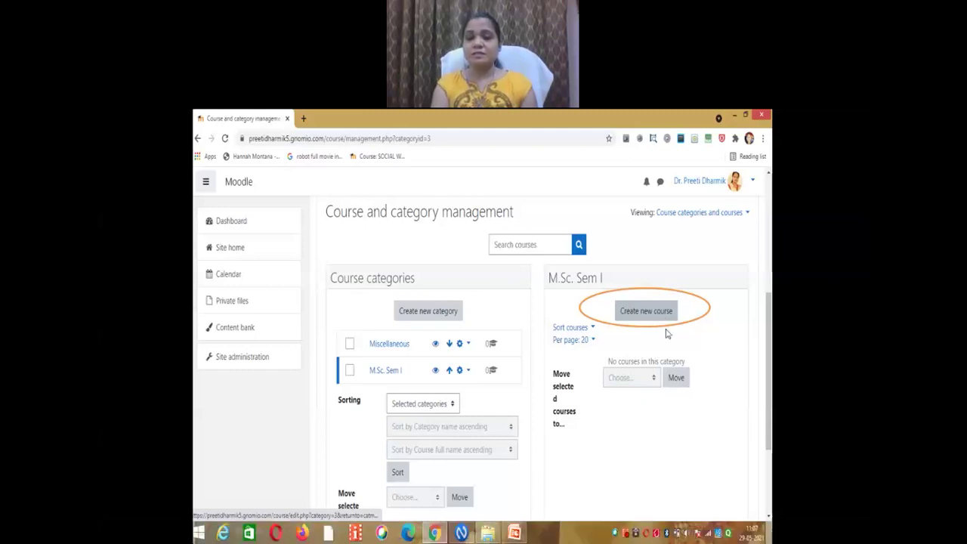
Step: Start creating a new course in the M.Sc. Sem I category
click(660, 316)
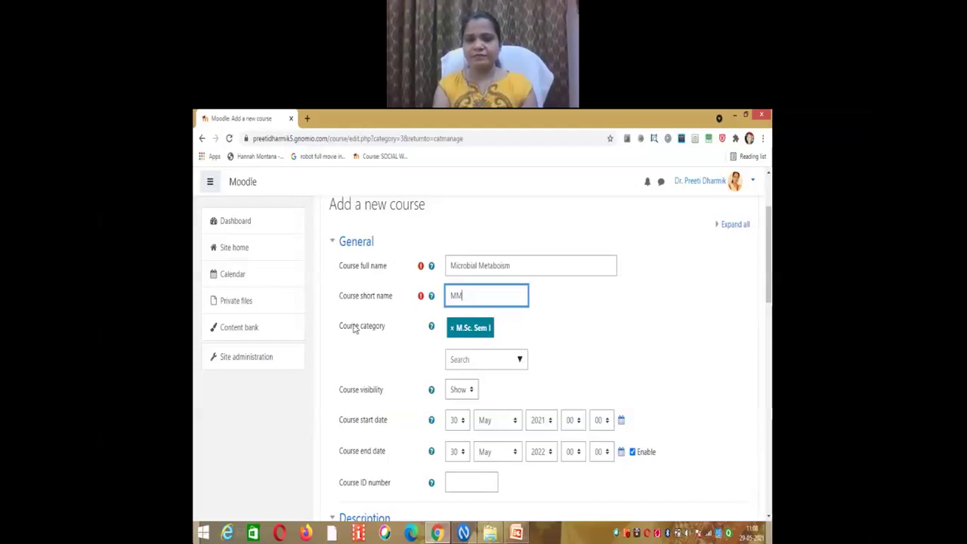
Step: Check which other course categories are available in the Course category field
click(483, 360)
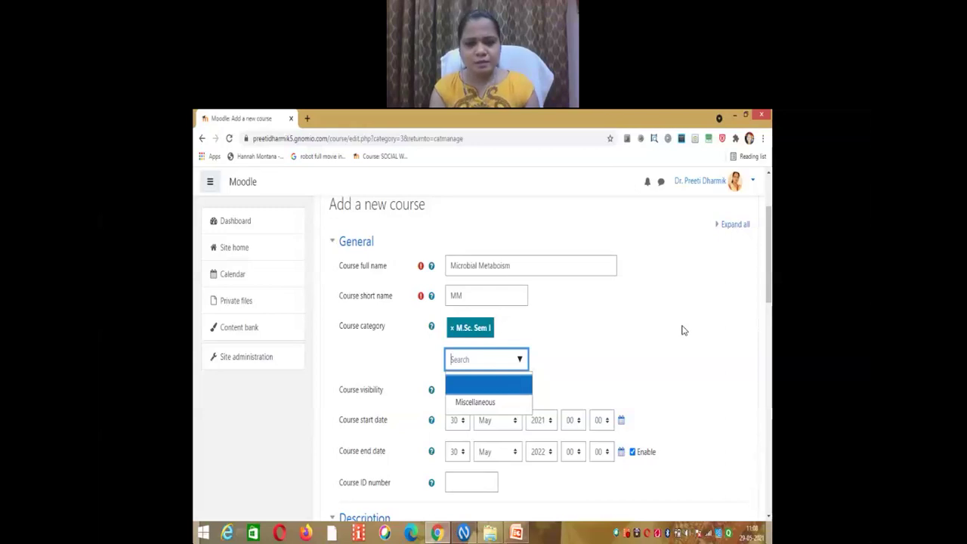
Step: Keep the category at M.Sc. Sem I and list the Course visibility options
key(Tab)
key(alt+Down)
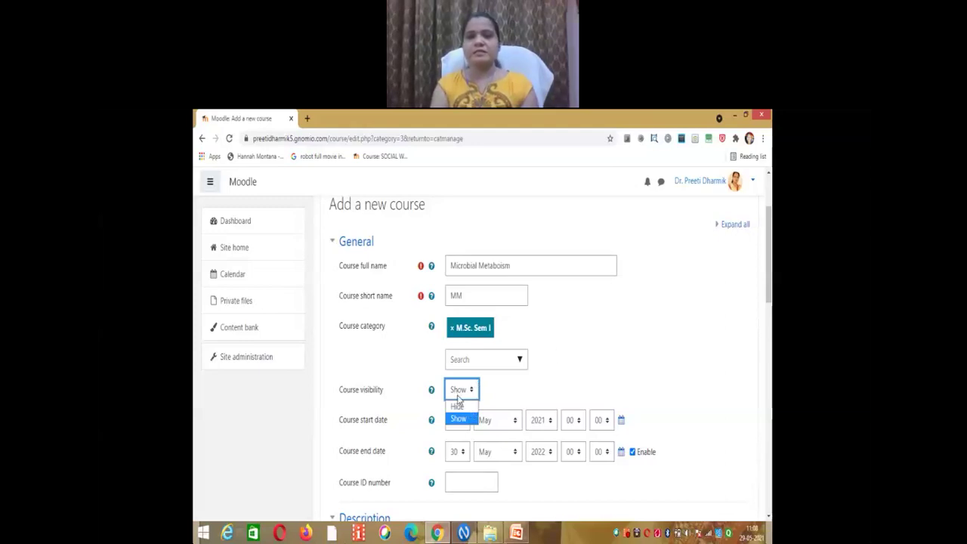
Step: Leave visibility at Show and scroll down to the Description section
scroll(604, 344, down, 4)
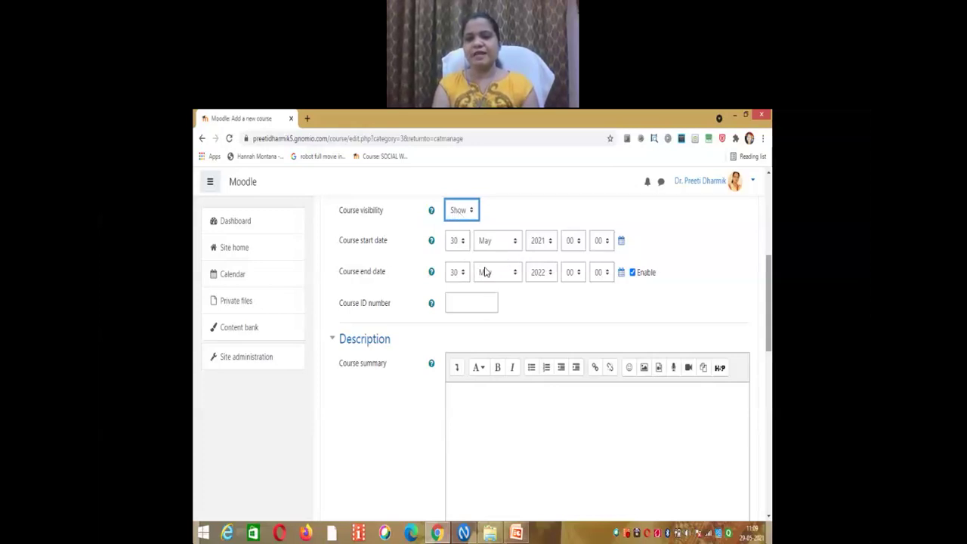
Step: Review the course visibility options again, then return down to the Course summary editor
scroll(576, 461, up, 2)
key(alt+Down)
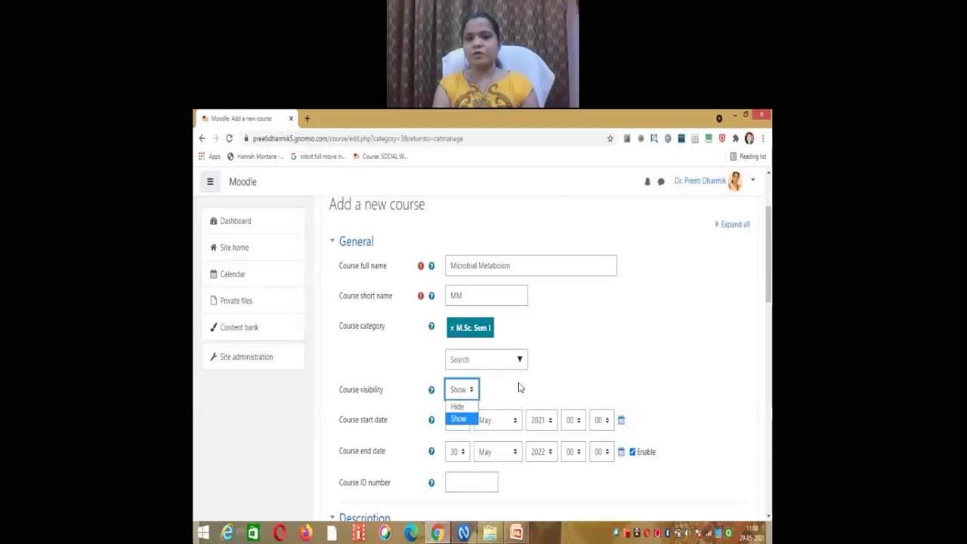
scroll(519, 388, down, 3)
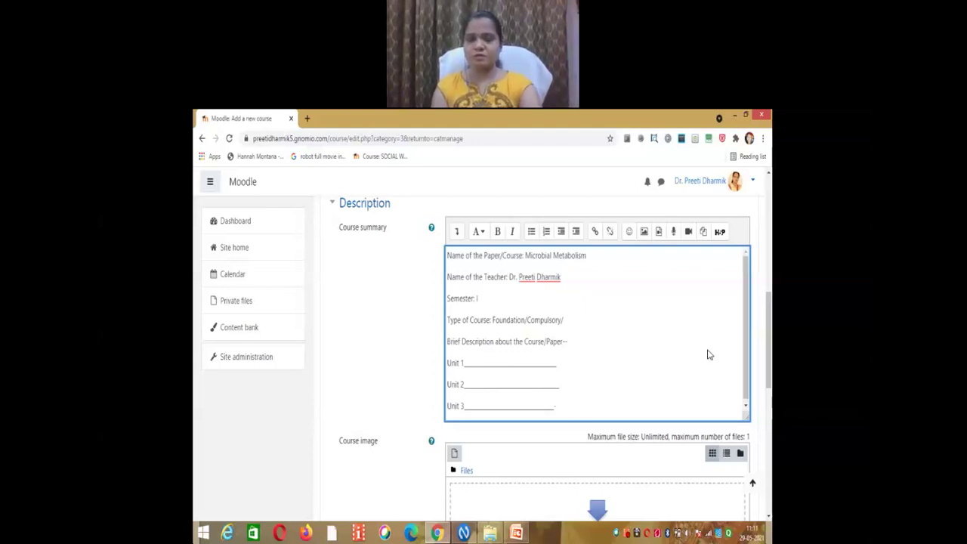
Step: Select all the course summary text and show its paragraph style choices
scroll(709, 354, down, 2)
key(ctrl+a)
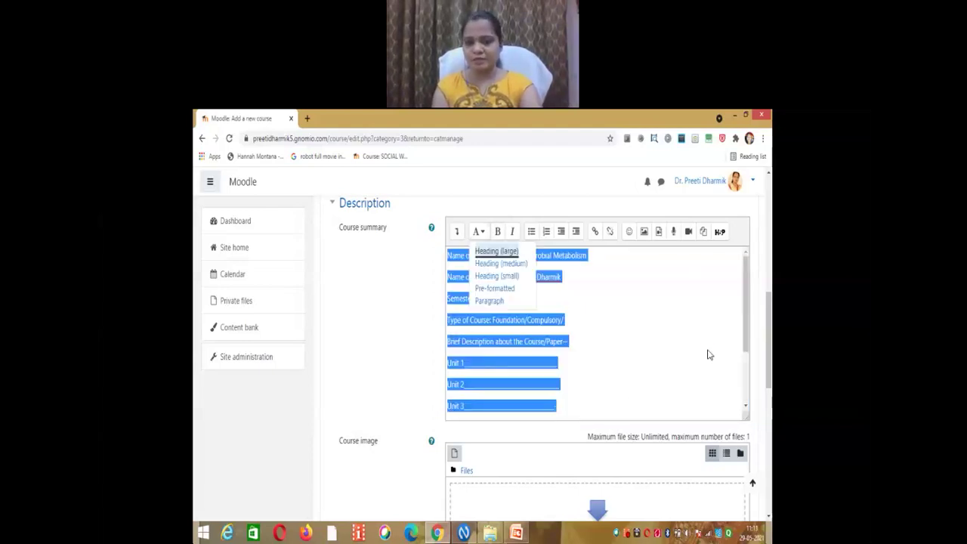
click(478, 232)
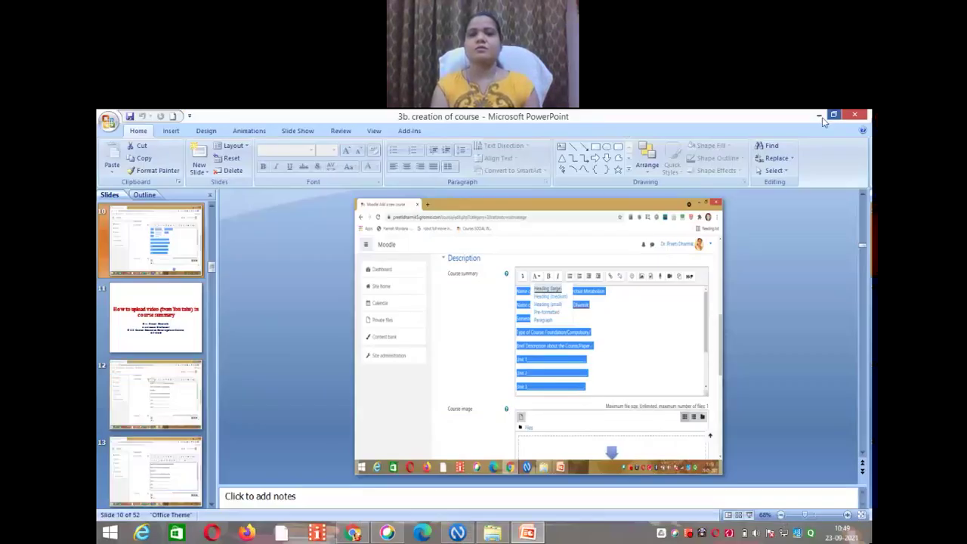
Step: Switch from PowerPoint back to Moodle in Chrome and go to Site administration
click(820, 117)
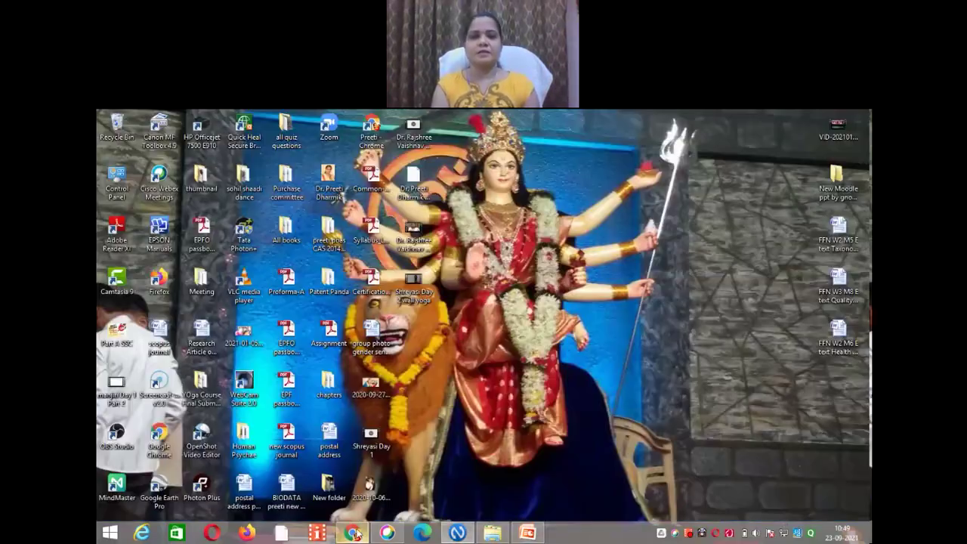
click(355, 534)
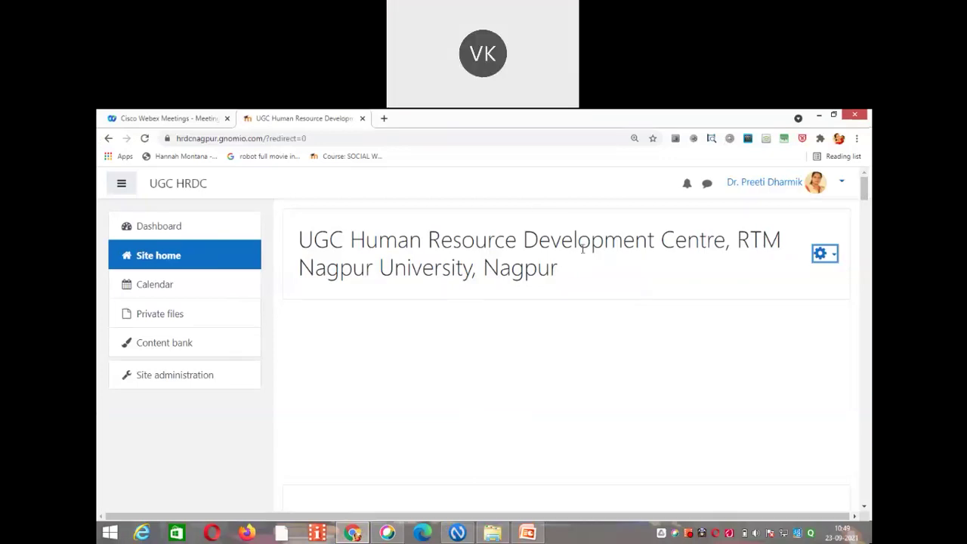
key(ctrl+minus)
key(ctrl+plus)
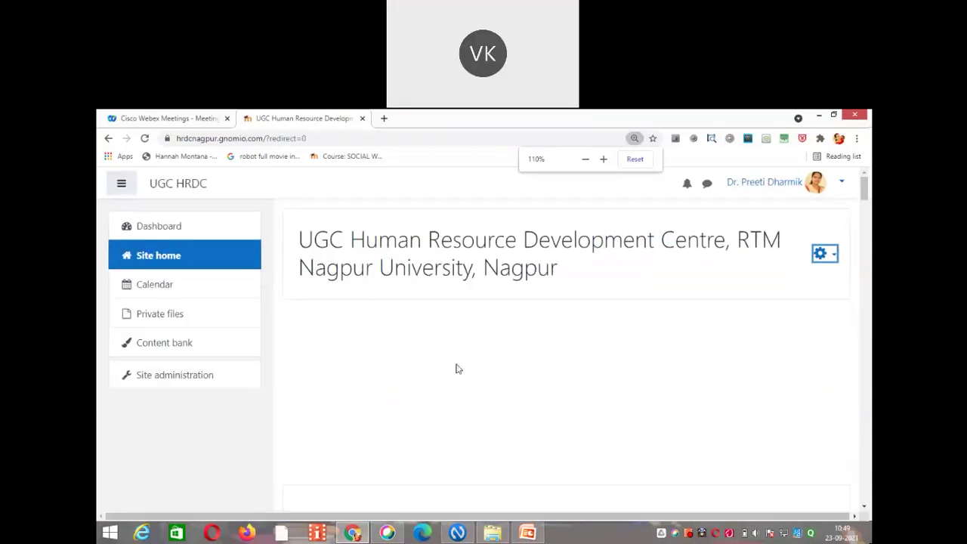
click(207, 381)
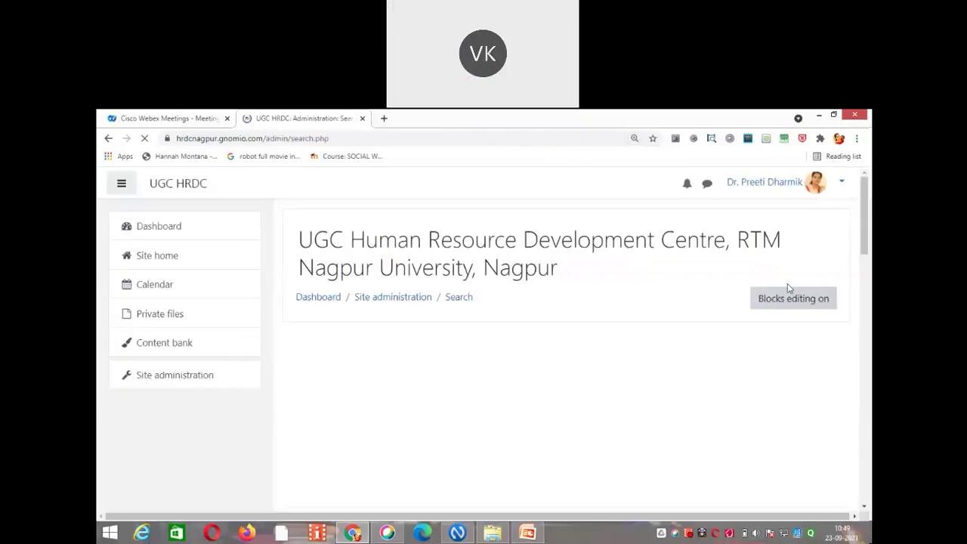
drag(863, 222, 867, 296)
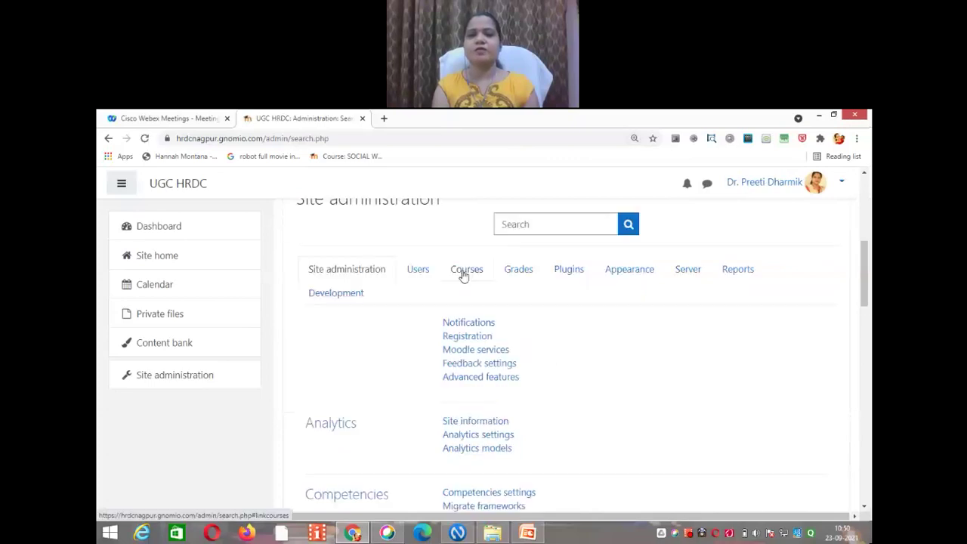
Step: Via Manage courses and categories, set browser zoom to 100% and start a new Miscellaneous course
click(461, 274)
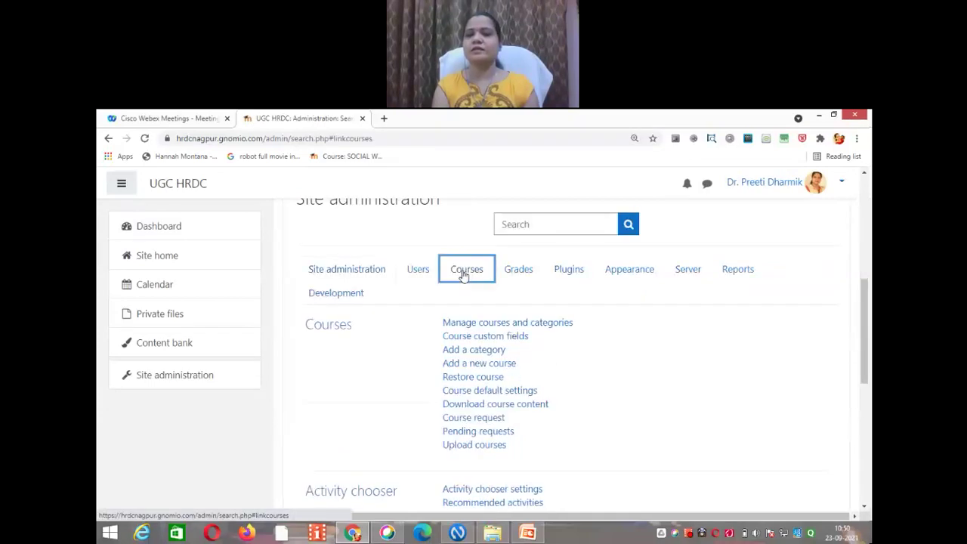
click(510, 326)
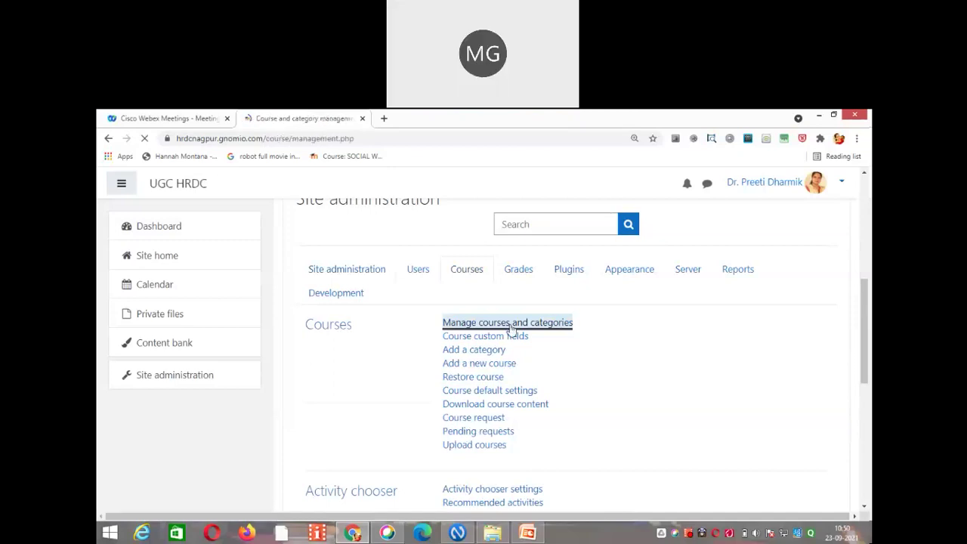
click(858, 139)
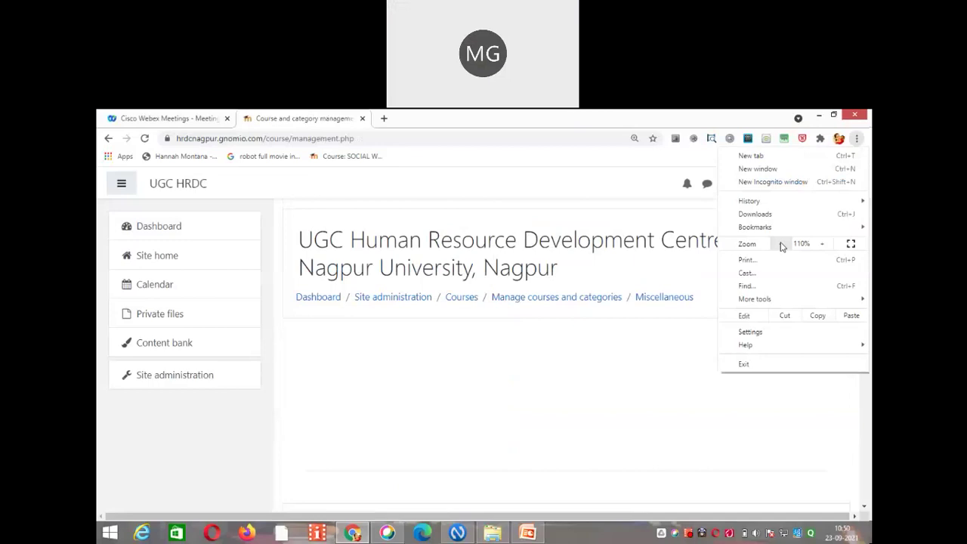
click(782, 244)
click(718, 385)
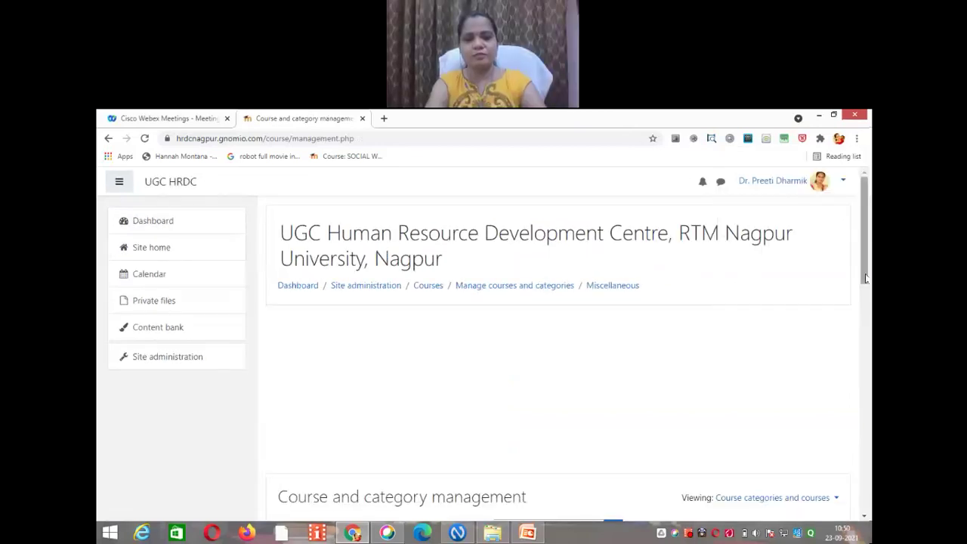
scroll(866, 278, down, 5)
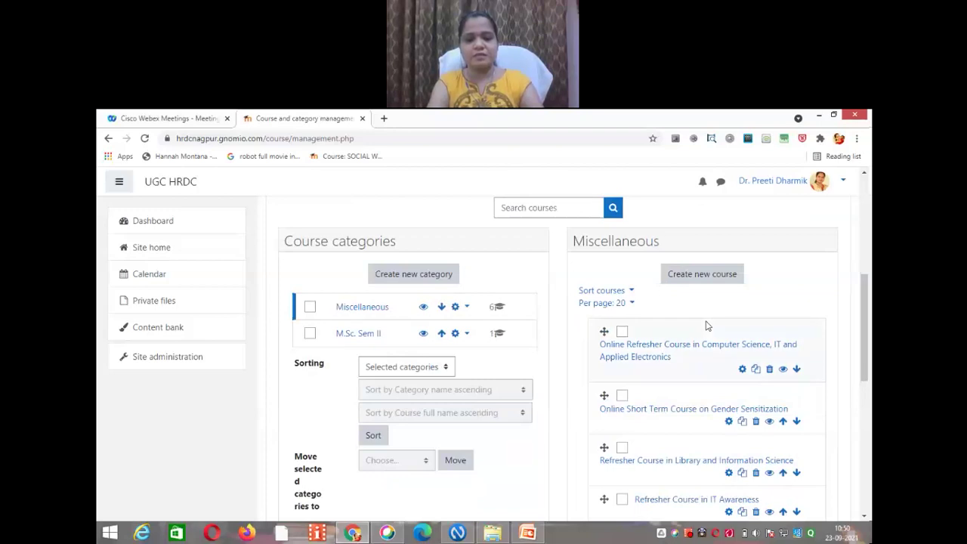
click(705, 284)
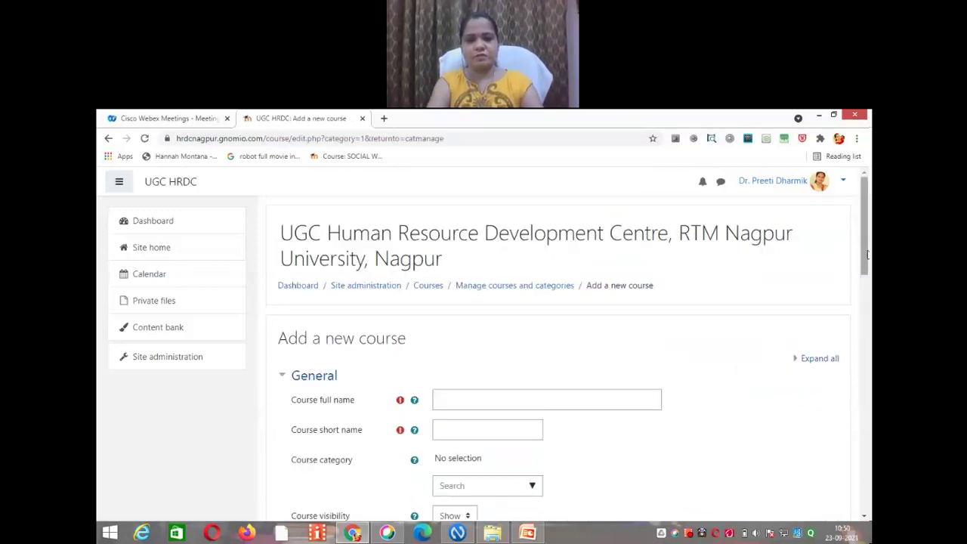
Step: Name the course 'Demo Course RC in CS, IT, AE' with short name RCCSITAE
scroll(867, 256, down, 2)
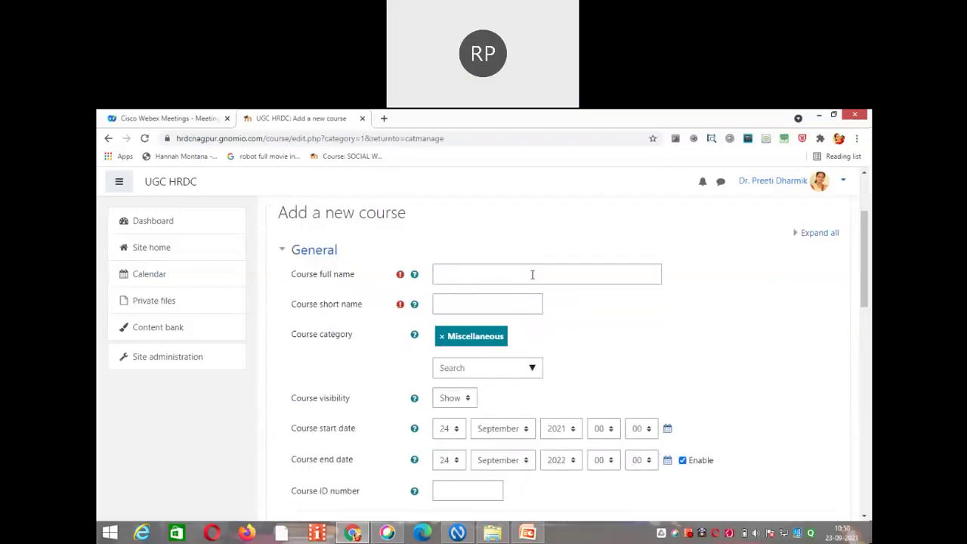
click(532, 274)
text(Dem)
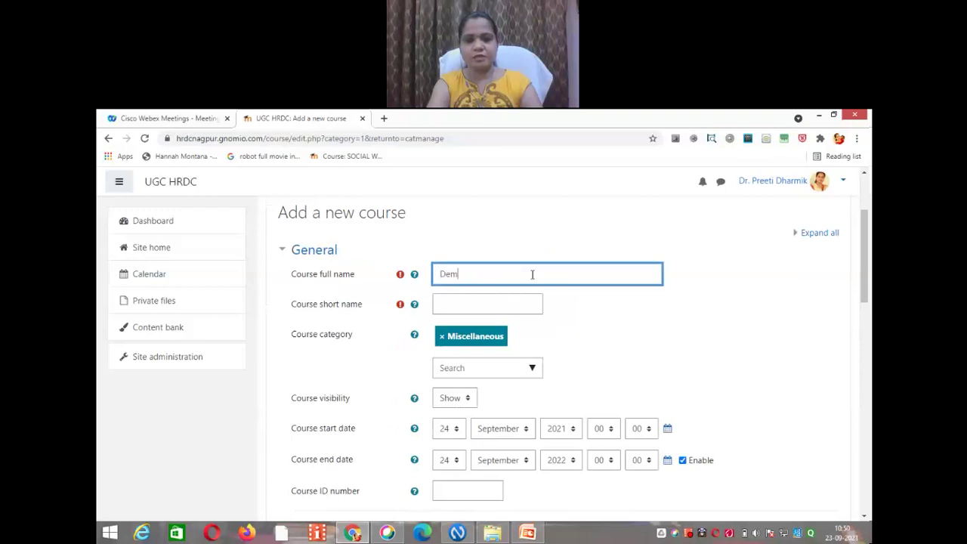
text(o Course)
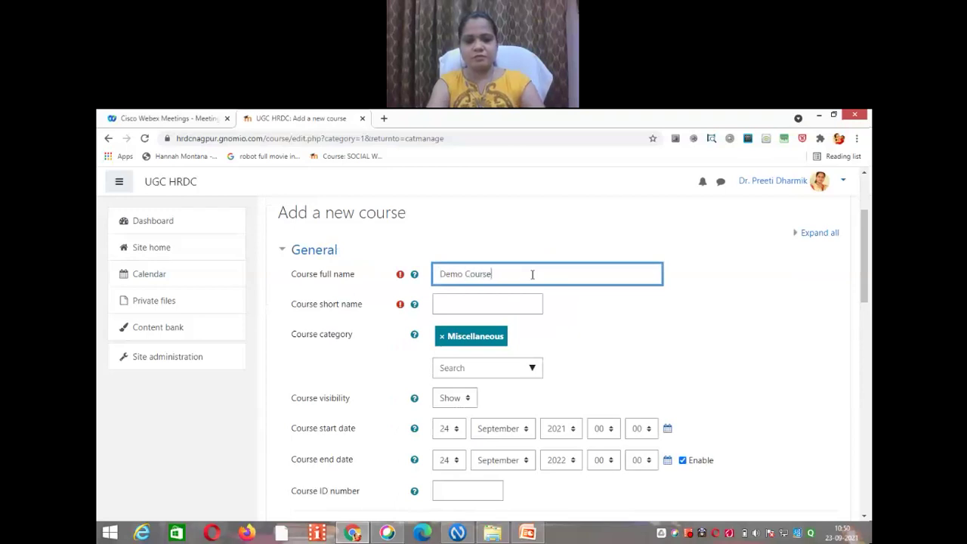
text( RC i)
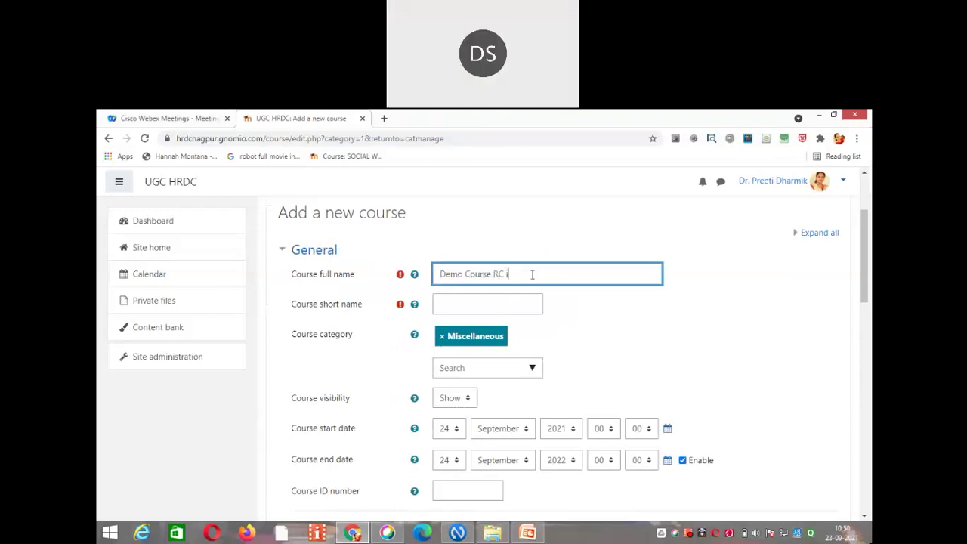
text(n CS, IT, AE)
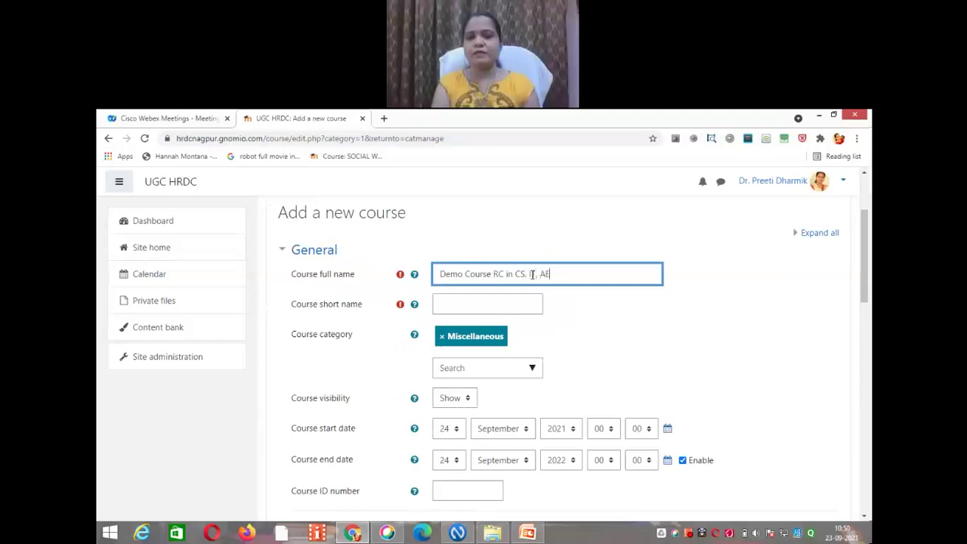
click(508, 305)
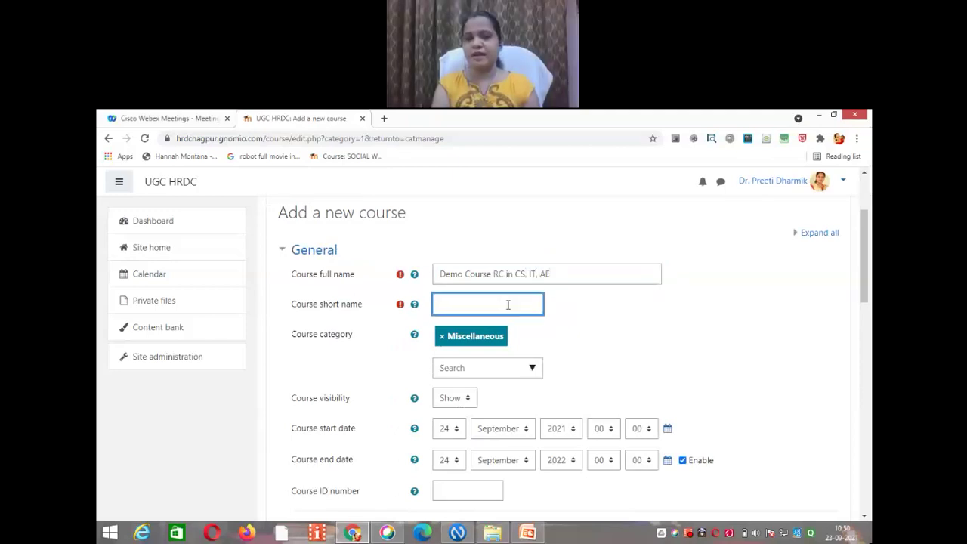
text(RC)
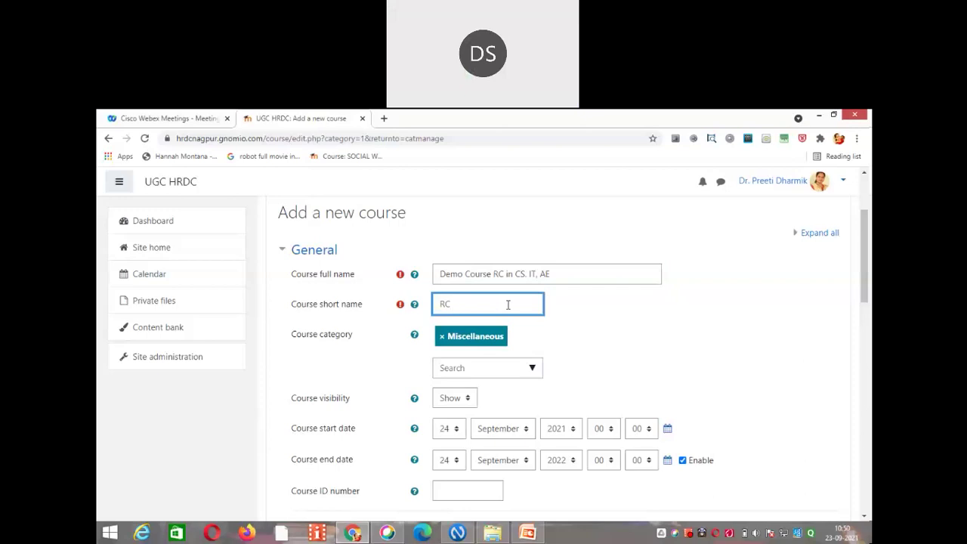
text(CSITAE)
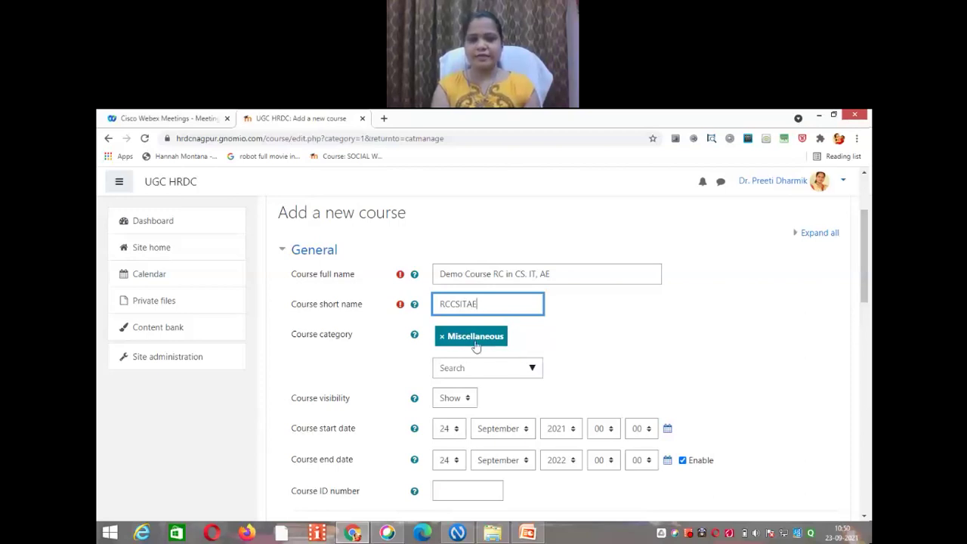
Step: Set the category to M.Sc. Sem II, reach the course summary, then minimize Chrome
click(532, 368)
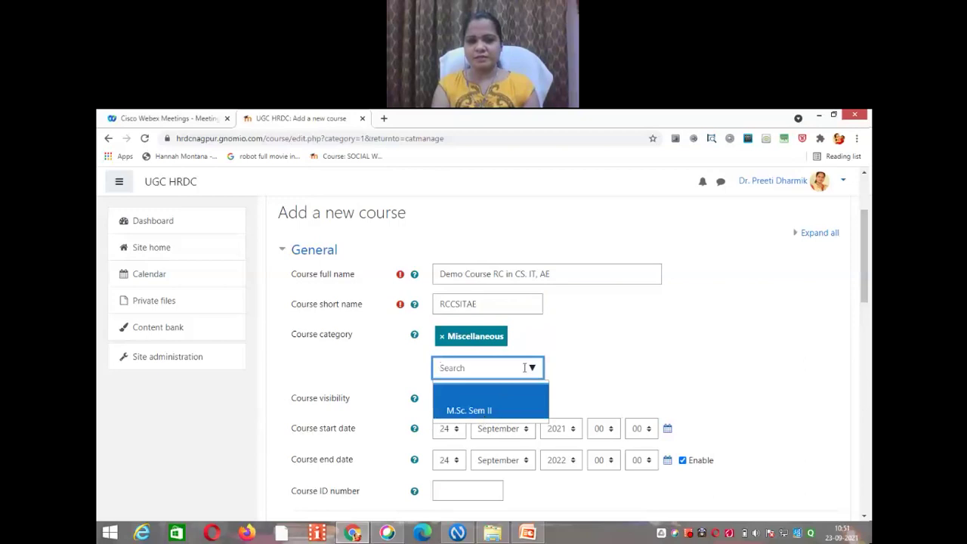
click(476, 410)
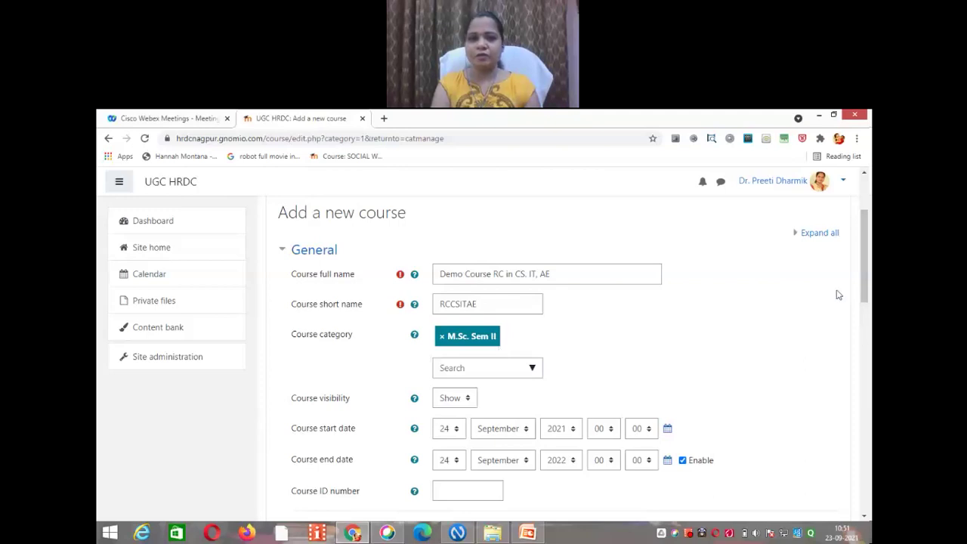
drag(865, 300, 866, 327)
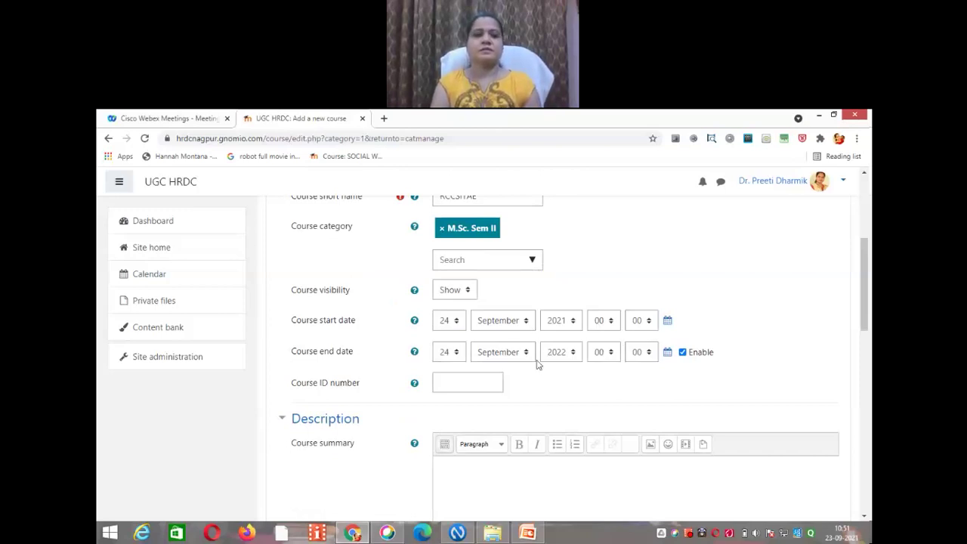
click(479, 385)
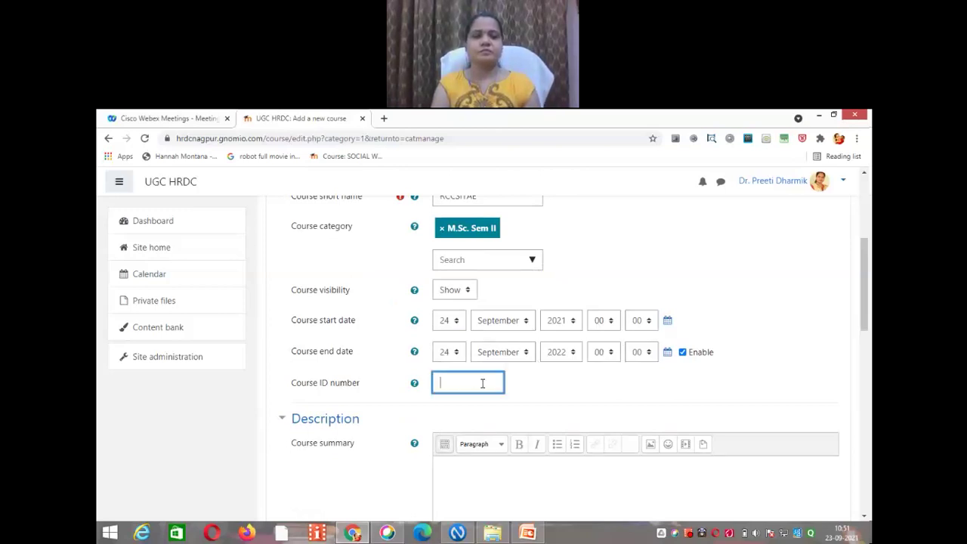
scroll(867, 292, down, 3)
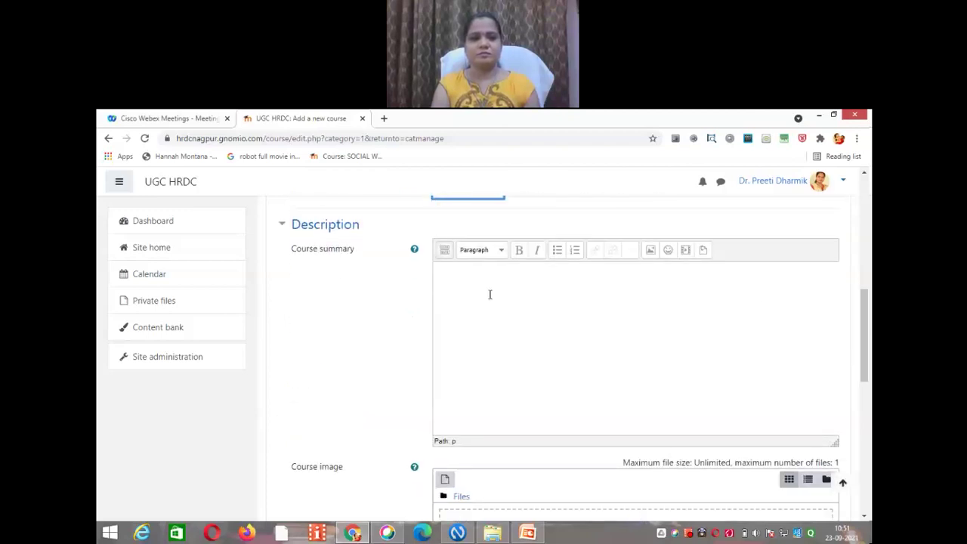
click(484, 286)
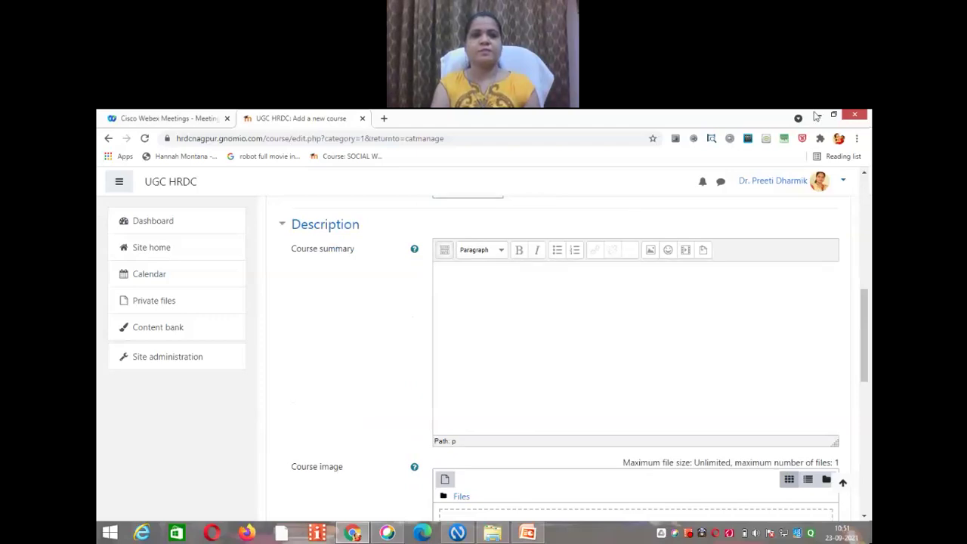
click(816, 116)
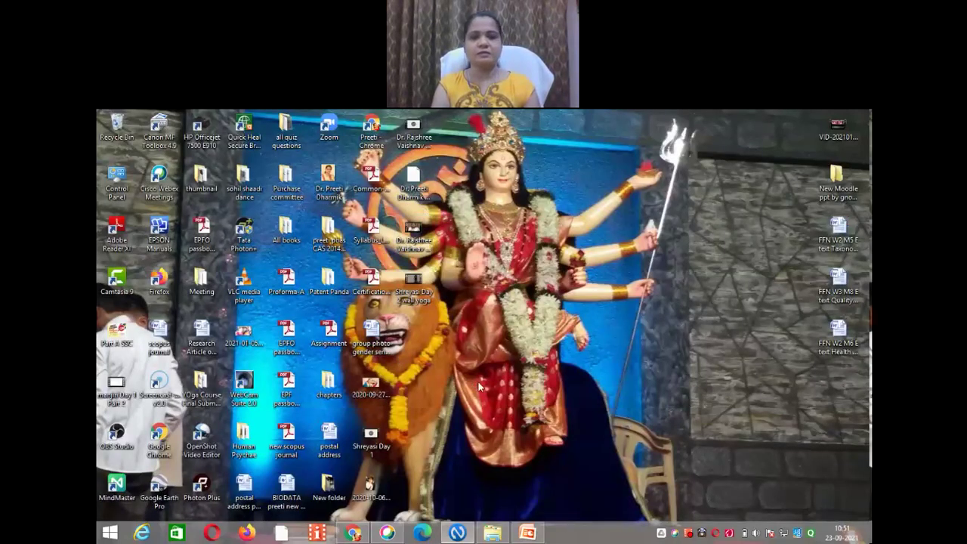
Step: Browse from New folder to New Volume (E:) > HRDC Courses 2021-22 > RC in Computer Science
double_click(331, 487)
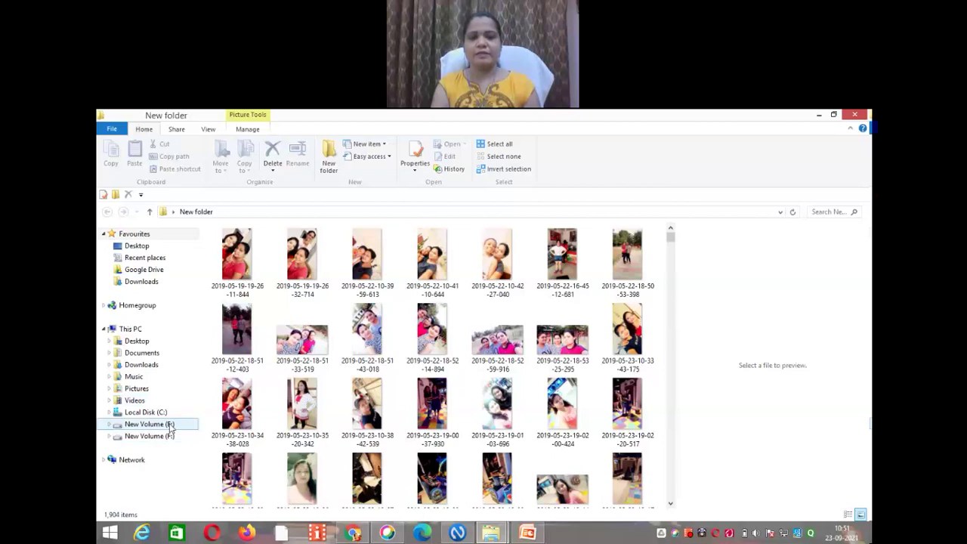
click(170, 427)
click(513, 335)
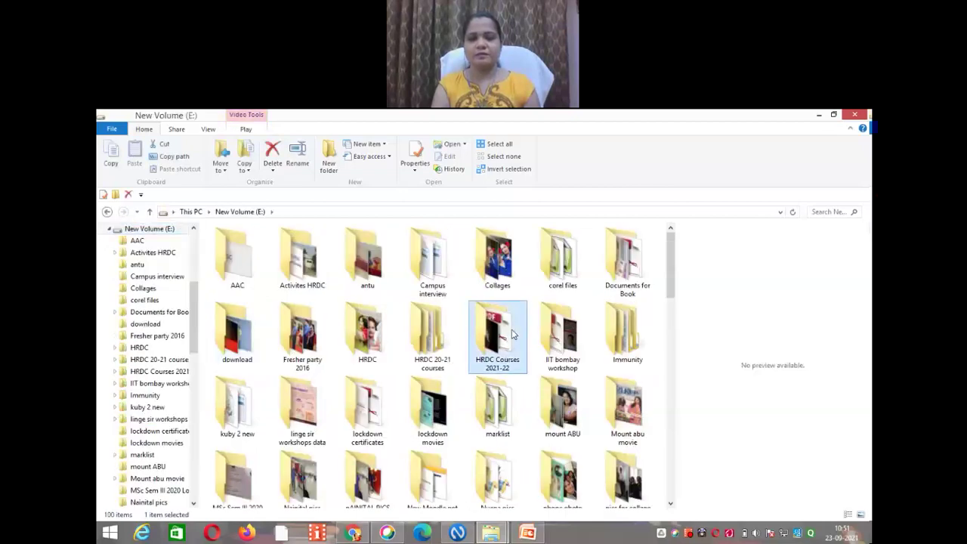
double_click(513, 335)
double_click(238, 259)
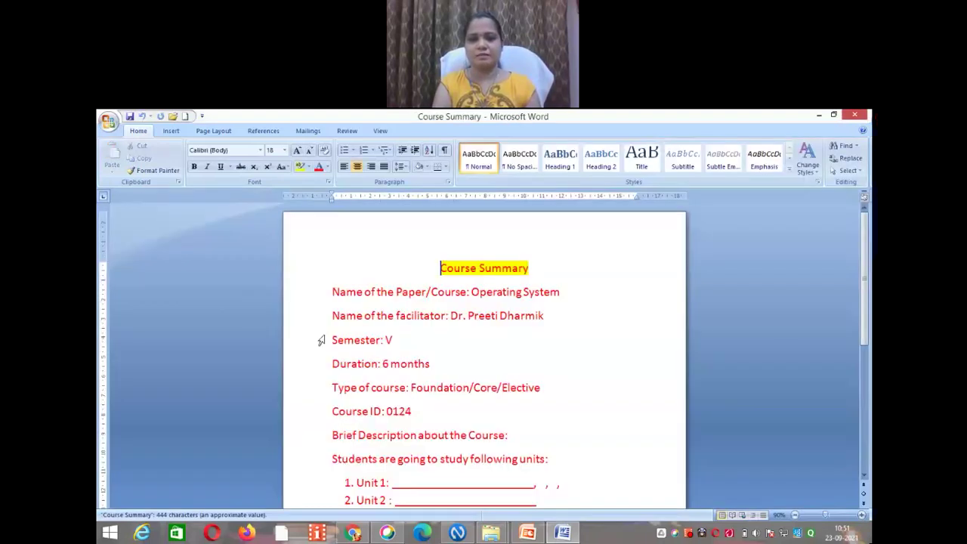
Step: Copy the Word course details from 'Name of the Paper' through Suggested Readings, then return to Moodle
drag(334, 292, 563, 393)
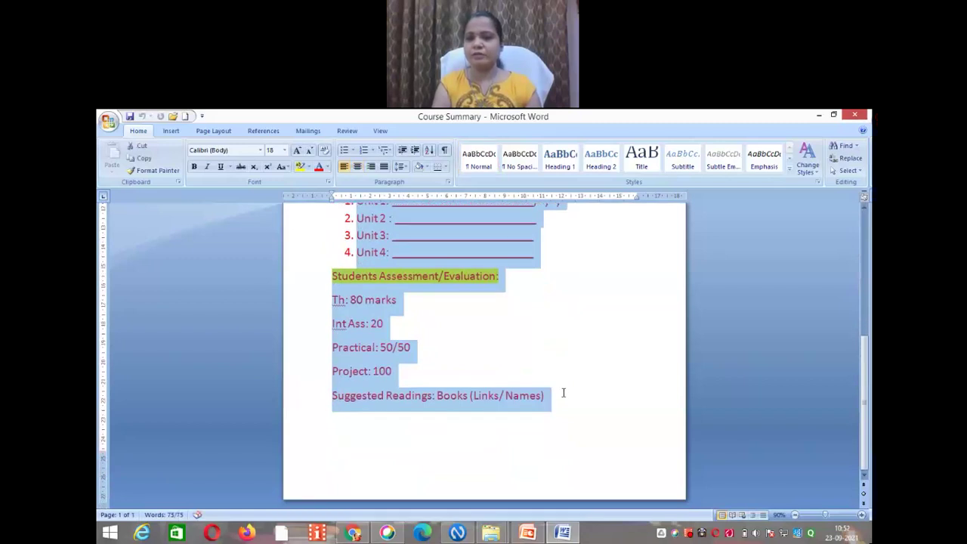
click(355, 534)
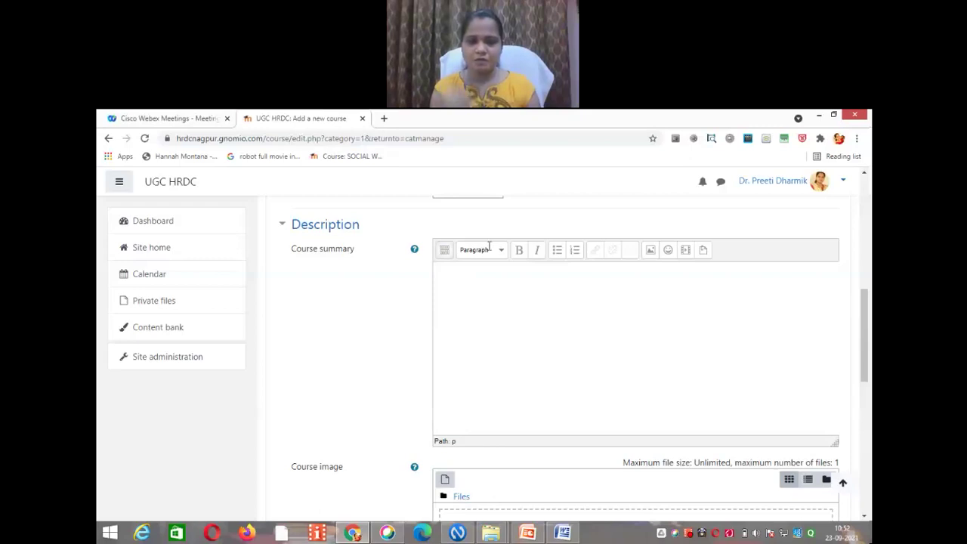
Step: Paste the Operating System syllabus details into the Course summary and scroll through the pasted text
key(ctrl+v)
right_click(452, 276)
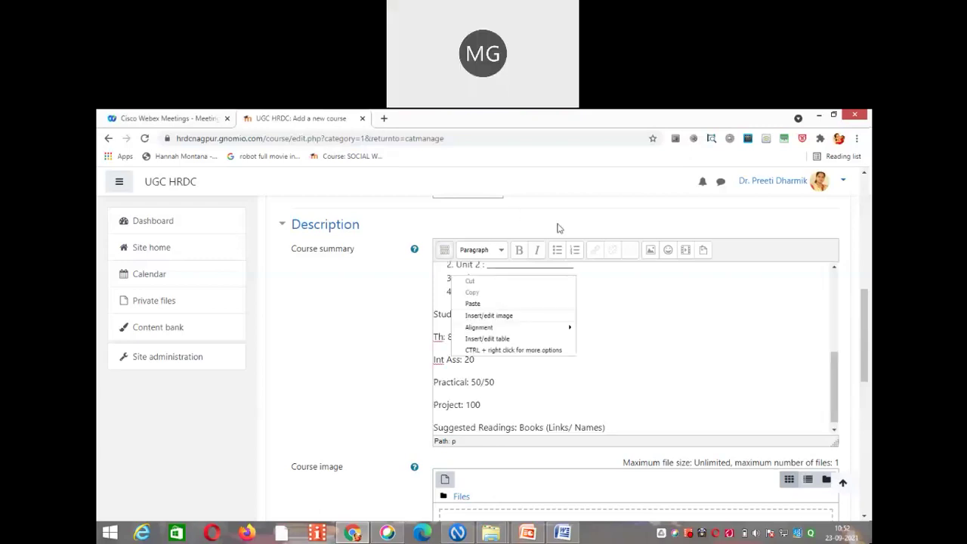
click(560, 228)
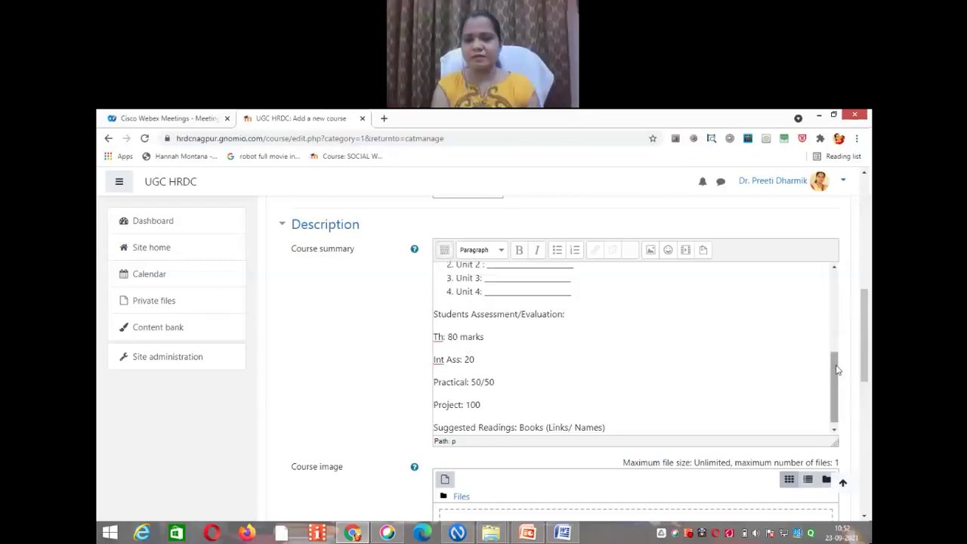
scroll(833, 333, up, 2)
scroll(832, 307, up, 2)
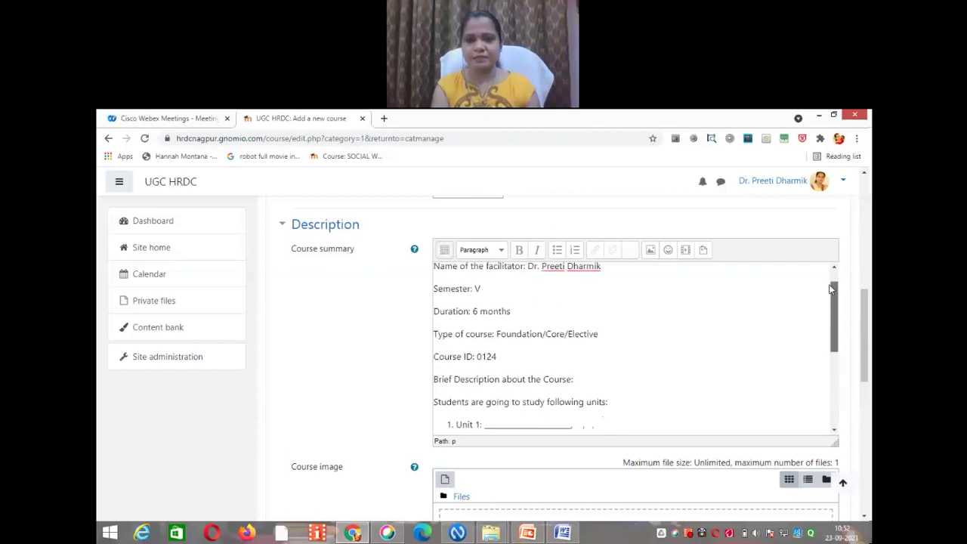
scroll(833, 313, down, 1)
scroll(834, 313, down, 2)
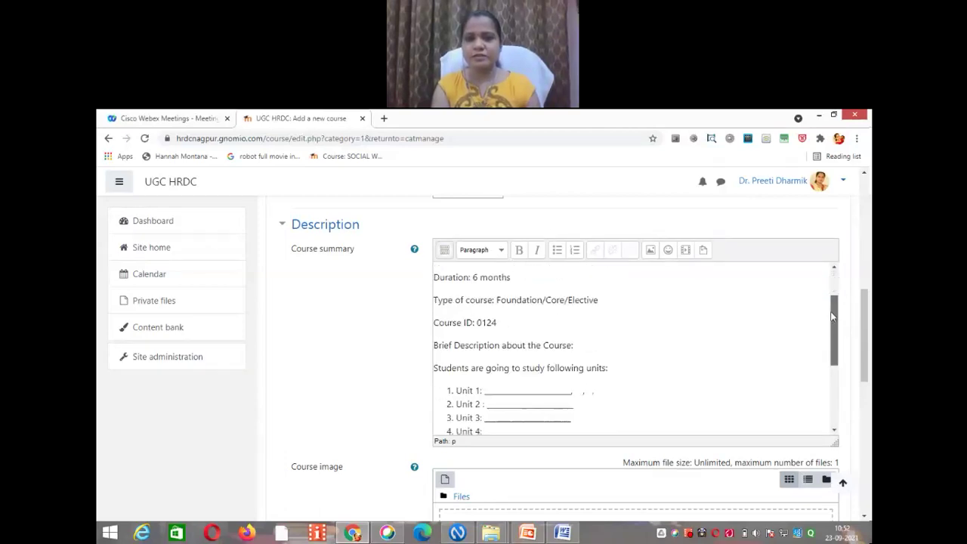
drag(831, 340, 831, 393)
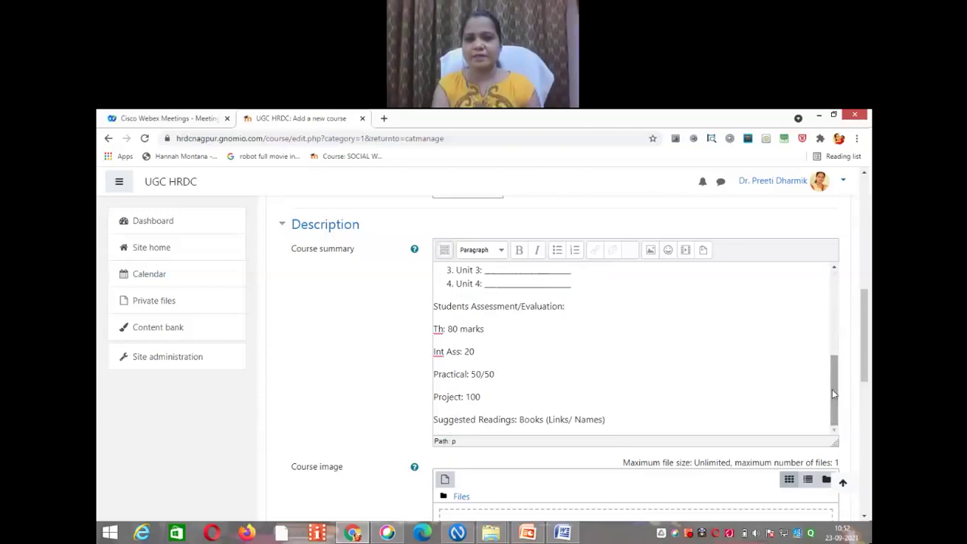
drag(832, 389, 832, 306)
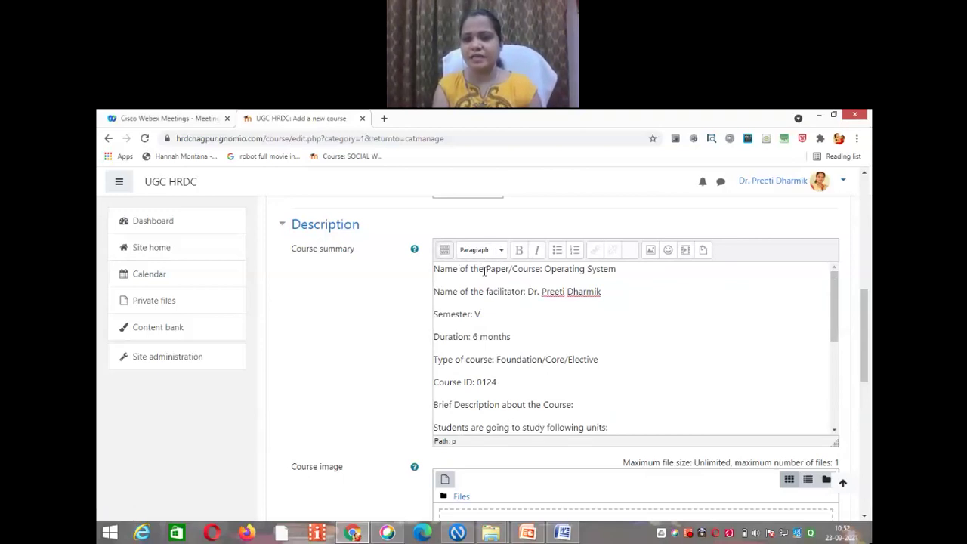
Step: Format the 'Name of the Paper/Course: Operating System' line as an italic, centred, red Heading 3
triple_click(484, 271)
click(501, 251)
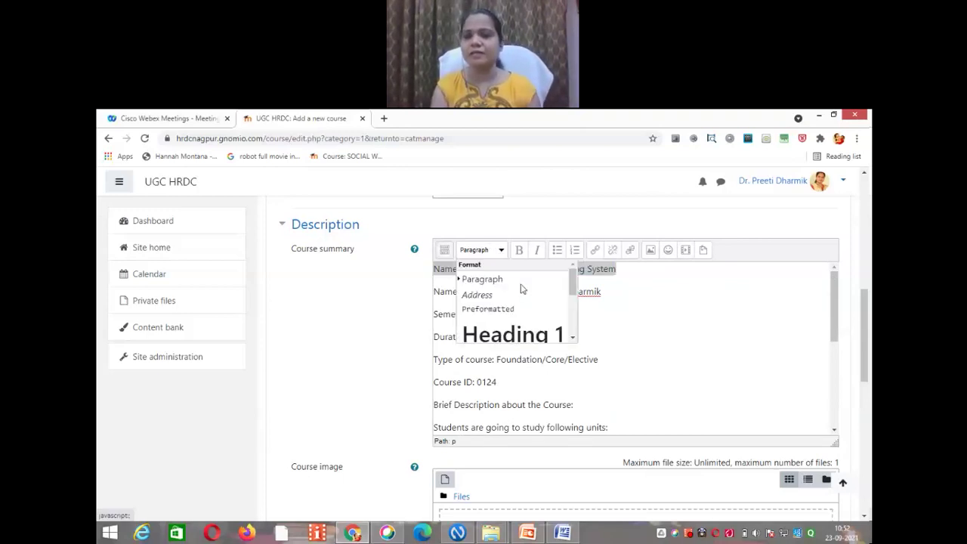
drag(572, 284, 573, 333)
click(513, 293)
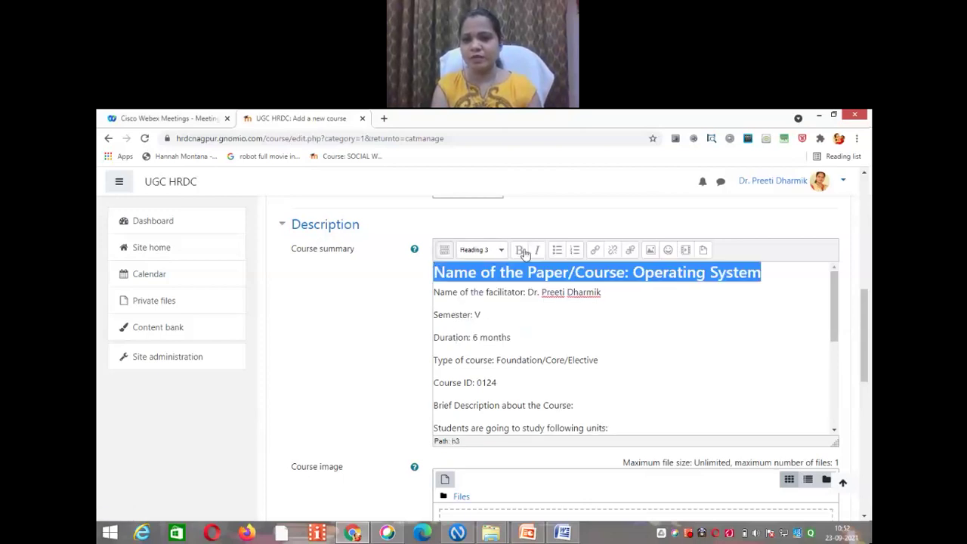
key(ctrl+i)
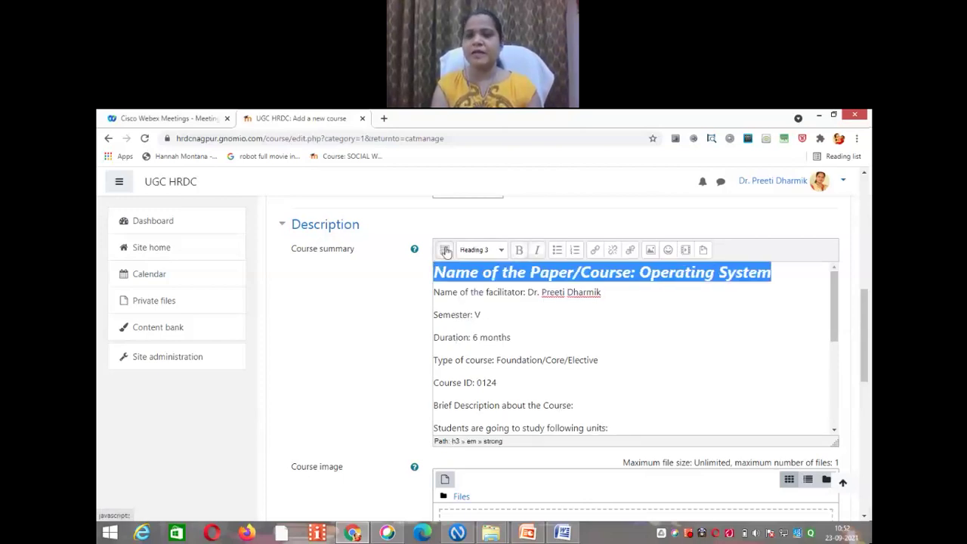
click(444, 251)
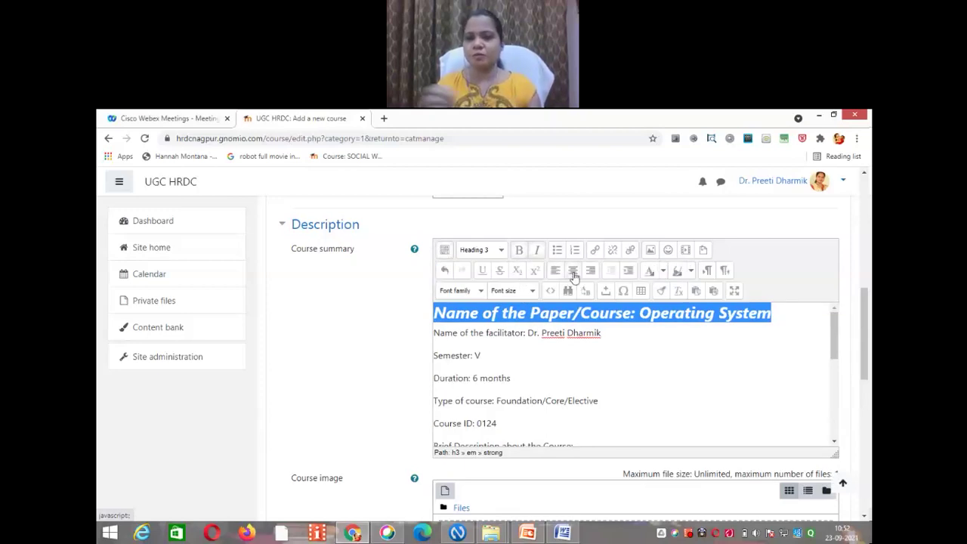
click(573, 272)
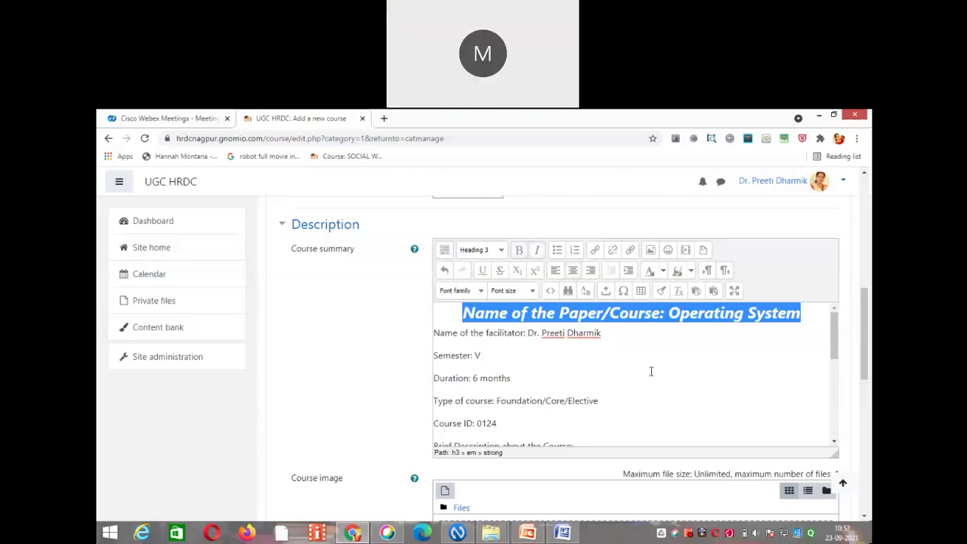
click(663, 270)
click(647, 311)
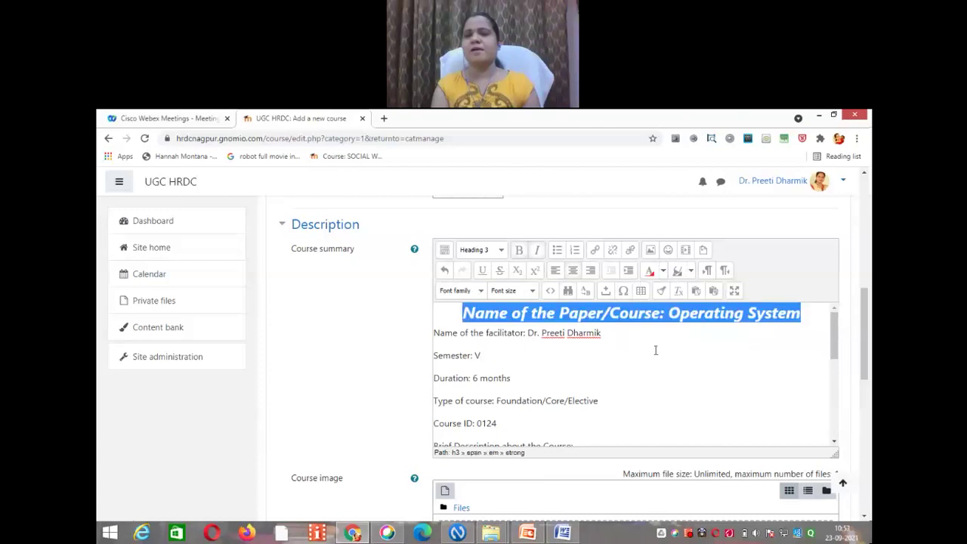
click(656, 349)
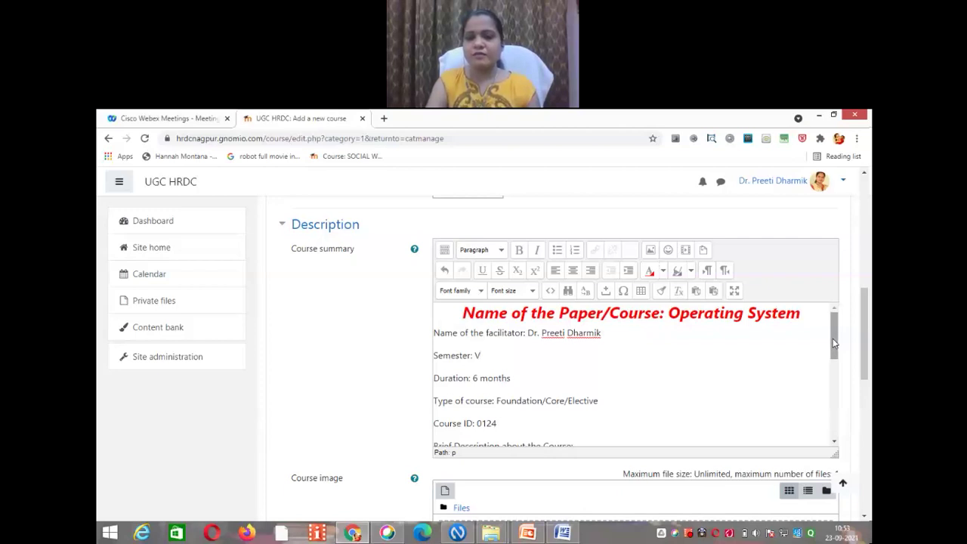
Step: Left-align the red Operating System heading in the Course summary
drag(834, 344, 833, 337)
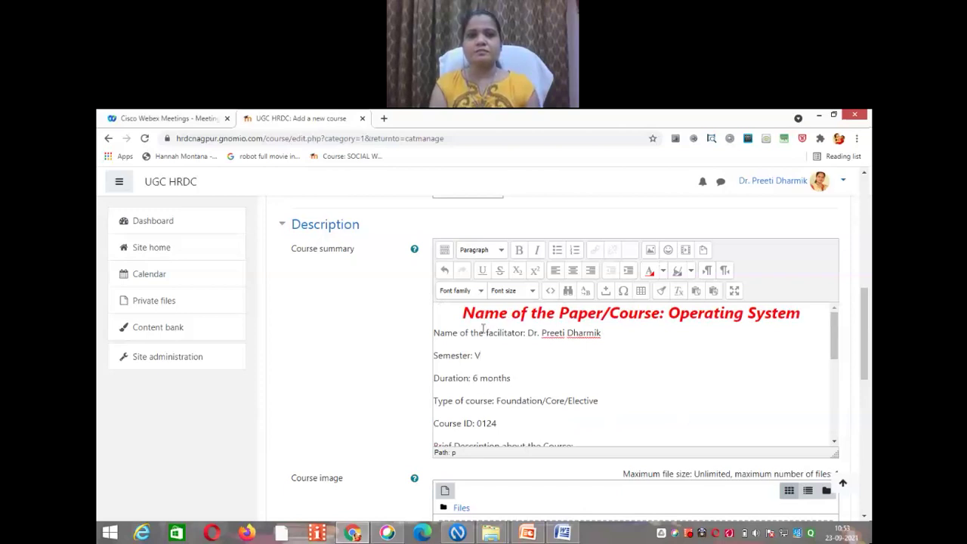
click(463, 315)
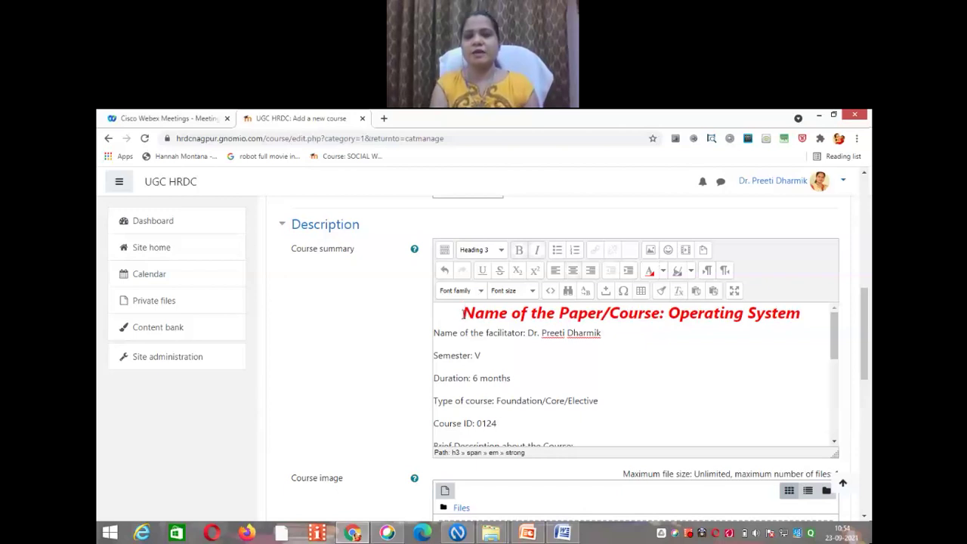
click(556, 275)
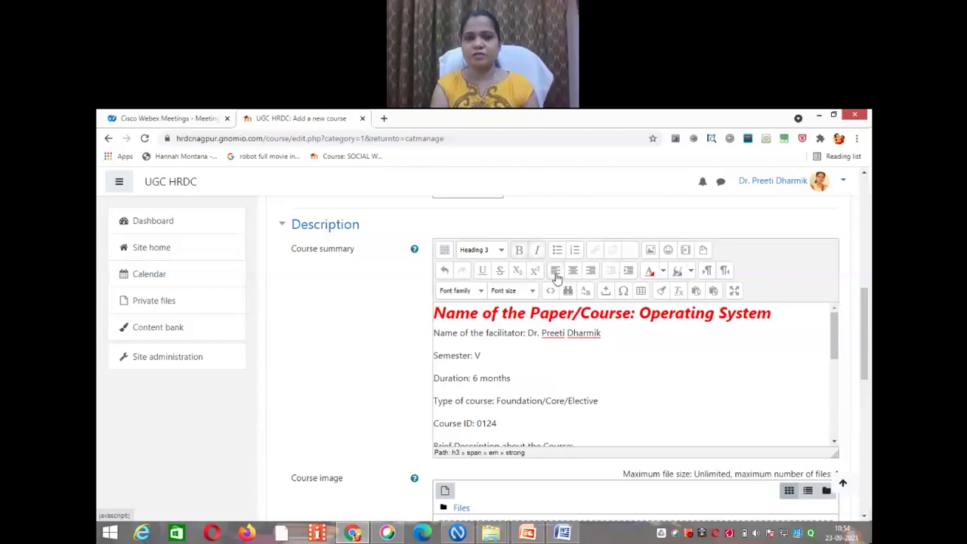
Step: Go to youtube.com in a new browser tab
click(385, 120)
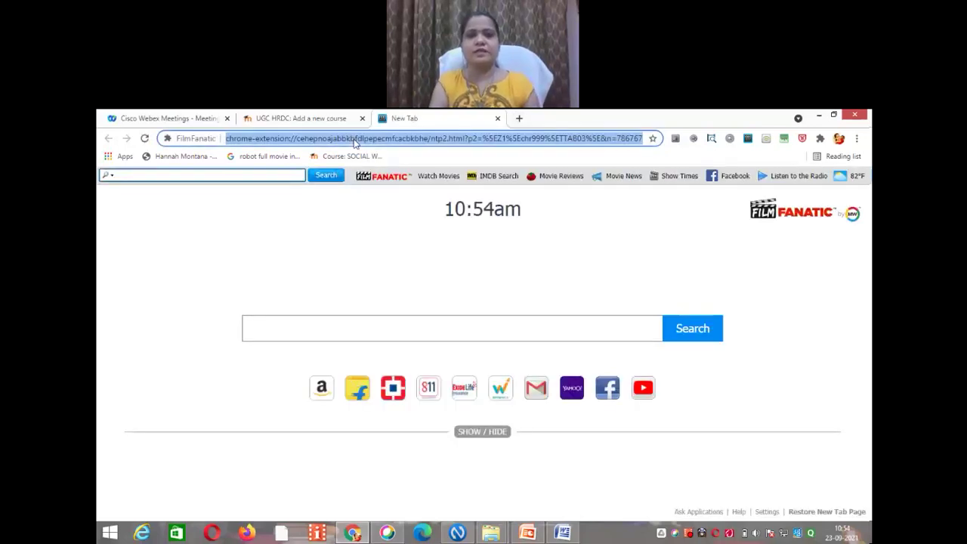
text(yout)
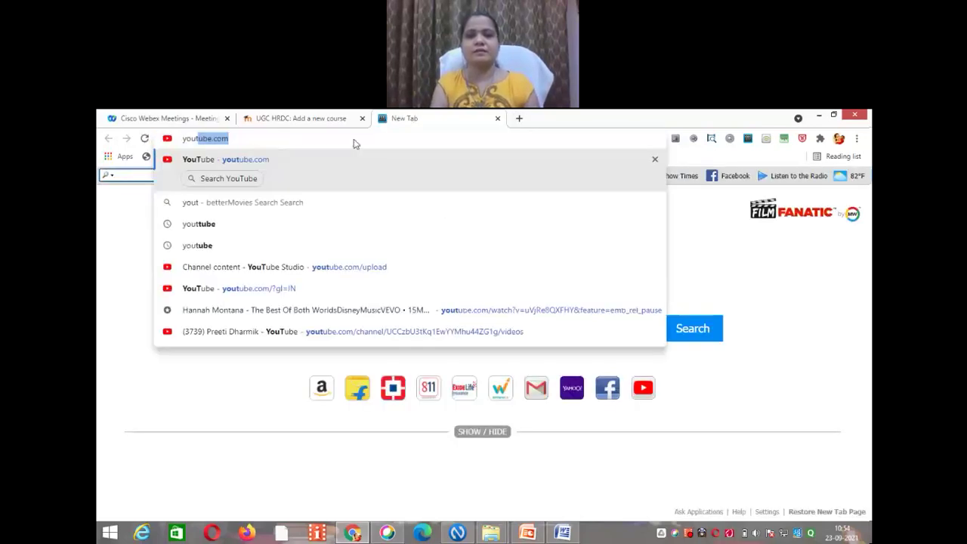
key(Return)
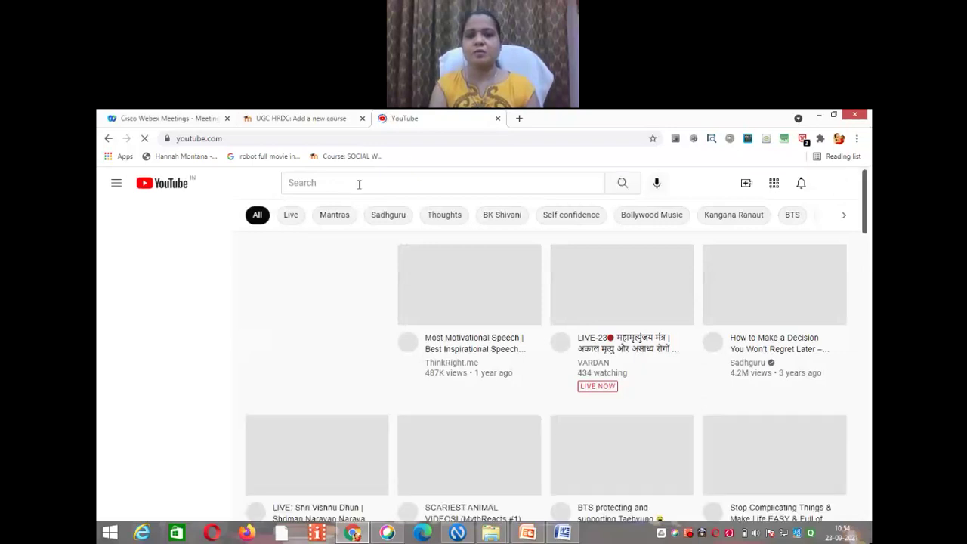
Step: Search 'Dr. pree' and open the Principles of Immunology video, pausing it near the start
click(396, 179)
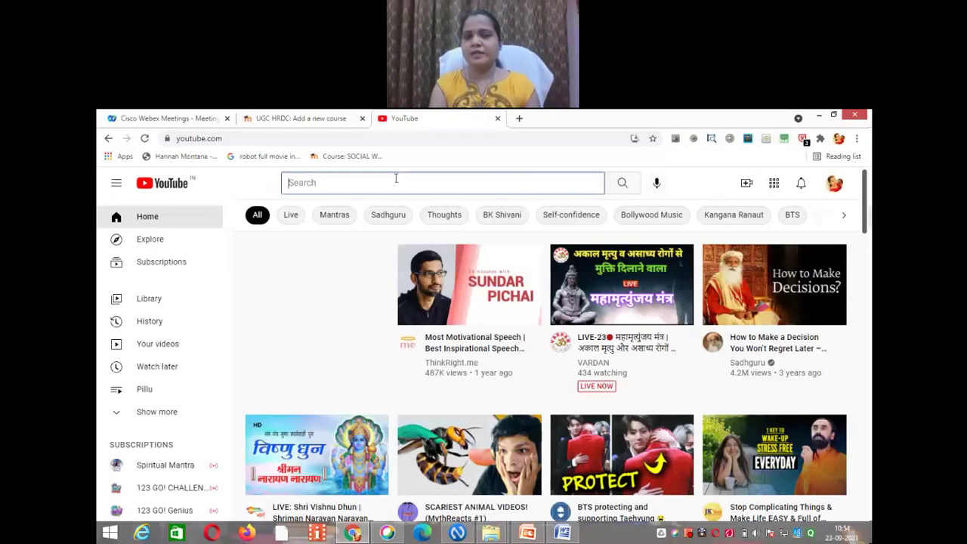
text(Dr. pree)
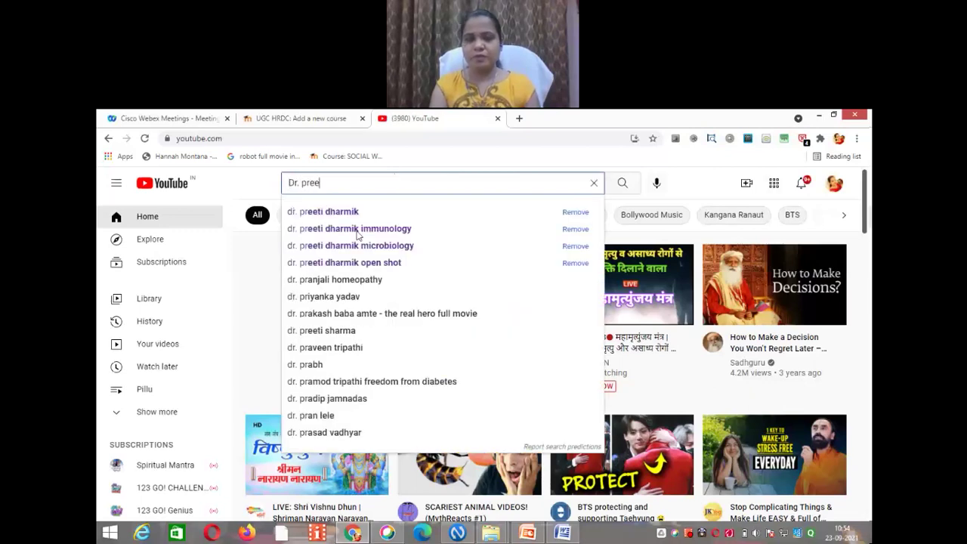
click(359, 229)
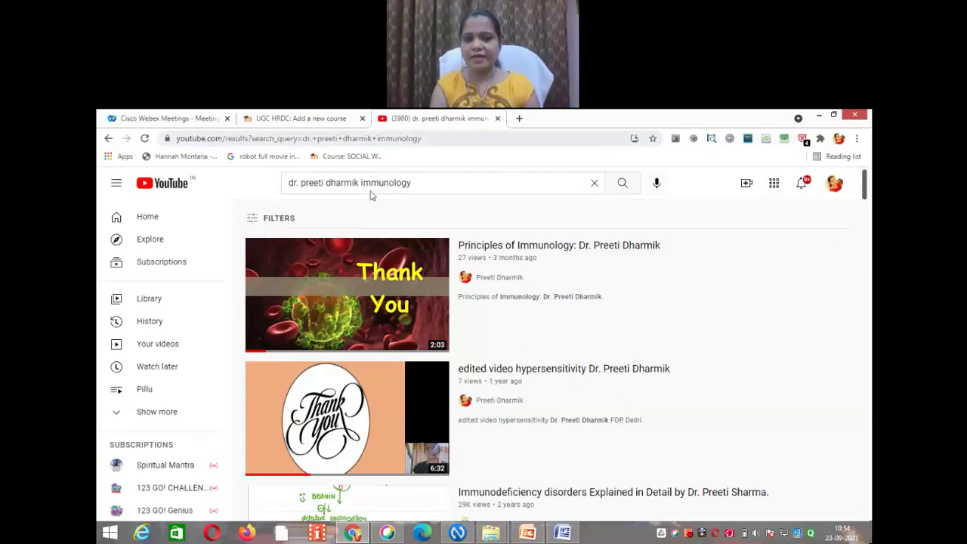
click(344, 275)
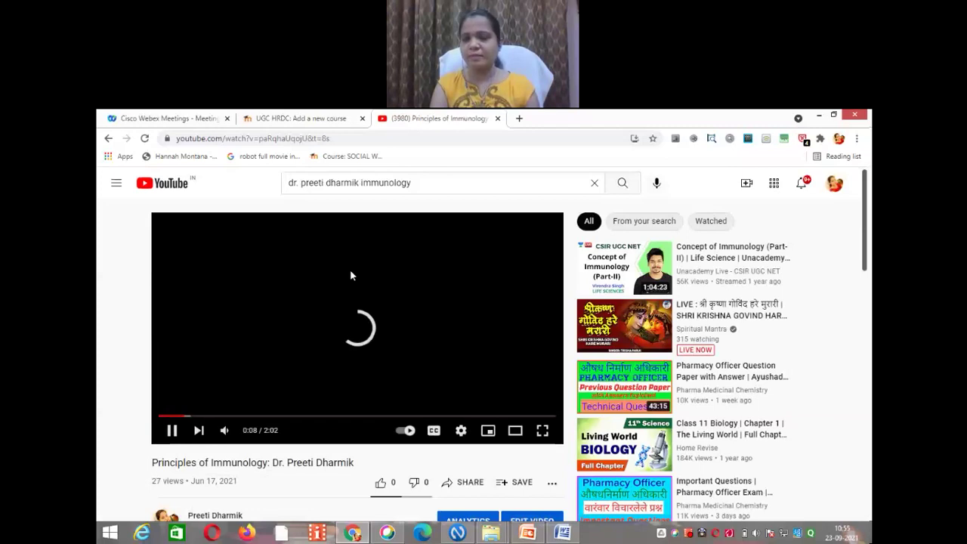
click(183, 420)
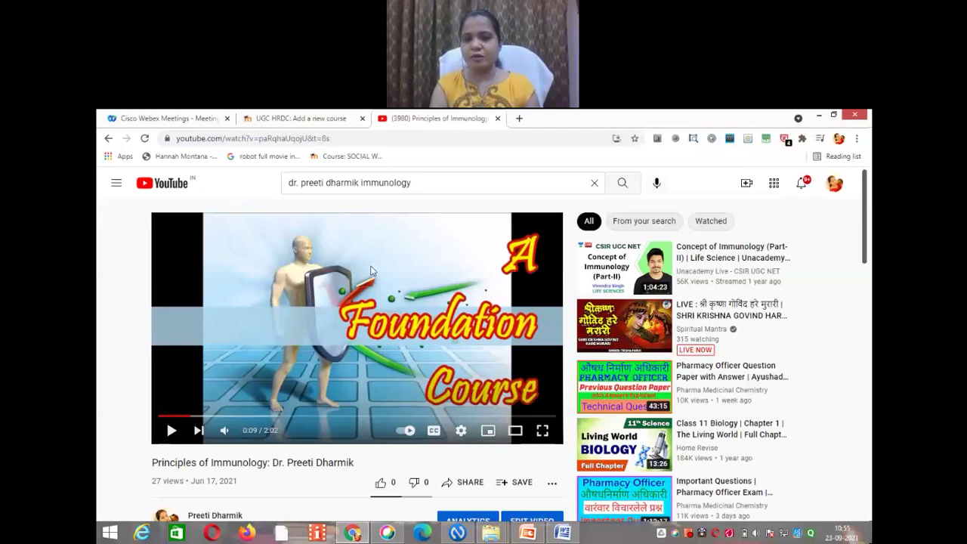
Step: Copy the Principles of Immunology video's embed code from the player's right-click menu
right_click(371, 271)
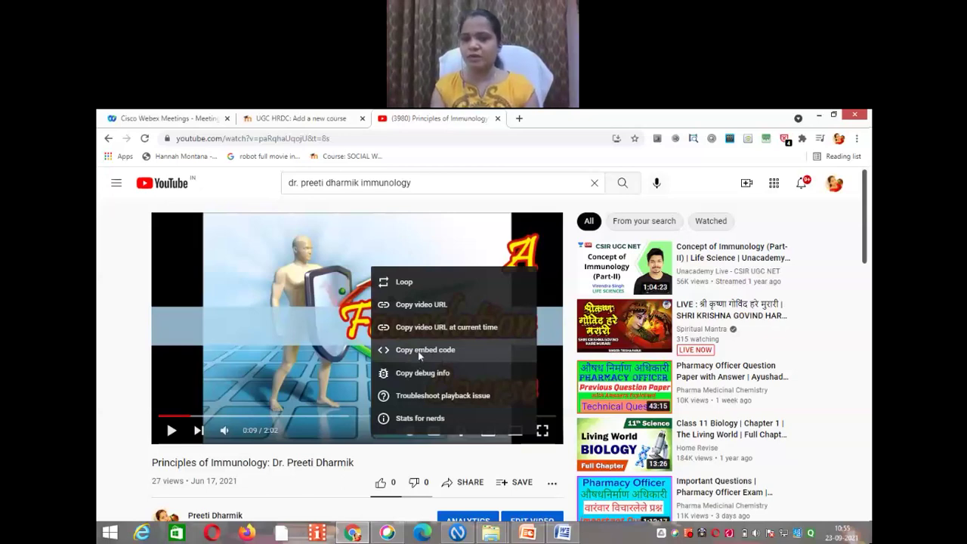
click(420, 350)
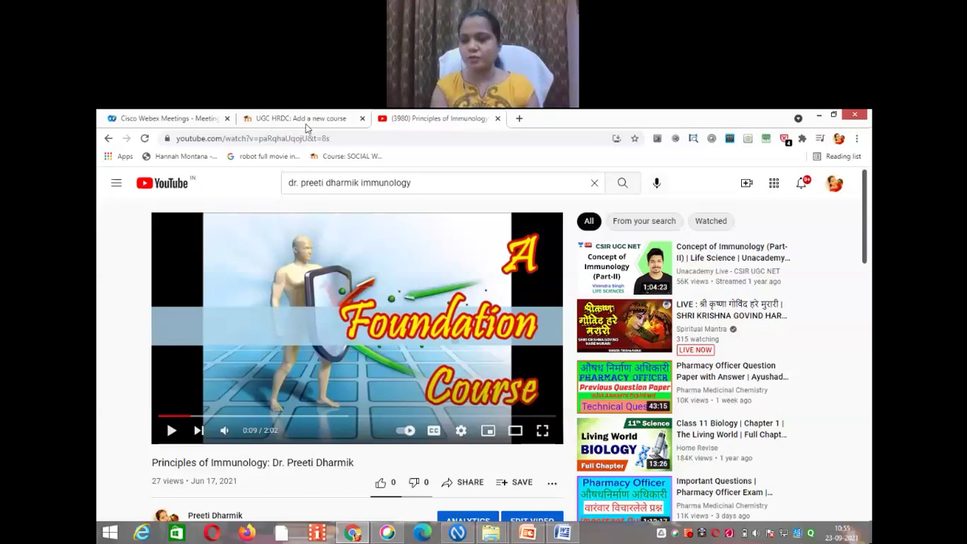
Step: Back in the Moodle course form, select the Course summary text from the heading down
click(307, 122)
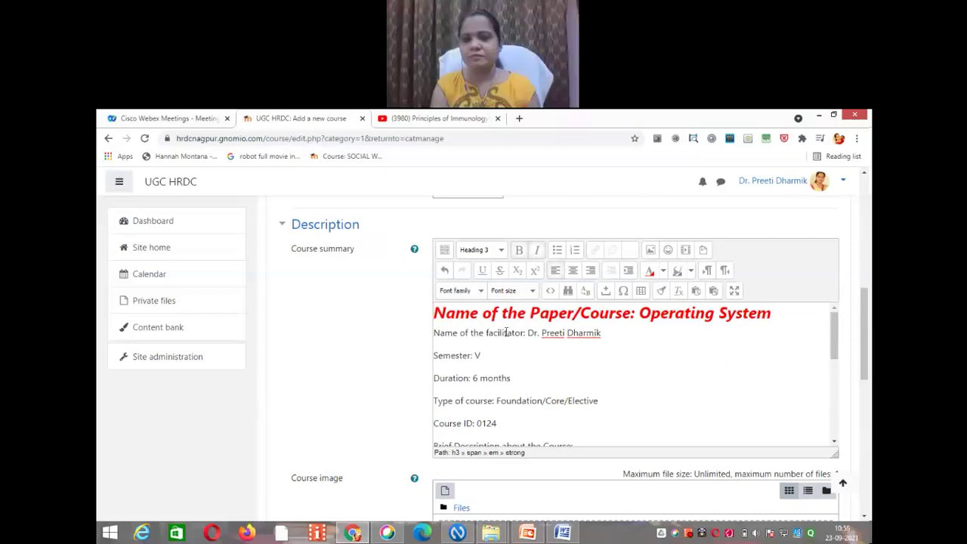
click(505, 333)
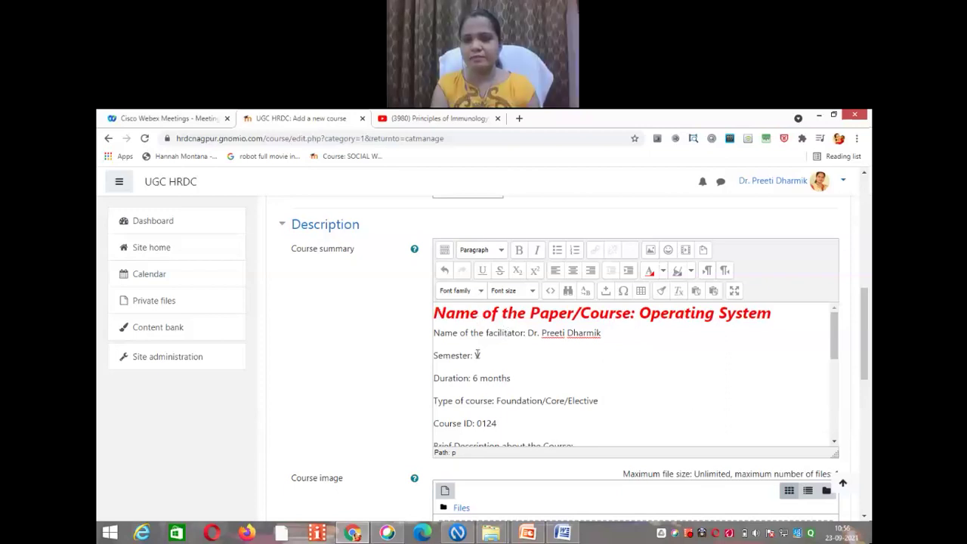
drag(477, 355, 613, 434)
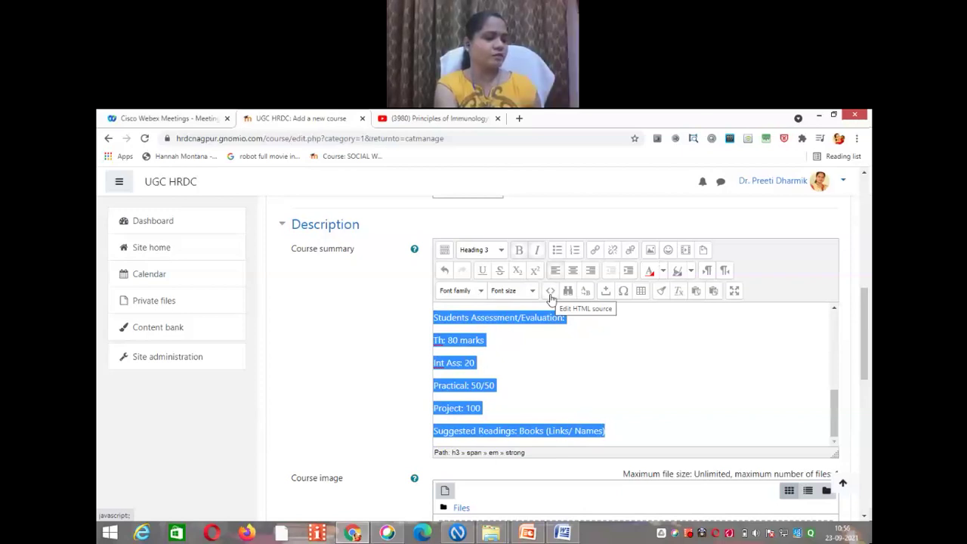
Step: Open the summary's HTML source, then leave the form and retry Create new course, which fails to load
click(551, 299)
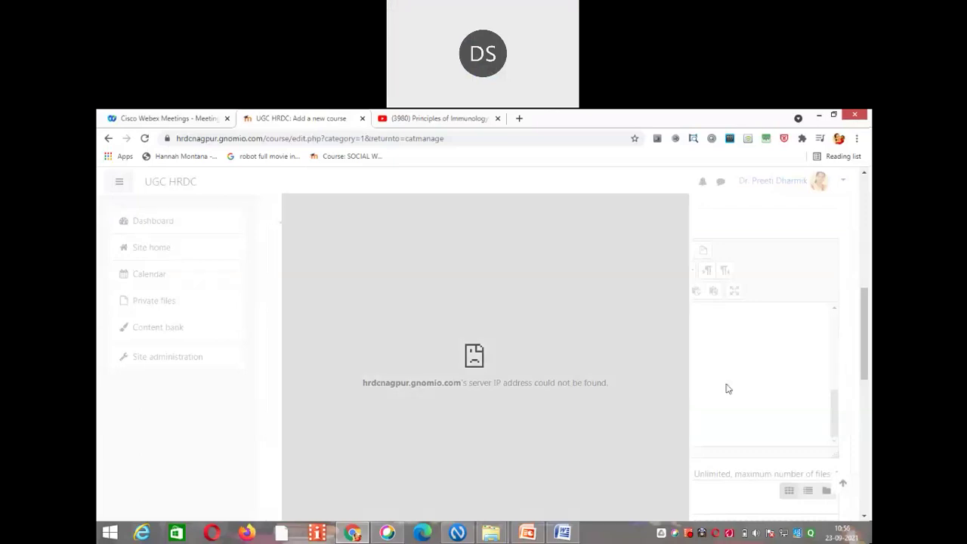
key(alt+Left)
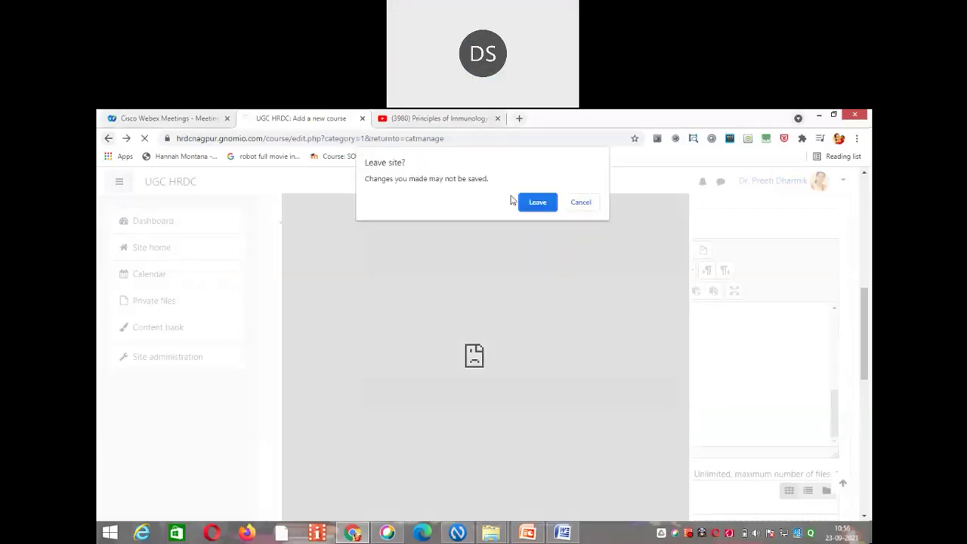
click(529, 202)
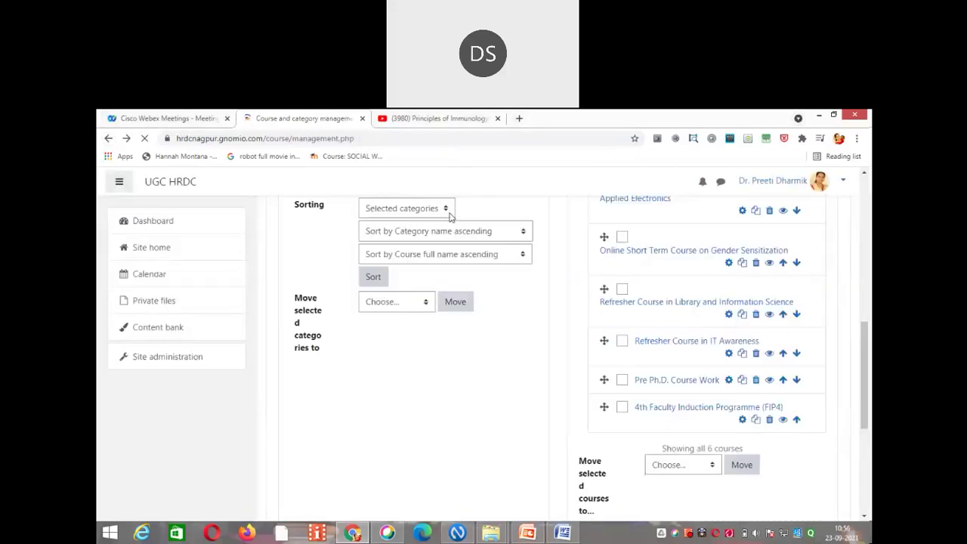
scroll(450, 217, up, 2)
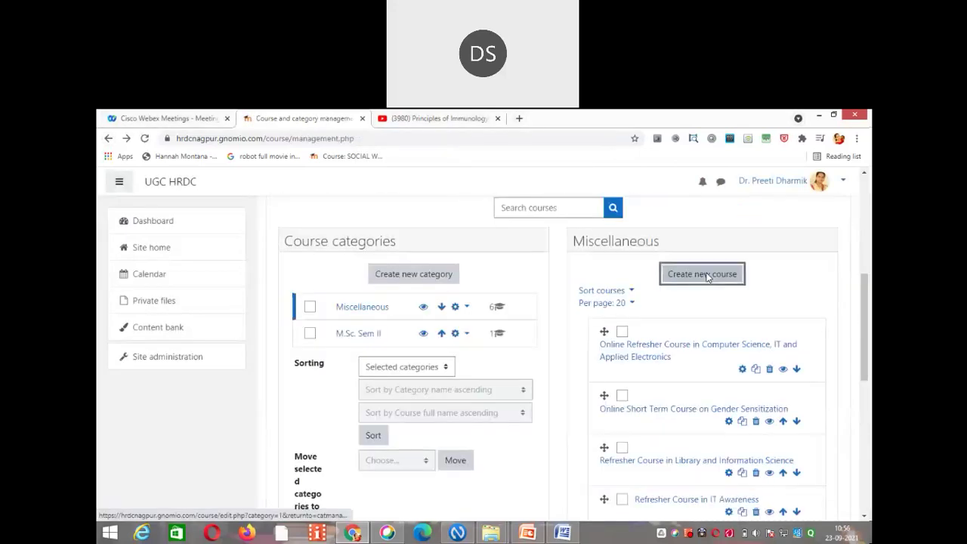
click(707, 277)
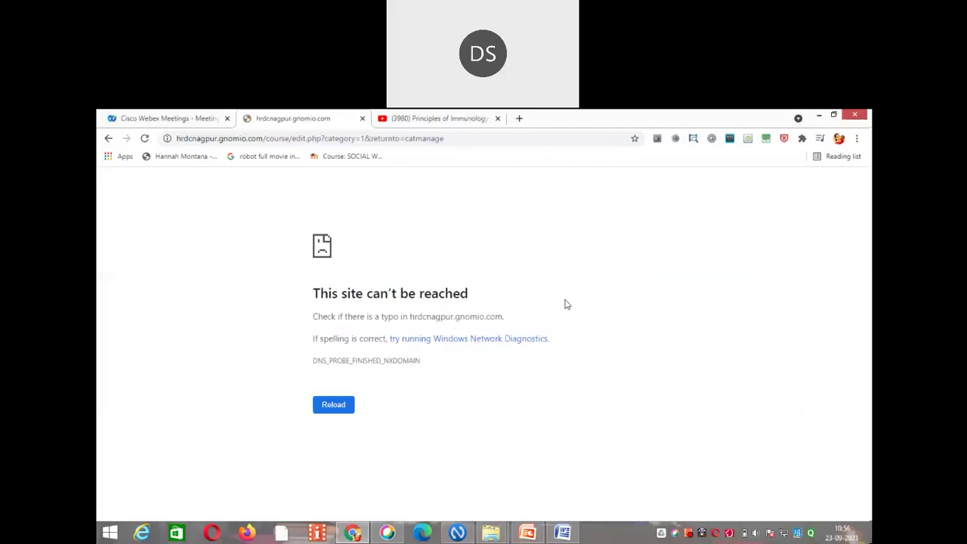
Step: Connect to the vivo 1714 WiFi network, retrying after the first failed attempt, then reload the page
click(786, 534)
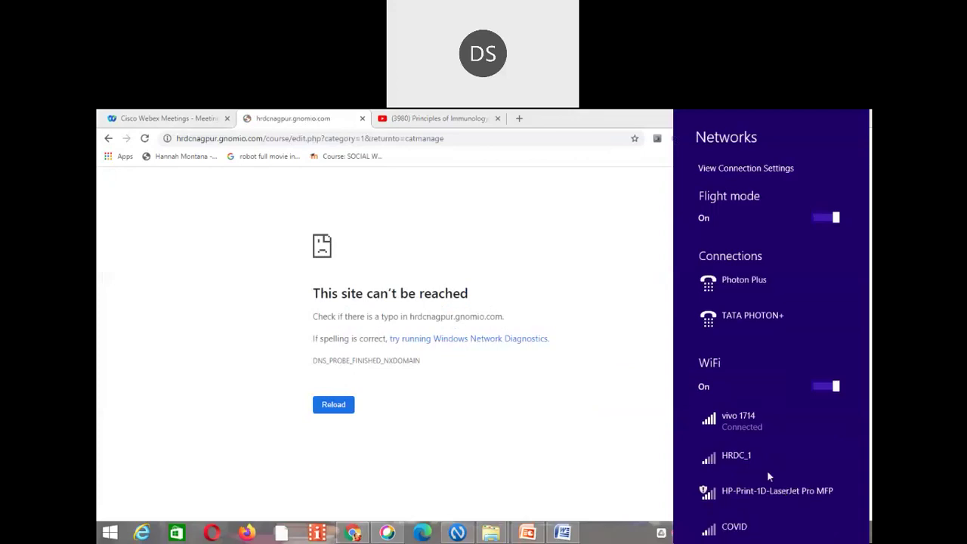
click(719, 424)
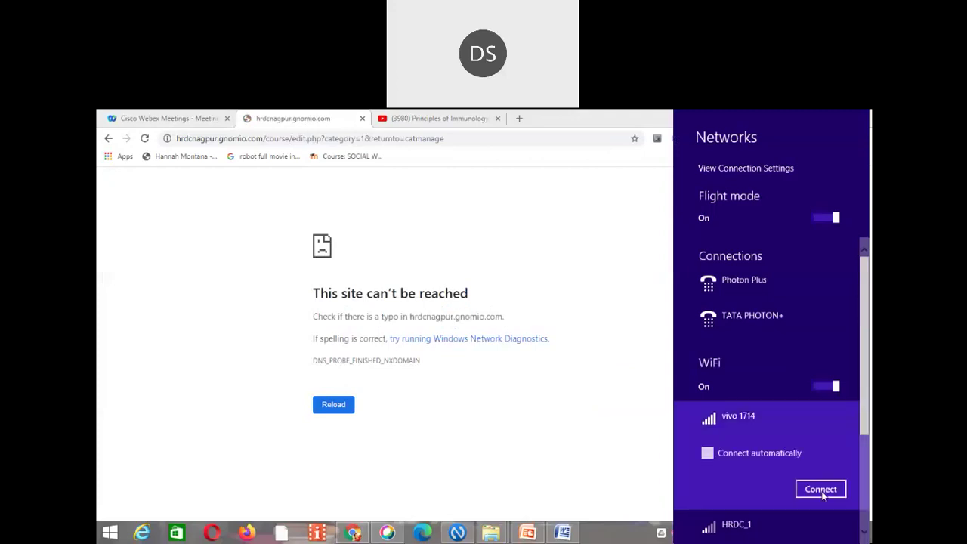
click(822, 491)
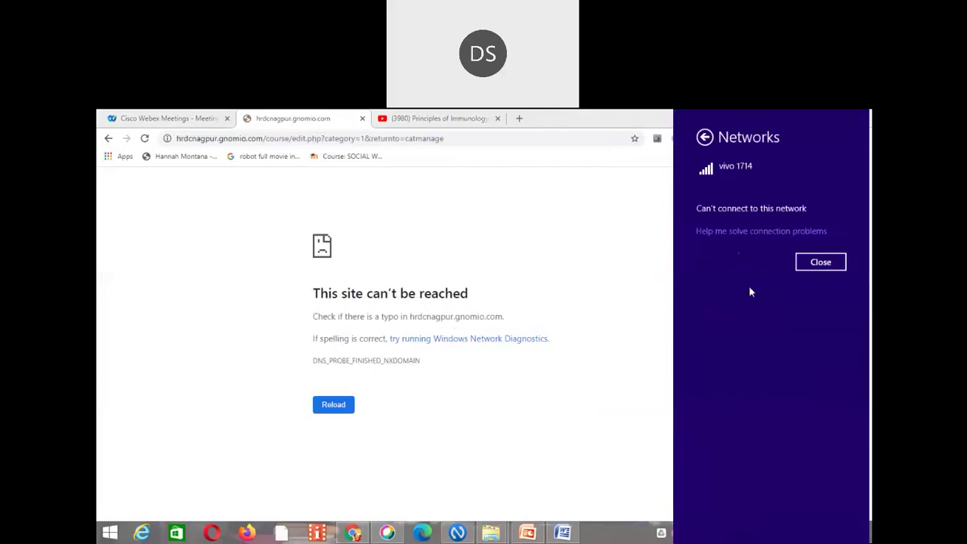
click(818, 265)
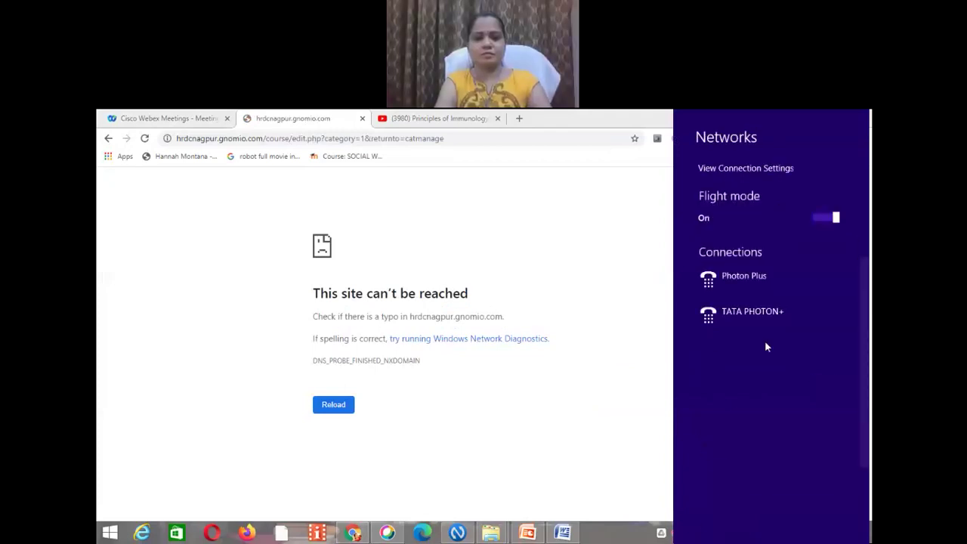
click(727, 414)
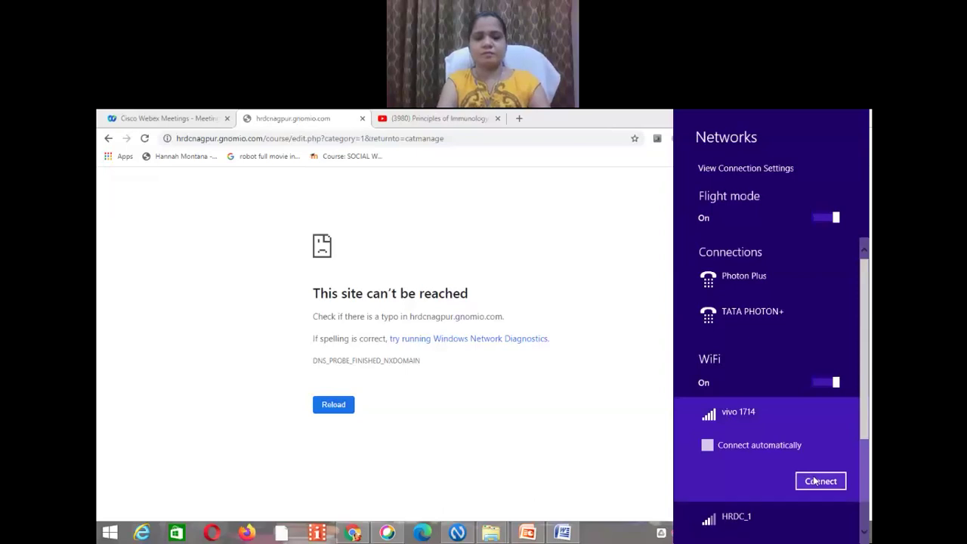
click(814, 480)
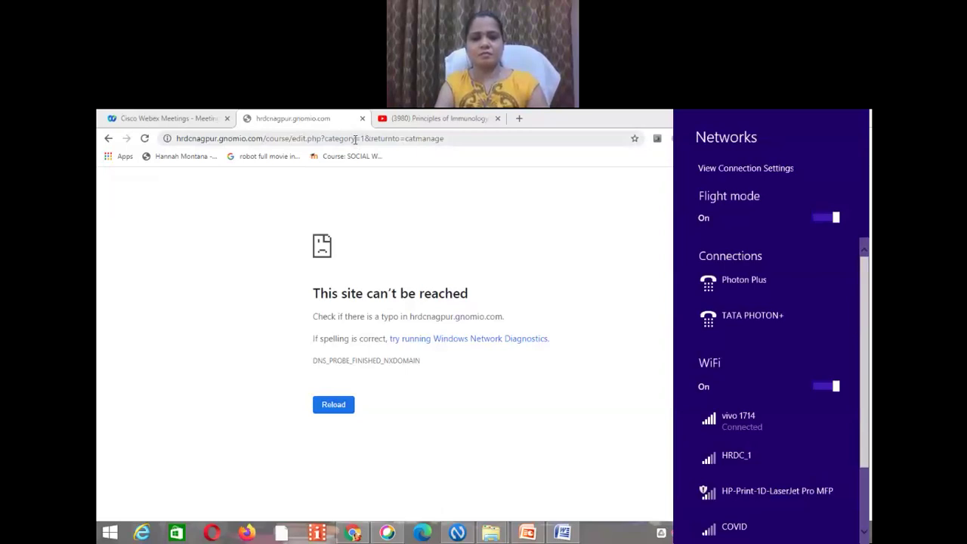
click(355, 139)
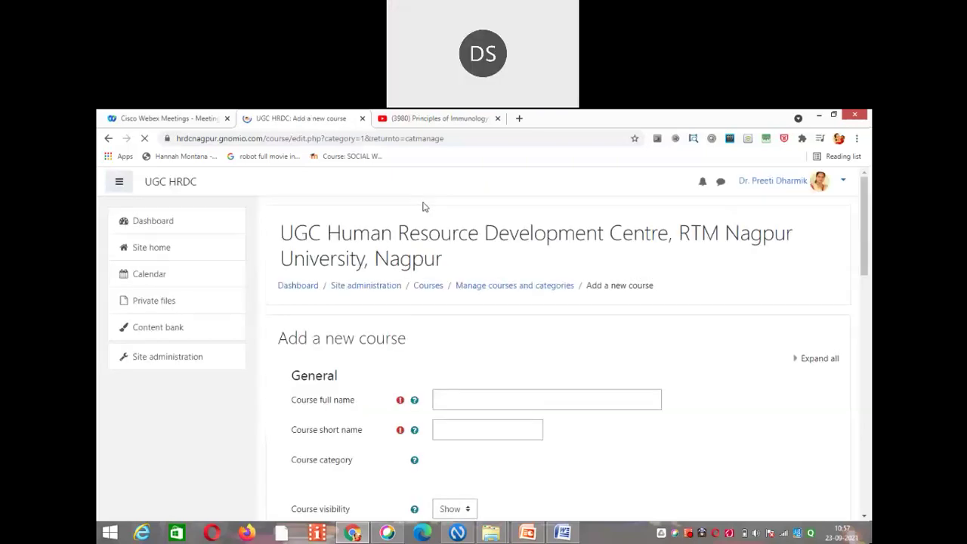
Step: Enter course full name 'Demo course: RC CS, IT, AE' and short name 'RC'
click(460, 396)
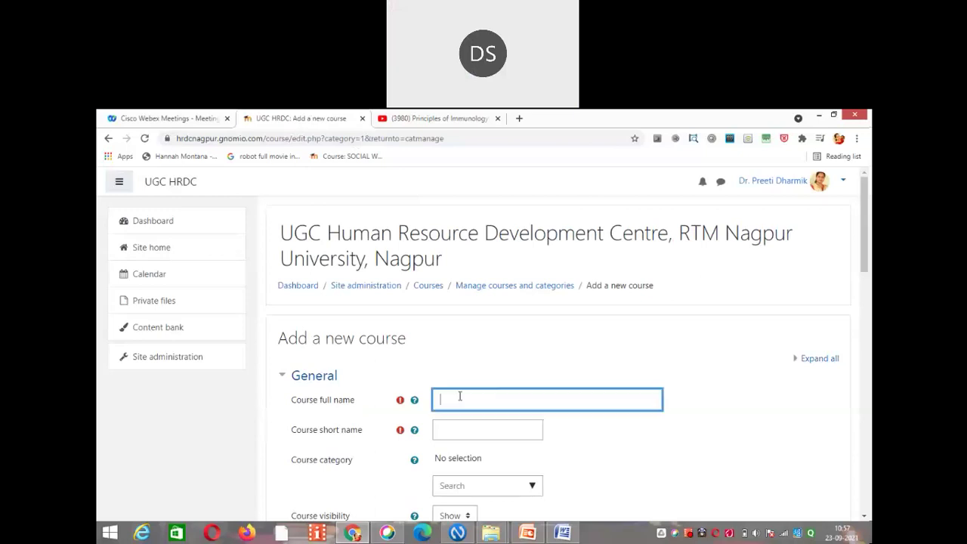
text(DEmo COurse)
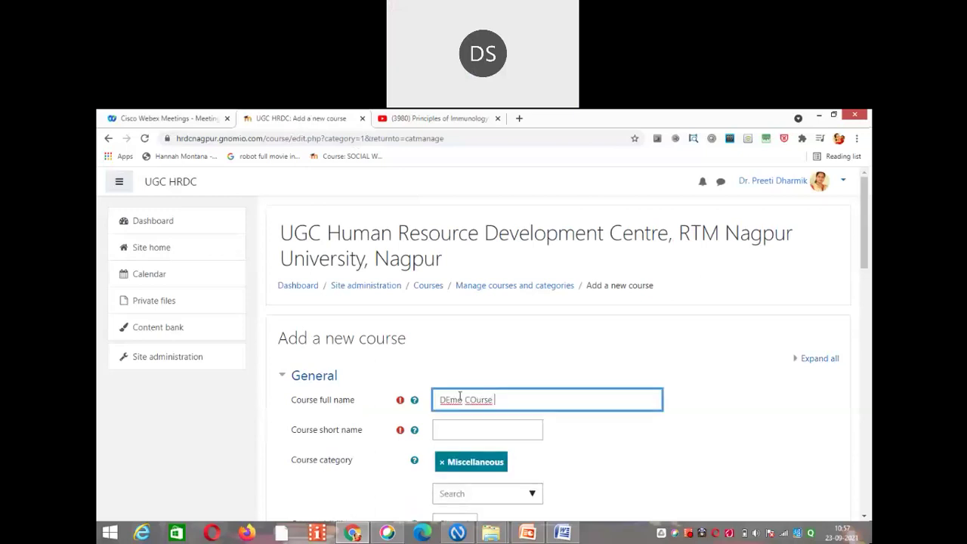
key(BackSpace)
key(BackSpace)
key(BackSpace)
key(BackSpace)
key(BackSpace)
key(BackSpace)
key(BackSpace)
key(BackSpace)
key(BackSpace)
key(BackSpace)
key(BackSpace)
text(emo)
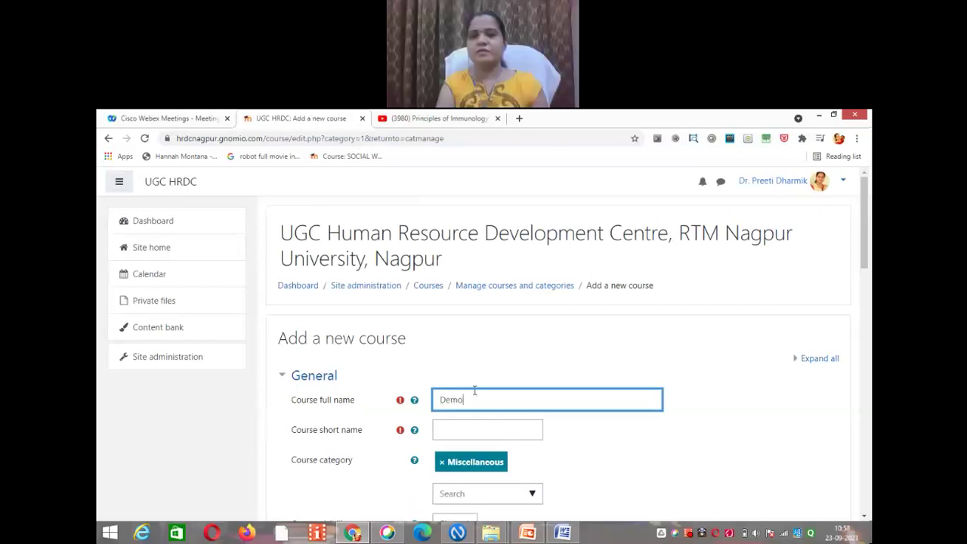
text( course)
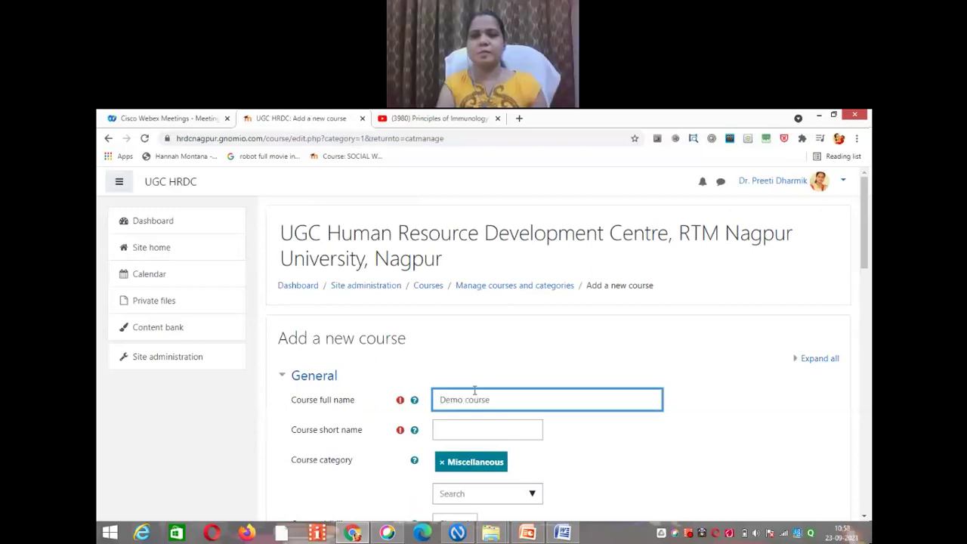
text(: RC CS)
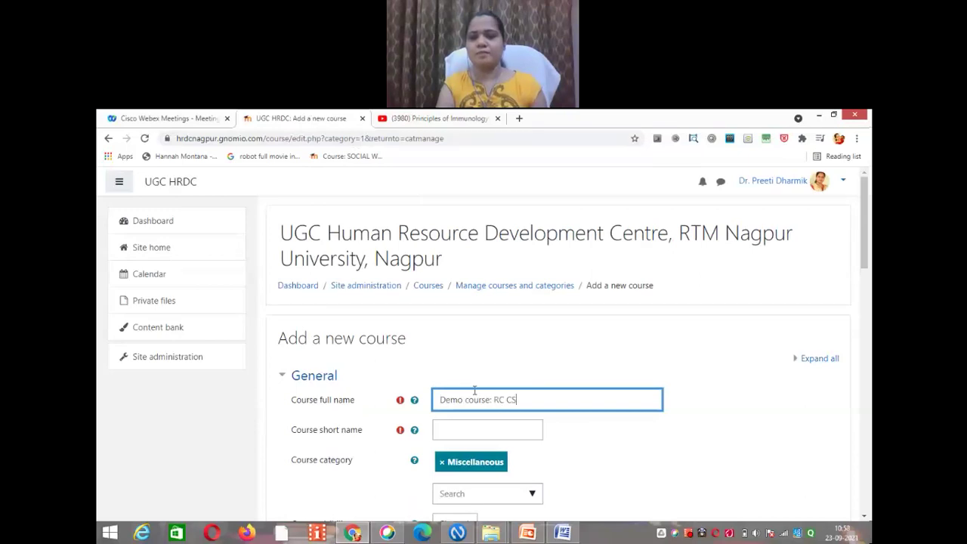
text(, IT, AE)
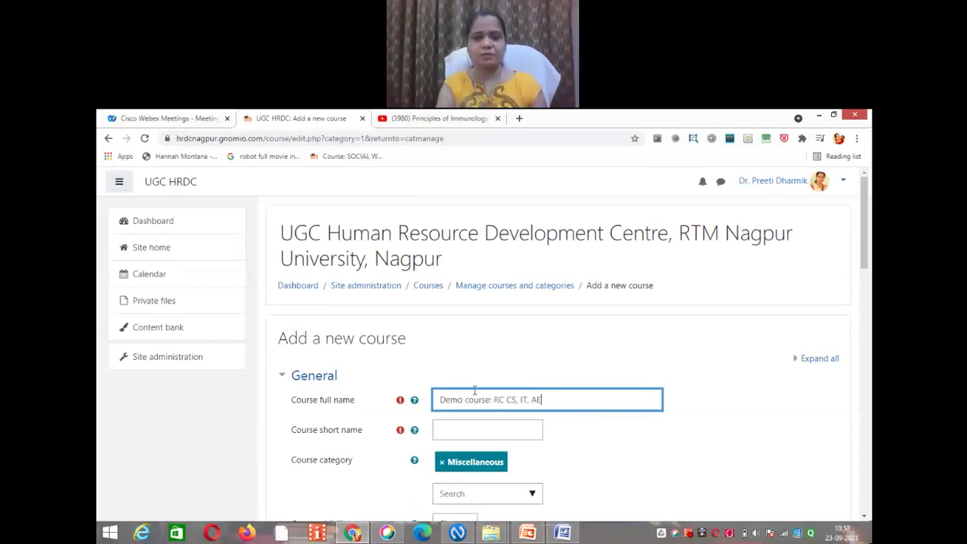
click(478, 430)
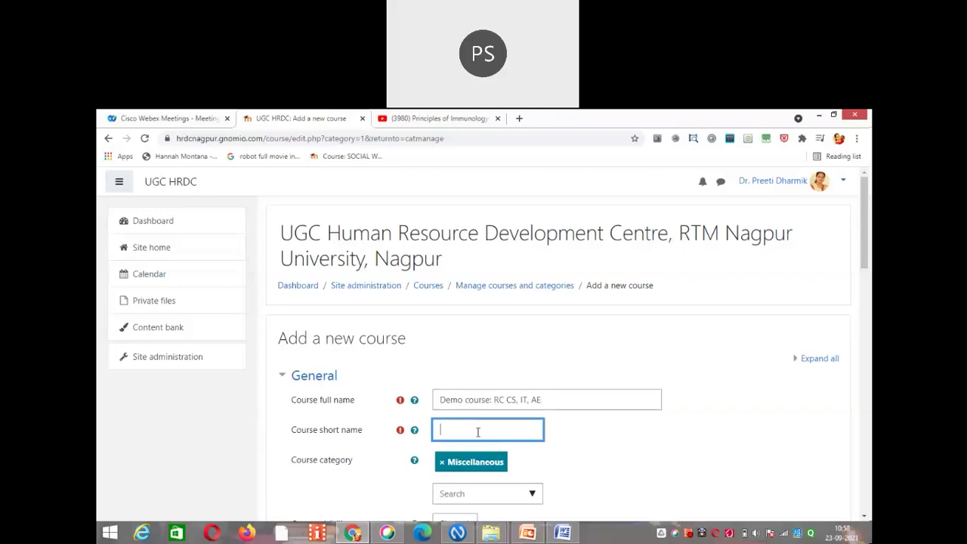
text(RC)
Step: Browse the Course category suggestions and close them without changing the category
click(531, 495)
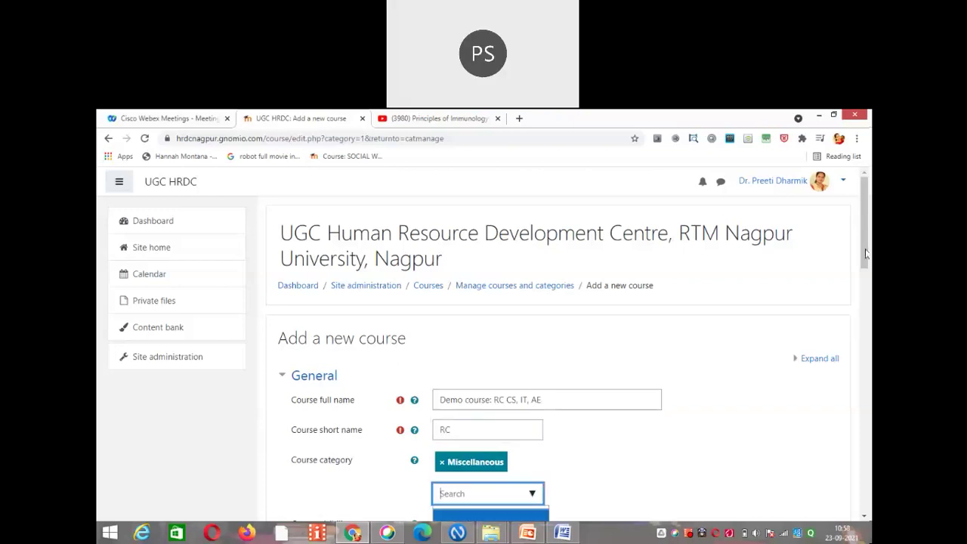
drag(867, 254, 870, 331)
scroll(509, 227, down, 2)
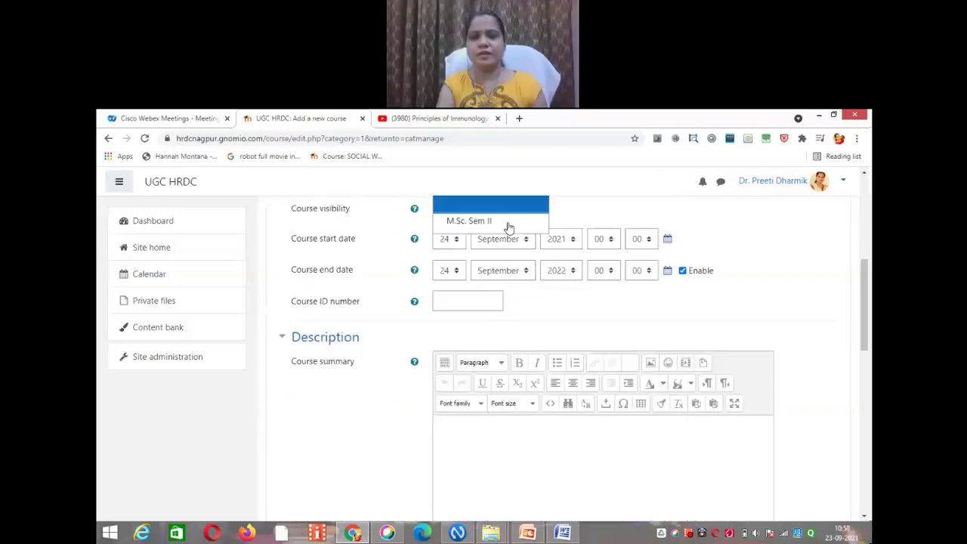
click(509, 227)
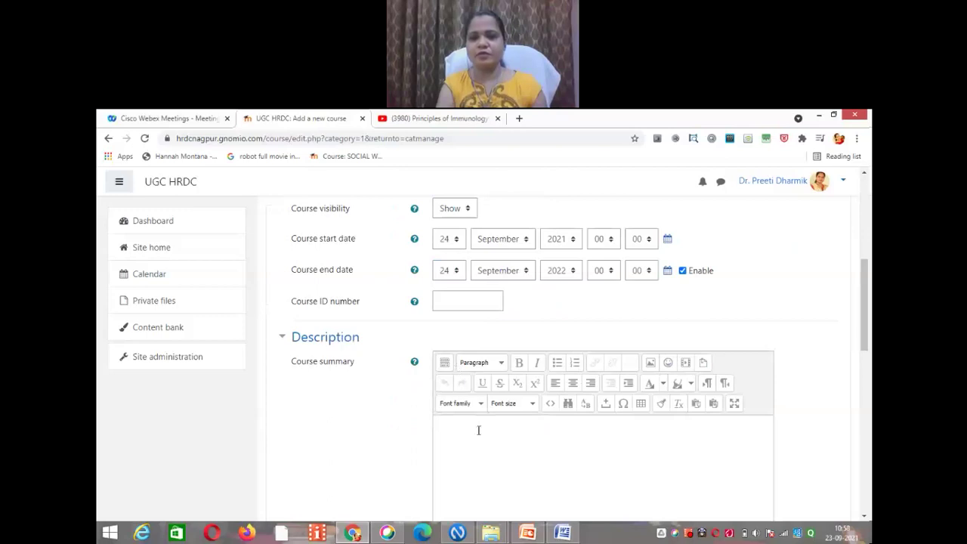
Step: Paste the course outline copied from the Word Course Summary document into Course summary
click(559, 533)
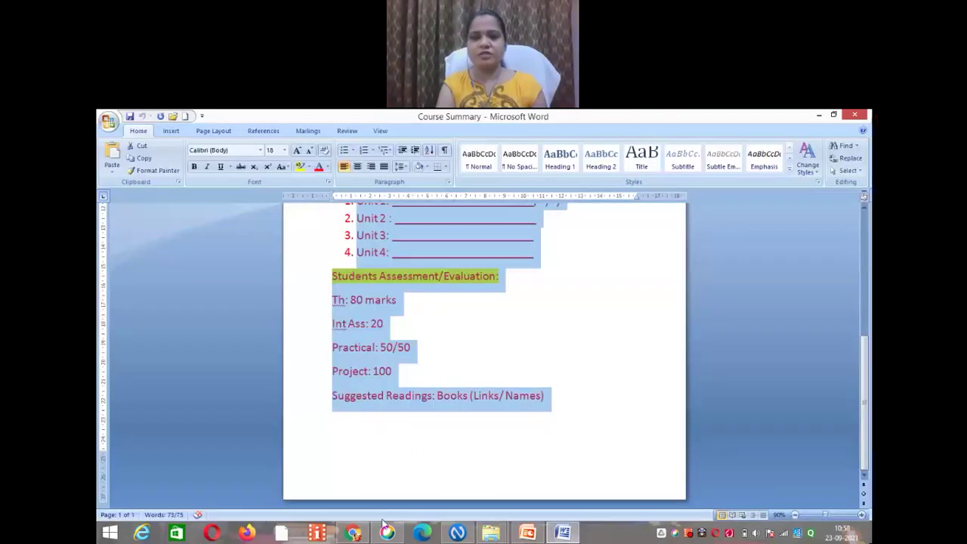
key(alt+Tab)
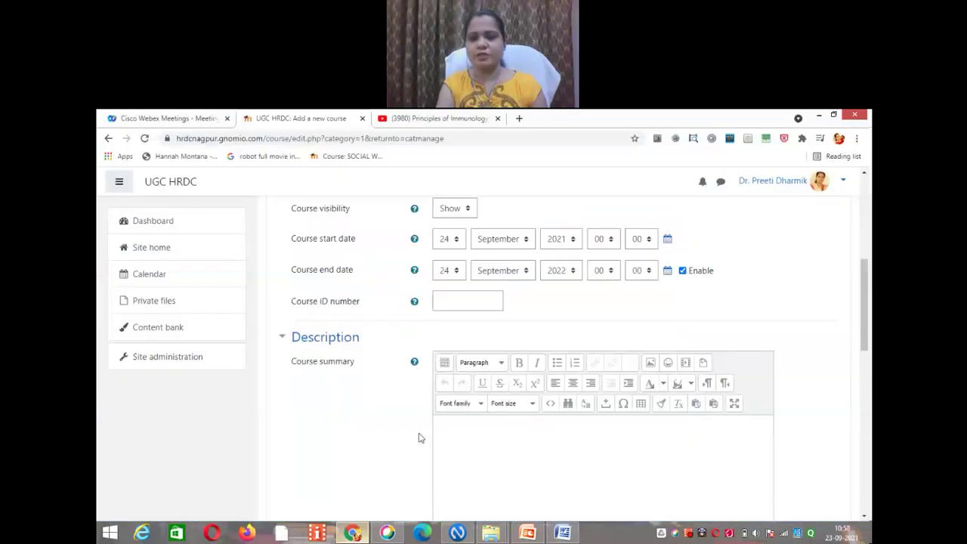
click(461, 451)
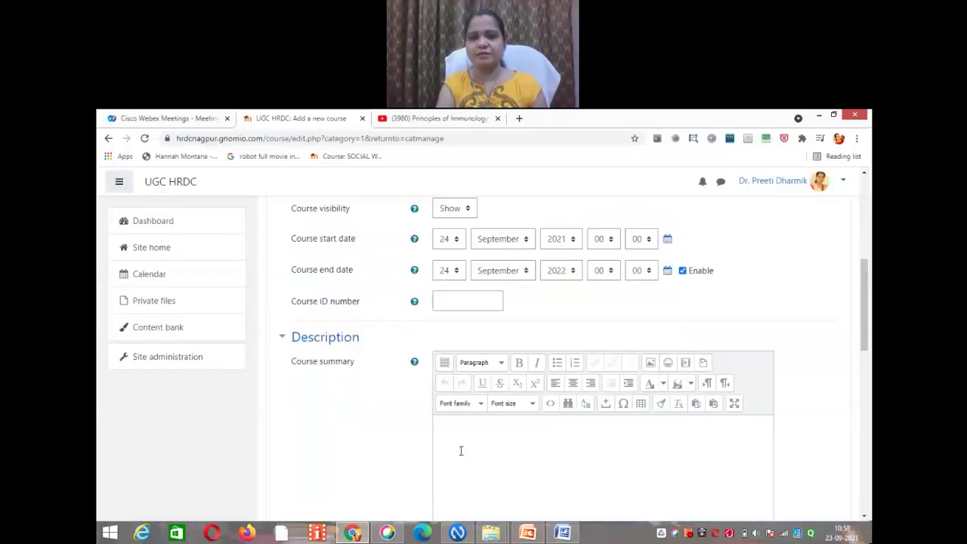
key(ctrl+v)
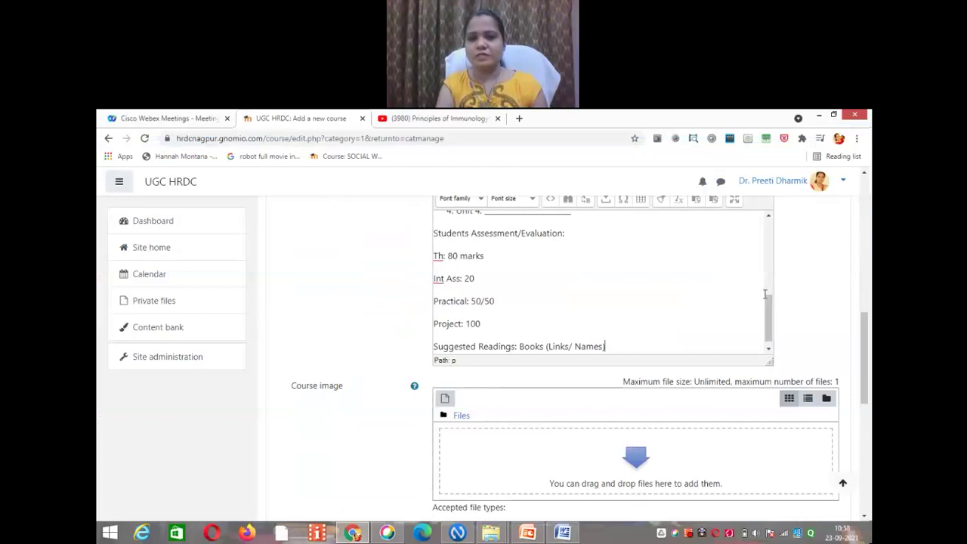
Step: Select the pasted Operating System outline from its first line to Suggested Readings
scroll(771, 249, up, 5)
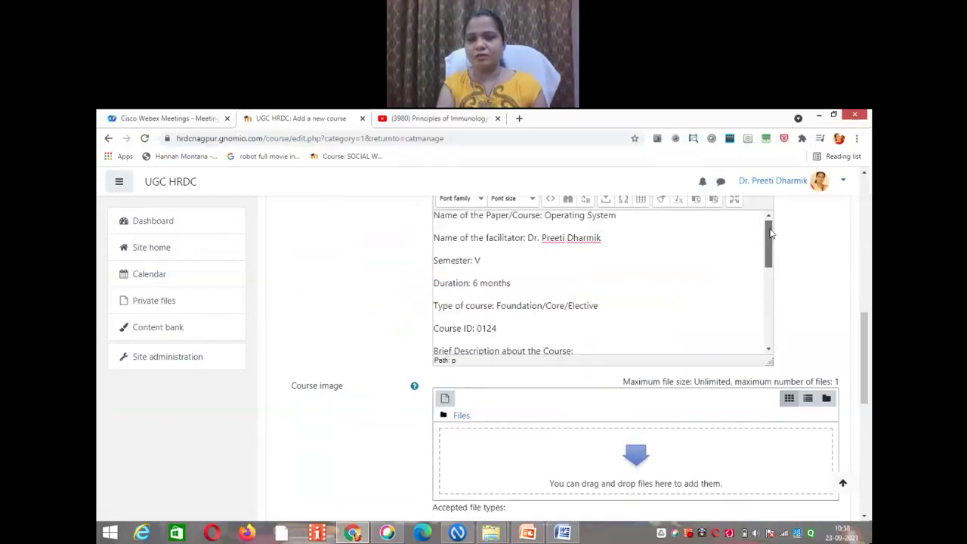
scroll(771, 231, up, 1)
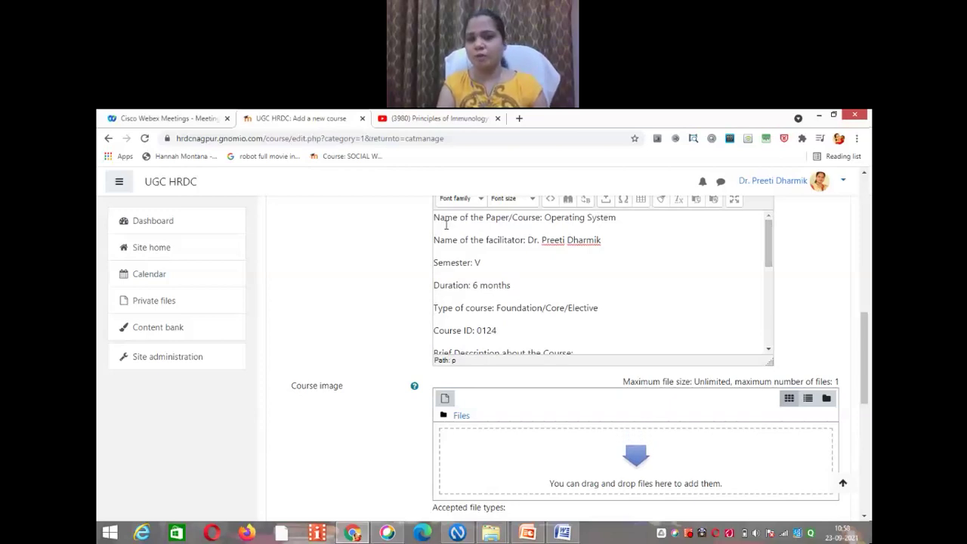
click(434, 219)
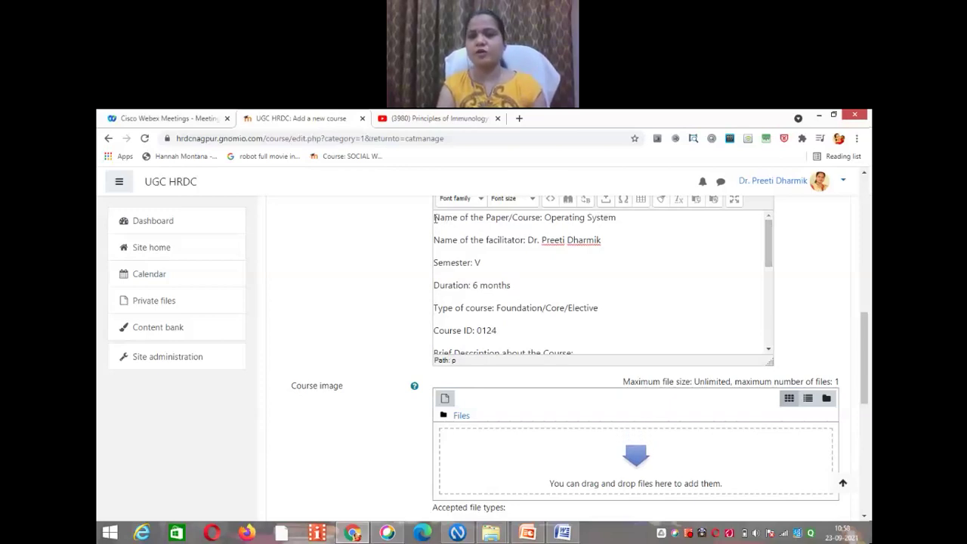
shift+click(531, 305)
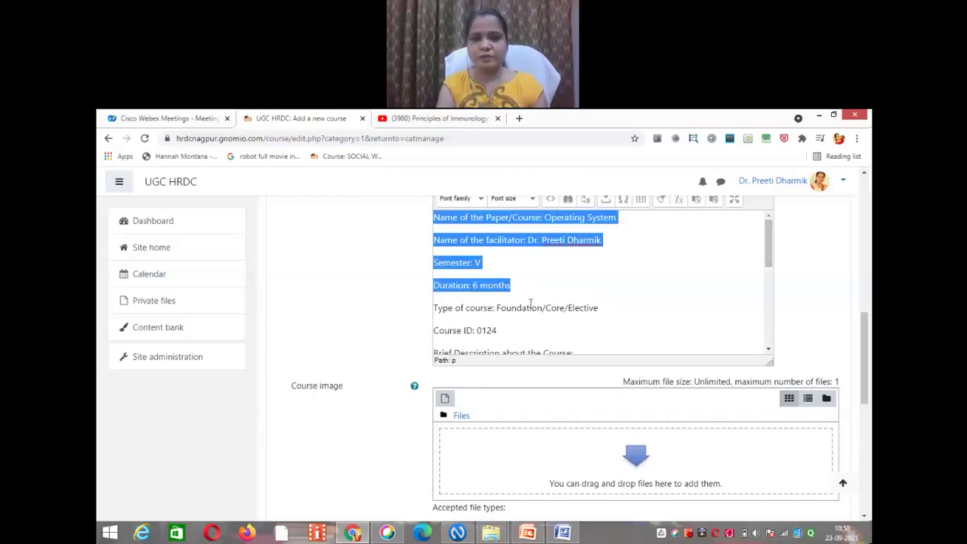
shift+click(577, 351)
scroll(597, 317, down, 5)
shift+click(620, 342)
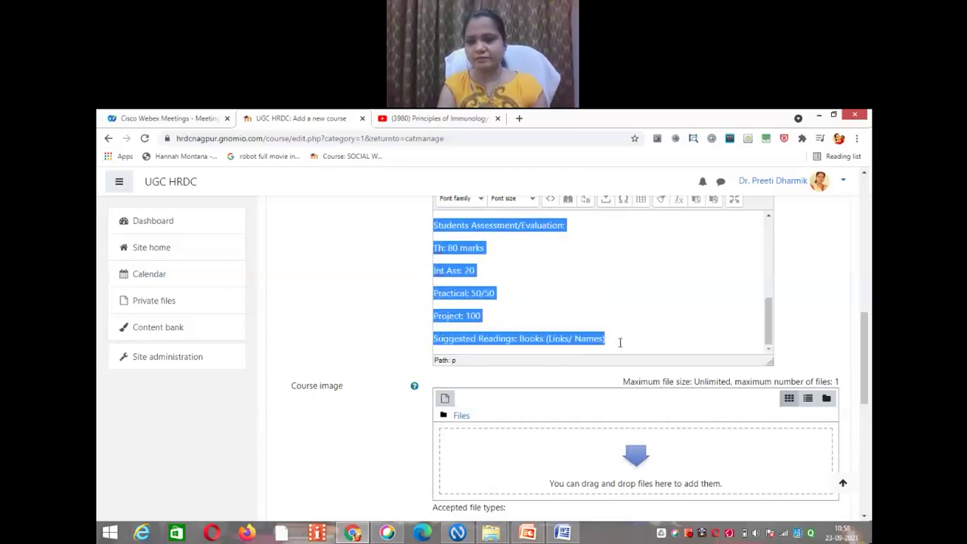
drag(772, 333, 772, 243)
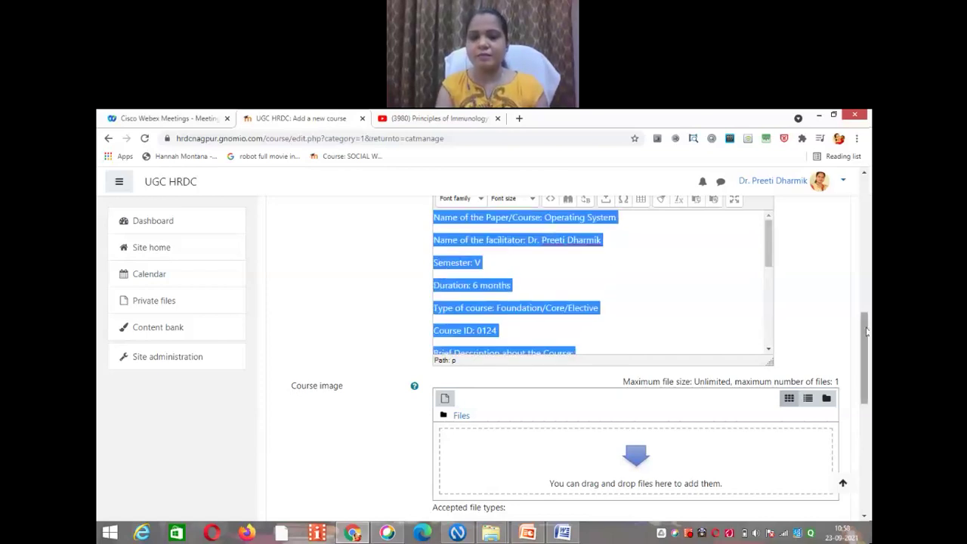
Step: Expand the summary editor's toolbar to show all formatting tools
scroll(867, 331, up, 1)
click(445, 252)
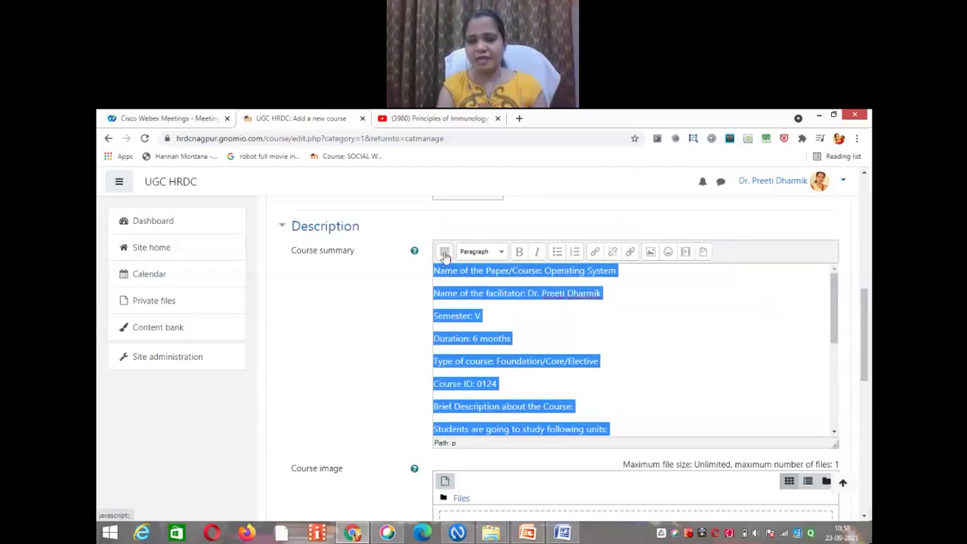
click(445, 254)
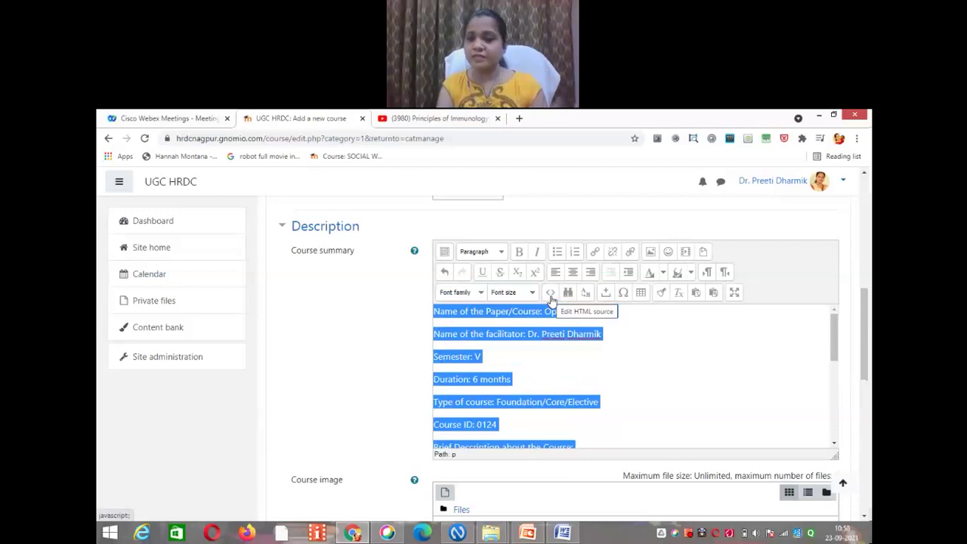
Step: Open the summary's HTML source and add a blank line above the Operating System paper line
click(551, 294)
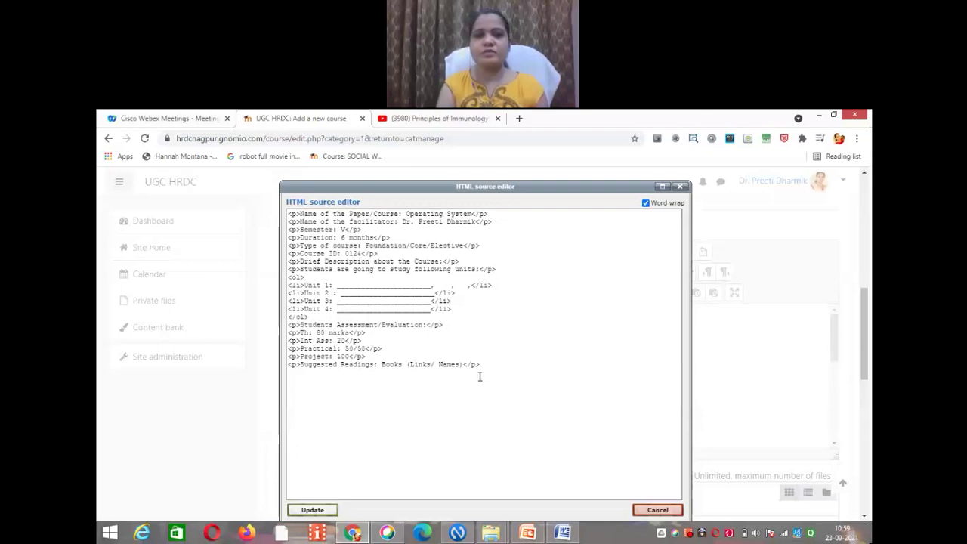
click(482, 374)
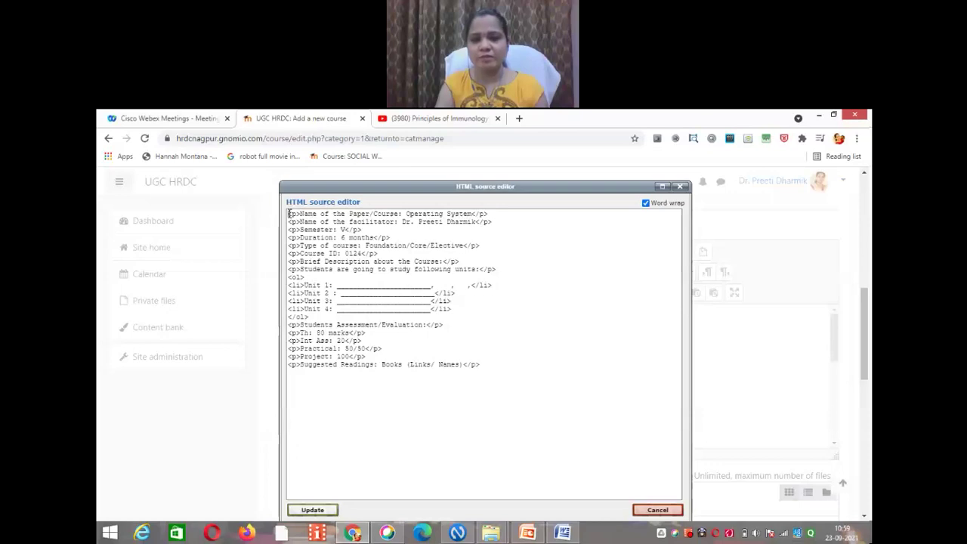
key(Return)
key(Return)
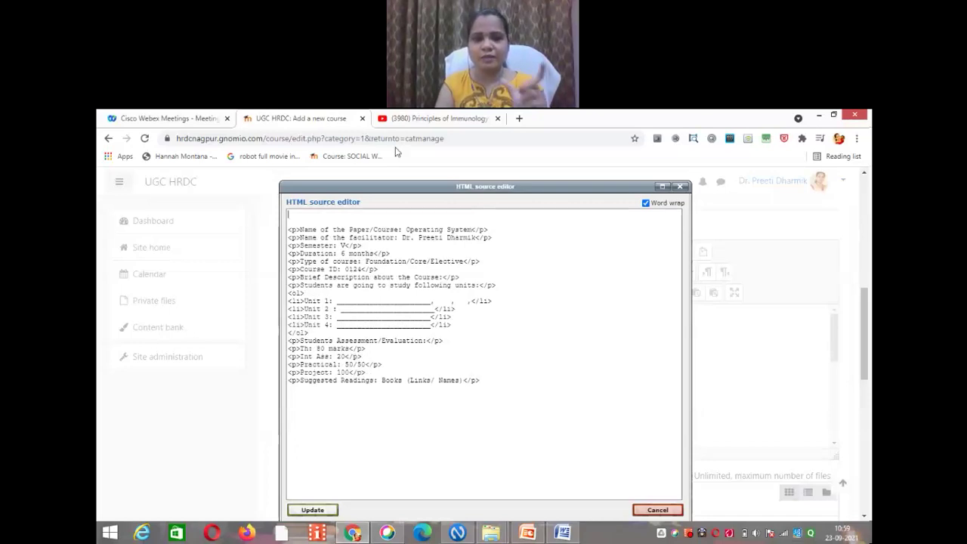
Step: Copy the YouTube video's embed code and paste it at the top of the summary source
click(435, 118)
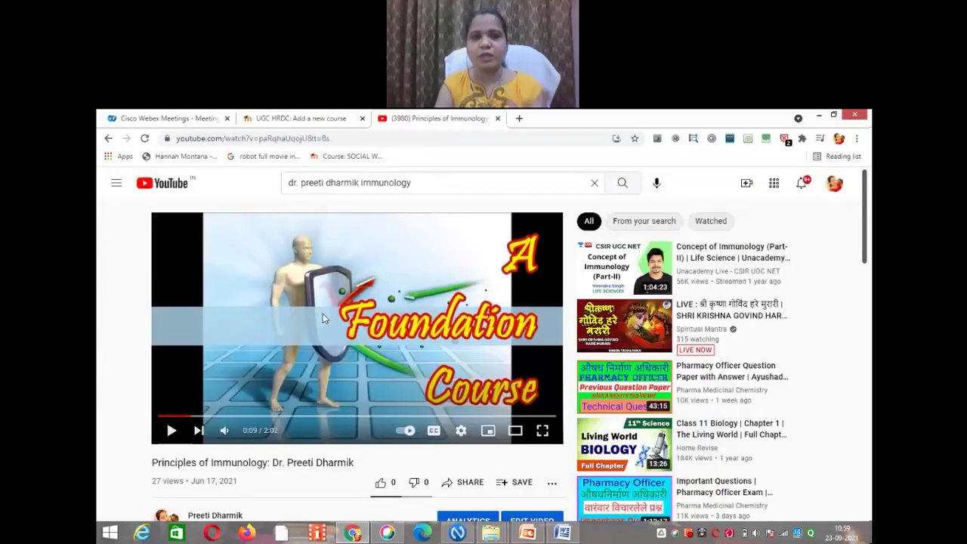
right_click(339, 267)
click(382, 351)
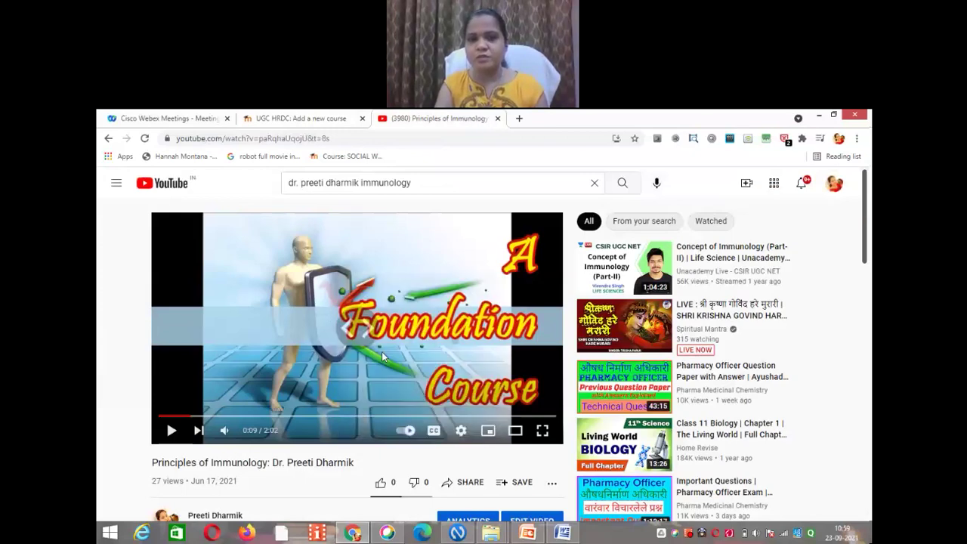
click(293, 119)
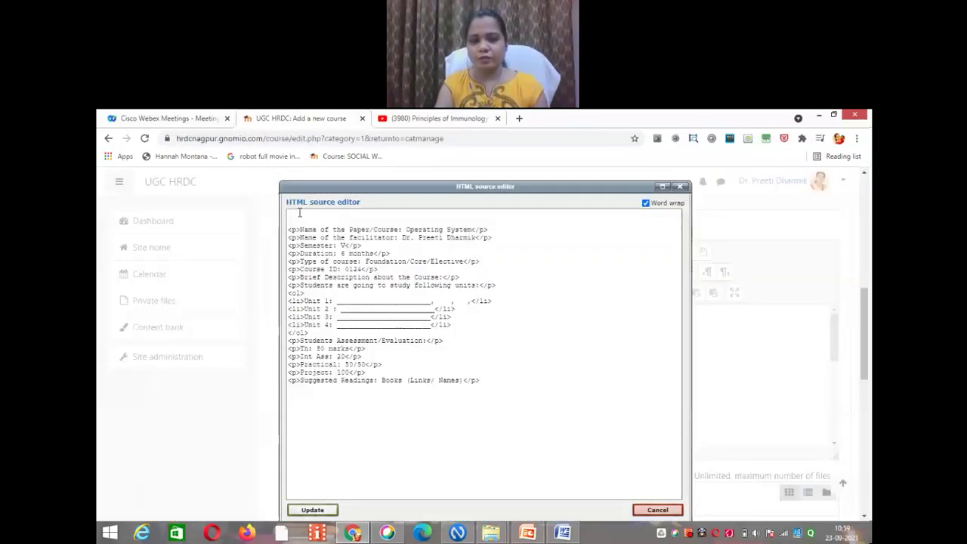
right_click(296, 217)
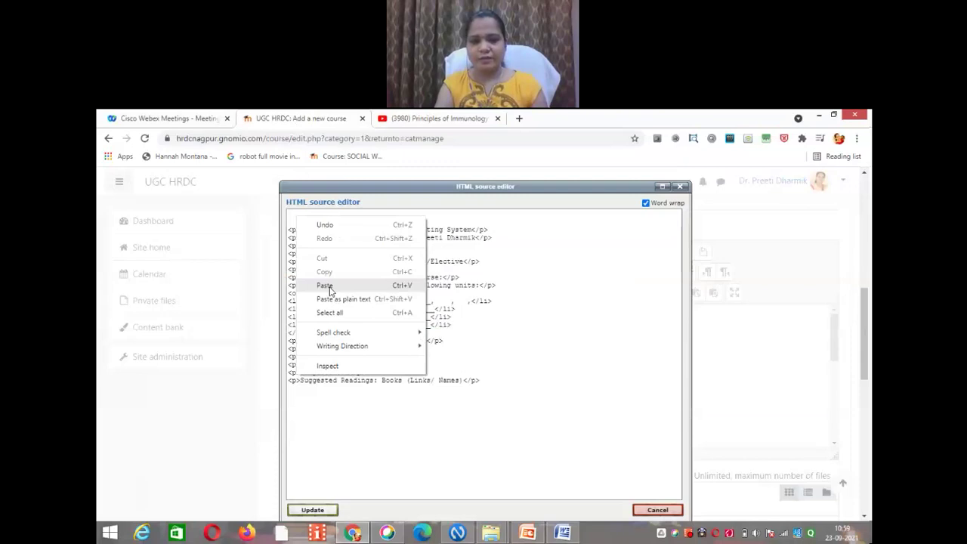
click(325, 285)
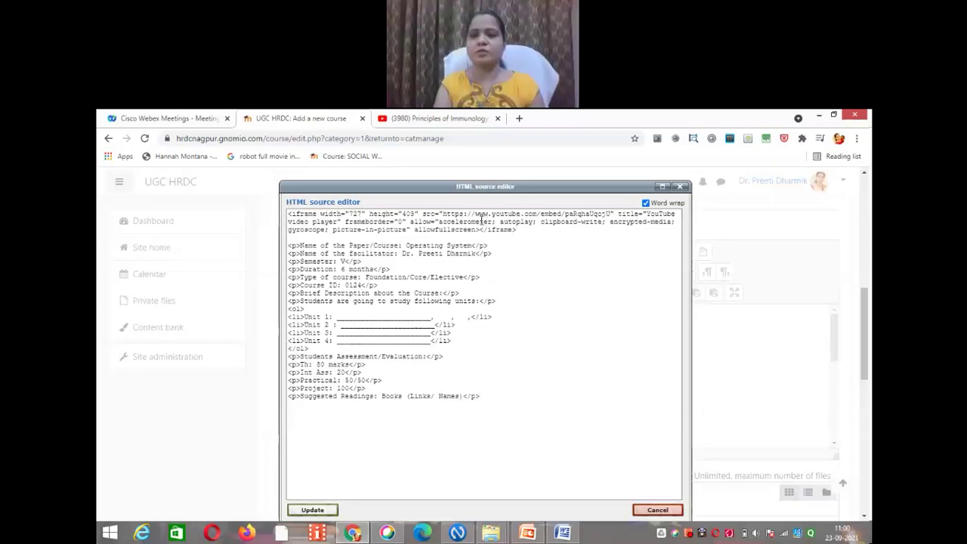
Step: Update the source and scroll through the summary to check the embedded video above the outline
click(313, 510)
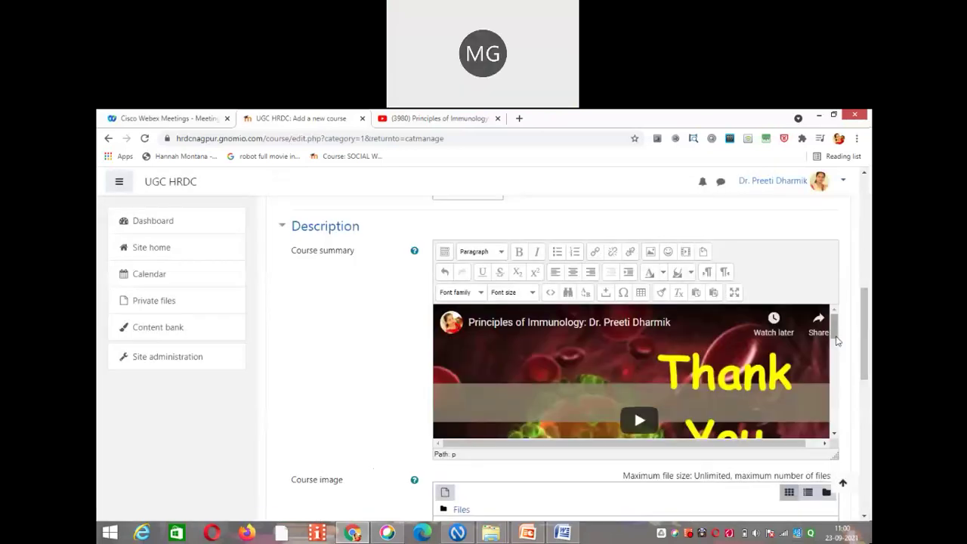
drag(837, 342, 837, 375)
scroll(818, 364, down, 1)
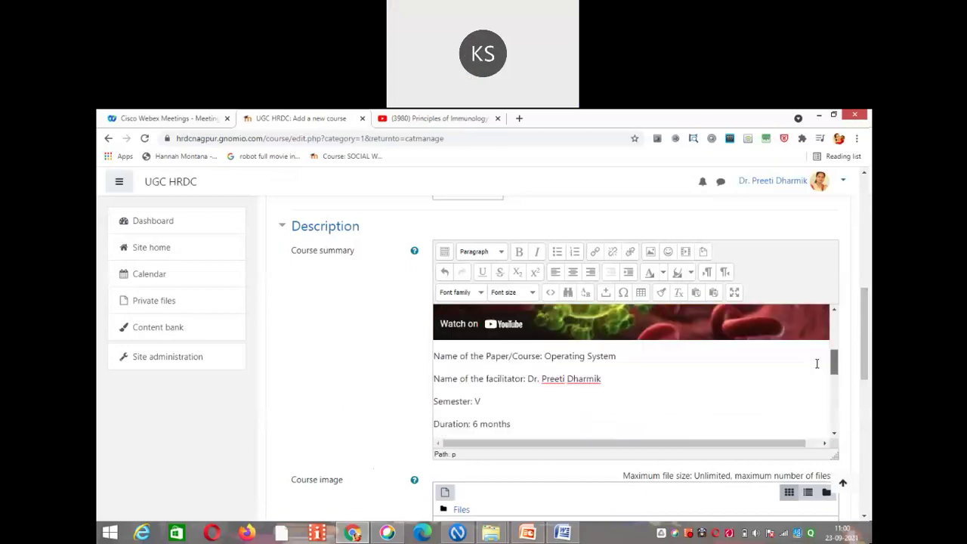
drag(833, 366, 836, 424)
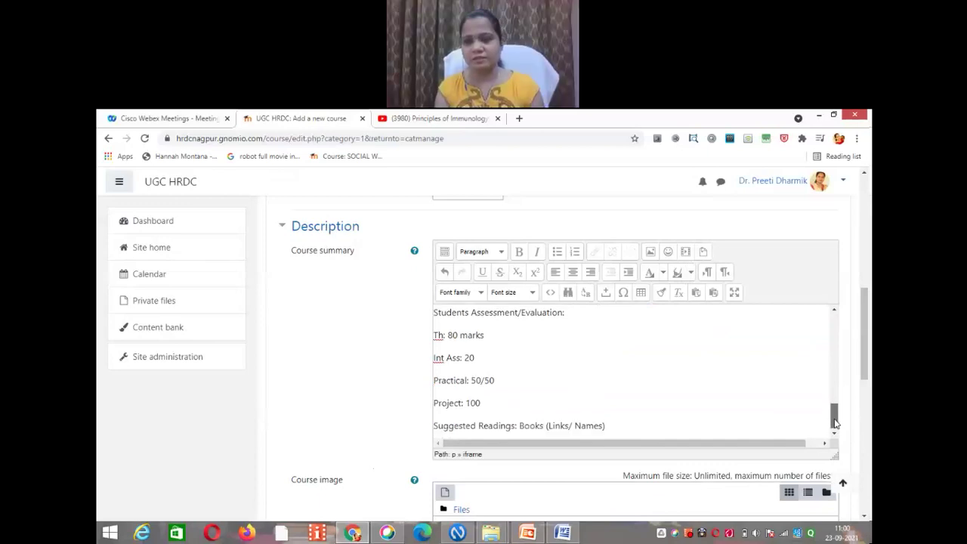
scroll(867, 332, down, 1)
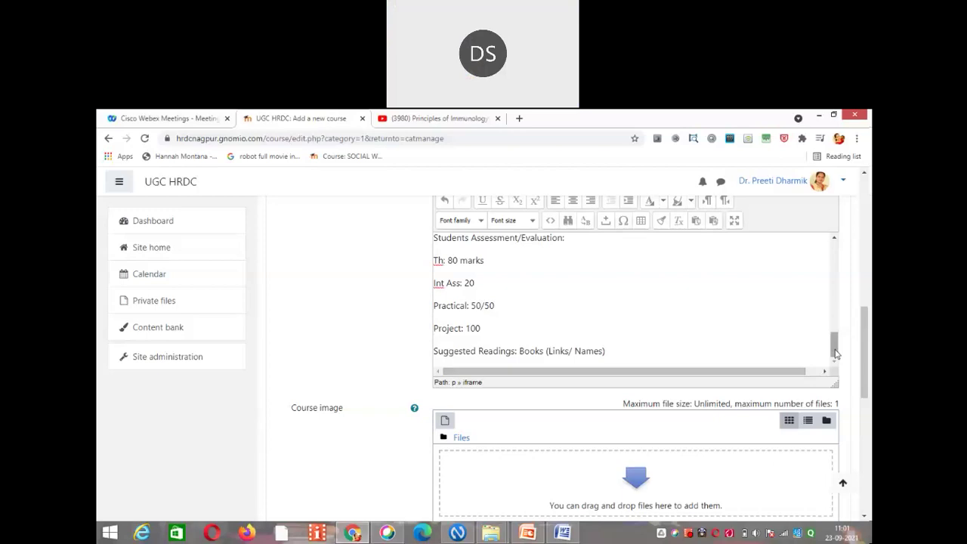
drag(836, 353, 836, 297)
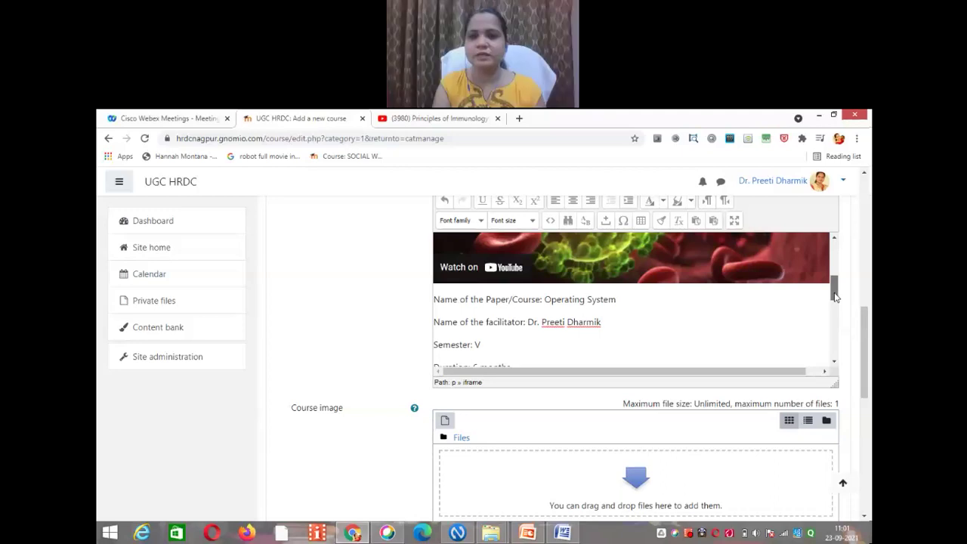
drag(835, 297, 833, 257)
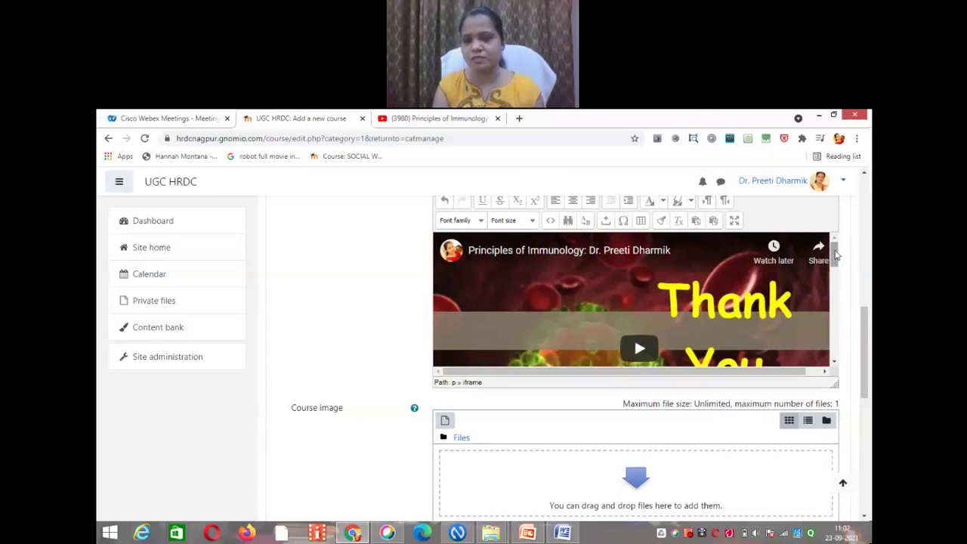
Step: Delete the YouTube iframe line and leftover blank line from the summary source, then update
click(553, 221)
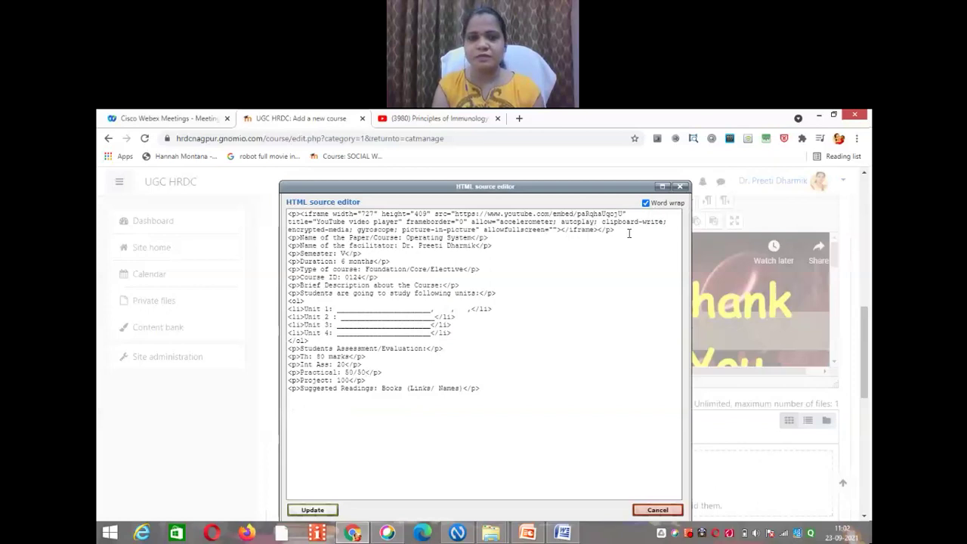
key(Return)
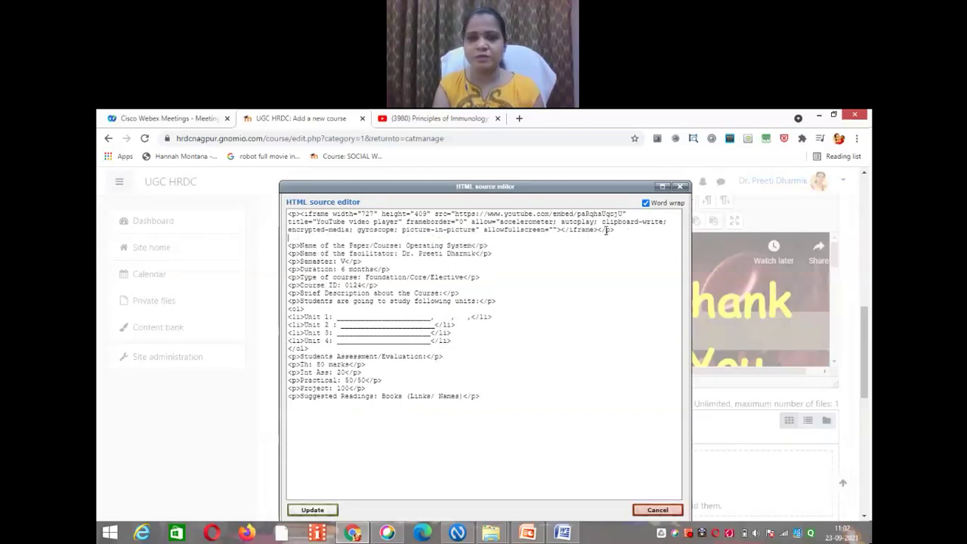
drag(606, 230, 286, 217)
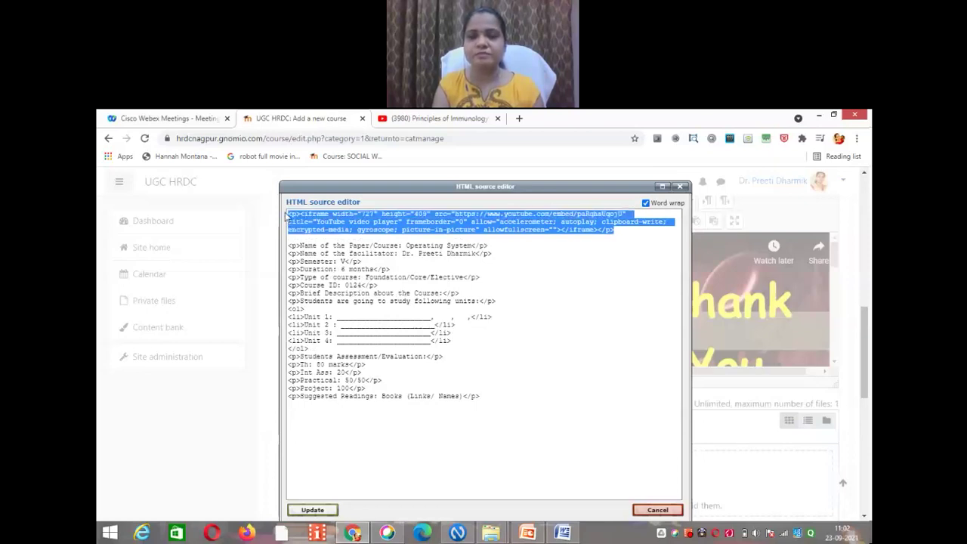
key(Delete)
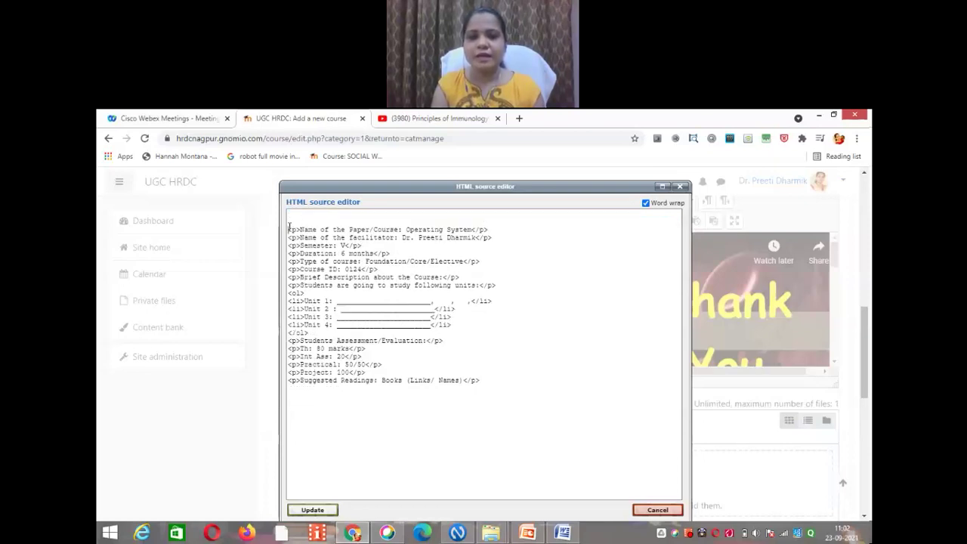
key(Delete)
key(Delete)
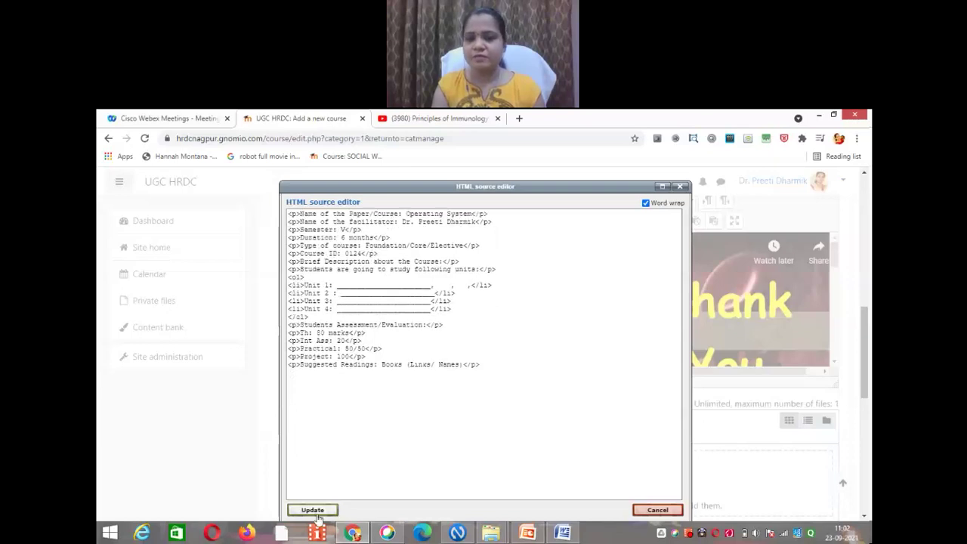
click(313, 511)
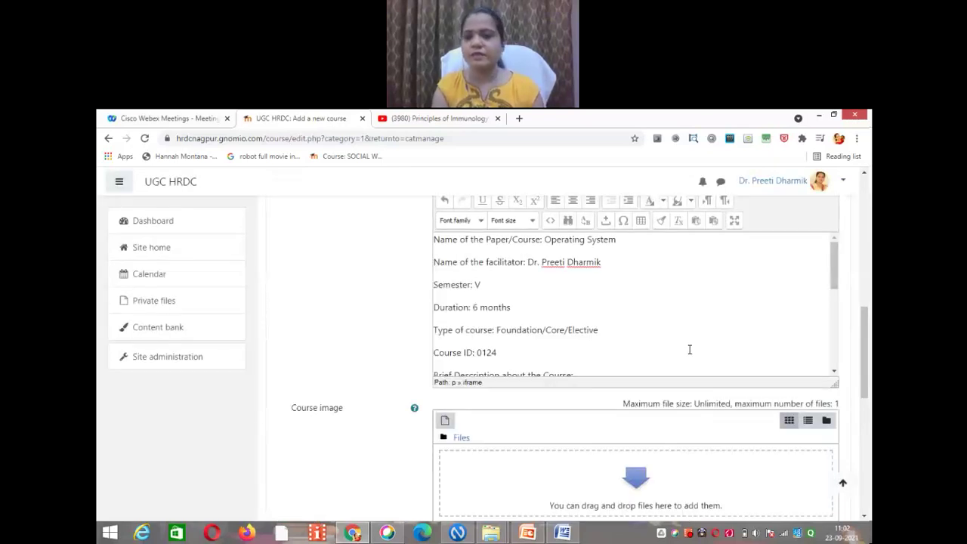
Step: Review the video-free summary, place the cursor at its start, and go to the YouTube tab
drag(836, 278, 841, 262)
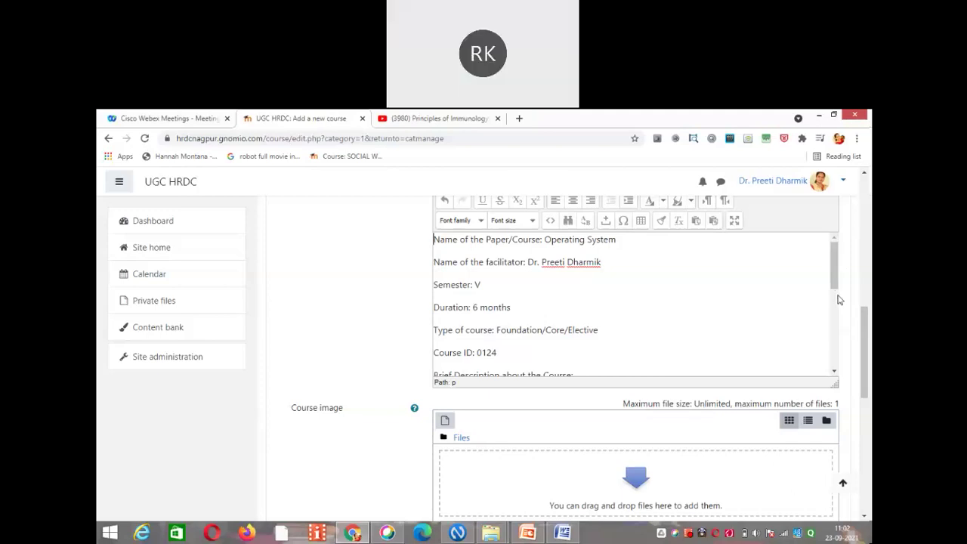
drag(867, 321, 869, 214)
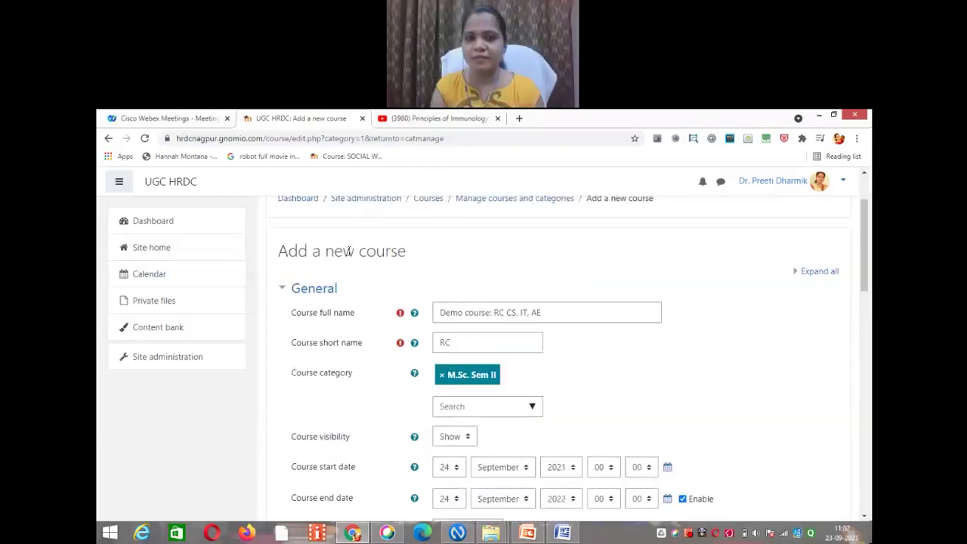
drag(868, 244, 868, 320)
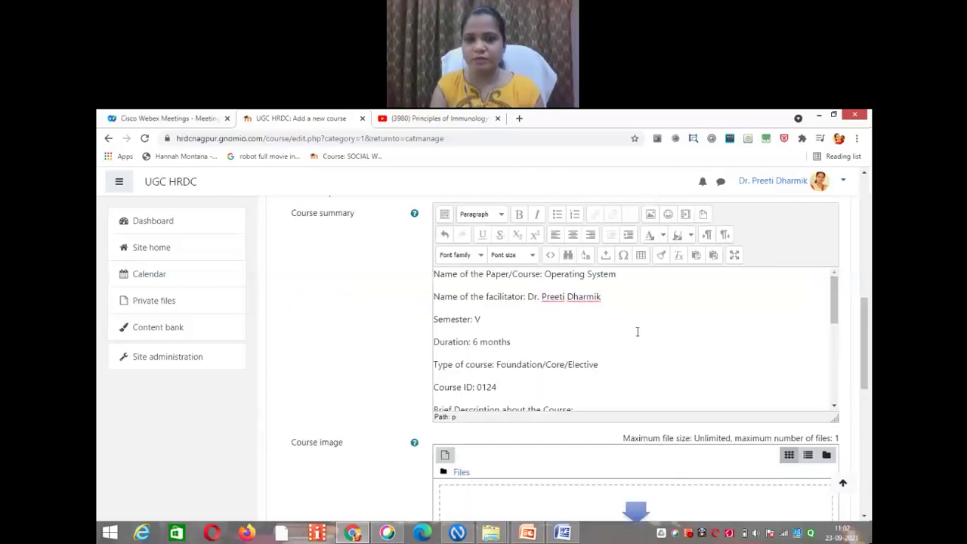
click(435, 276)
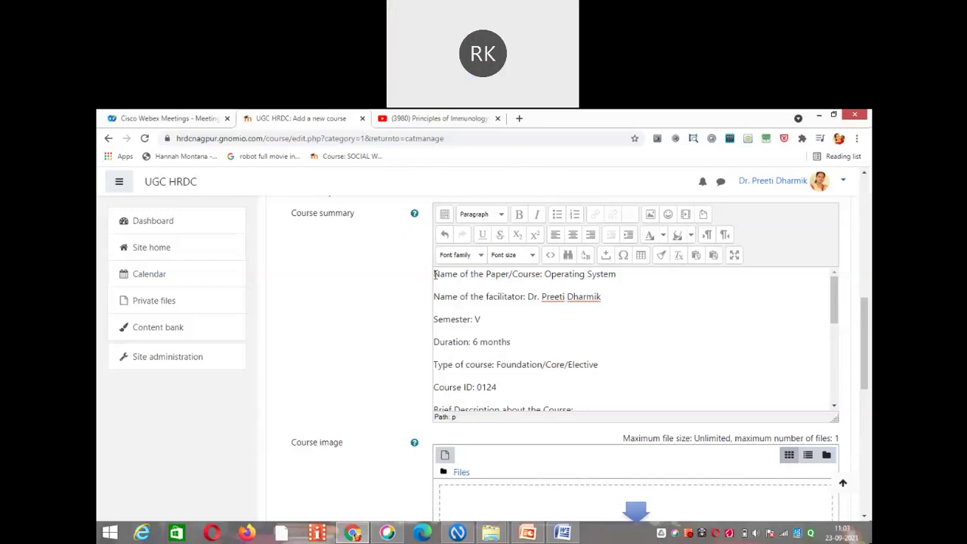
click(437, 118)
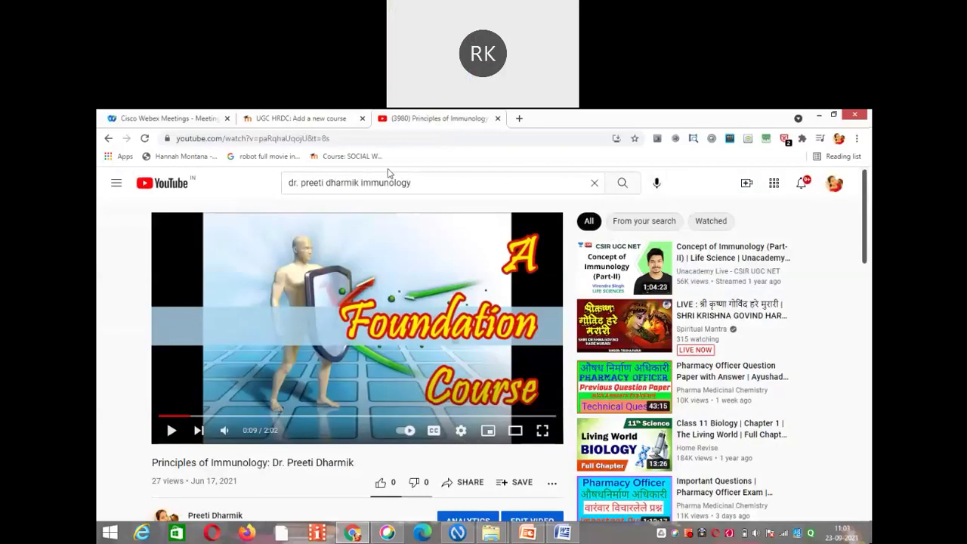
Step: Search YouTube for the immunology lecture, copy its embed code, and return to the Moodle form
click(432, 183)
key(Return)
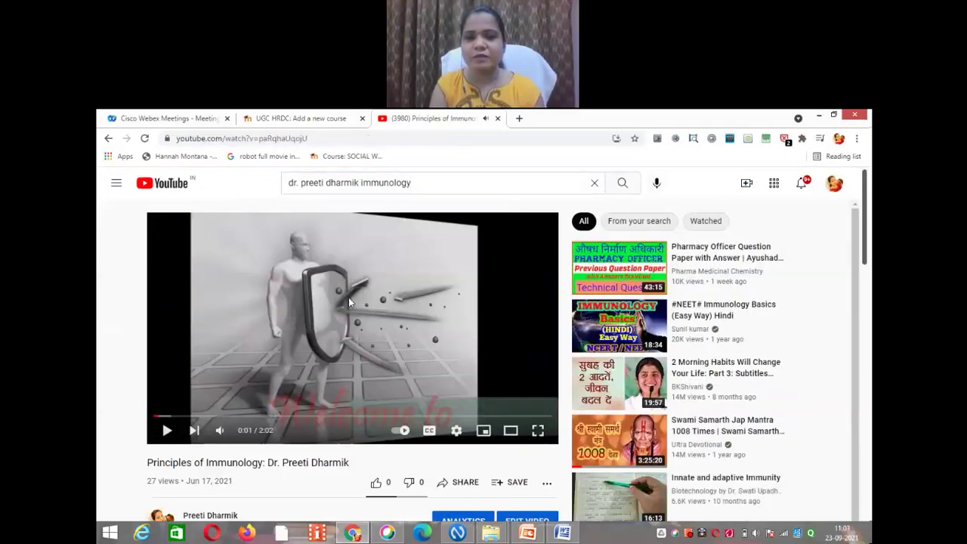
right_click(348, 298)
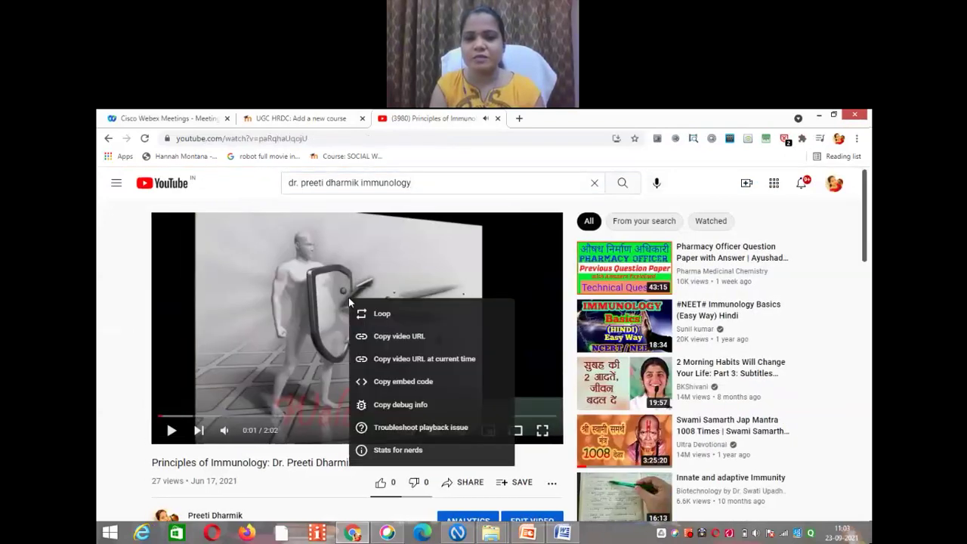
click(383, 380)
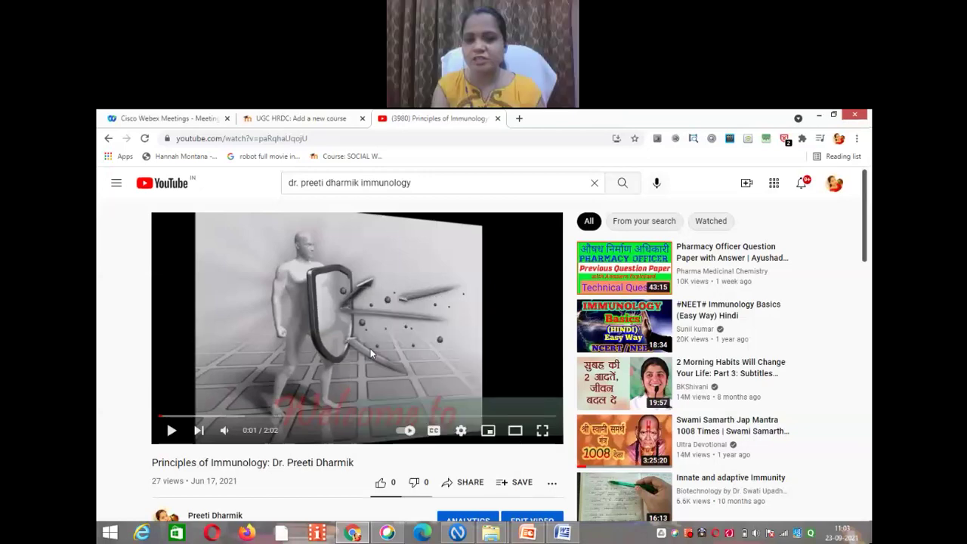
click(312, 118)
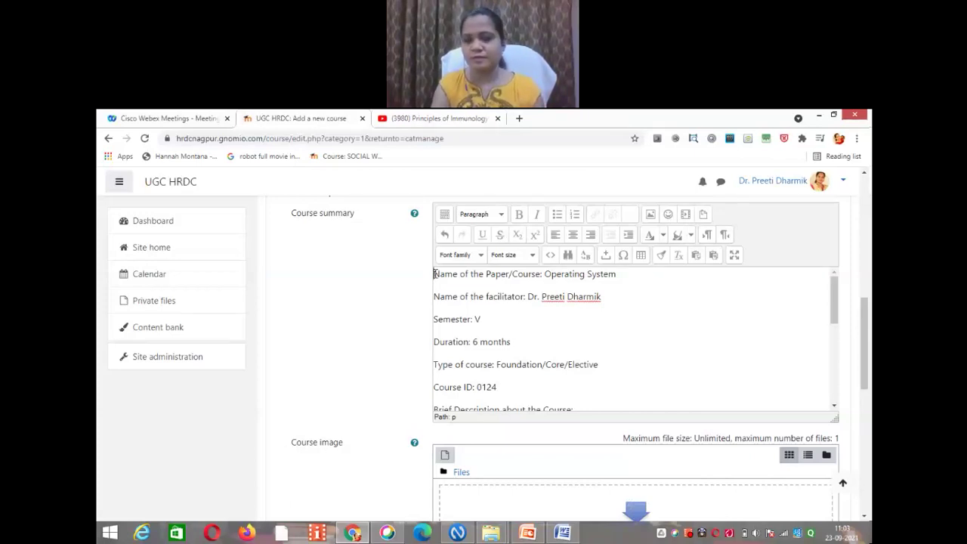
Step: Select all of the course summary text and scroll down to Suggested Readings
drag(434, 274, 443, 279)
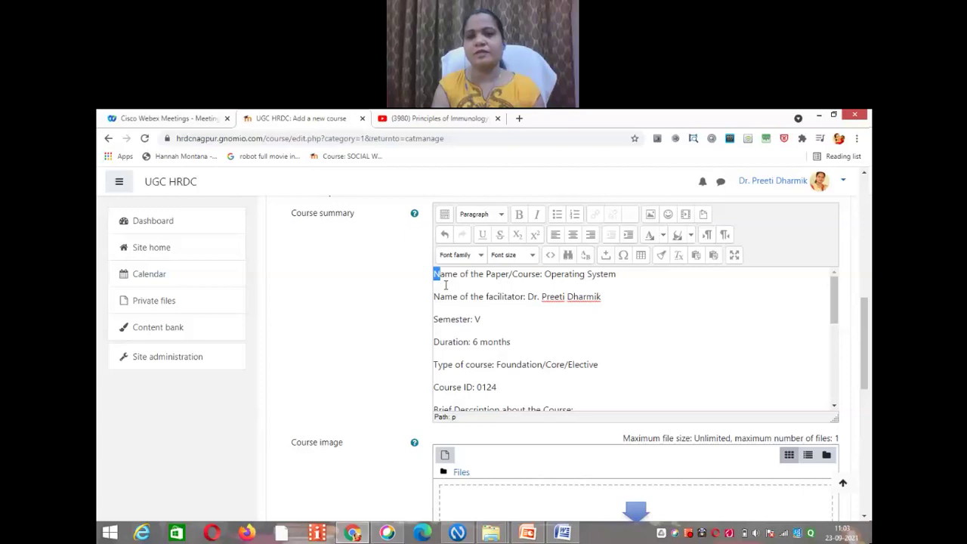
click(446, 285)
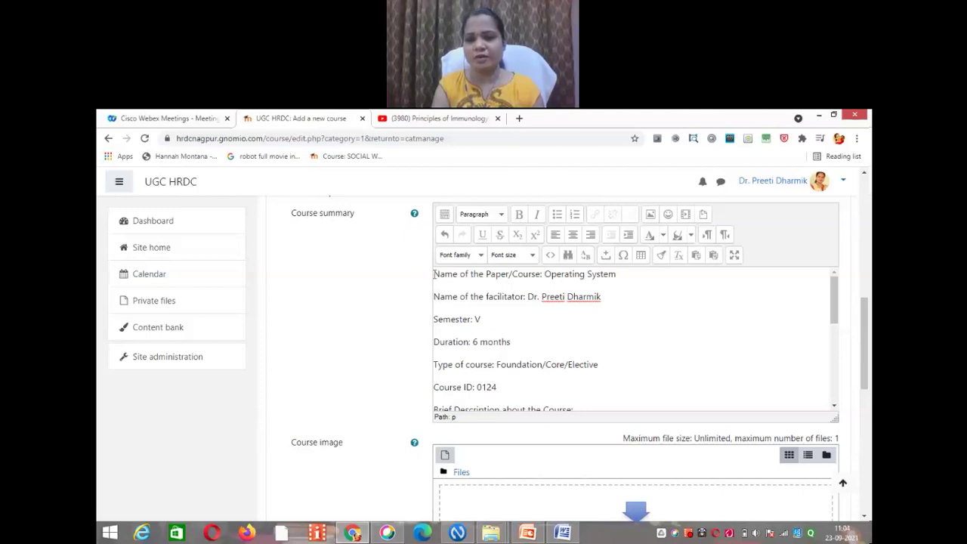
key(ctrl+a)
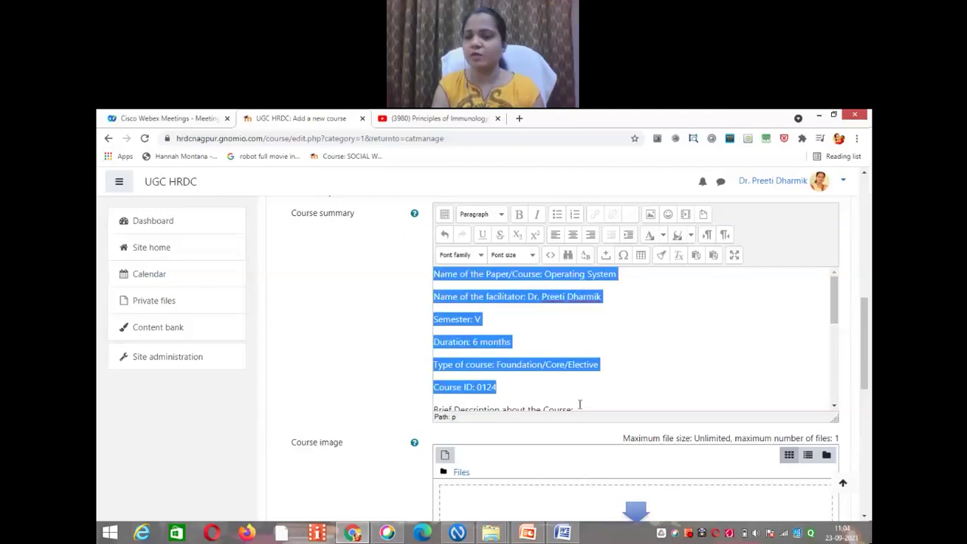
scroll(611, 399, down, 5)
scroll(613, 397, down, 1)
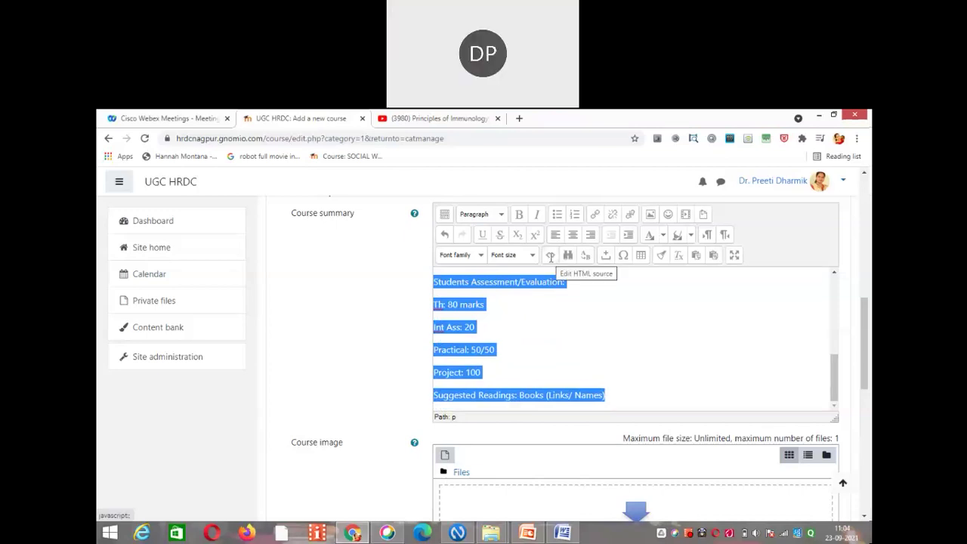
Step: Paste the YouTube embed code on a new line after Suggested Readings in the source and update
click(550, 256)
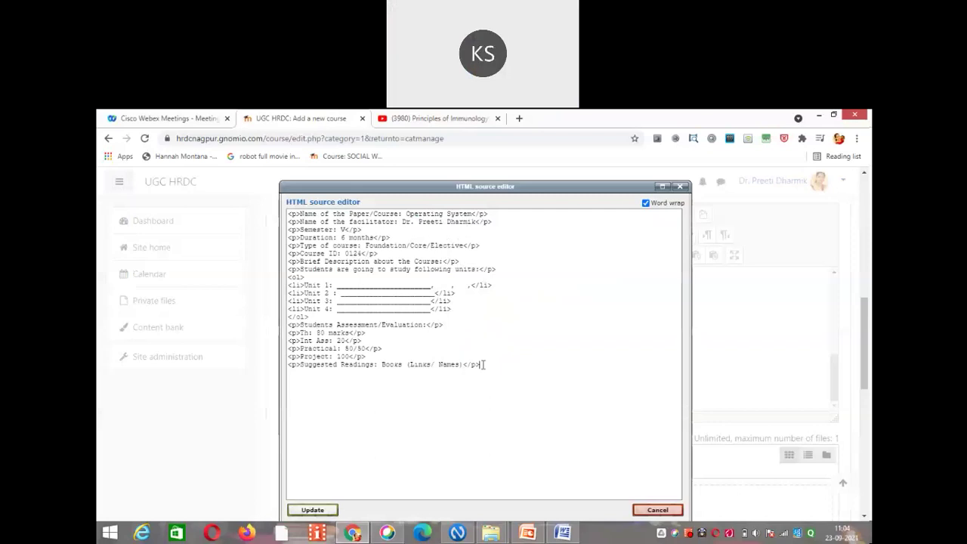
key(Return)
key(Return)
text(<iframe width="727" height="409" src="https://www.youtube.com/embed/paRqhaUqojU" title="YouTube video player" frameborder="0" allow="accelerometer; autoplay; clipboard-write; encrypted-media; gyroscope; picture-in-picture" allowfullscreen></iframe>)
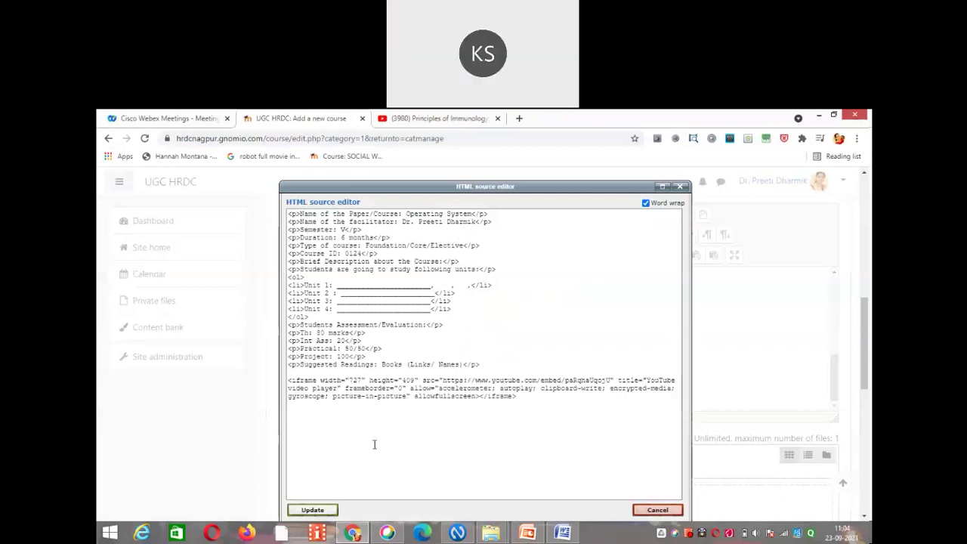
click(310, 511)
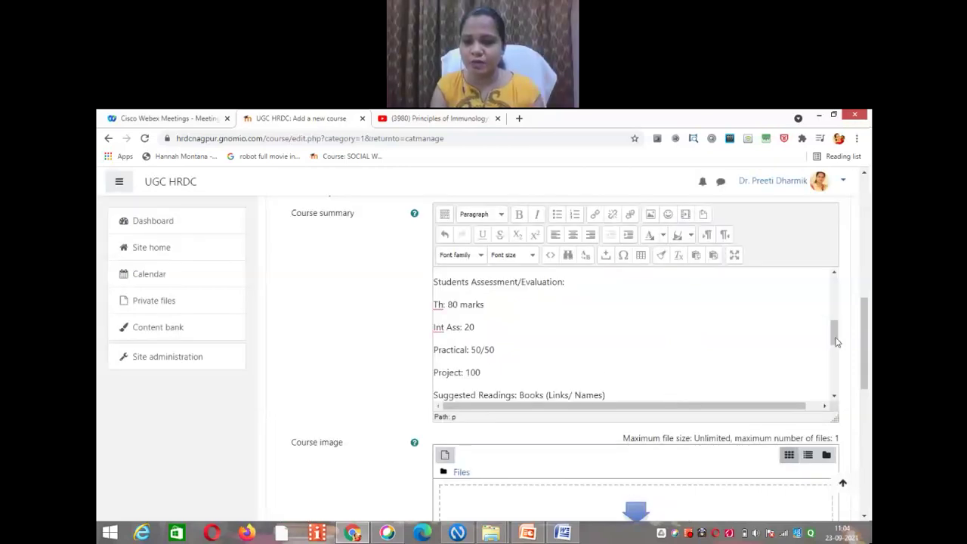
Step: Scroll the summary editor and form to check the embedded YouTube video below the summary text
drag(836, 343, 835, 390)
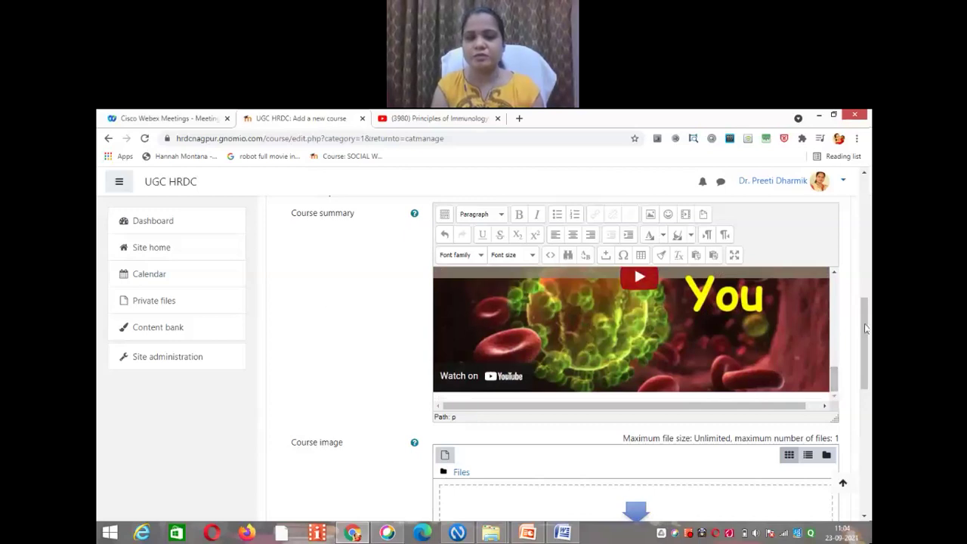
scroll(867, 340, down, 1)
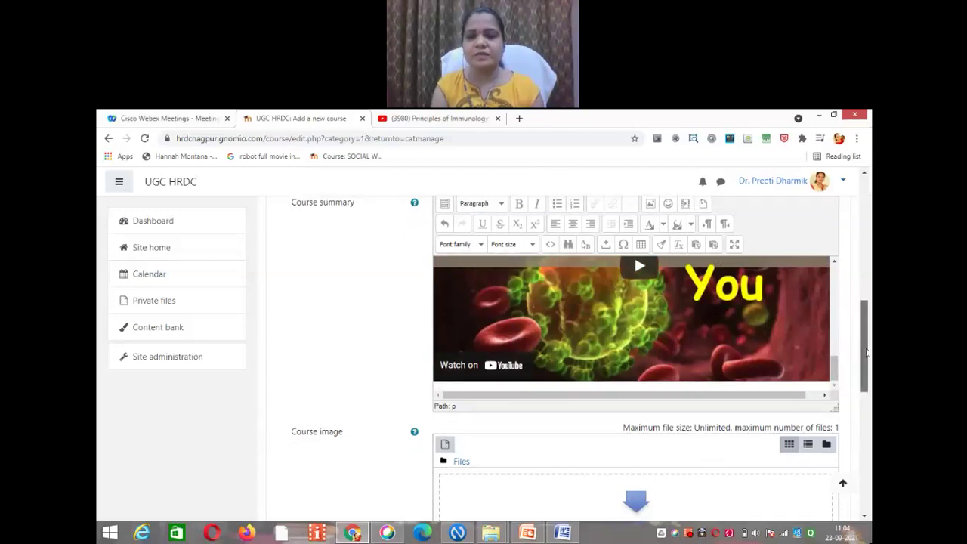
scroll(867, 352, down, 2)
drag(866, 356, 867, 349)
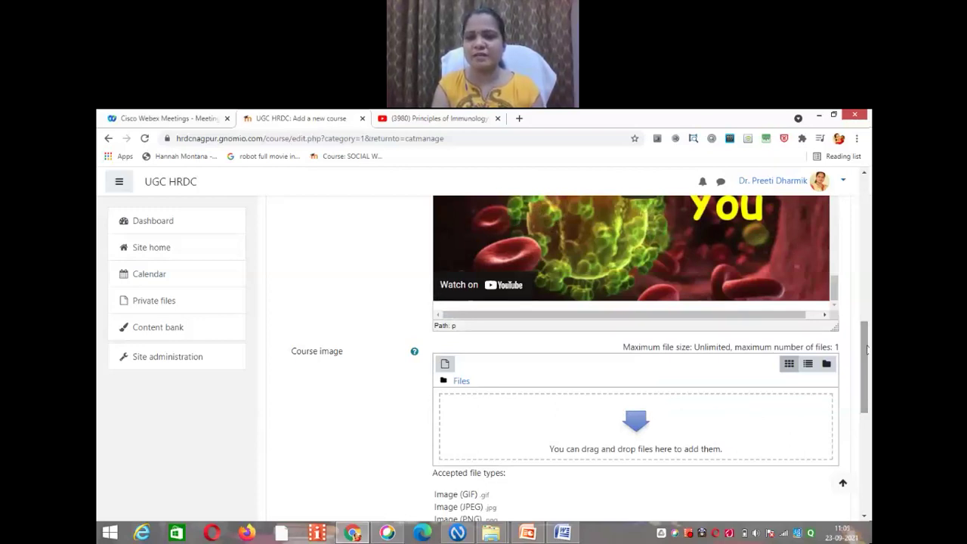
scroll(869, 331, up, 1)
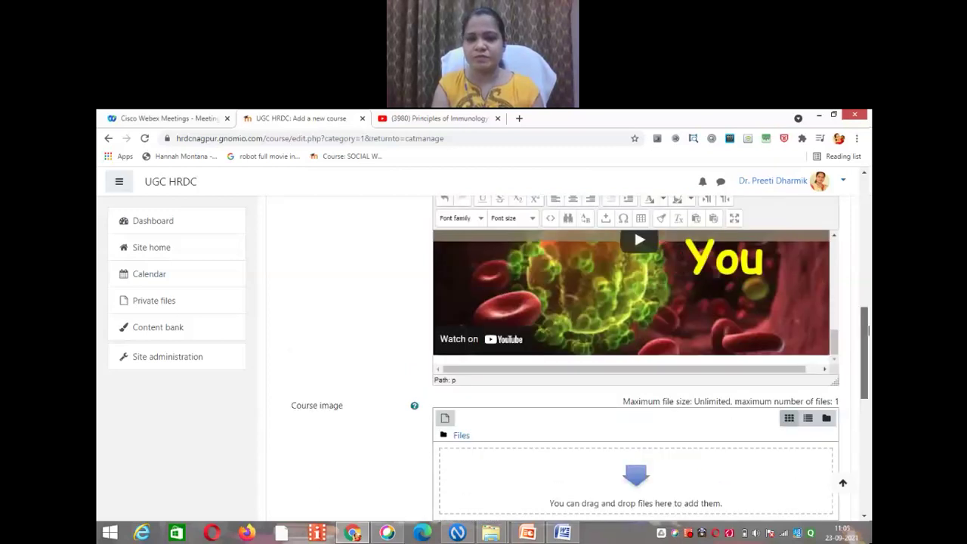
scroll(868, 330, up, 1)
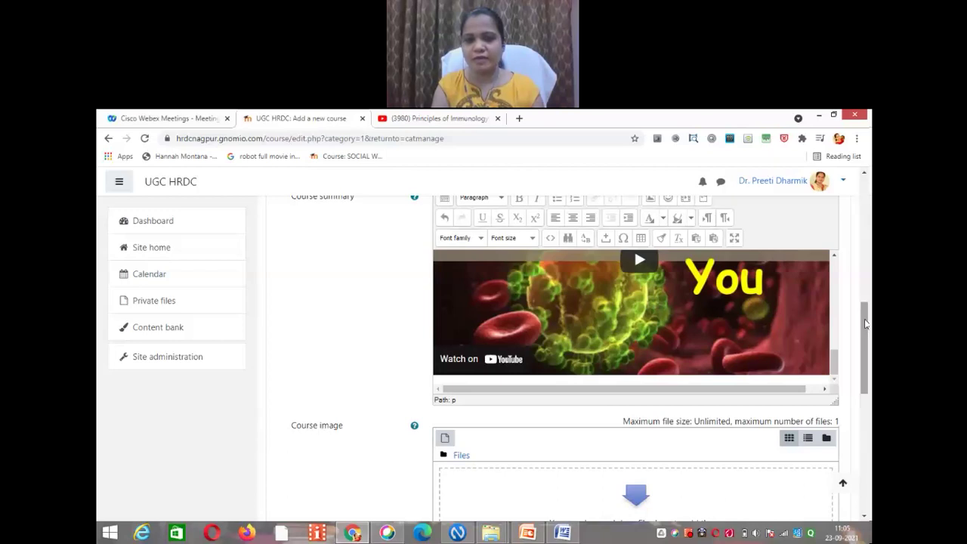
drag(866, 323, 866, 341)
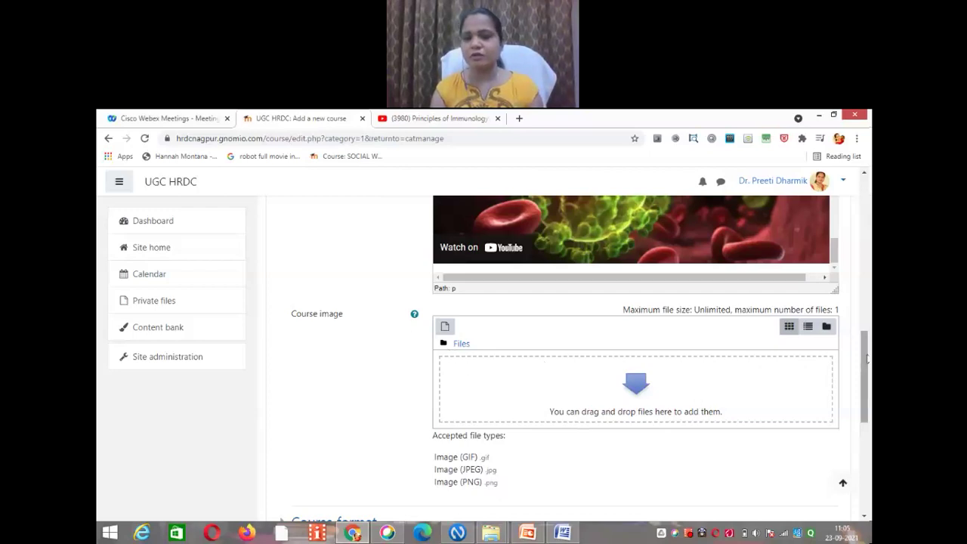
drag(867, 359, 867, 433)
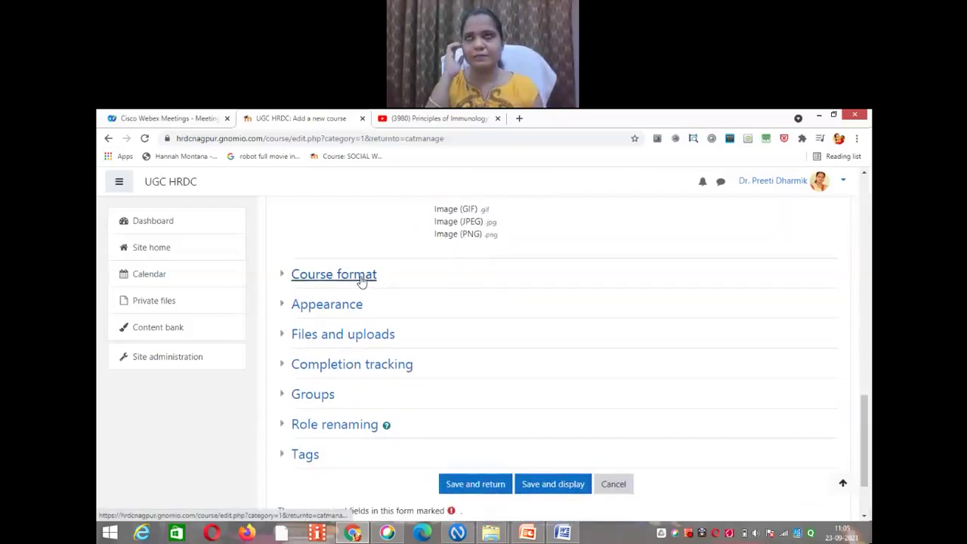
Step: Expand Course format and list the Single activity, Social, Topics and Weekly formats
click(362, 281)
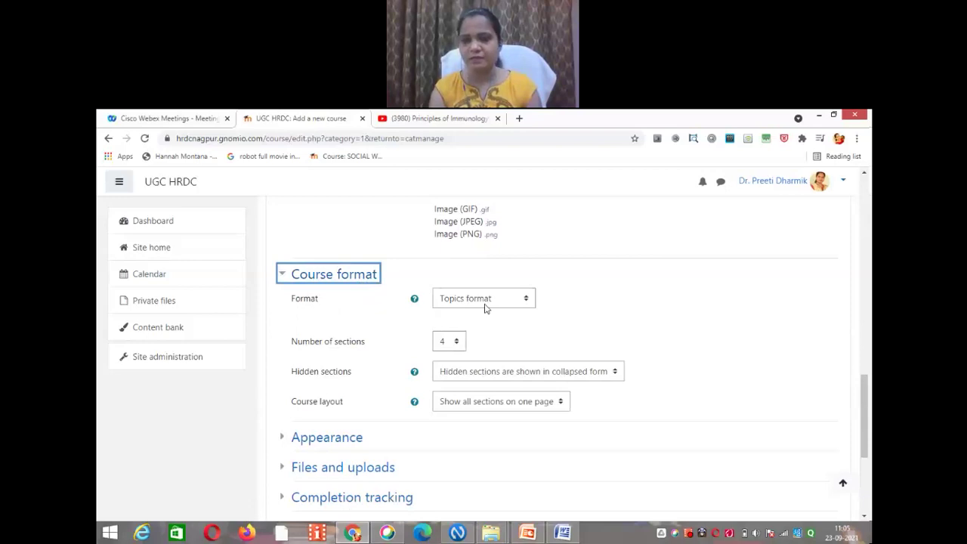
click(527, 302)
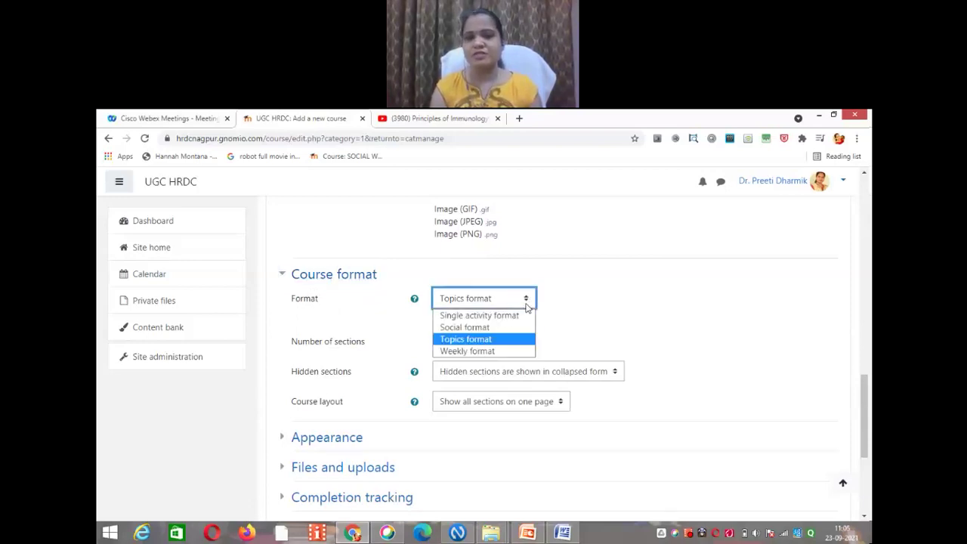
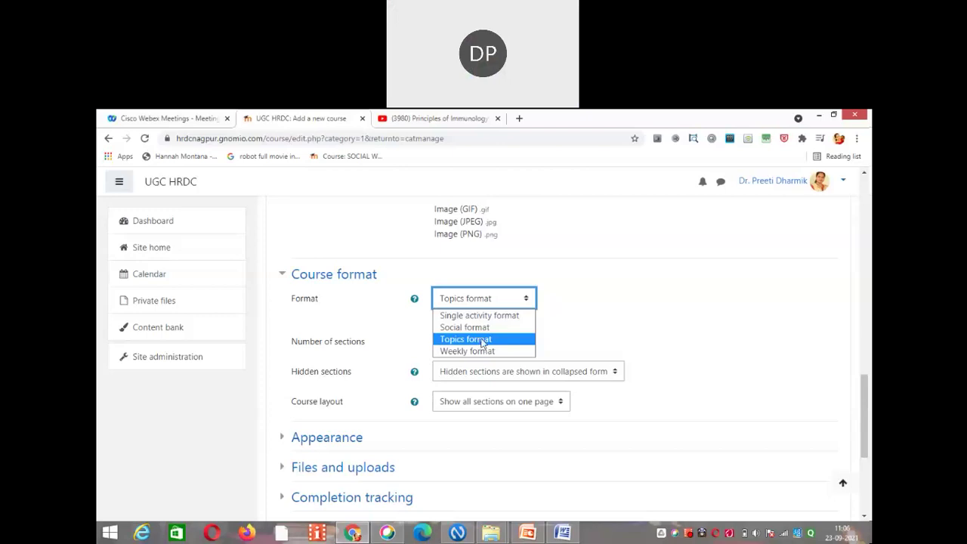
Step: Keep the Topics course format and set the number of sections to 3
click(484, 339)
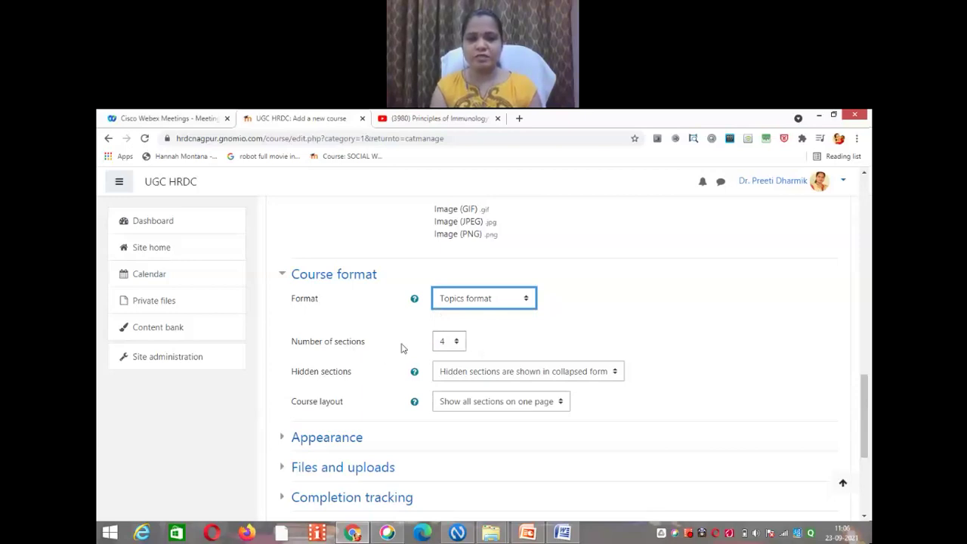
click(456, 344)
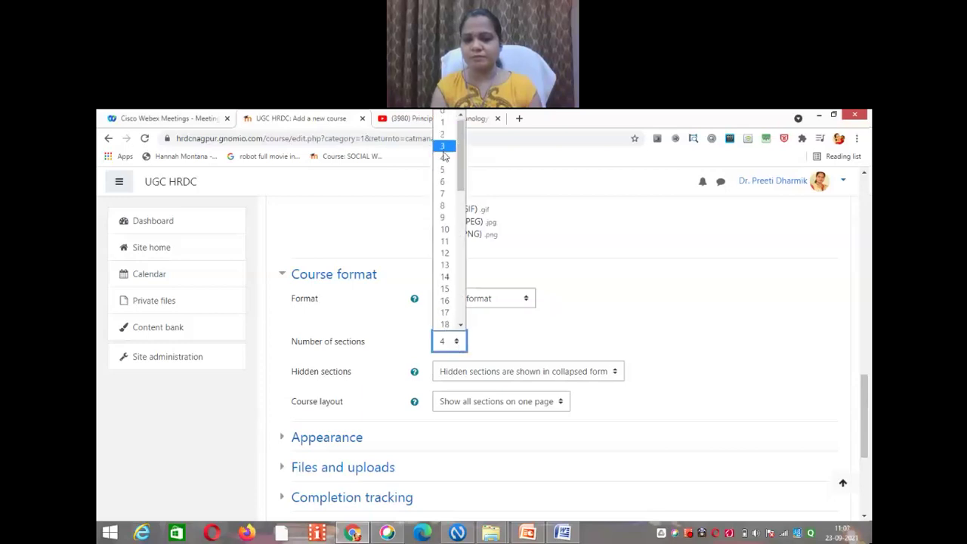
click(444, 148)
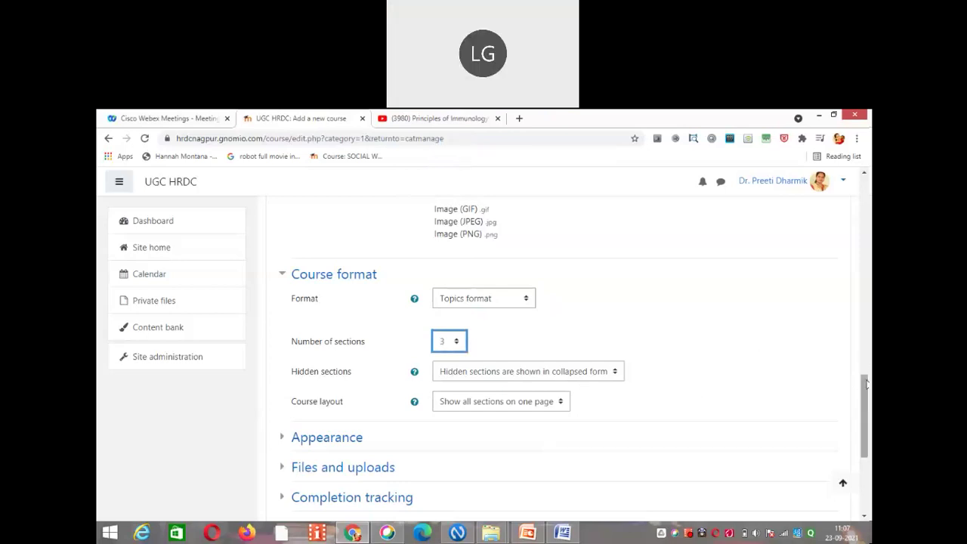
drag(866, 394, 868, 459)
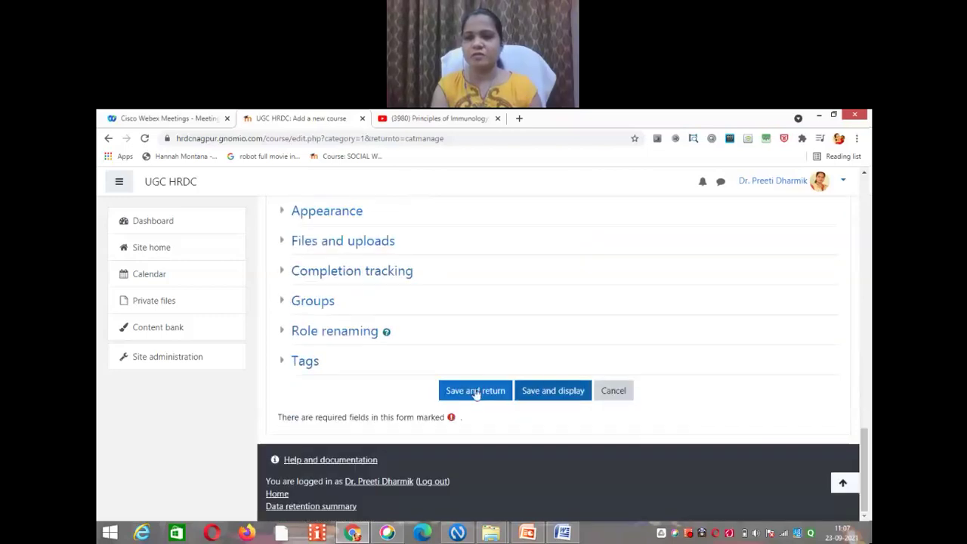
Step: Save the course and view it, showing Participants and the General and Topic 1–3 sections
click(559, 394)
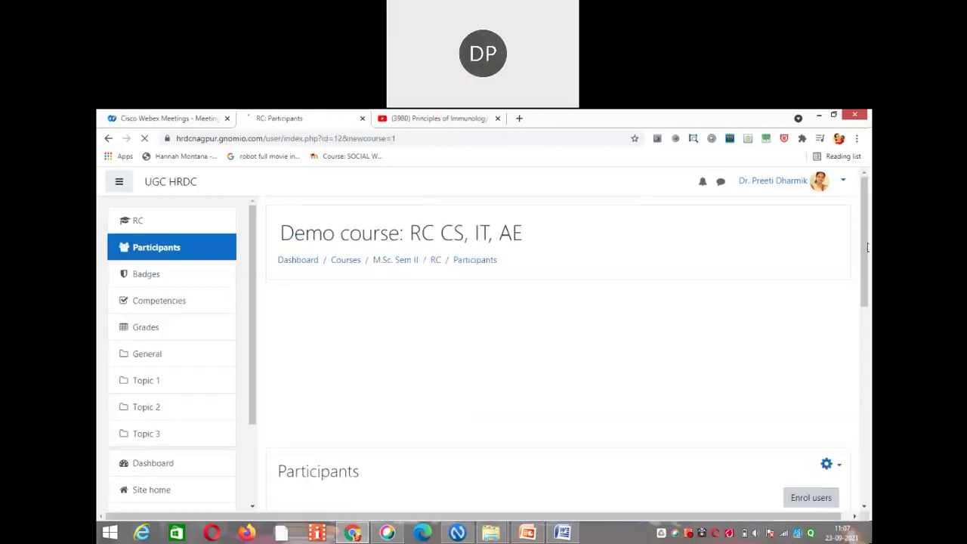
drag(867, 241, 869, 269)
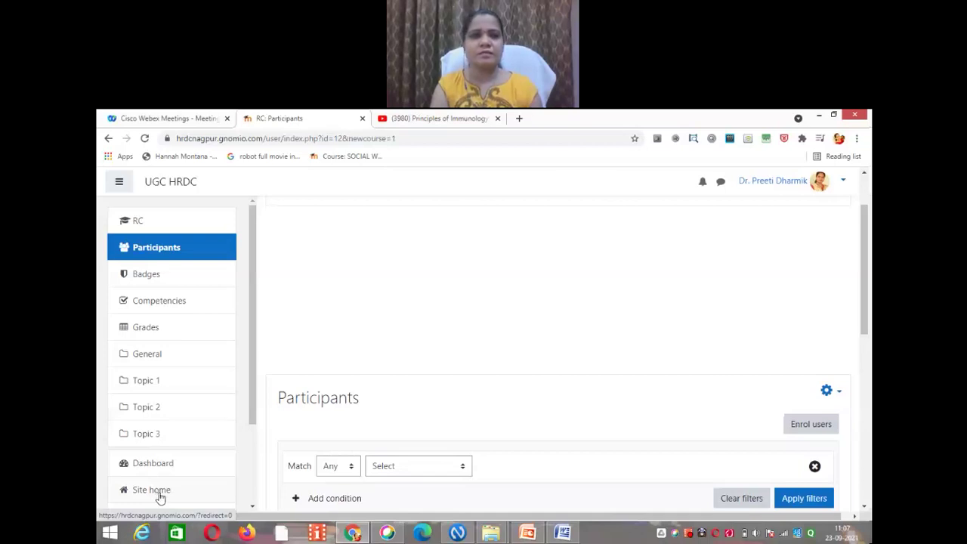
Step: Go to Site home and reload the site front page
click(159, 491)
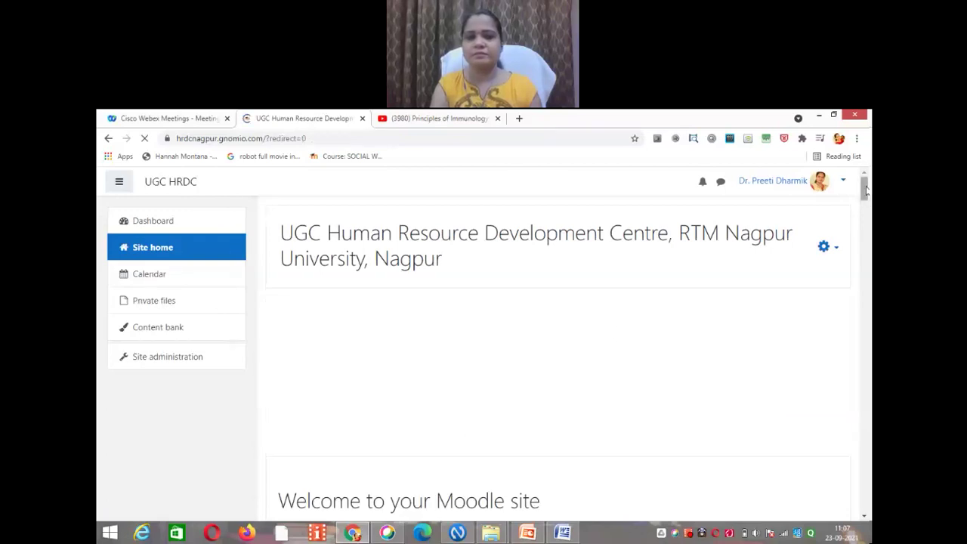
drag(867, 194, 865, 214)
click(164, 249)
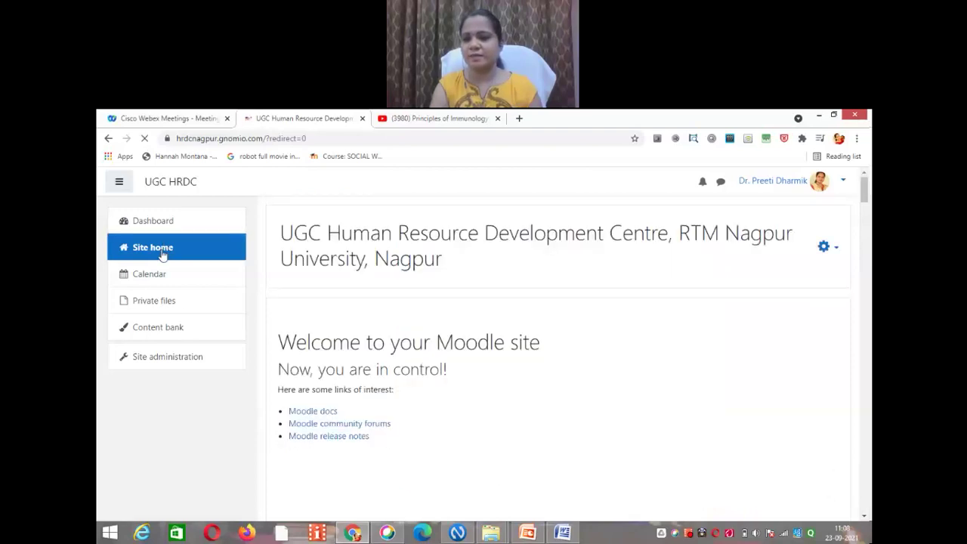
drag(869, 209, 869, 229)
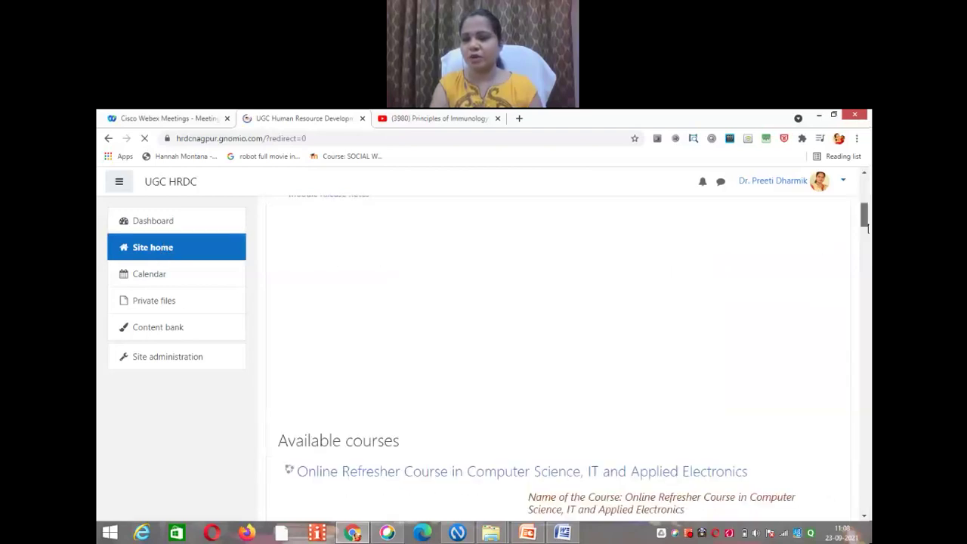
scroll(869, 229, down, 2)
scroll(870, 205, down, 3)
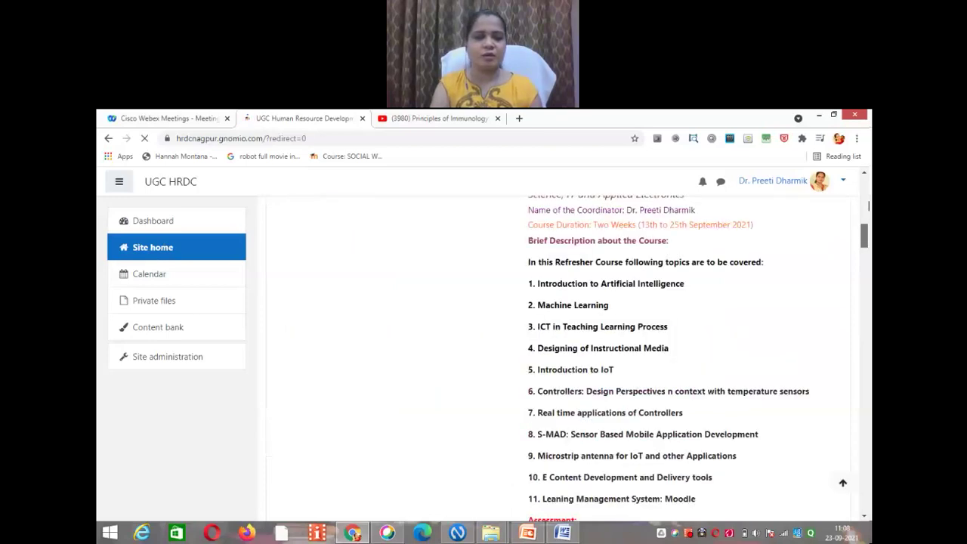
scroll(869, 205, up, 5)
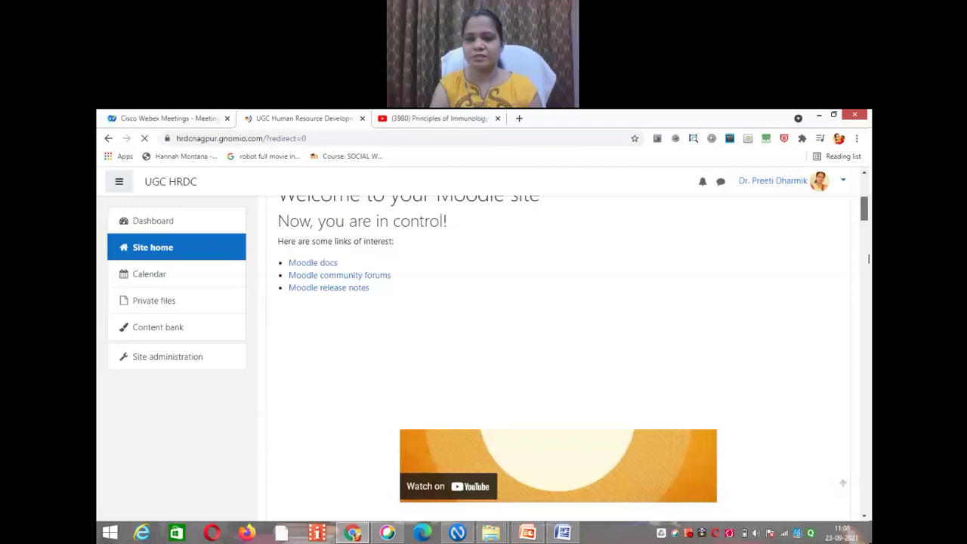
scroll(572, 272, up, 4)
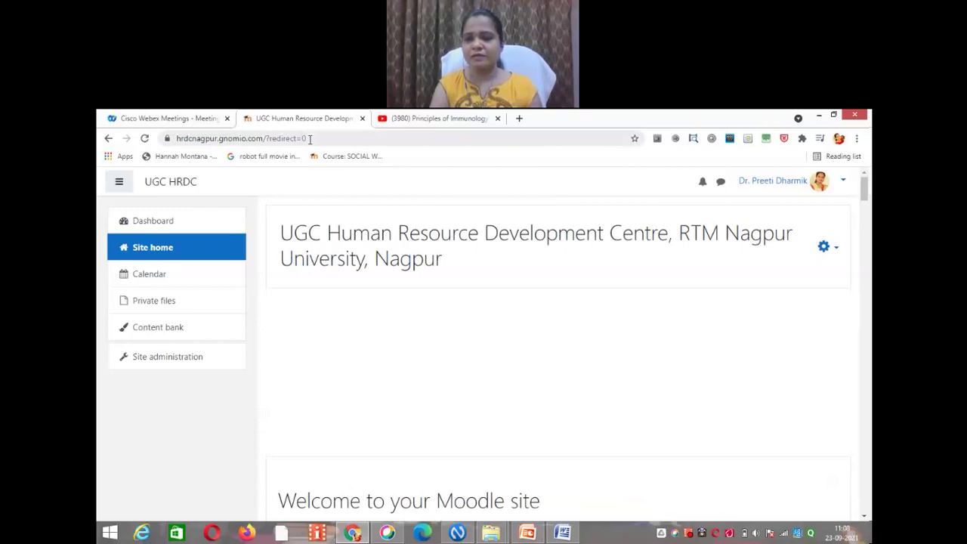
Step: Scroll through Available courses until Demo course: RC CS, IT, AE appears
click(309, 139)
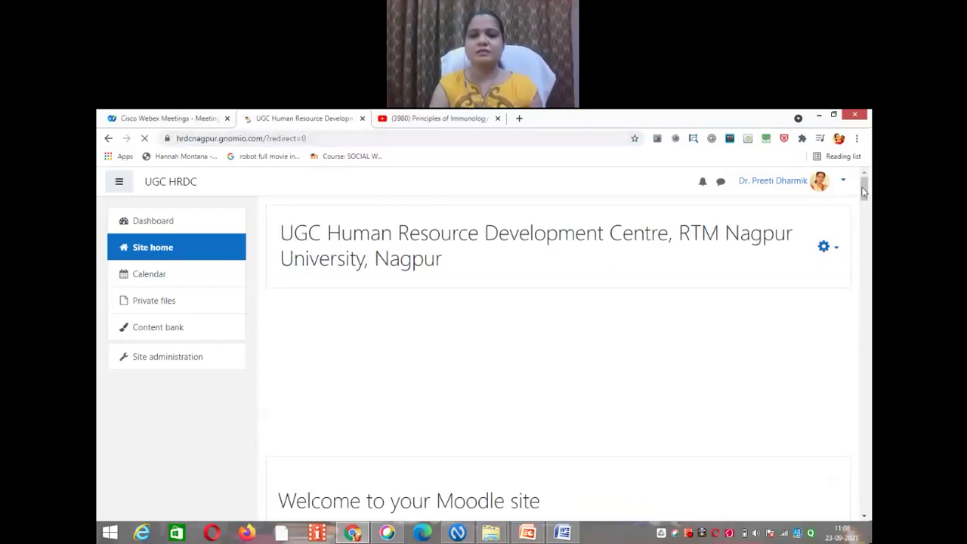
scroll(865, 229, down, 6)
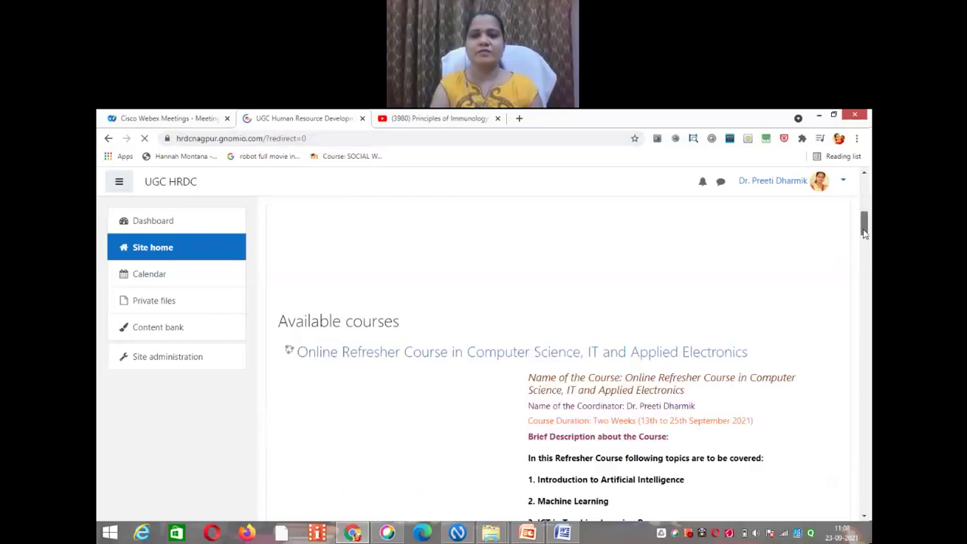
scroll(866, 279, down, 10)
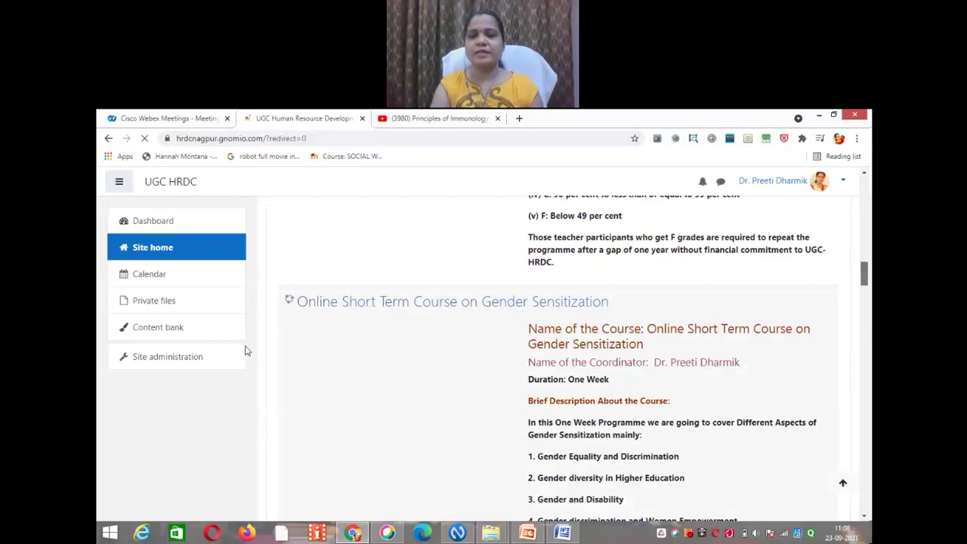
scroll(866, 308, down, 4)
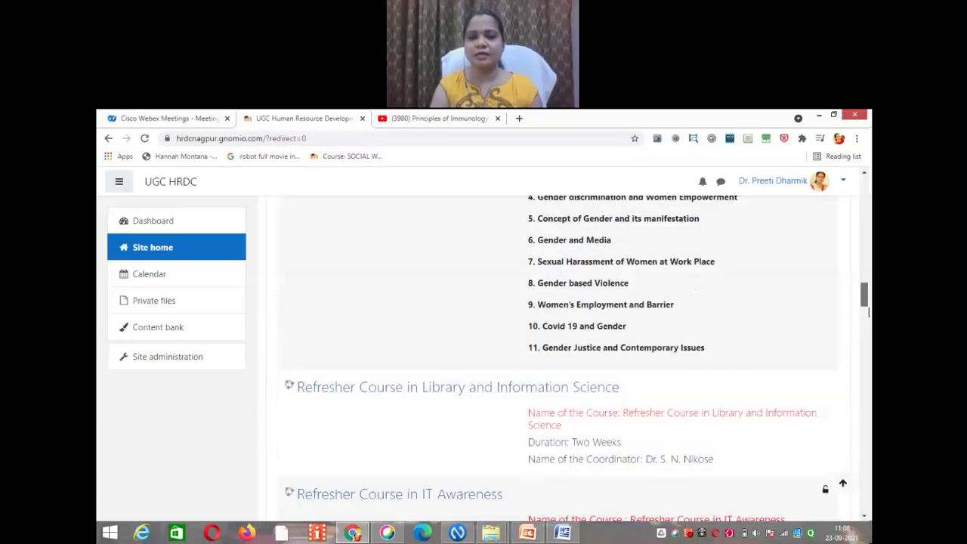
scroll(866, 307, down, 2)
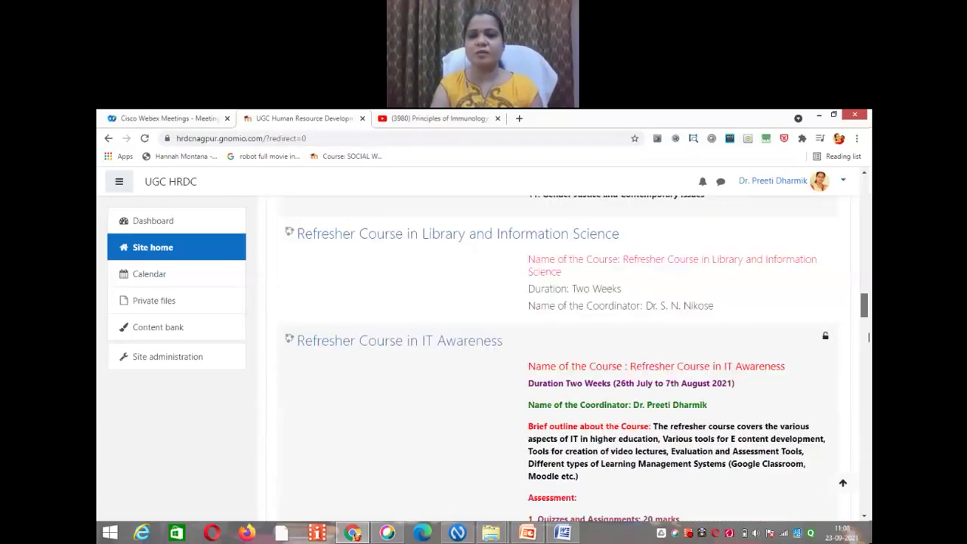
scroll(868, 337, down, 5)
scroll(868, 363, down, 5)
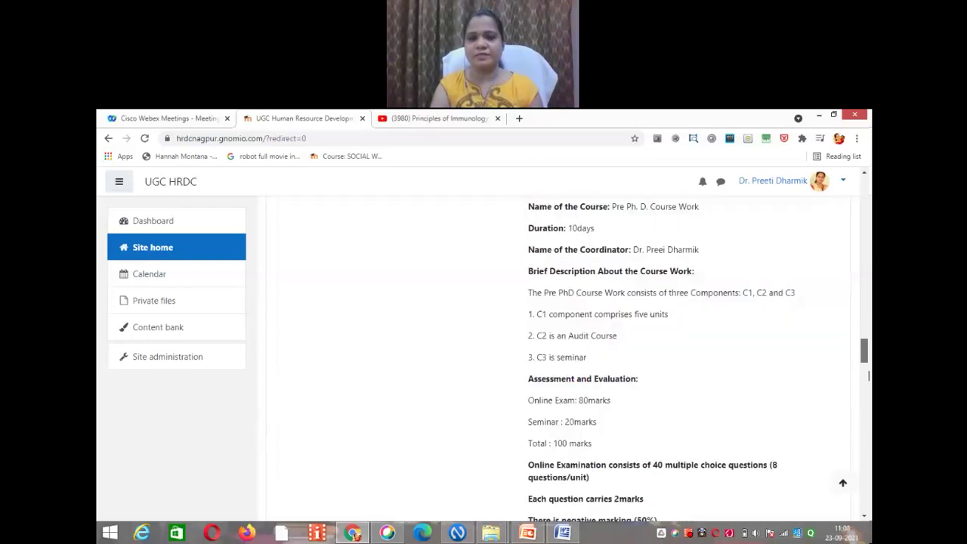
scroll(868, 375, down, 3)
scroll(868, 419, down, 6)
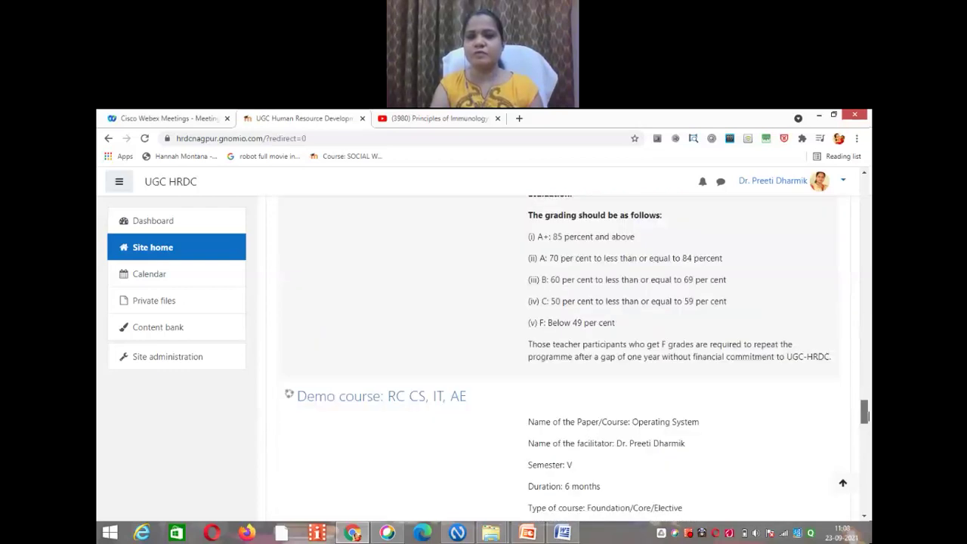
scroll(869, 421, up, 1)
scroll(868, 421, down, 1)
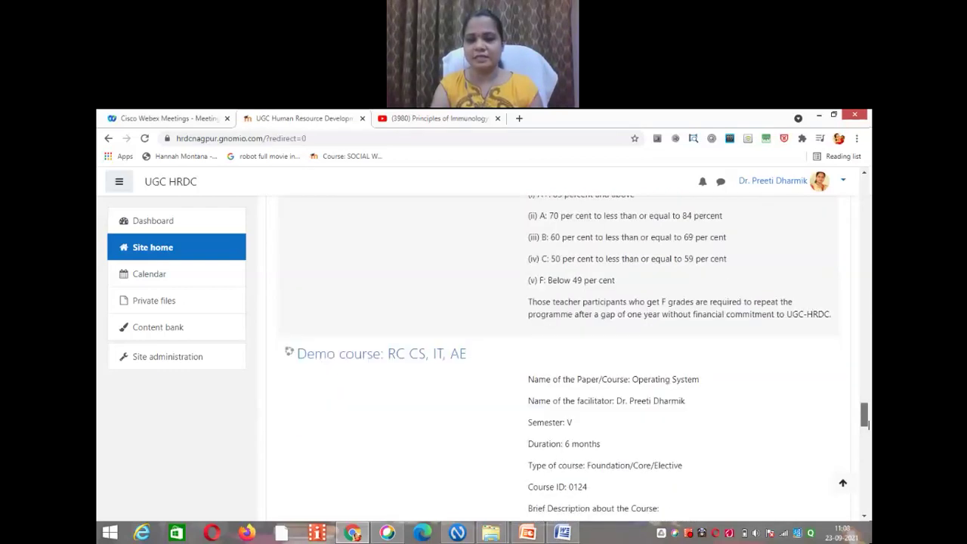
scroll(389, 293, down, 1)
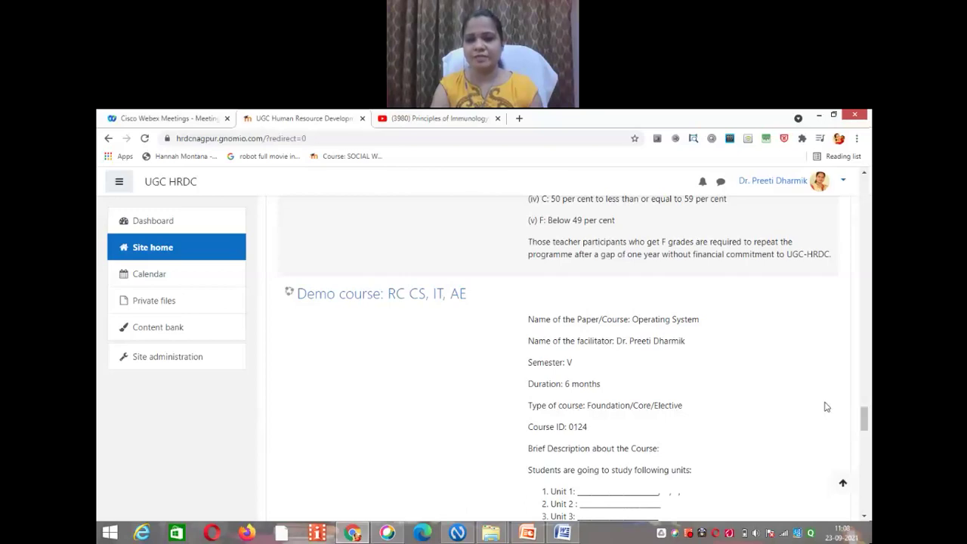
drag(867, 418, 867, 447)
scroll(866, 446, down, 2)
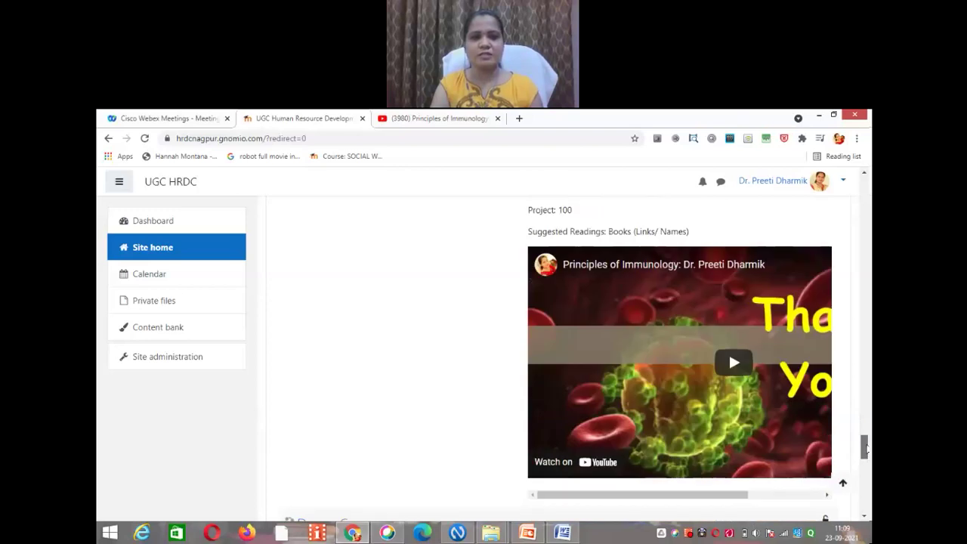
scroll(866, 448, down, 1)
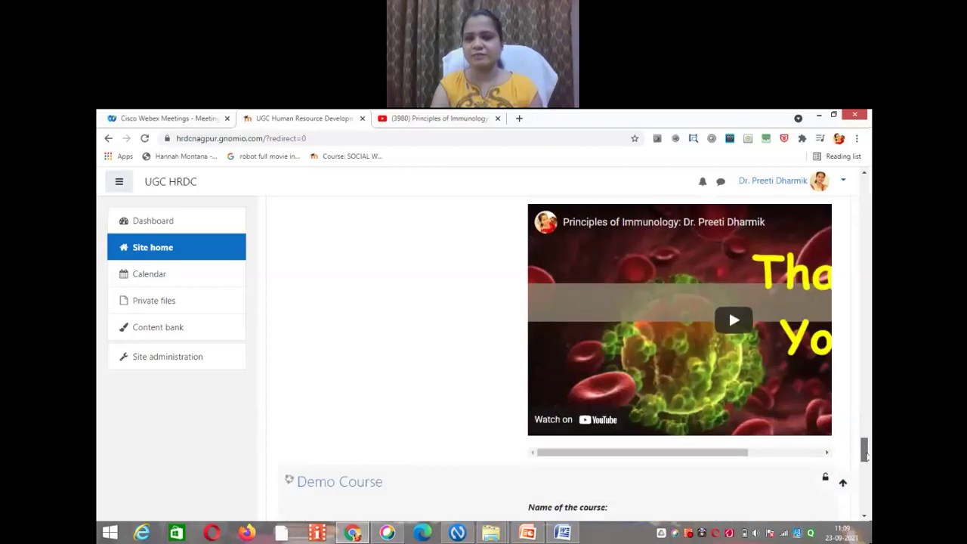
scroll(867, 453, down, 2)
scroll(867, 468, down, 2)
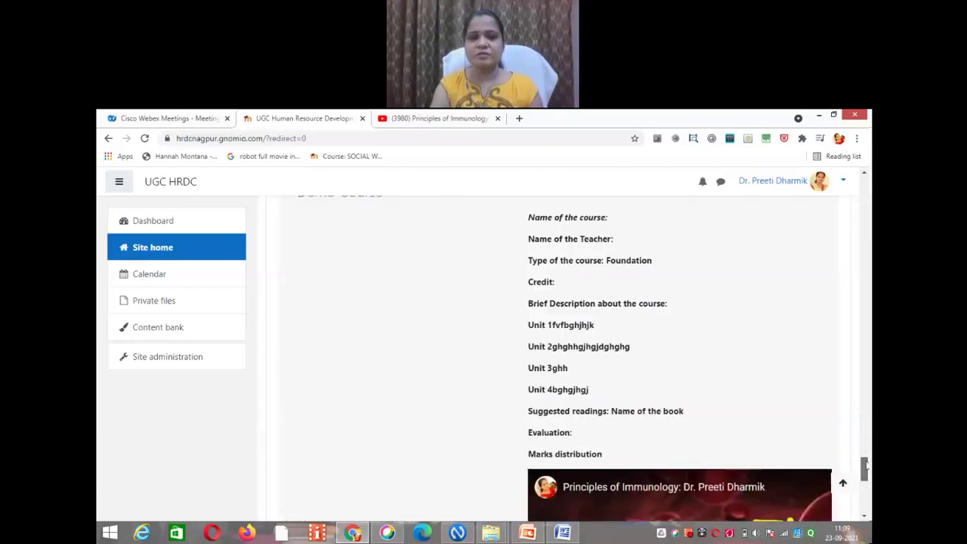
scroll(867, 466, up, 1)
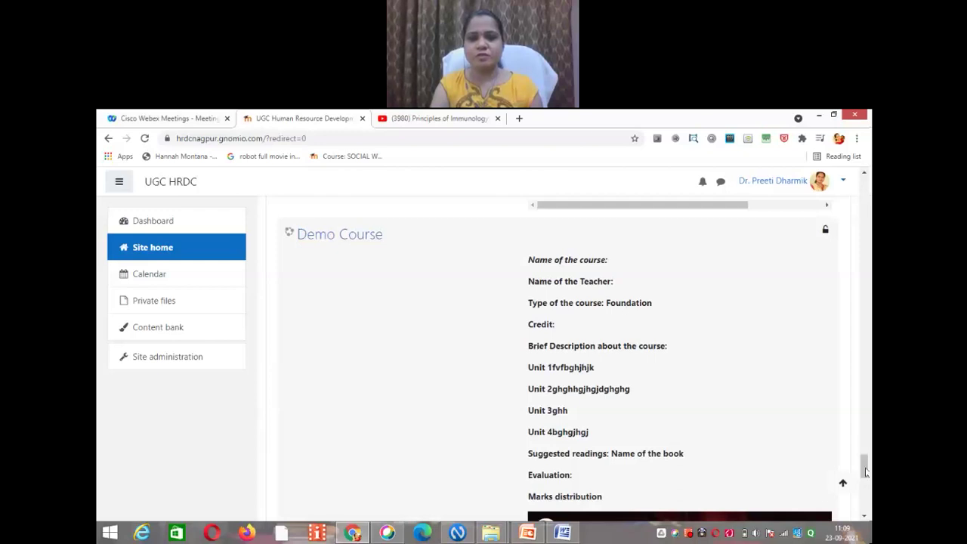
drag(866, 471, 866, 473)
scroll(866, 473, down, 1)
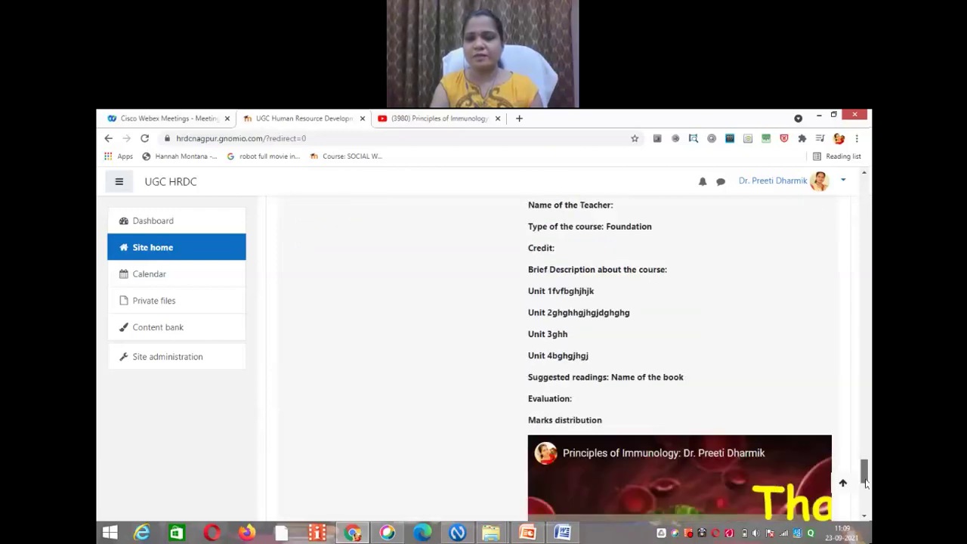
scroll(866, 474, down, 2)
drag(868, 473, 868, 425)
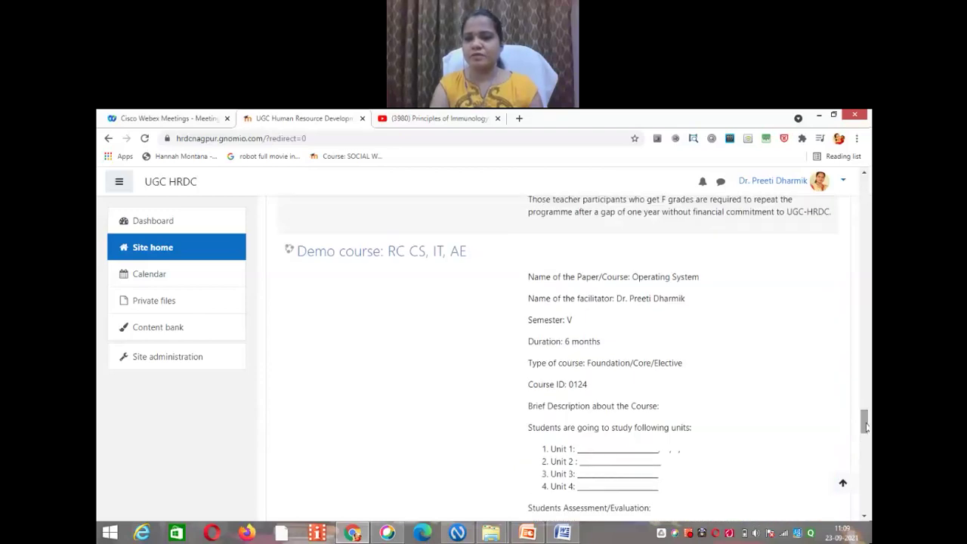
drag(867, 424, 866, 449)
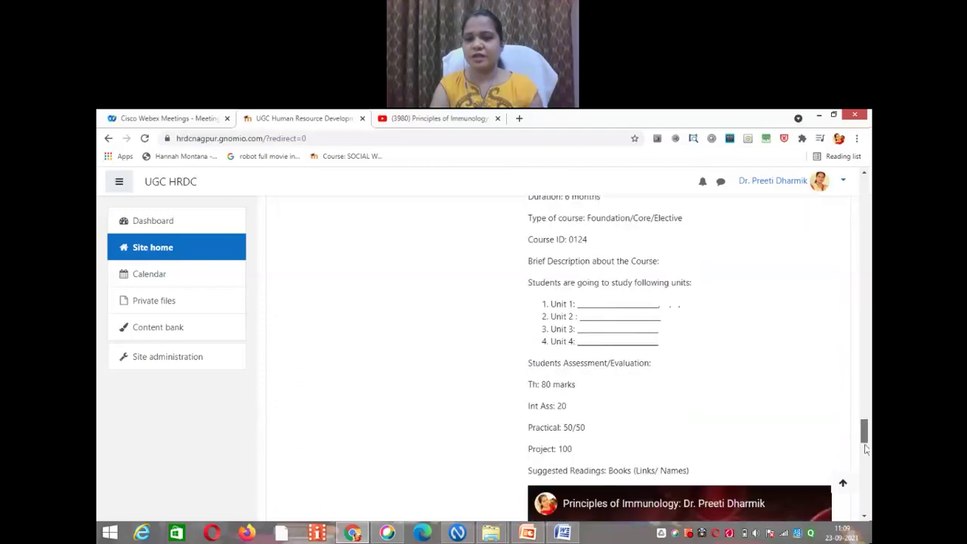
scroll(867, 449, down, 3)
scroll(867, 449, down, 3)
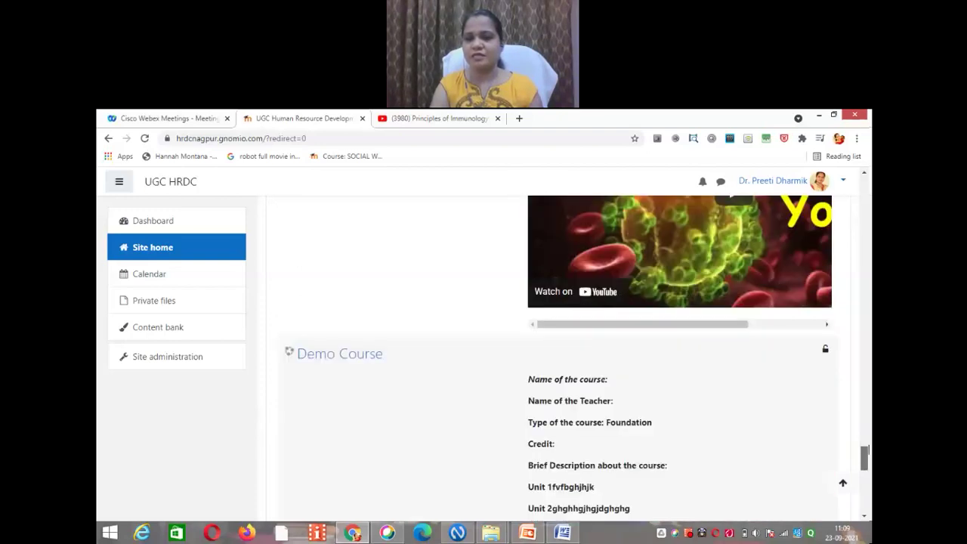
drag(867, 449, 866, 438)
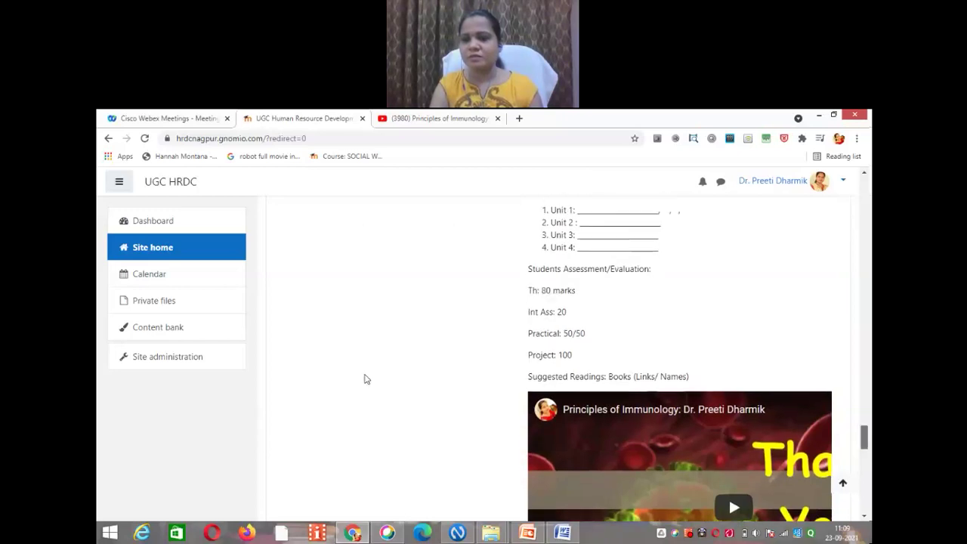
Step: Open Manage courses and categories from Site administration's Courses section
click(199, 364)
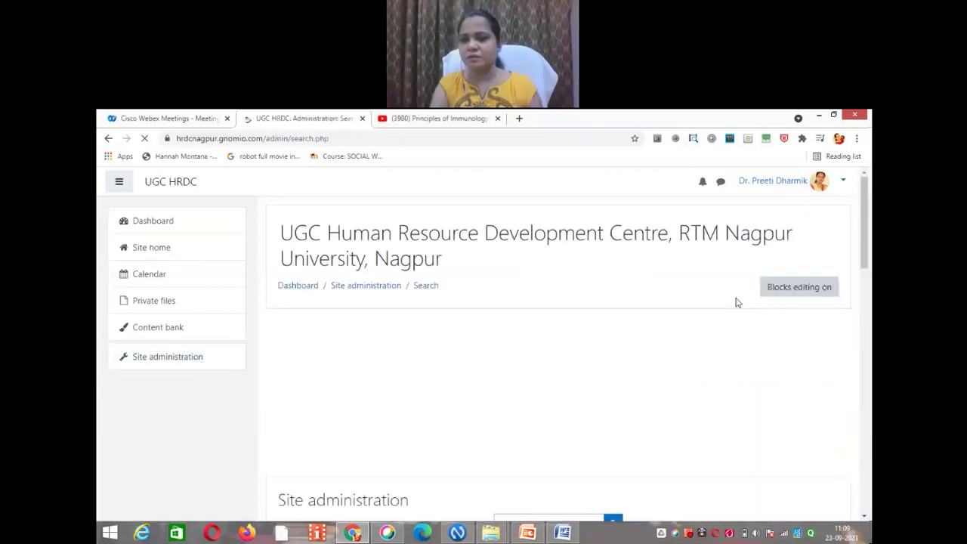
click(867, 272)
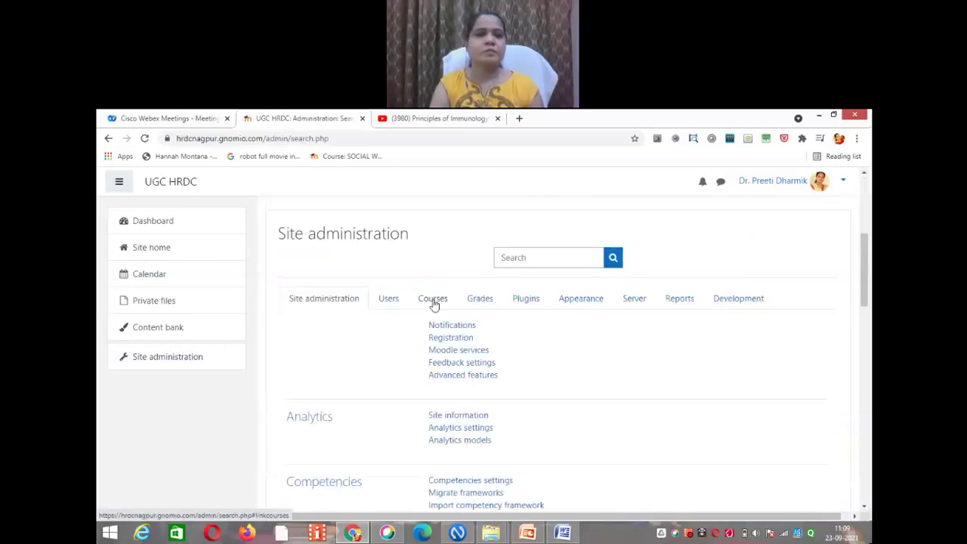
click(433, 299)
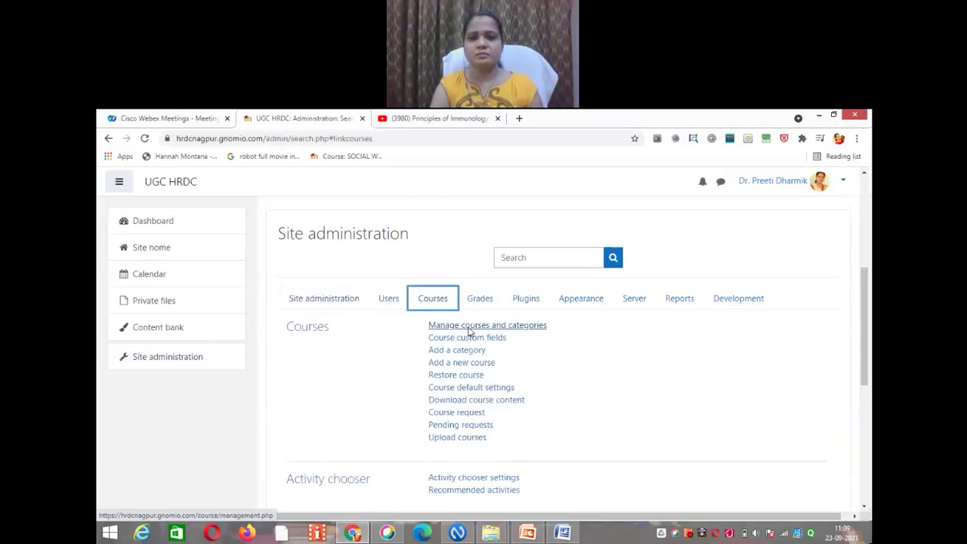
click(469, 329)
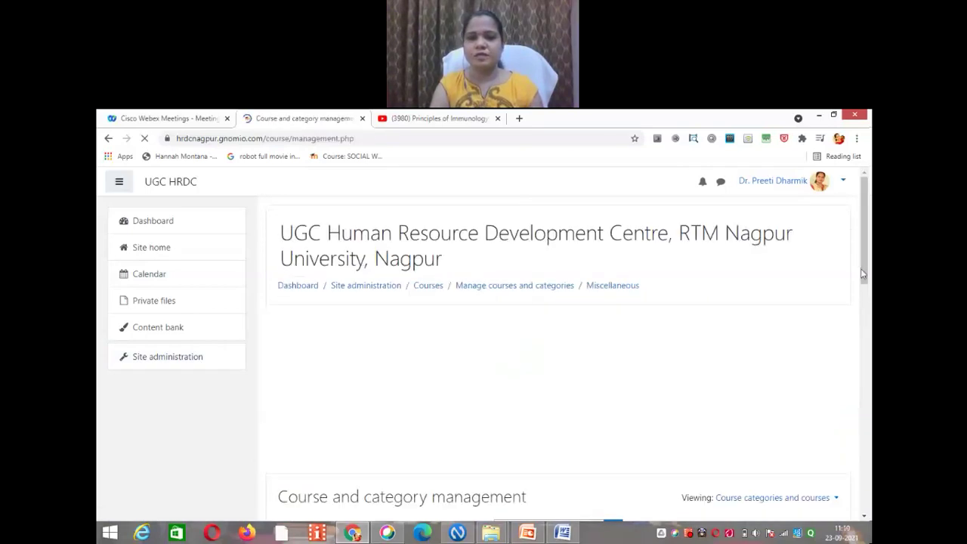
drag(862, 274, 865, 342)
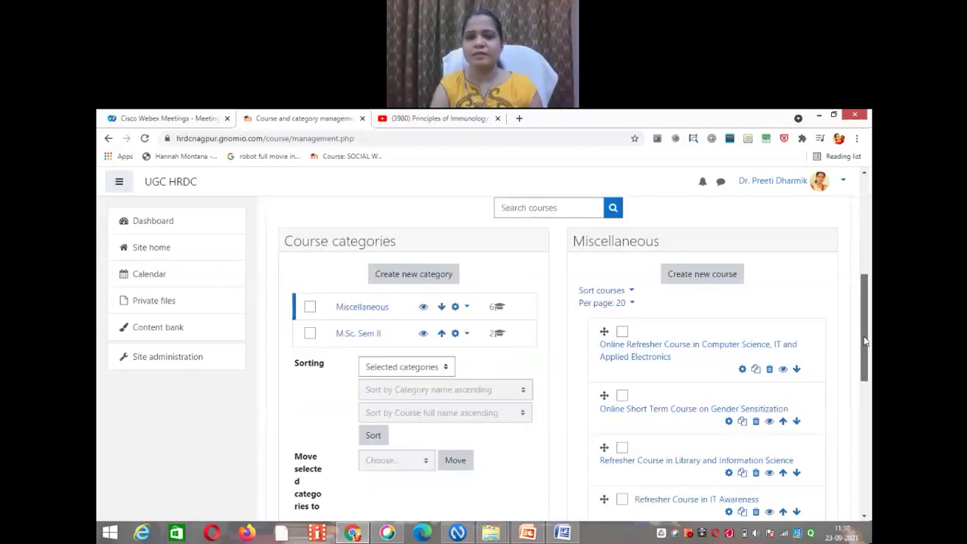
scroll(689, 338, down, 1)
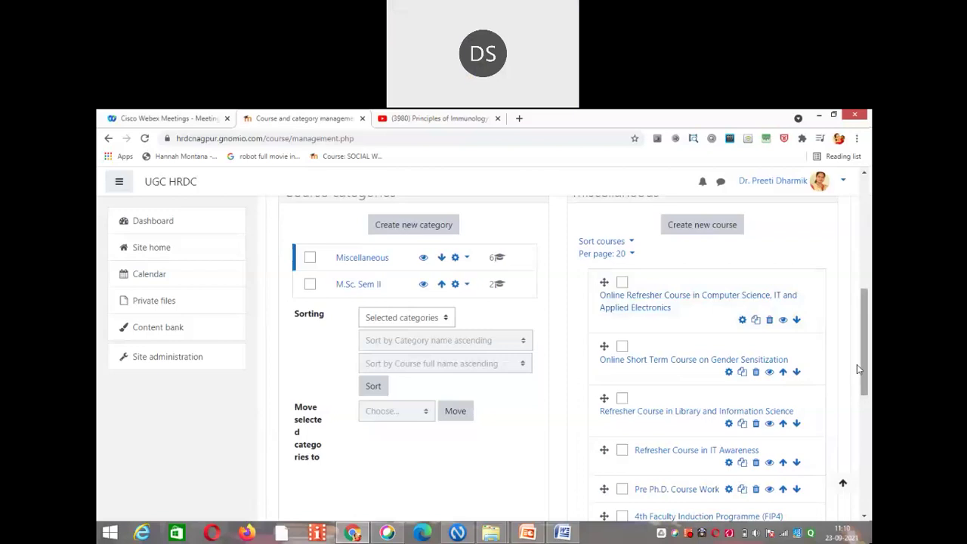
scroll(727, 363, down, 2)
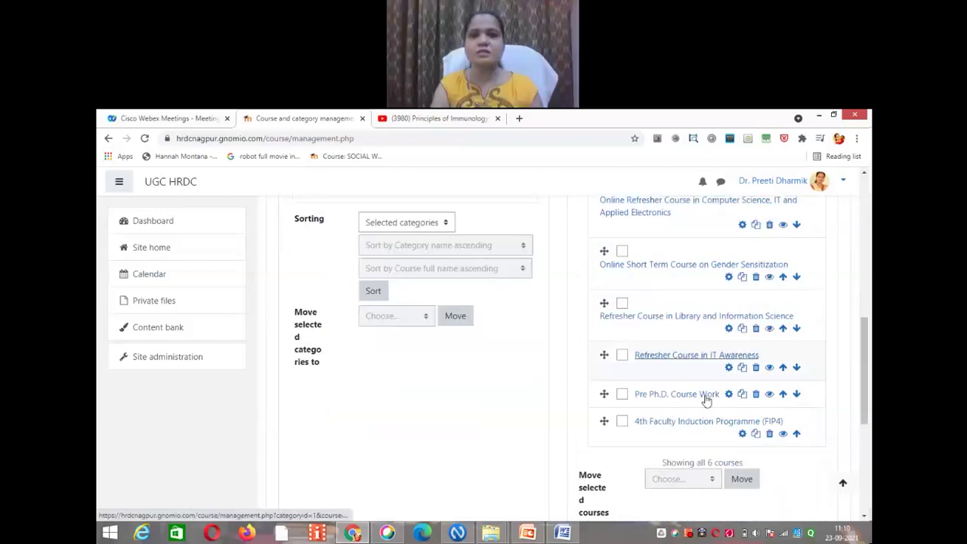
scroll(754, 382, down, 1)
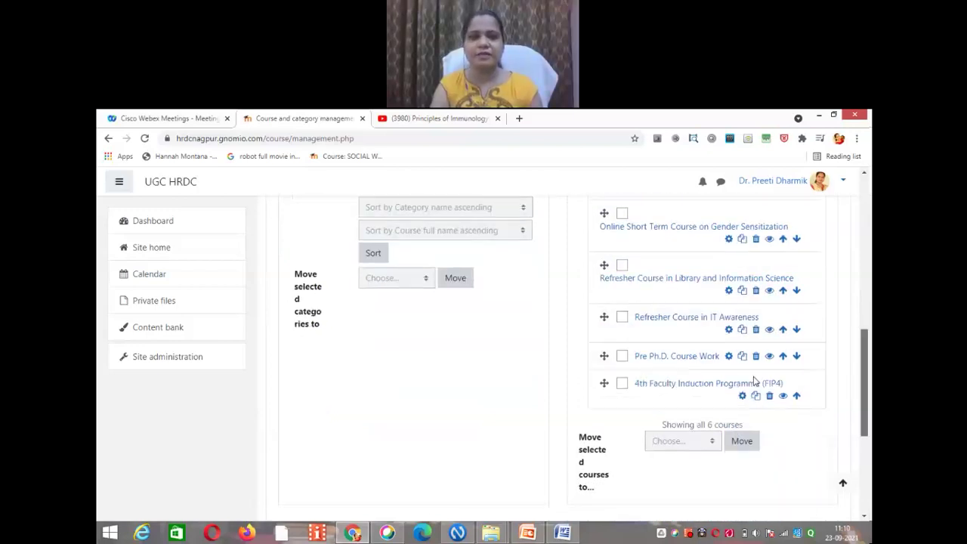
scroll(754, 381, down, 1)
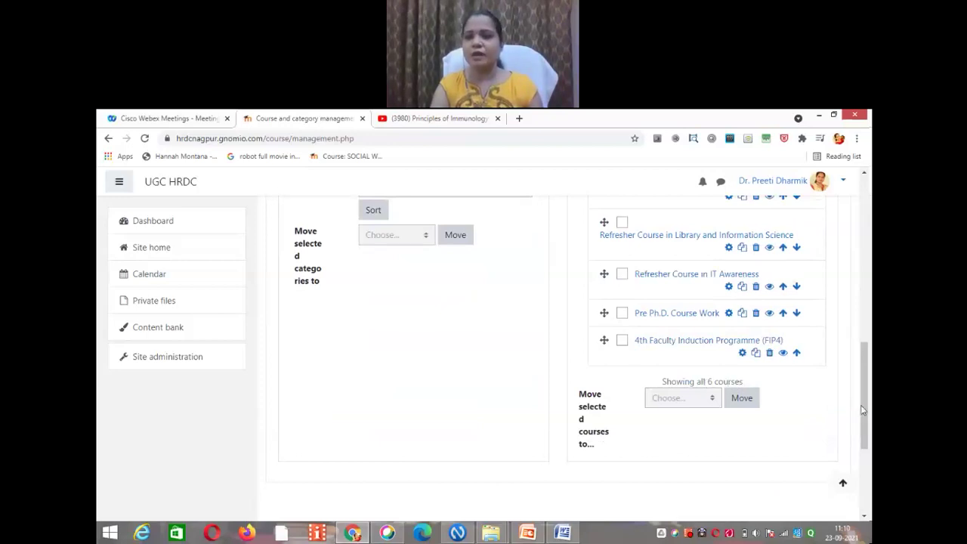
scroll(867, 449, down, 2)
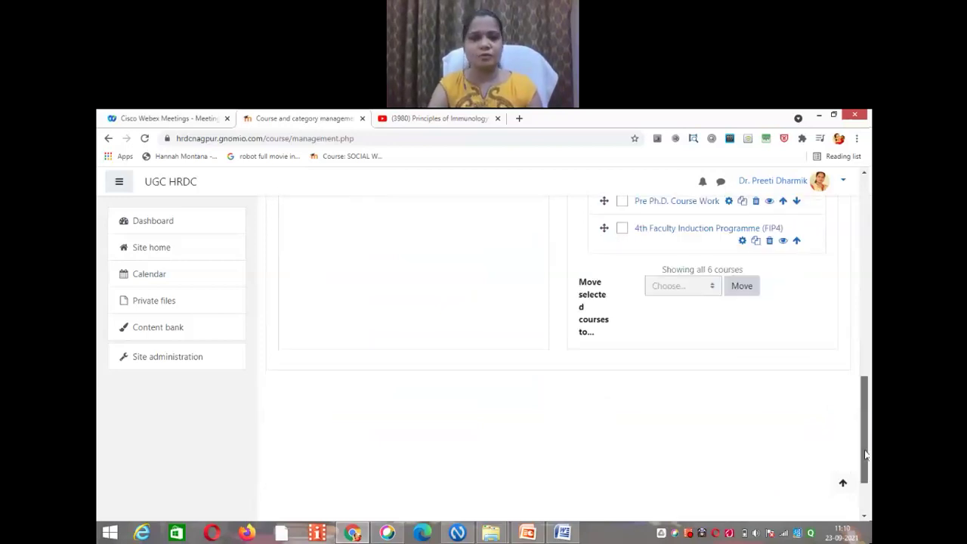
drag(866, 454, 866, 393)
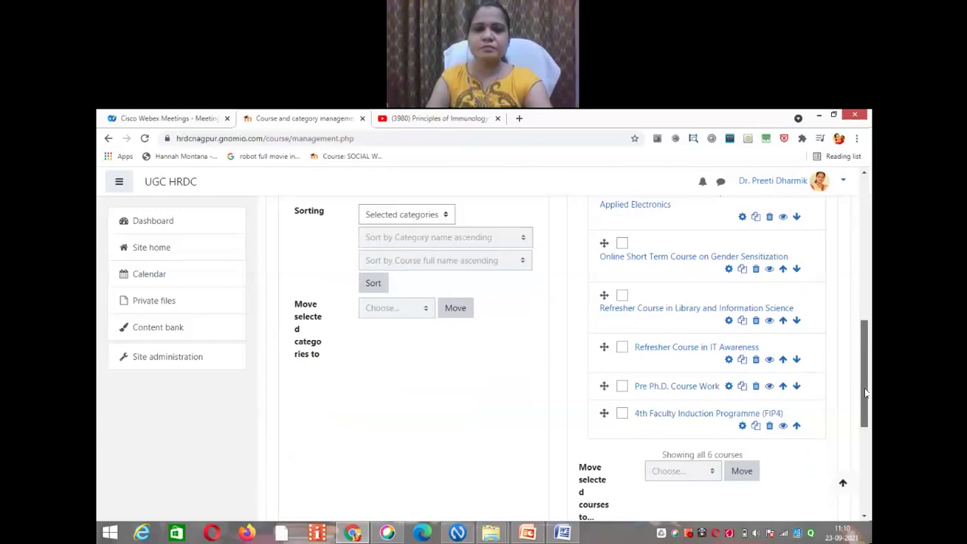
Step: Return to Site home and scroll down toward the course listings
click(157, 249)
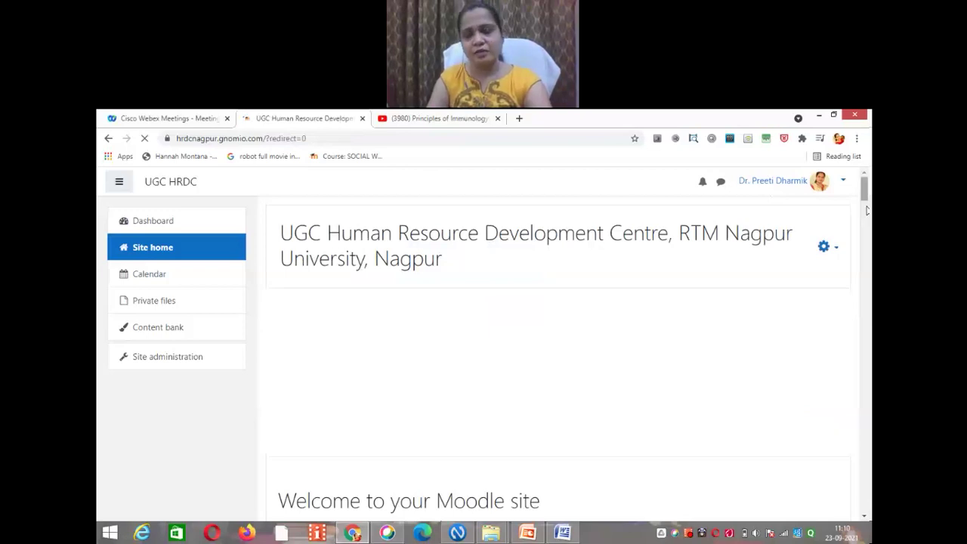
drag(867, 211, 868, 421)
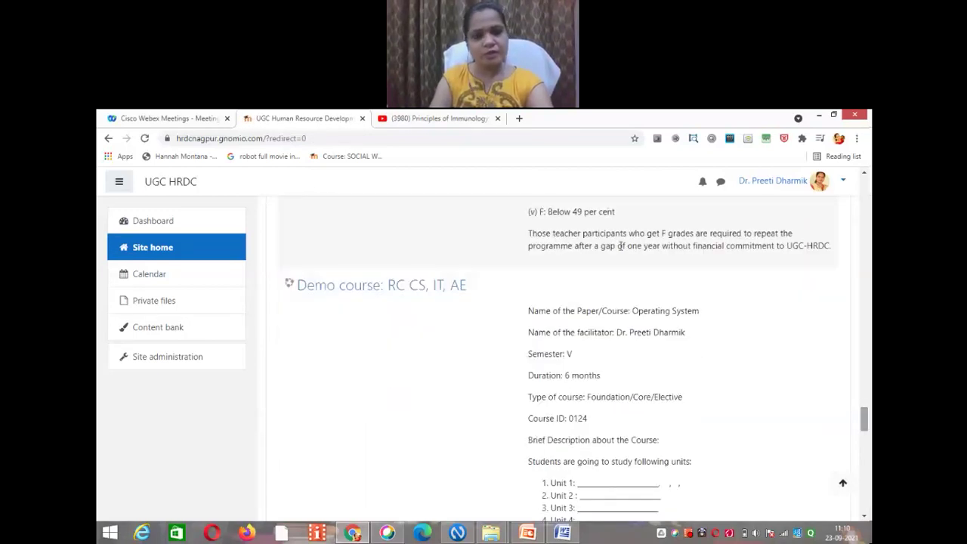
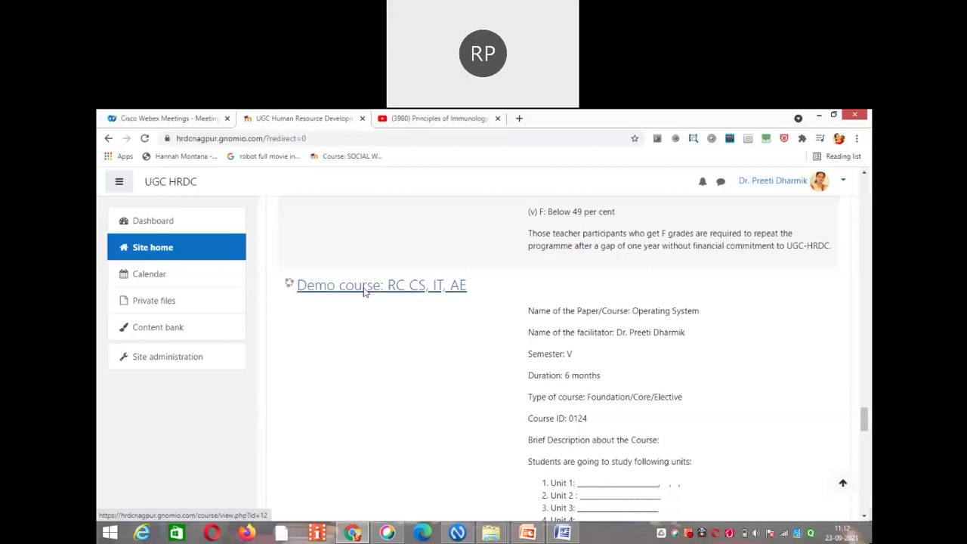
Step: Open 'Demo course: RC CS, IT, AE' from Site home and show its administration menu
click(364, 292)
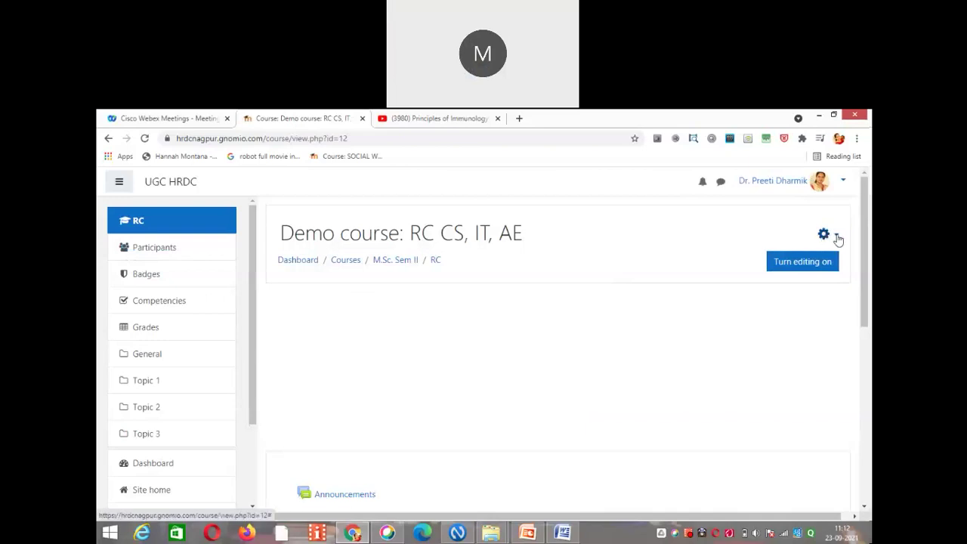
click(839, 239)
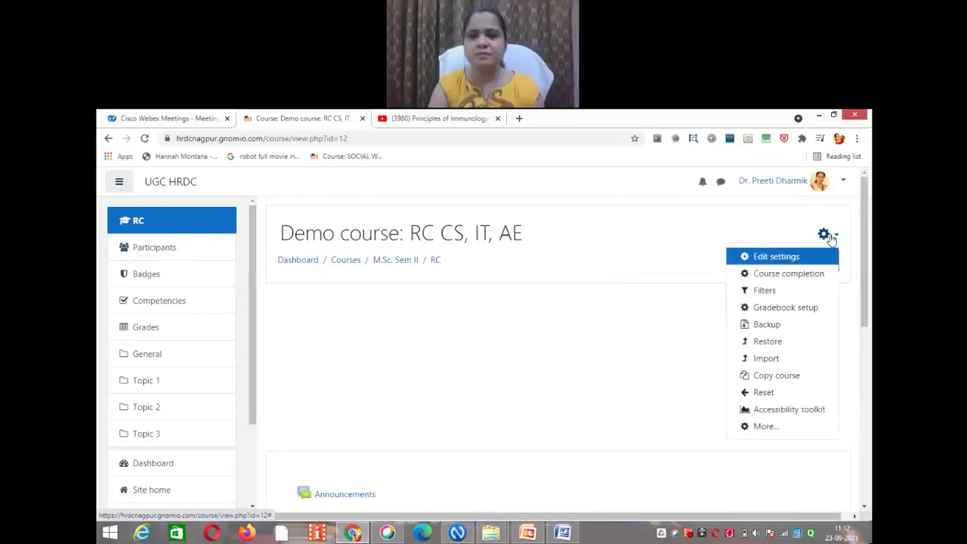
Step: Remove stray letters typed after 'Operating System' in the course summary, then save and display
click(780, 259)
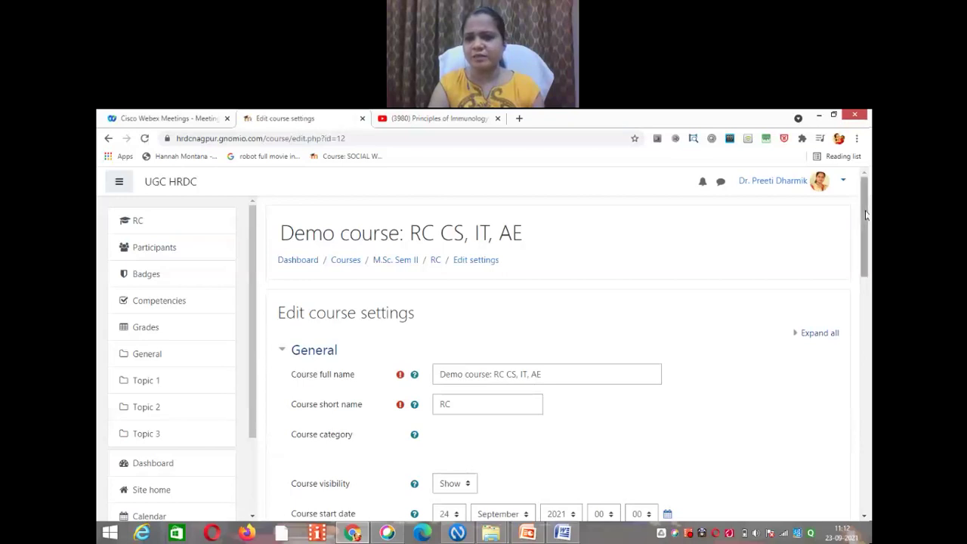
drag(867, 224, 867, 340)
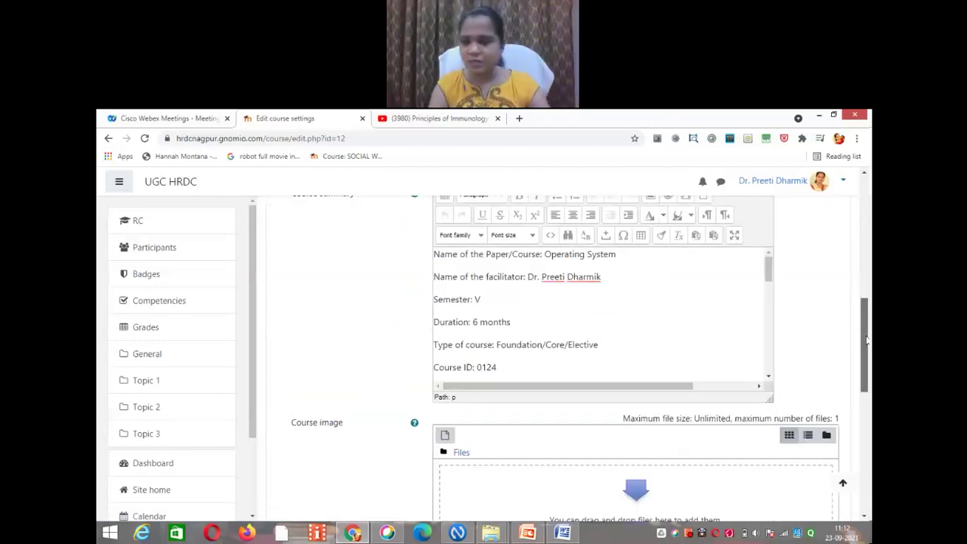
click(625, 261)
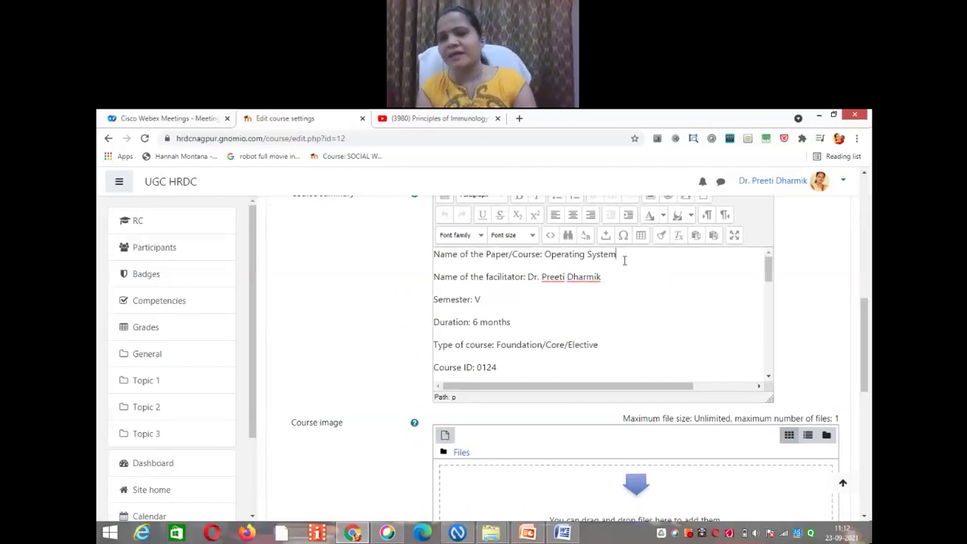
text(bbhm)
key(BackSpace)
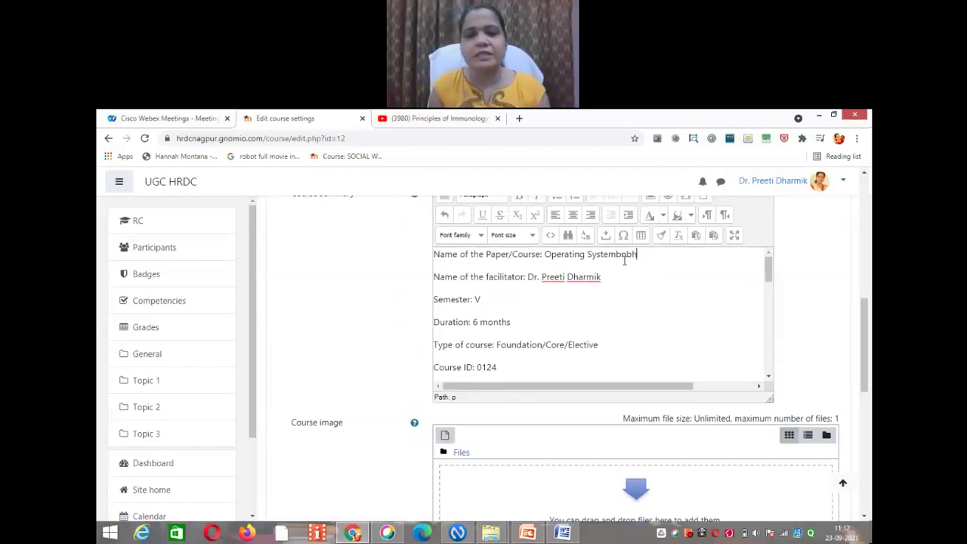
key(BackSpace)
key(BackSpace)
key(BackSpace)
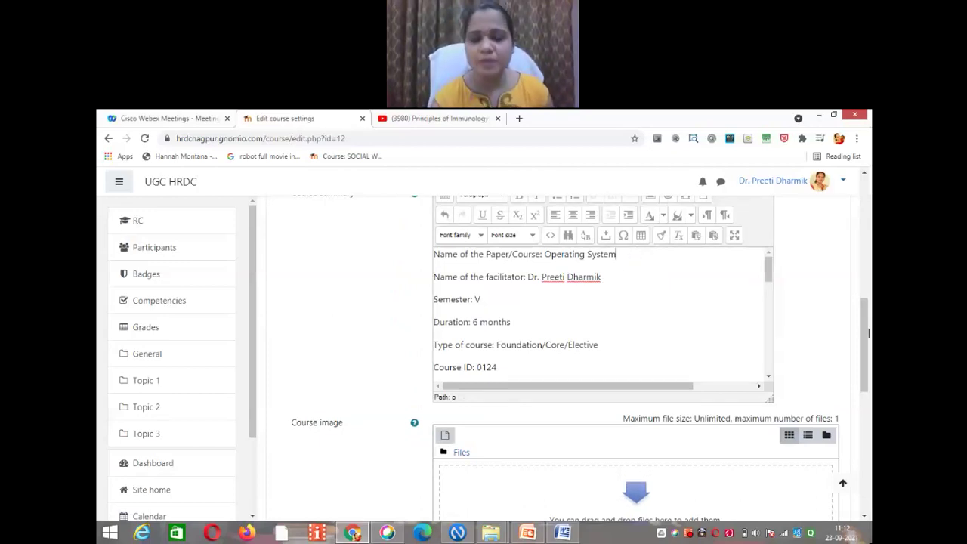
drag(869, 332, 867, 463)
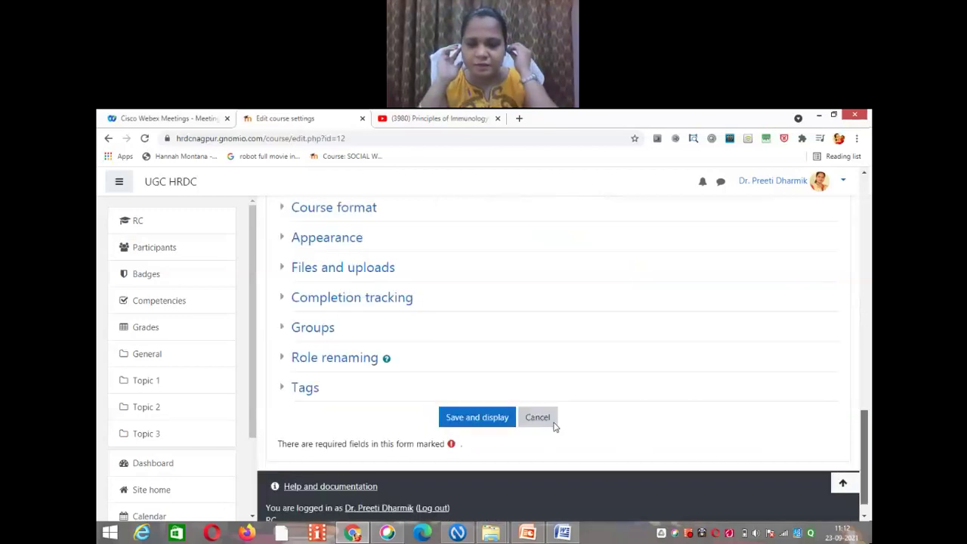
click(479, 419)
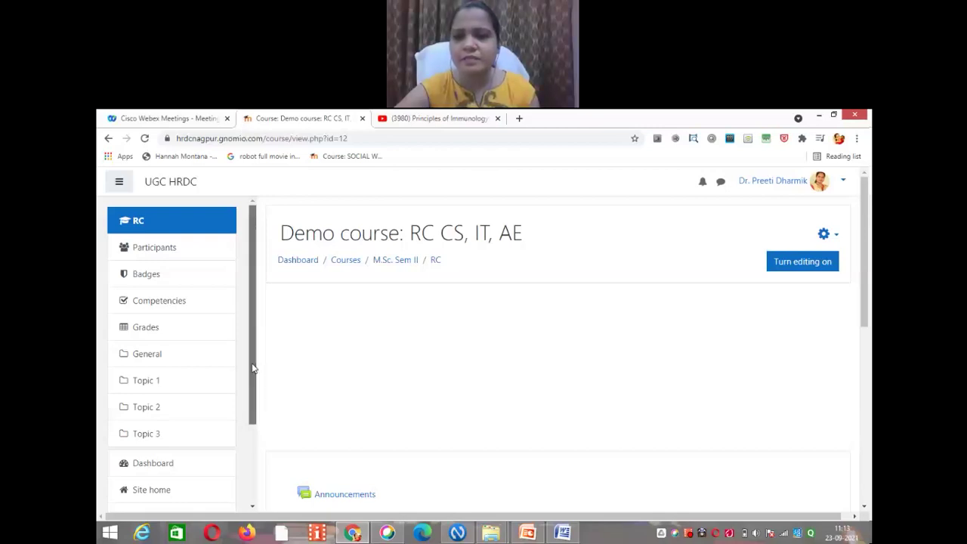
Step: Go back to Site home and scroll down to the Available courses list
scroll(249, 410, down, 3)
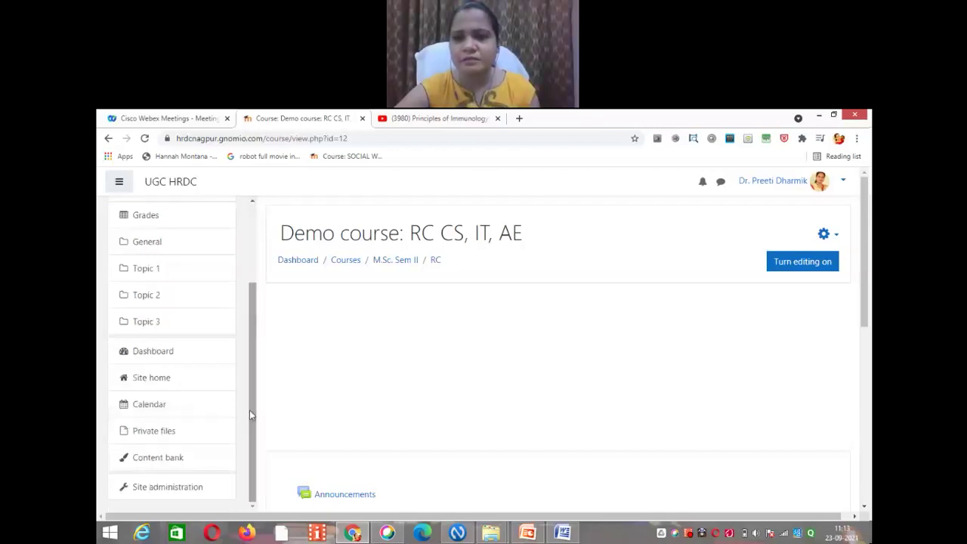
click(143, 381)
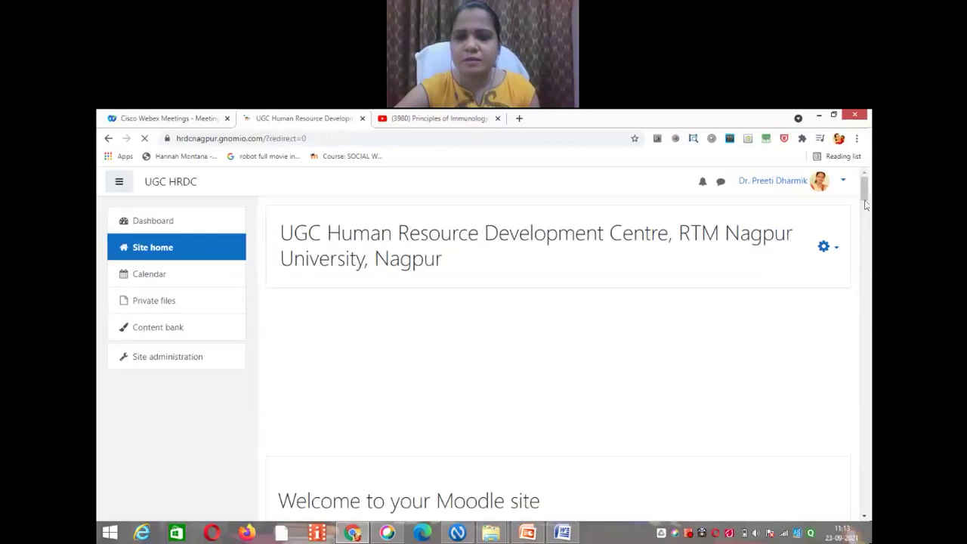
drag(866, 204, 866, 233)
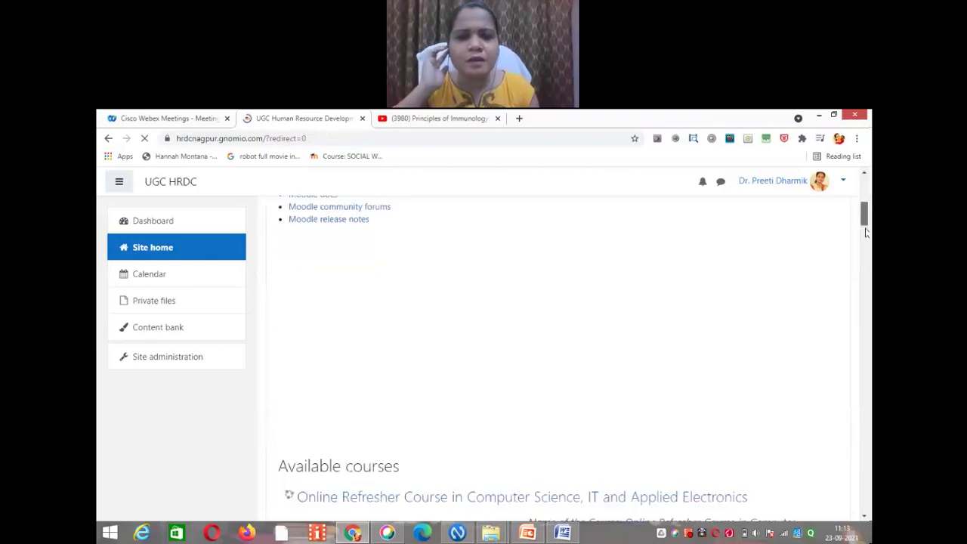
scroll(866, 232, down, 3)
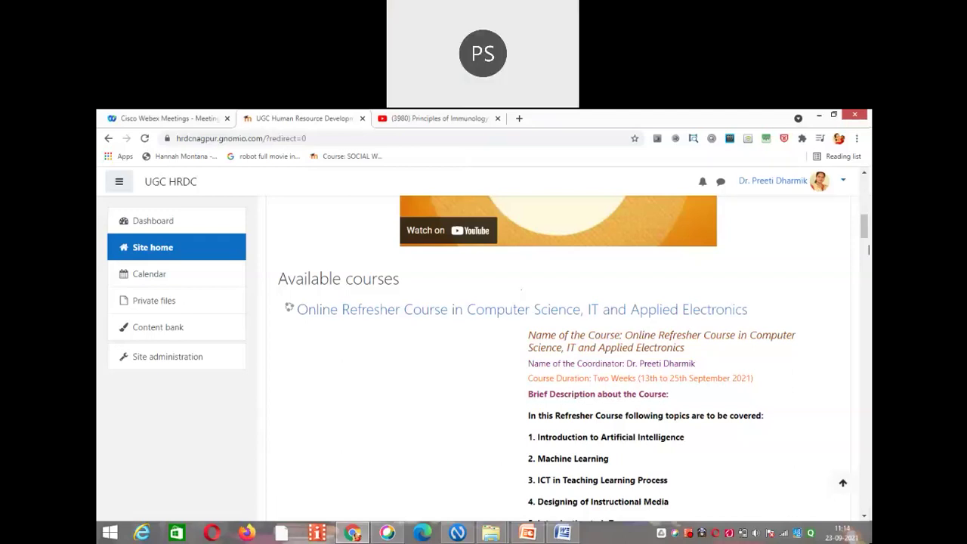
drag(867, 235, 868, 242)
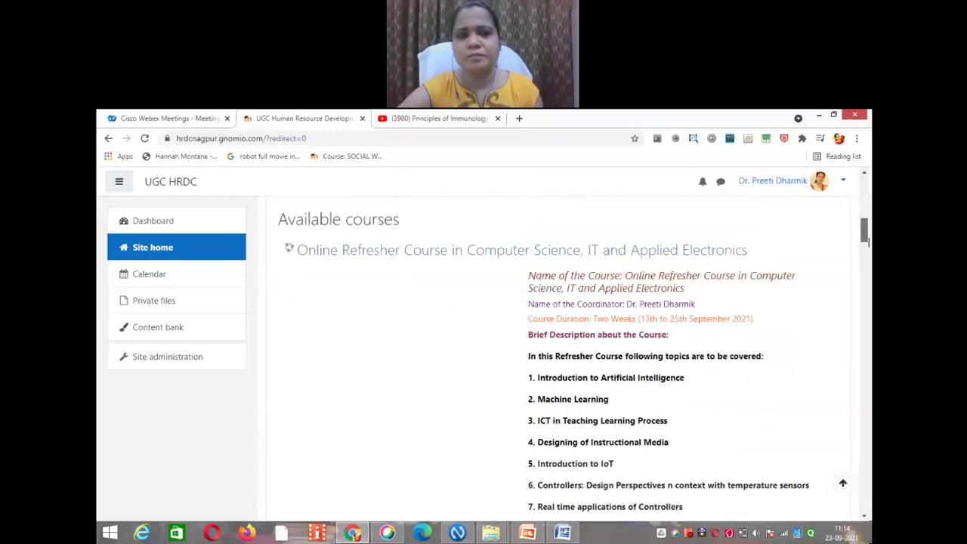
scroll(869, 242, down, 1)
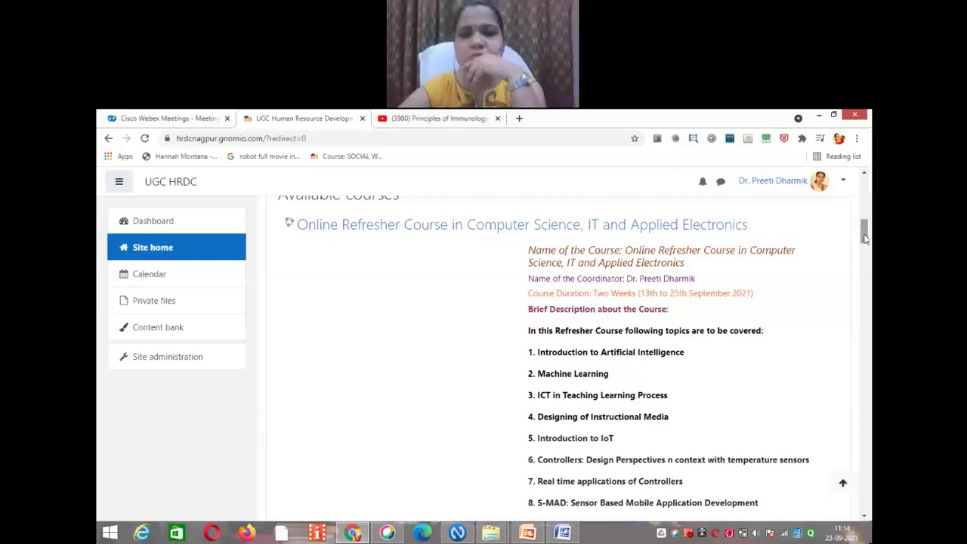
click(865, 237)
drag(865, 237, 866, 227)
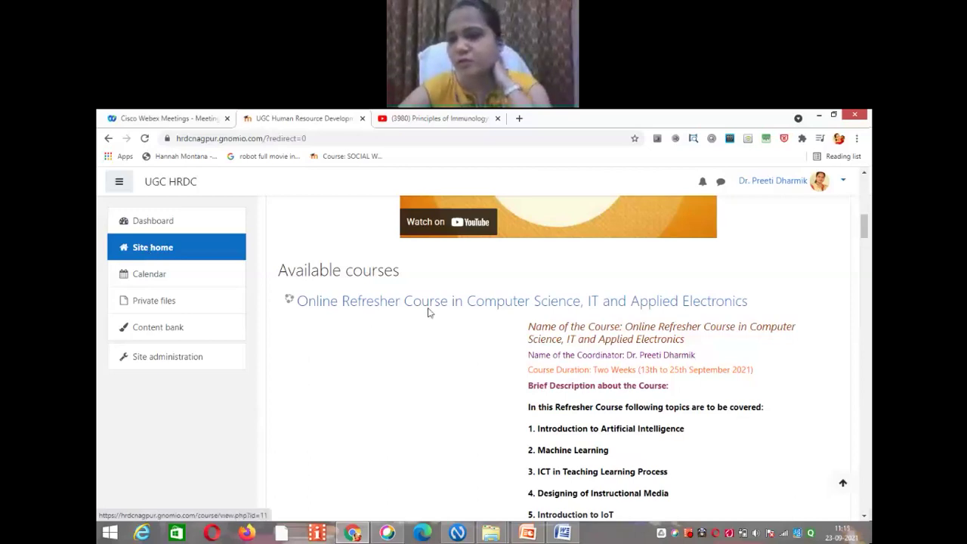
drag(865, 231, 869, 356)
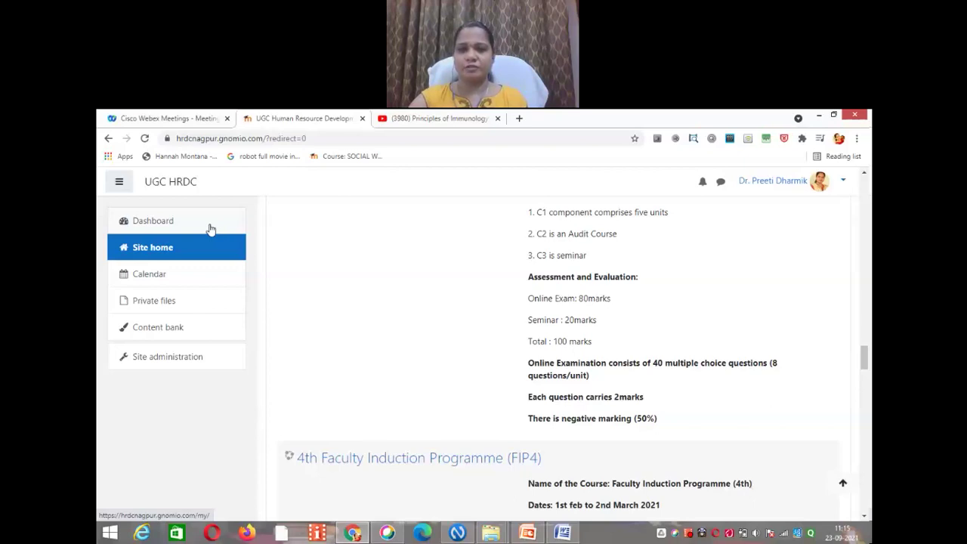
click(119, 184)
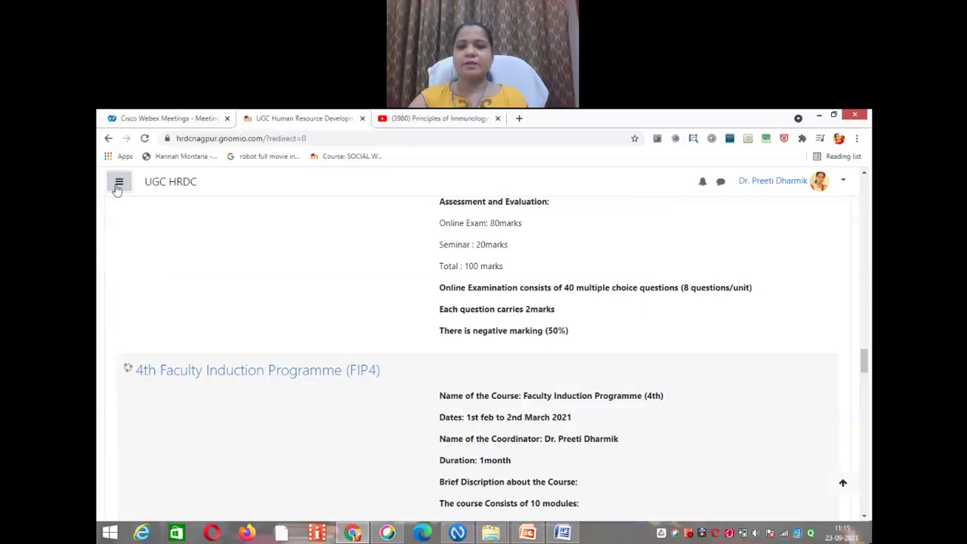
click(118, 185)
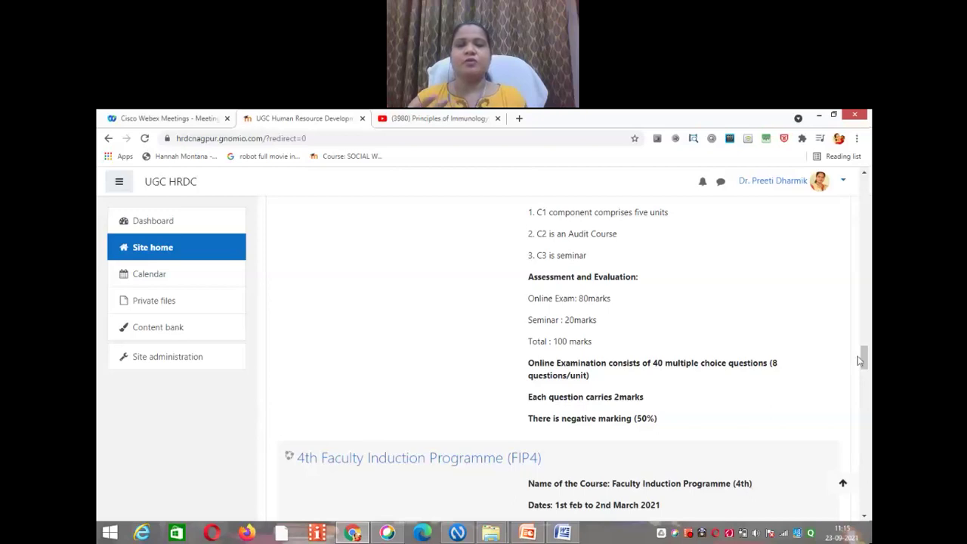
drag(865, 361, 866, 342)
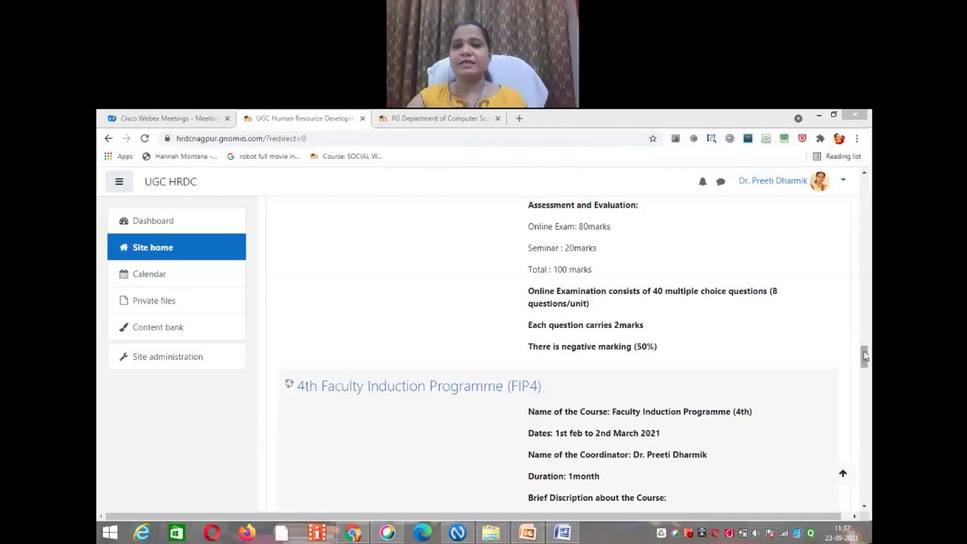
drag(866, 356, 867, 408)
scroll(867, 409, down, 2)
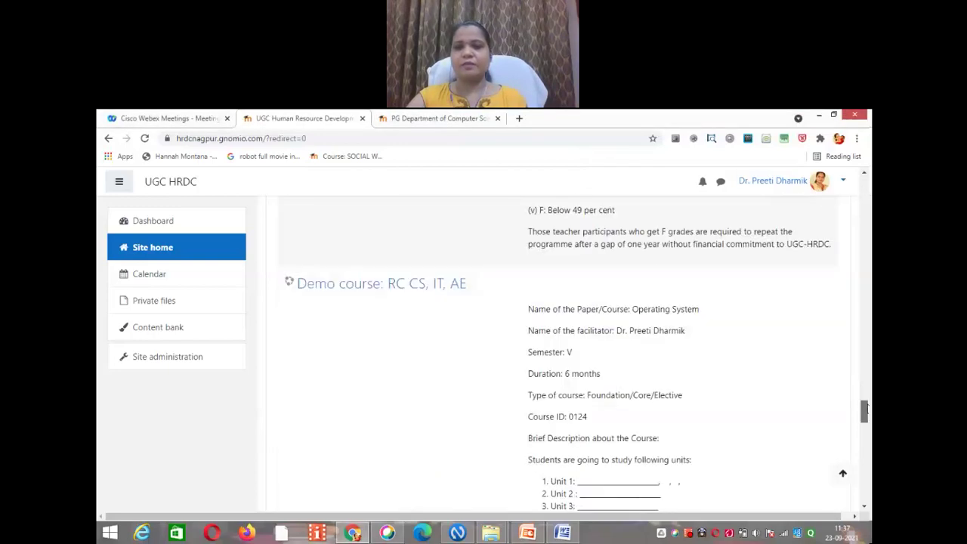
drag(867, 408, 866, 406)
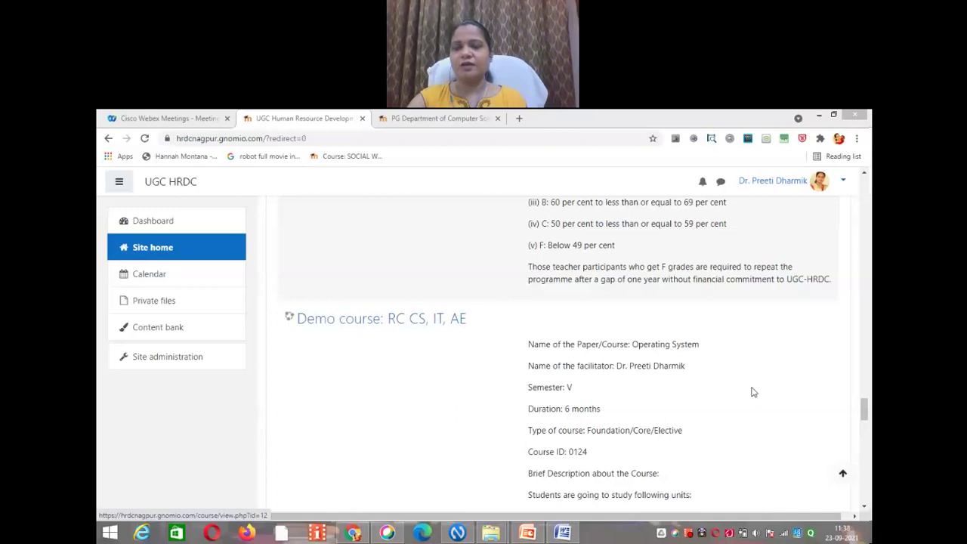
scroll(753, 392, down, 2)
drag(866, 414, 867, 410)
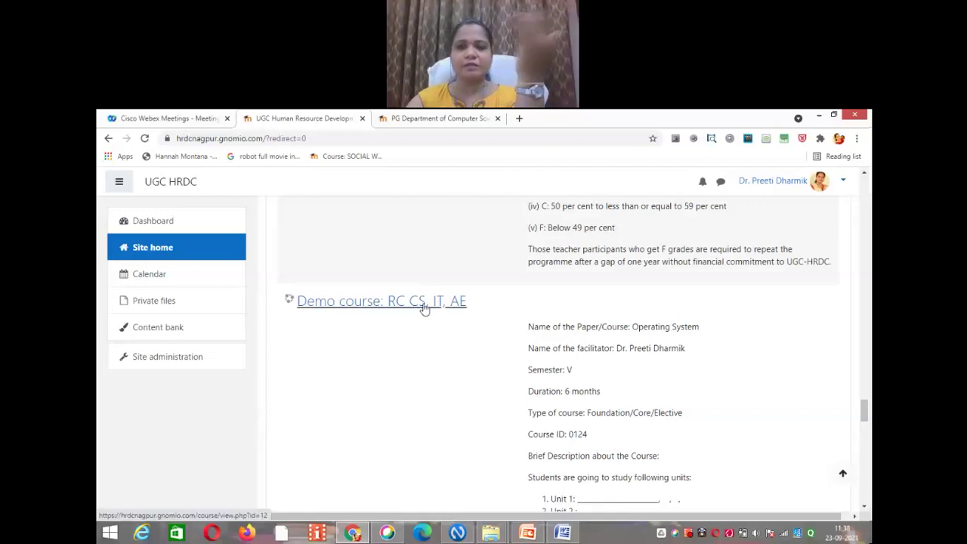
click(425, 309)
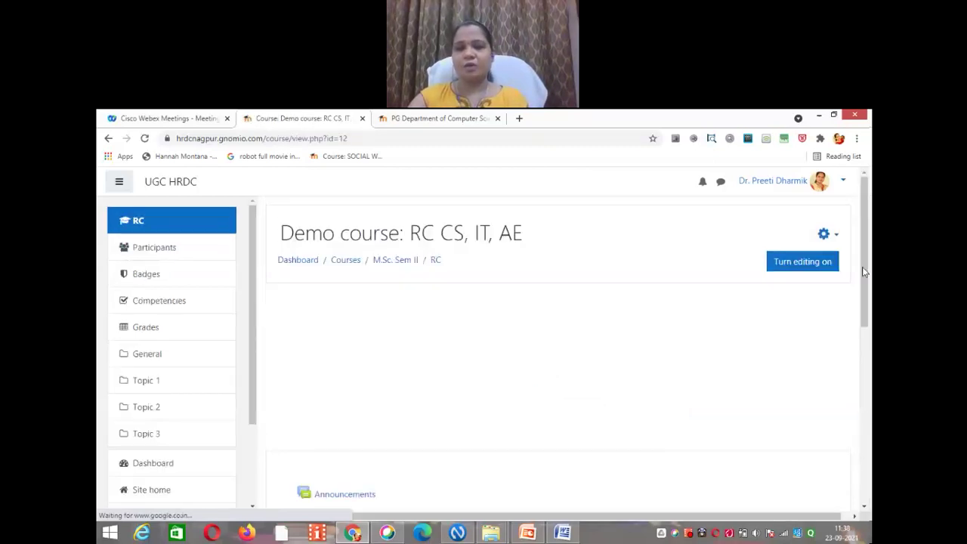
Step: Scroll the Demo course page down and back up to review Announcements and Topics 1–3
drag(868, 280, 868, 376)
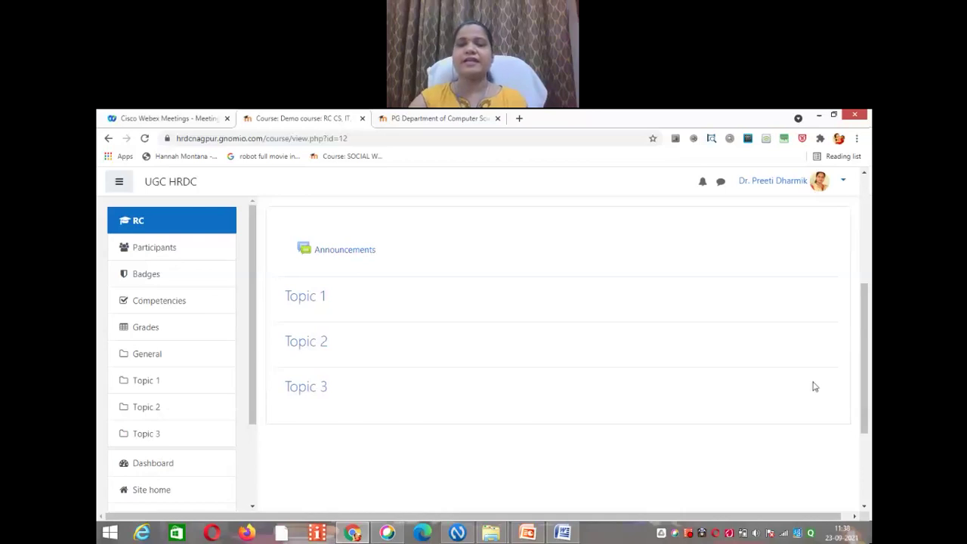
drag(868, 387, 869, 290)
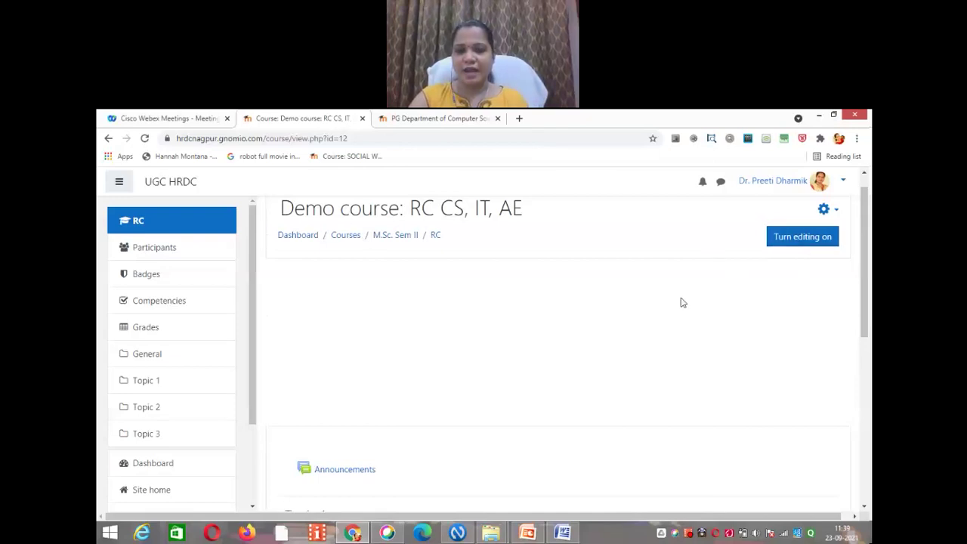
Step: Turn editing on and open the Edit menu for the General section
click(807, 239)
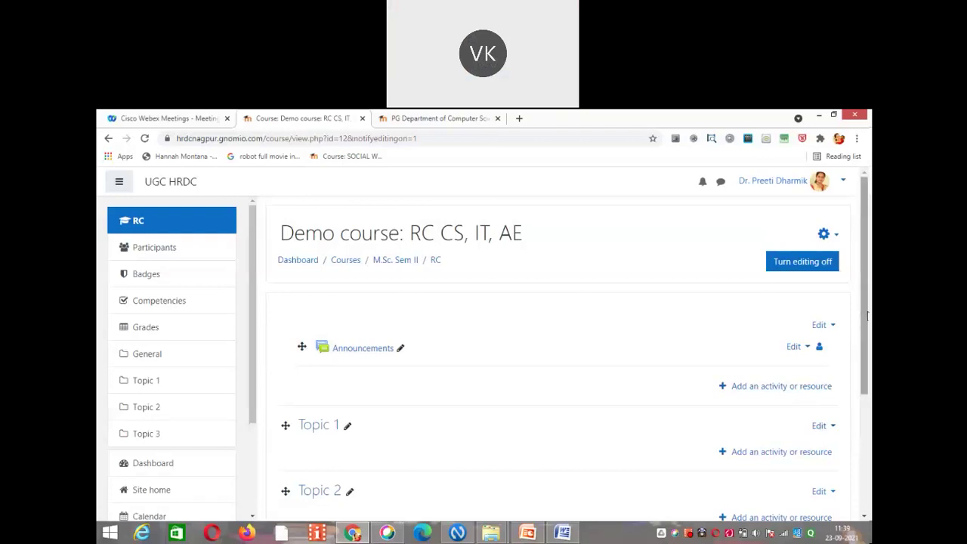
drag(867, 316, 868, 324)
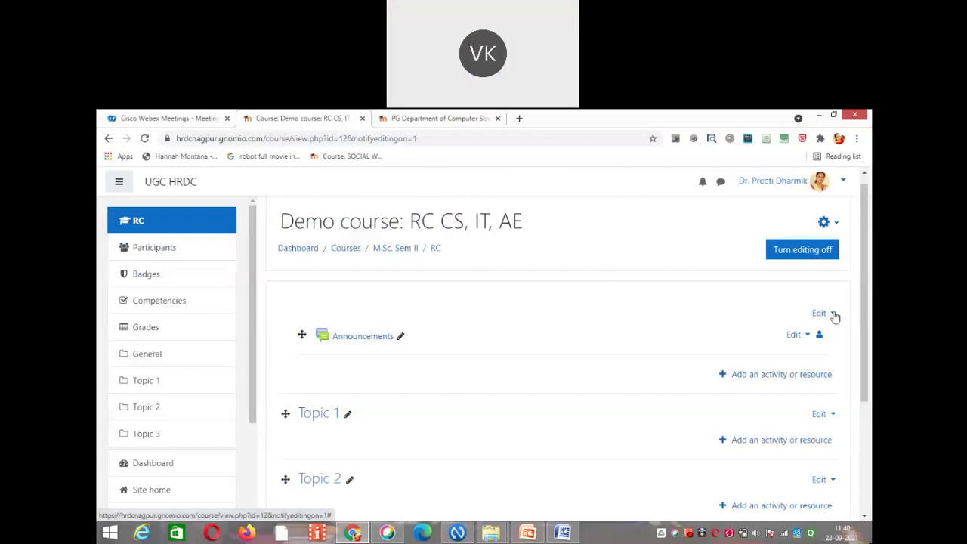
click(834, 314)
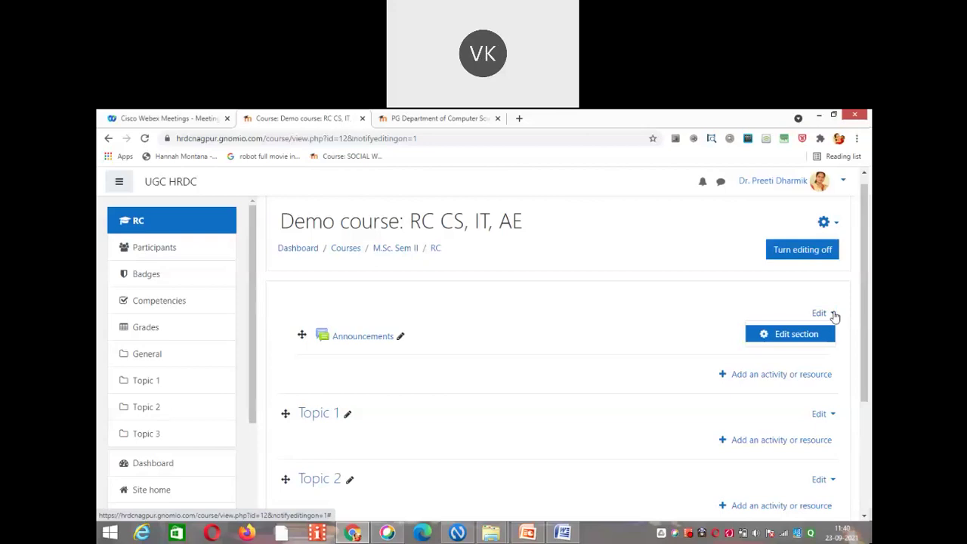
Step: In the General section settings, enable Custom and enter the name 'Welcome Dear Students!!!!'
click(796, 335)
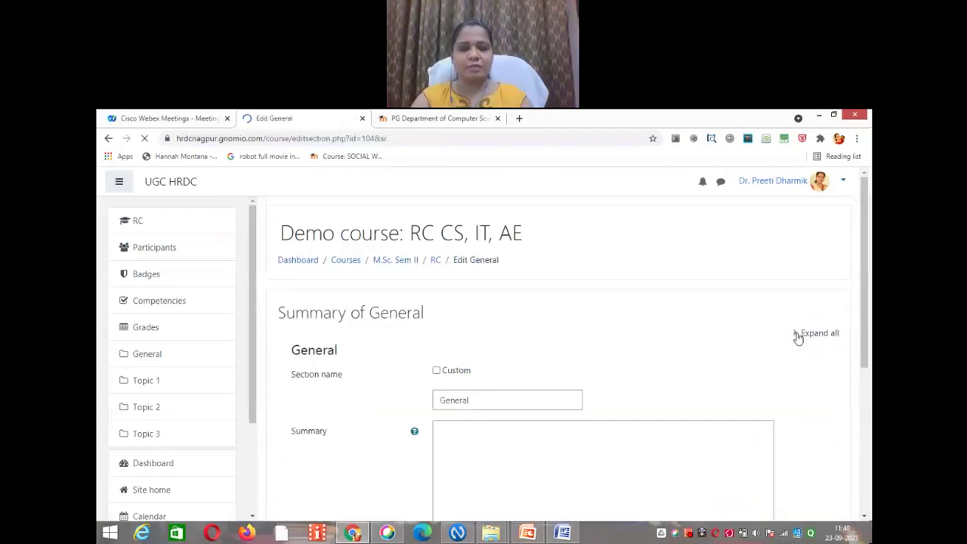
drag(866, 271, 859, 315)
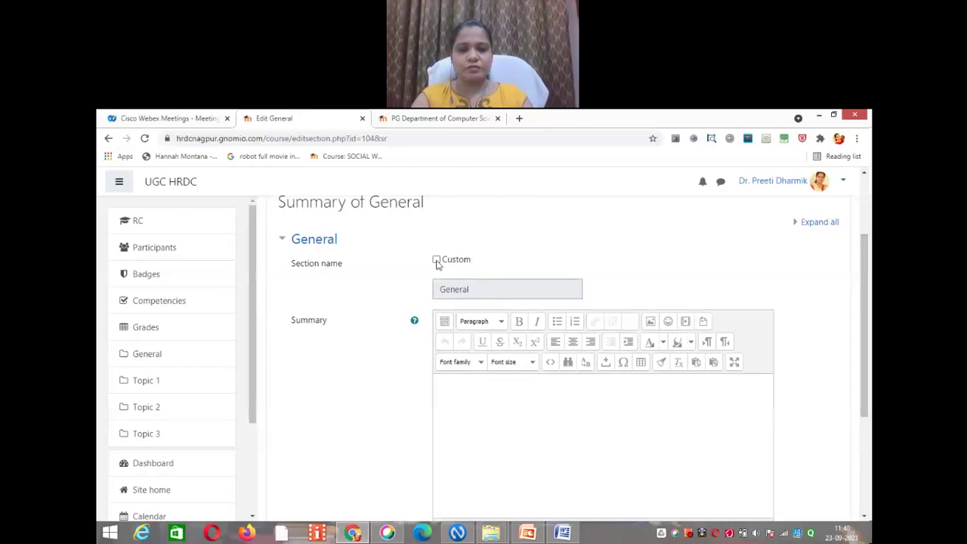
click(437, 261)
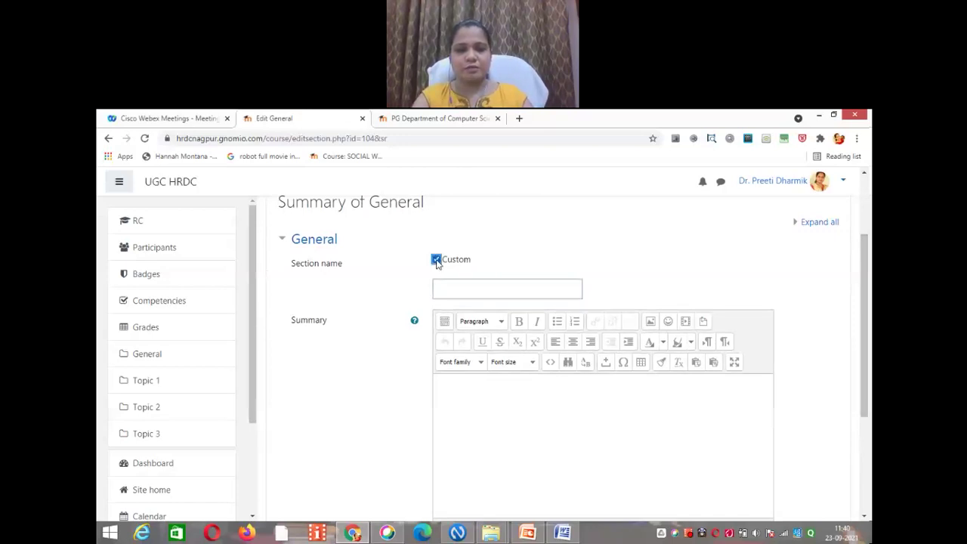
click(437, 260)
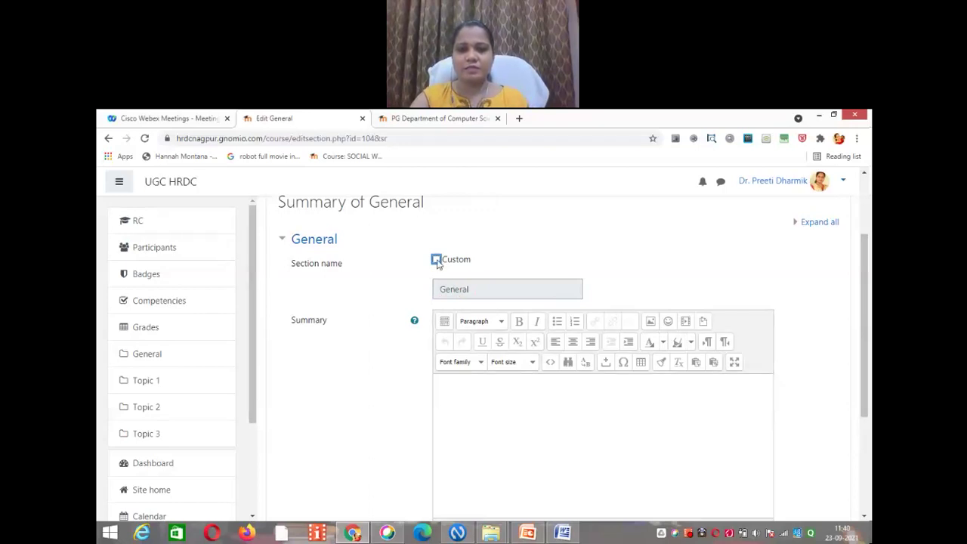
click(436, 260)
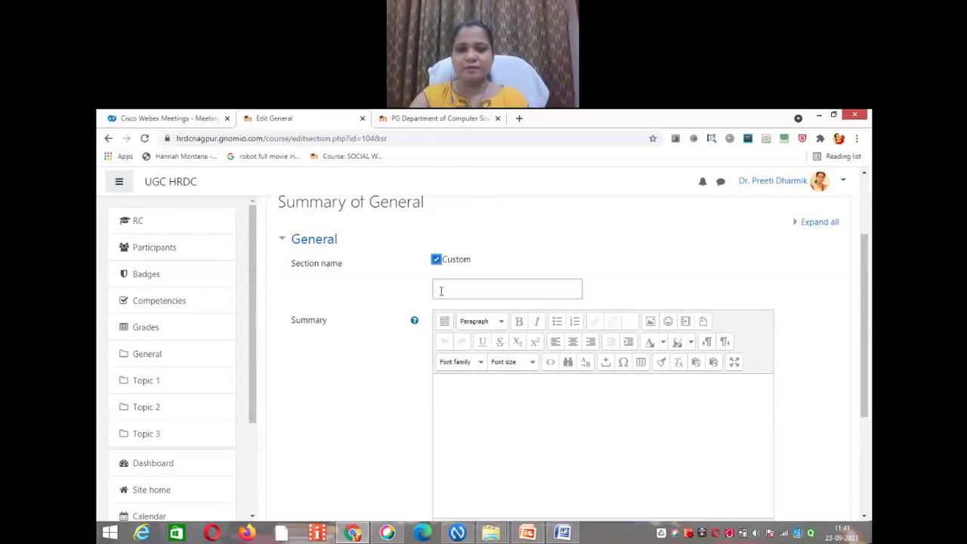
click(442, 291)
text(Welcome)
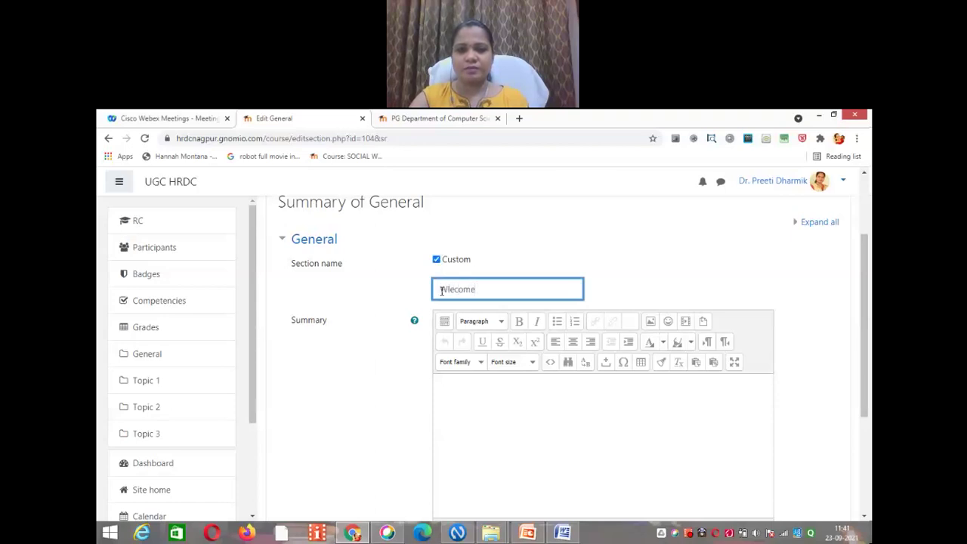
key(BackSpace)
key(BackSpace)
key(BackSpace)
key(BackSpace)
key(BackSpace)
key(BackSpace)
text(elcome Dear )
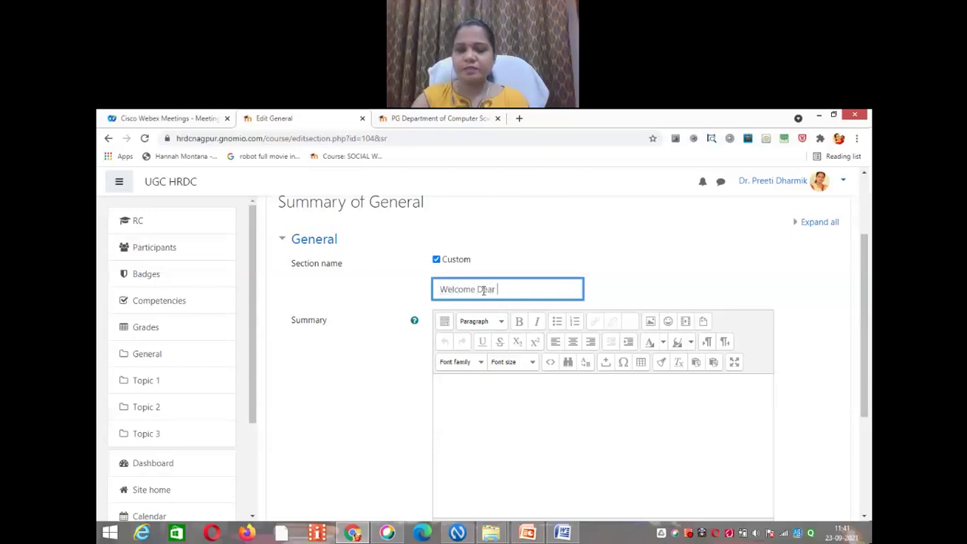
text(Studet)
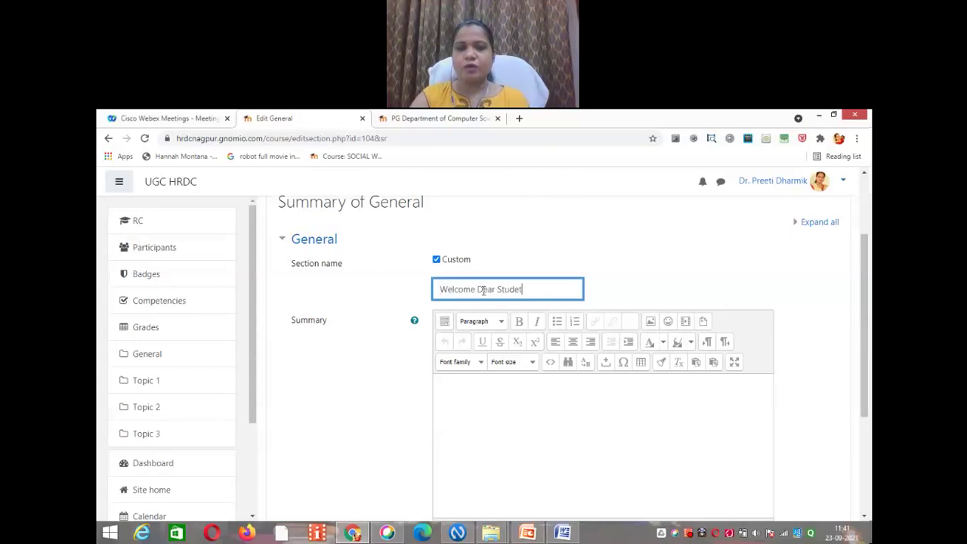
key(BackSpace)
text(nts!!!!)
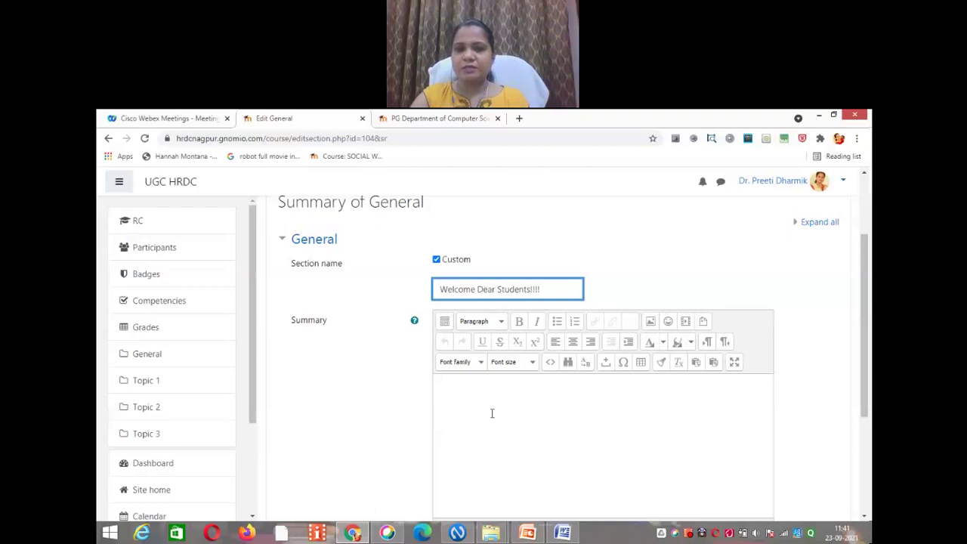
drag(868, 309, 867, 338)
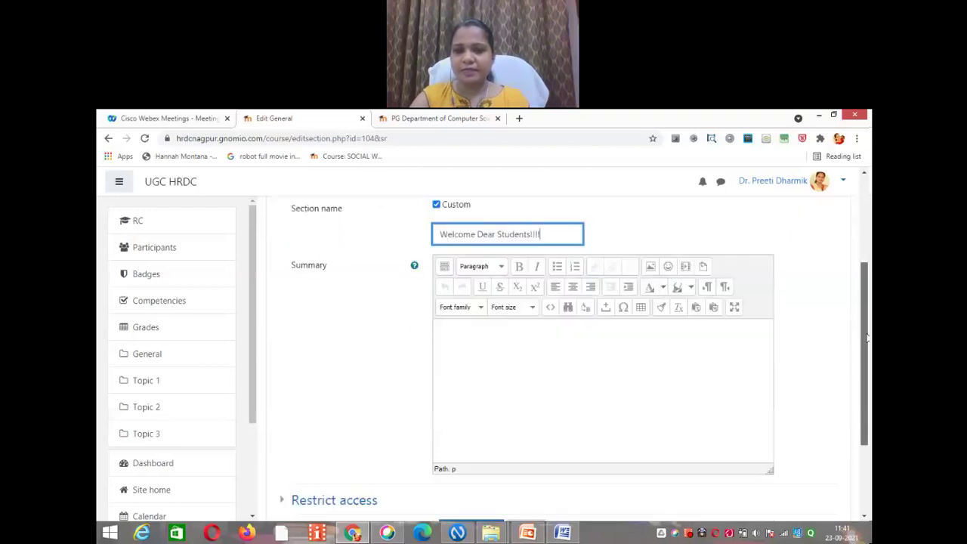
Step: Type 'Name of the Course: Demo Course' as the summary's first line
click(586, 345)
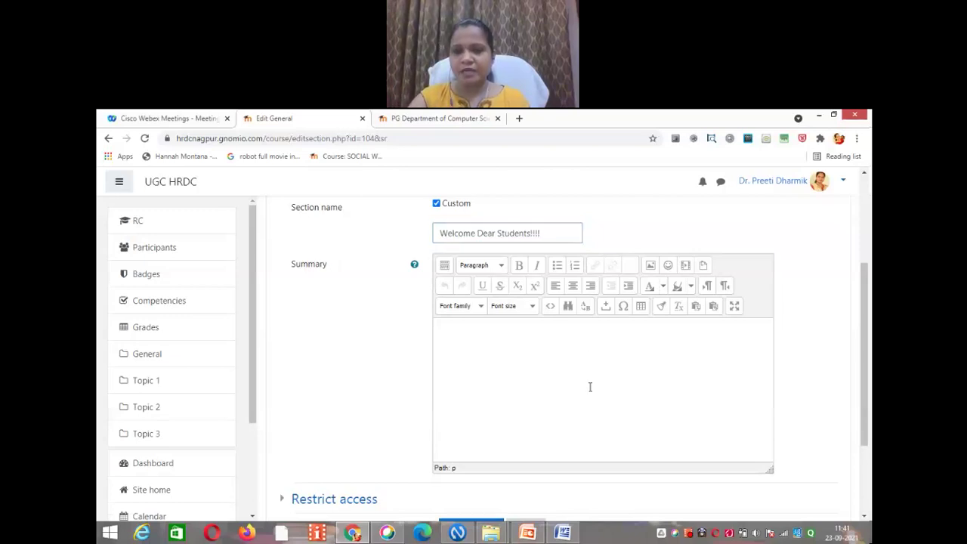
text(Name of )
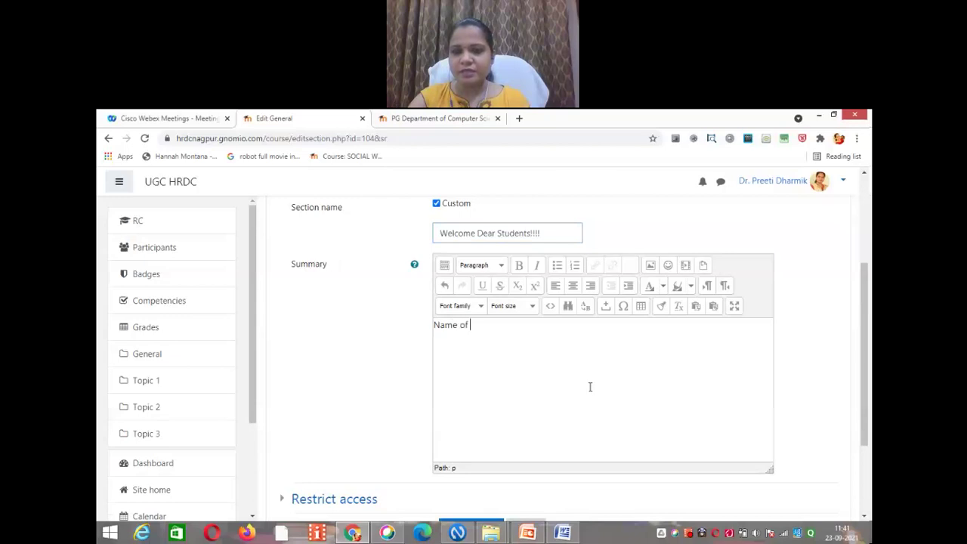
text(the Course: M)
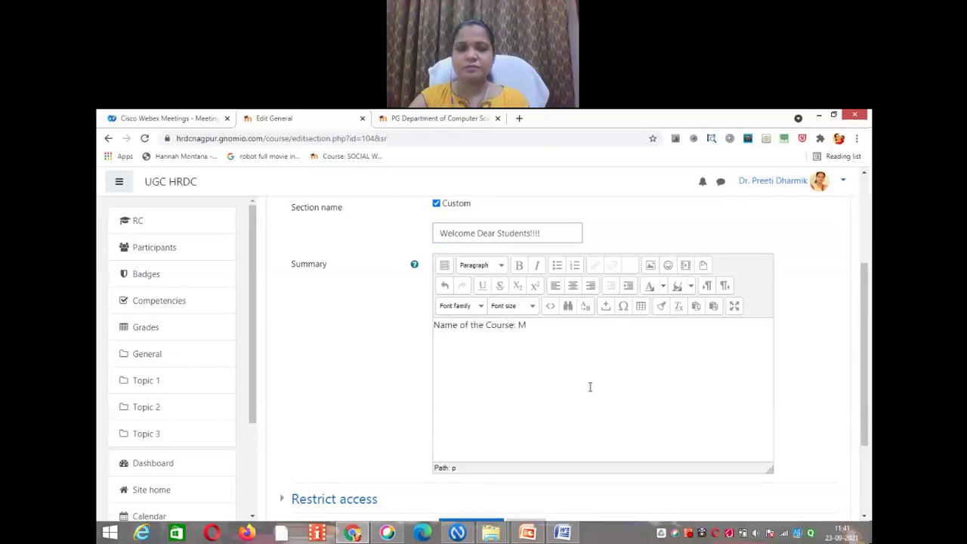
key(BackSpace)
text(DEmo)
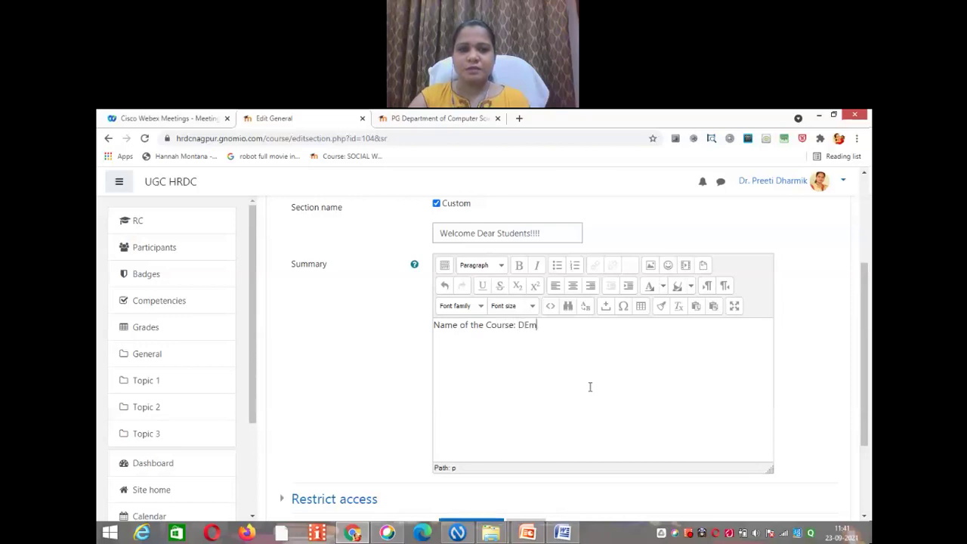
key(BackSpace)
key(BackSpace)
key(BackSpace)
text(emo)
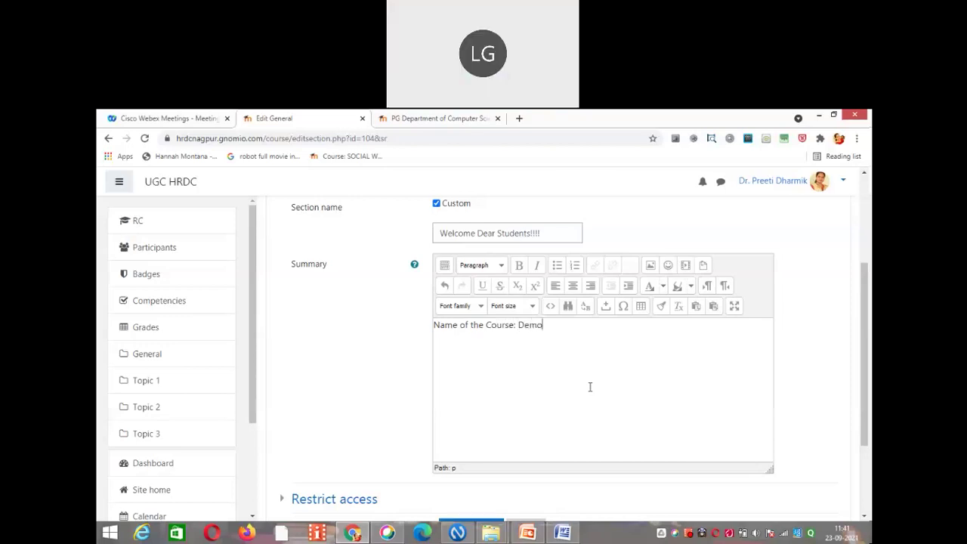
text( Cour)
key(BackSpace)
key(BackSpace)
text(urse)
Step: Add a second summary line reading '13th Sept to 25th Sept 2021'
key(Return)
text(Dat)
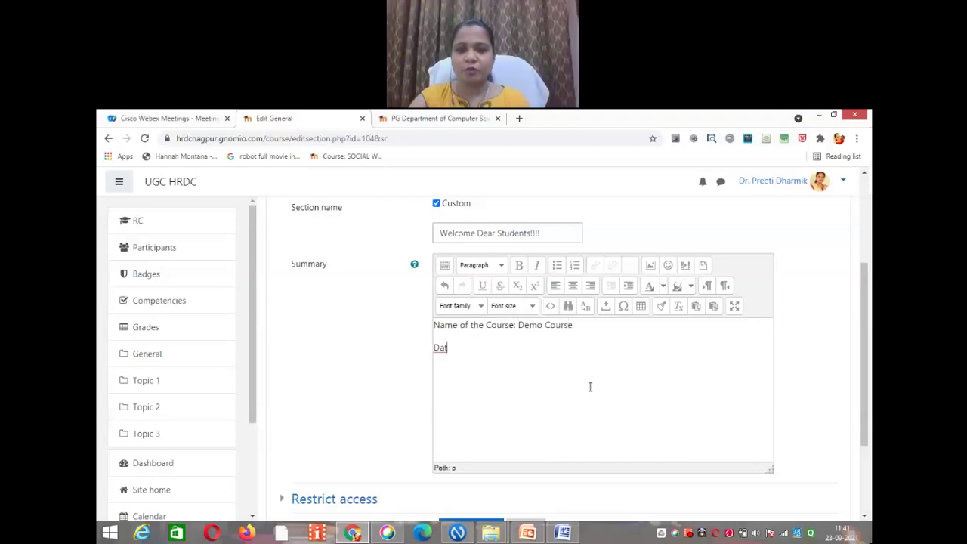
key(BackSpace)
key(BackSpace)
key(BackSpace)
text(13t)
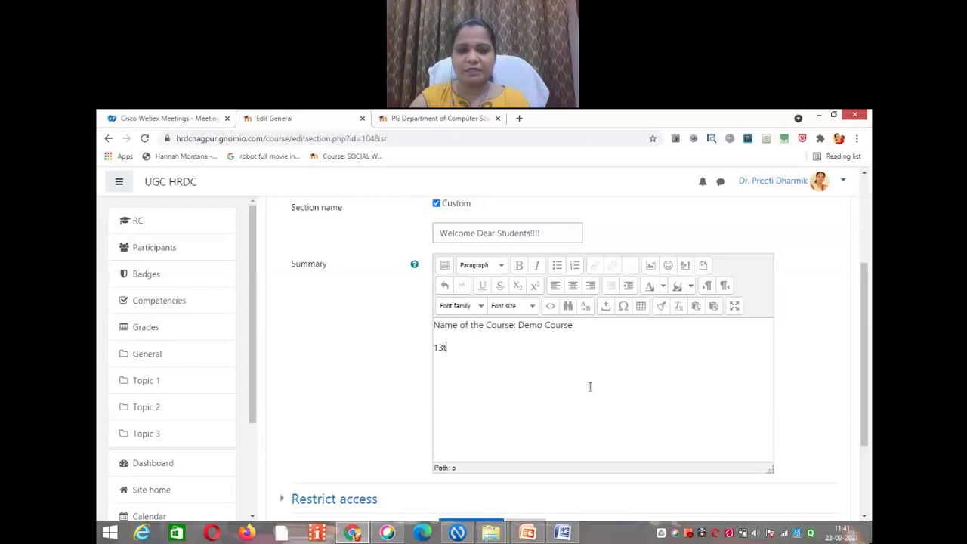
text(h Sept to 2)
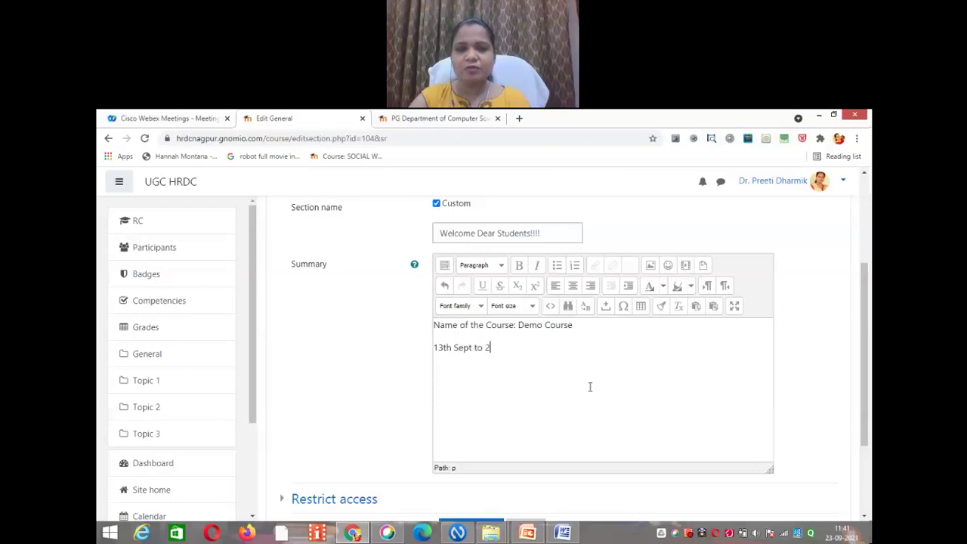
text(5th Sept 2021)
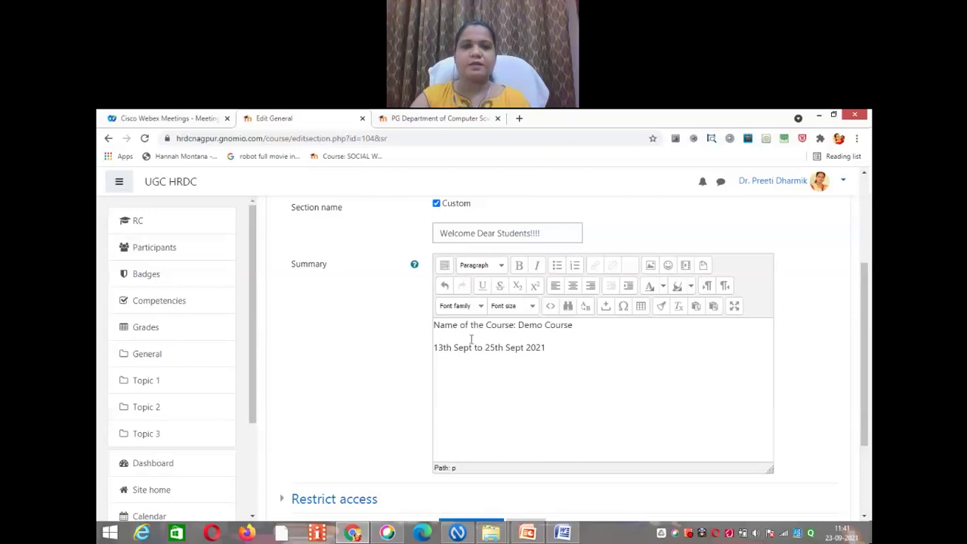
Step: Make the course-name and date lines centred, bold, italic Heading 4, then add a paragraph after 2021
drag(546, 348, 434, 324)
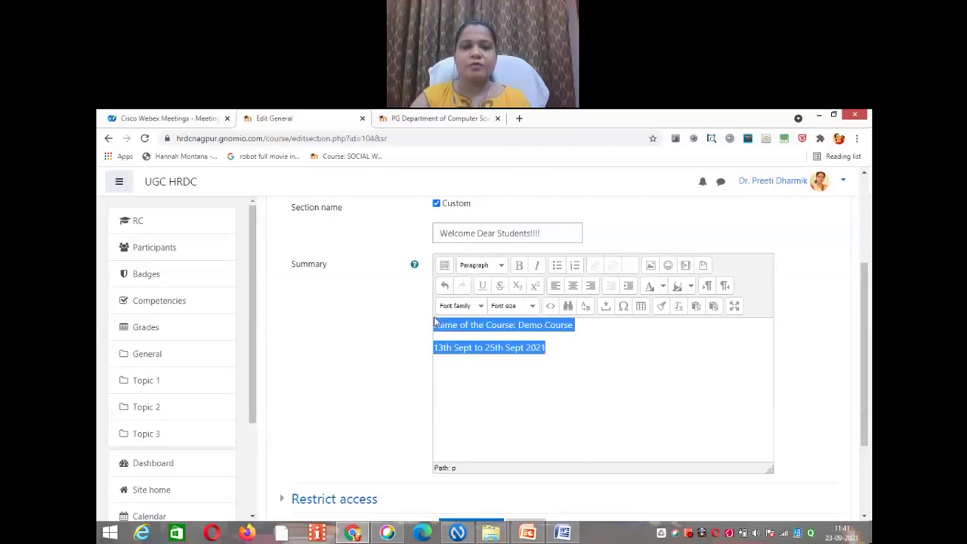
click(573, 286)
click(519, 265)
click(481, 266)
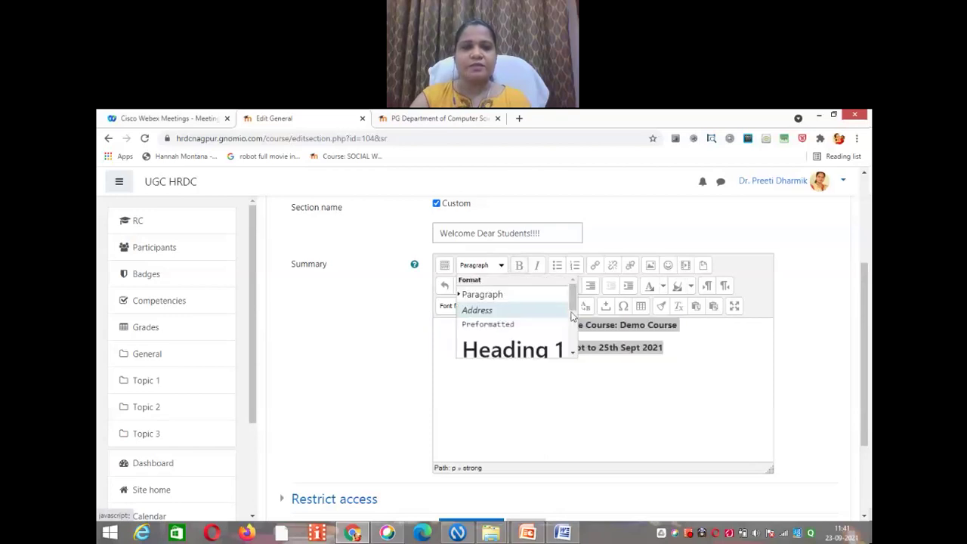
scroll(539, 330, down, 3)
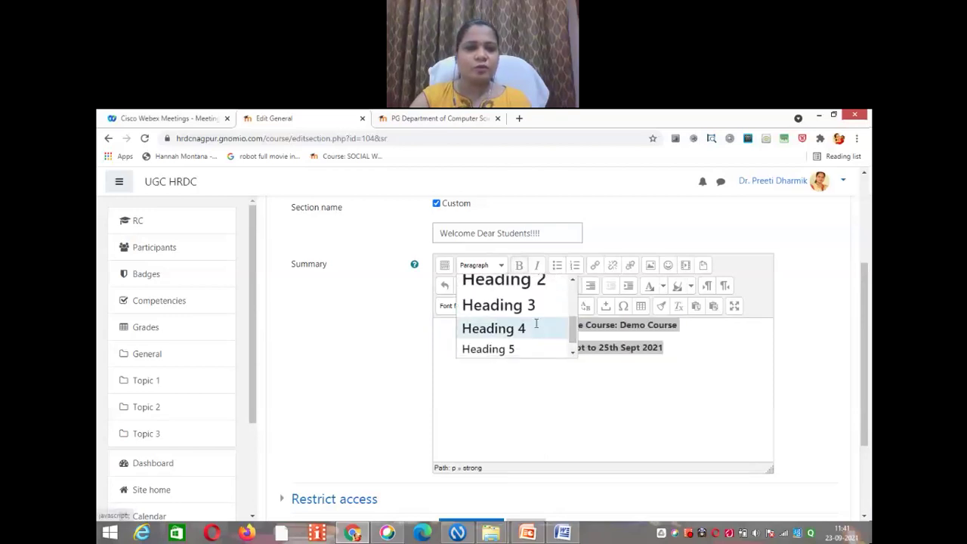
click(536, 328)
click(538, 265)
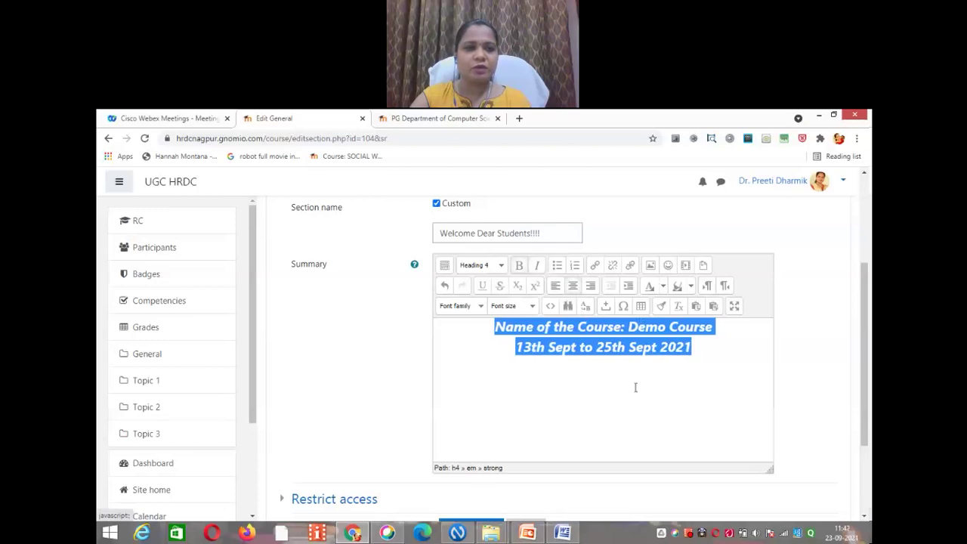
click(708, 345)
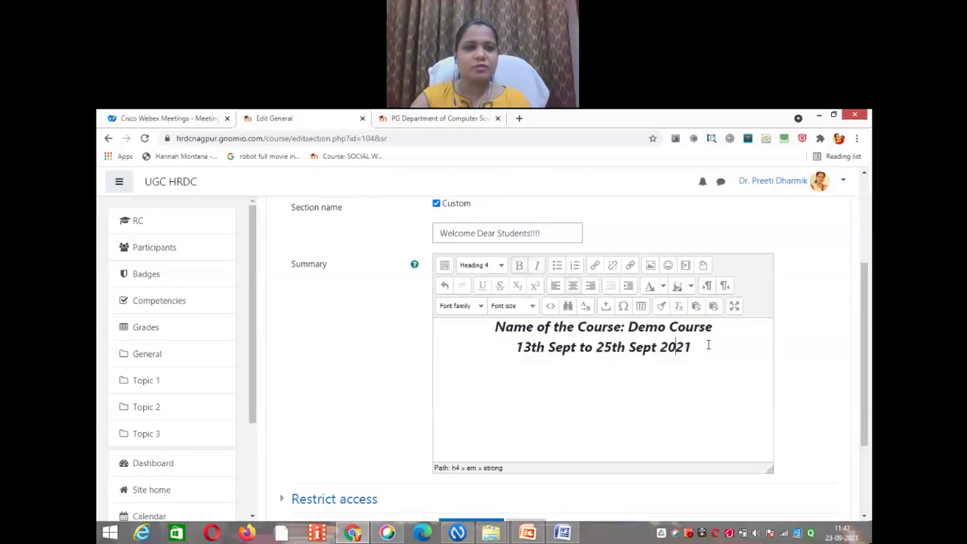
key(Return)
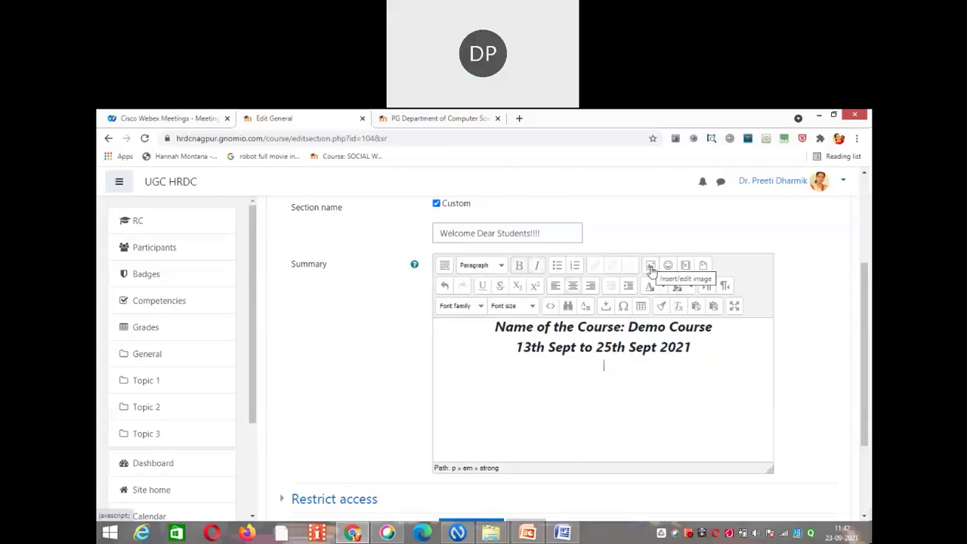
Step: Start an image insert in the summary and choose Find or upload an image
click(650, 267)
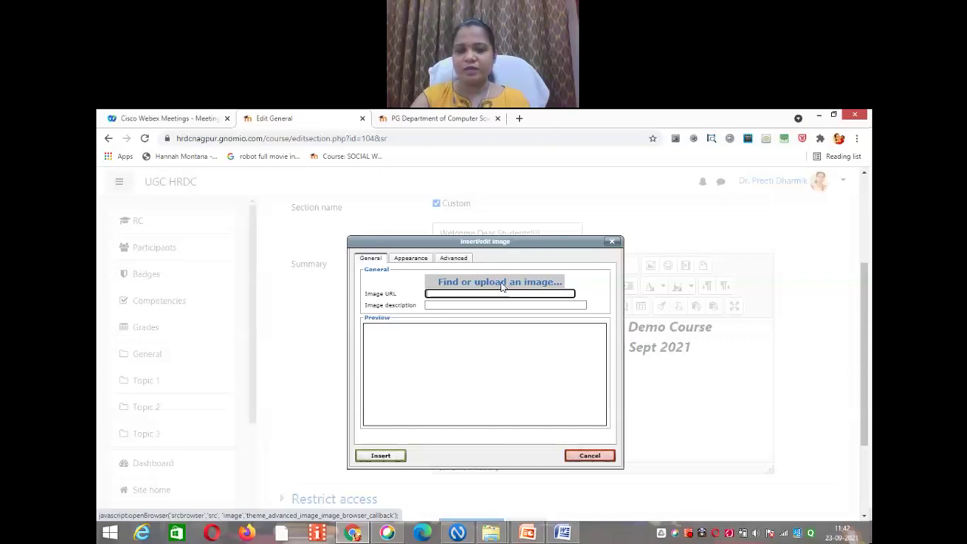
click(500, 283)
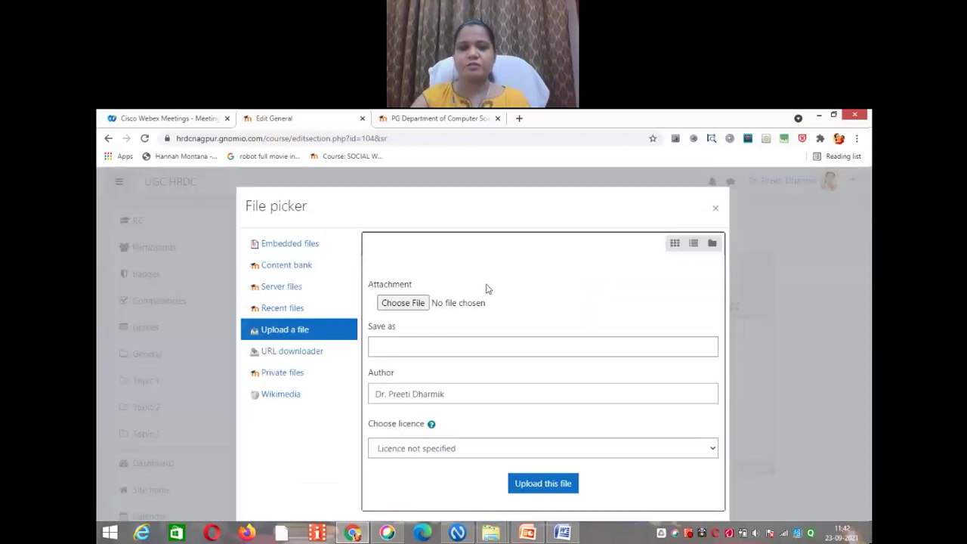
Step: Attach the JPEG photo from the Desktop in the file picker's Upload a file form
click(413, 306)
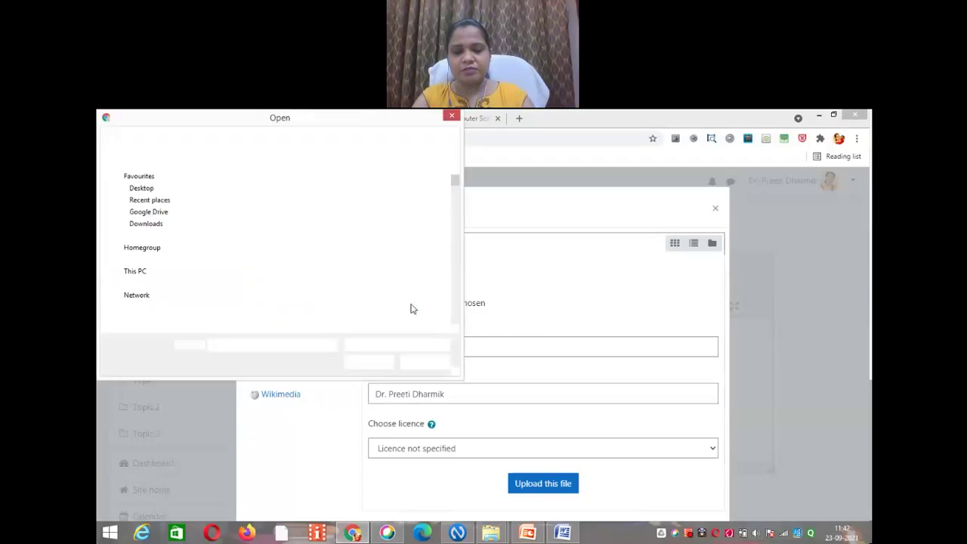
drag(456, 185, 456, 272)
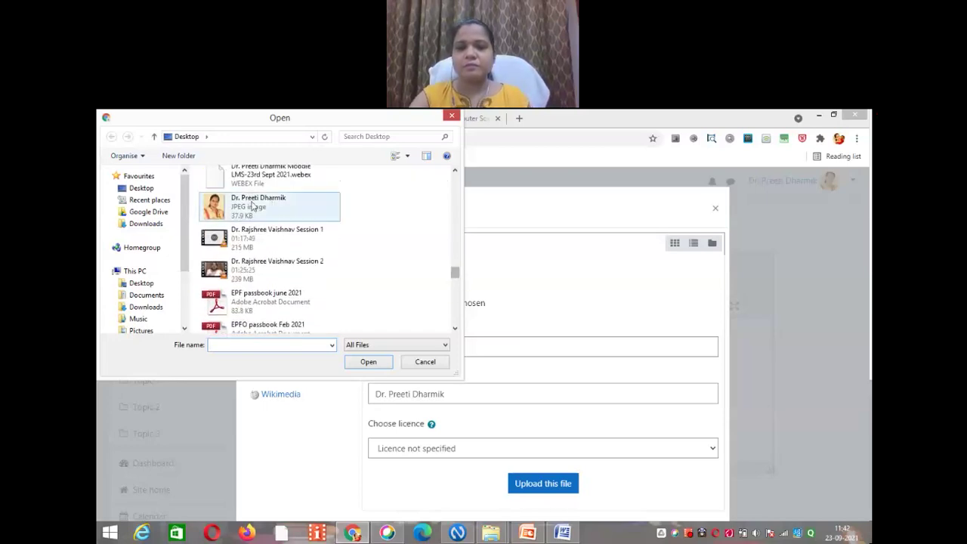
click(266, 212)
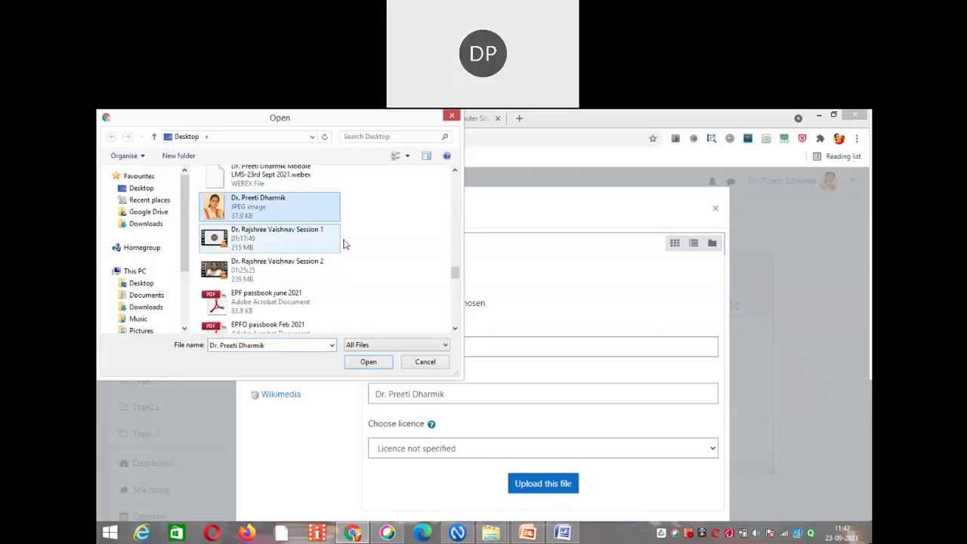
click(369, 362)
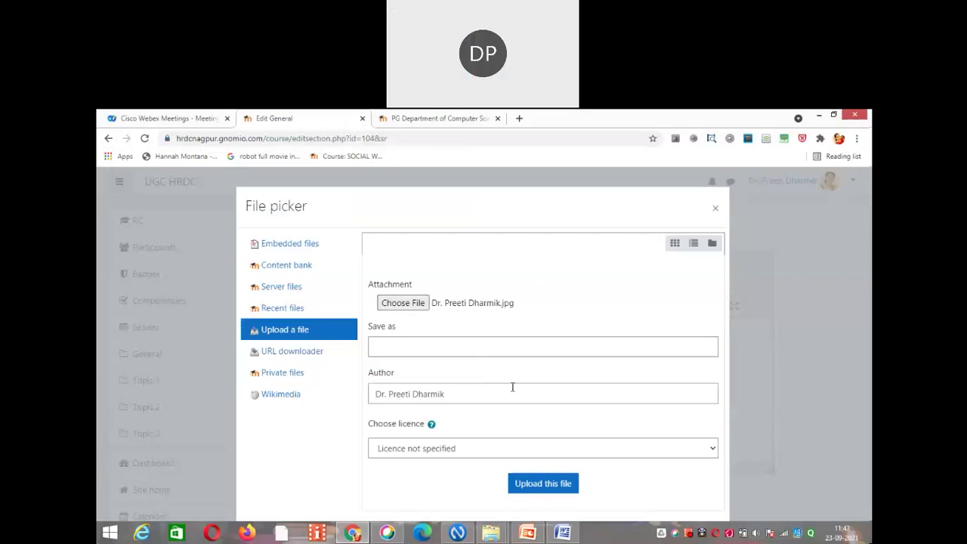
Step: Upload the chosen photo and insert it into the summary without an image description
click(541, 485)
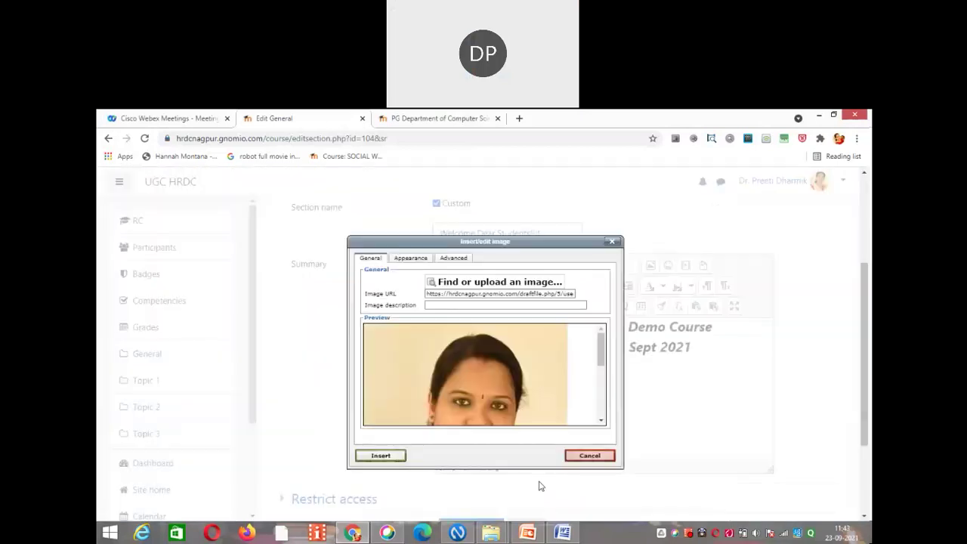
click(381, 456)
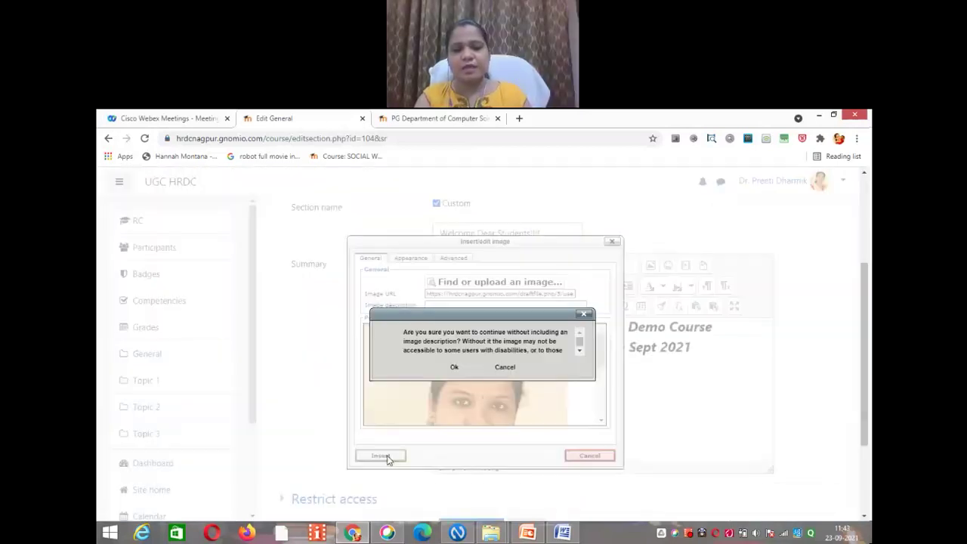
click(454, 367)
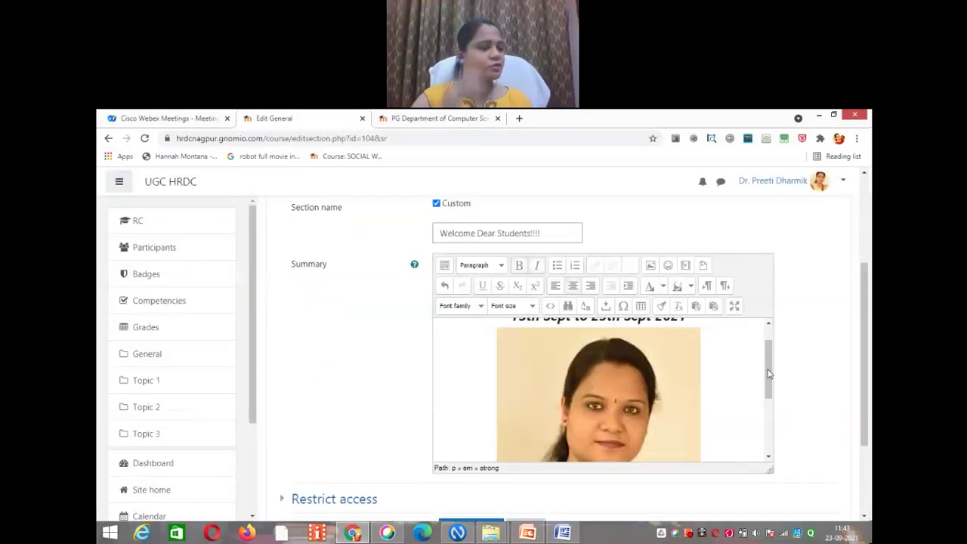
Step: Resize the photo below the course dates down to a small thumbnail
scroll(769, 376, down, 3)
scroll(766, 342, up, 5)
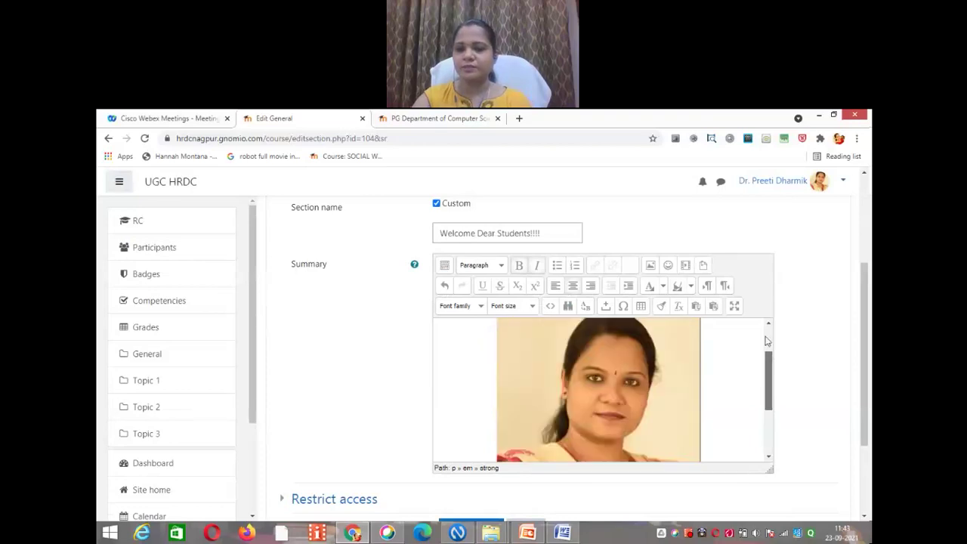
scroll(763, 417, down, 3)
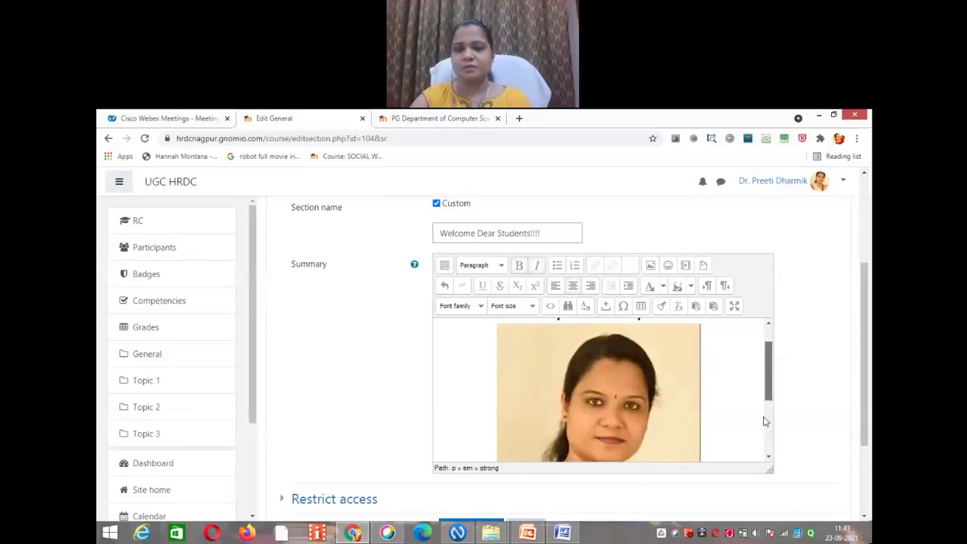
scroll(762, 438, down, 2)
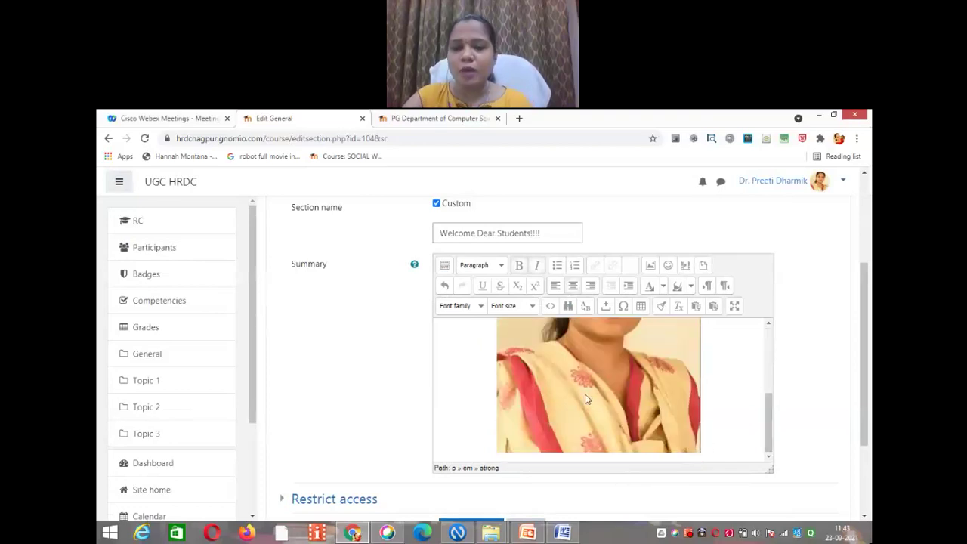
click(583, 398)
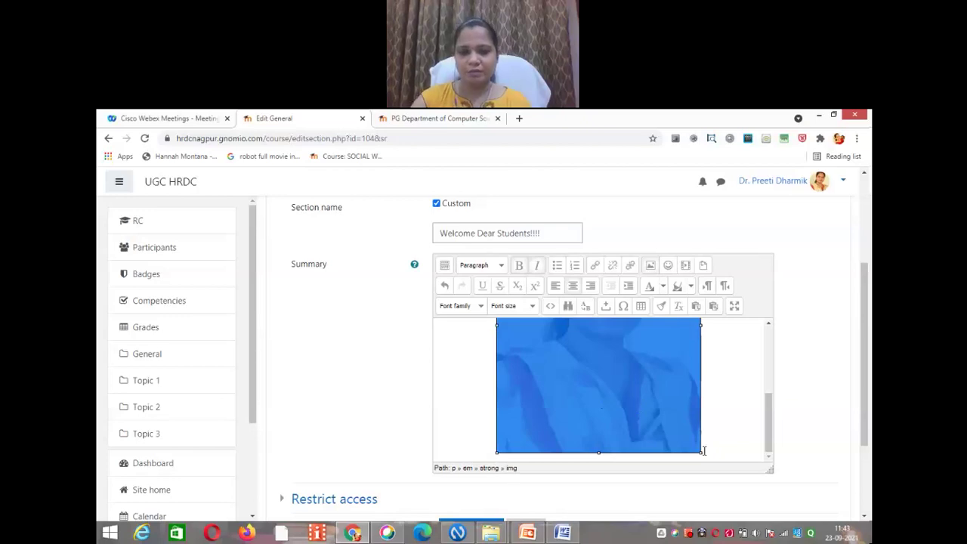
drag(687, 446, 582, 318)
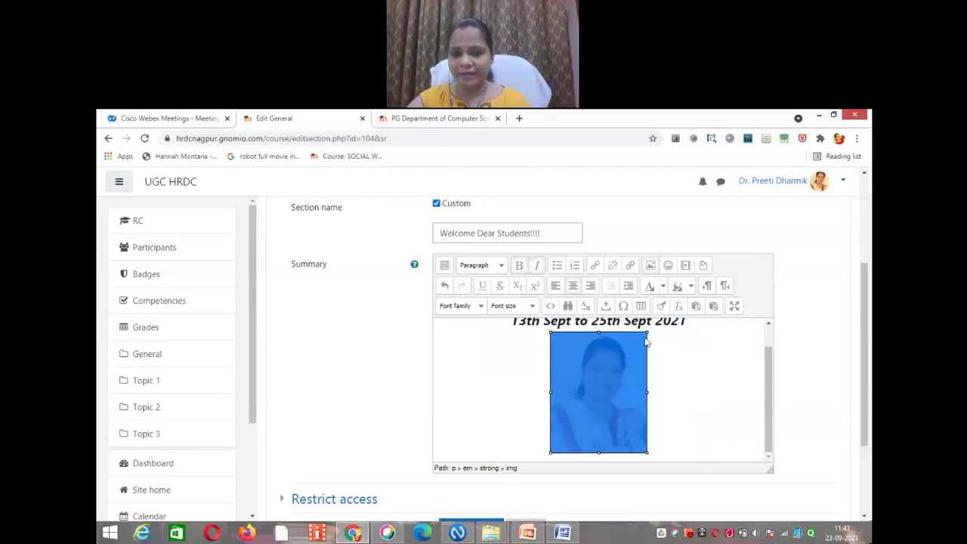
drag(647, 331, 620, 406)
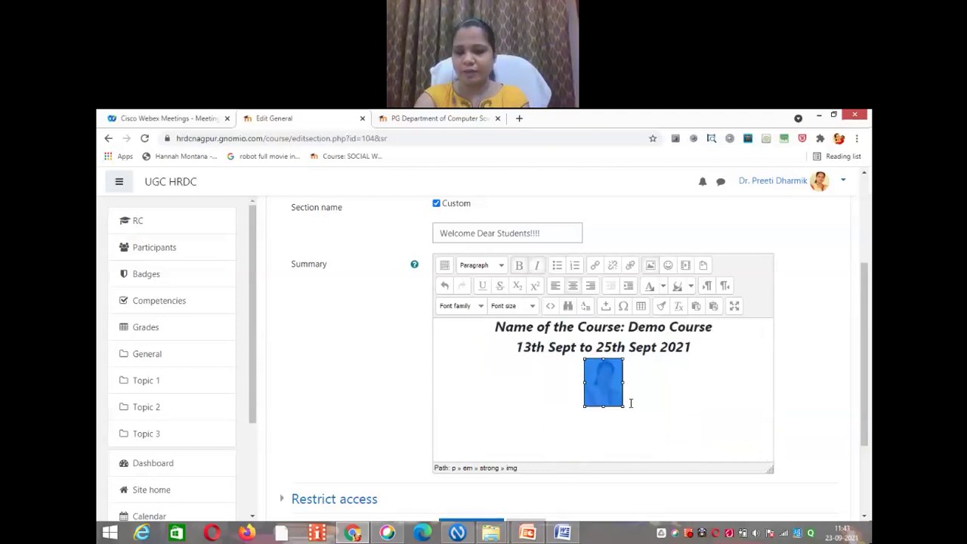
click(632, 403)
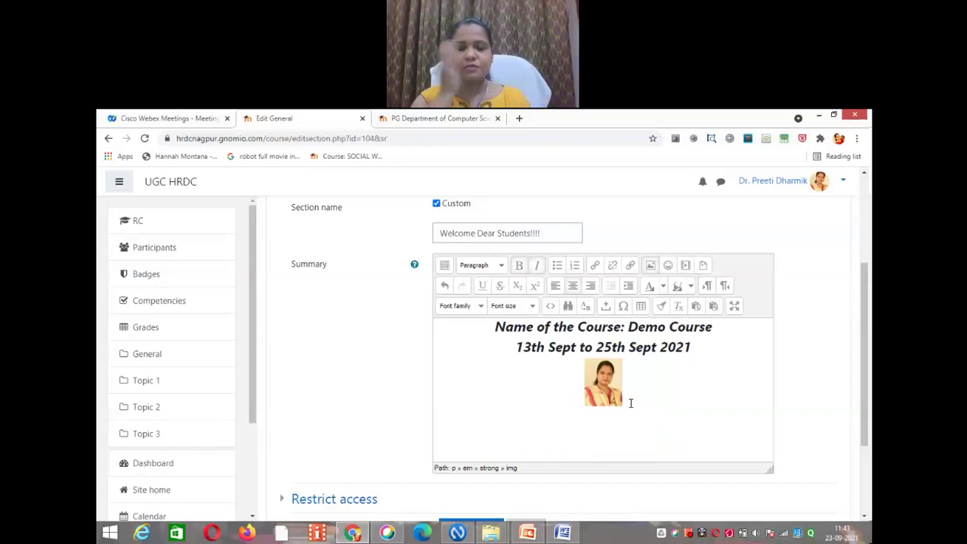
Step: Add the instructor's name on a new centred line below the photo
key(Return)
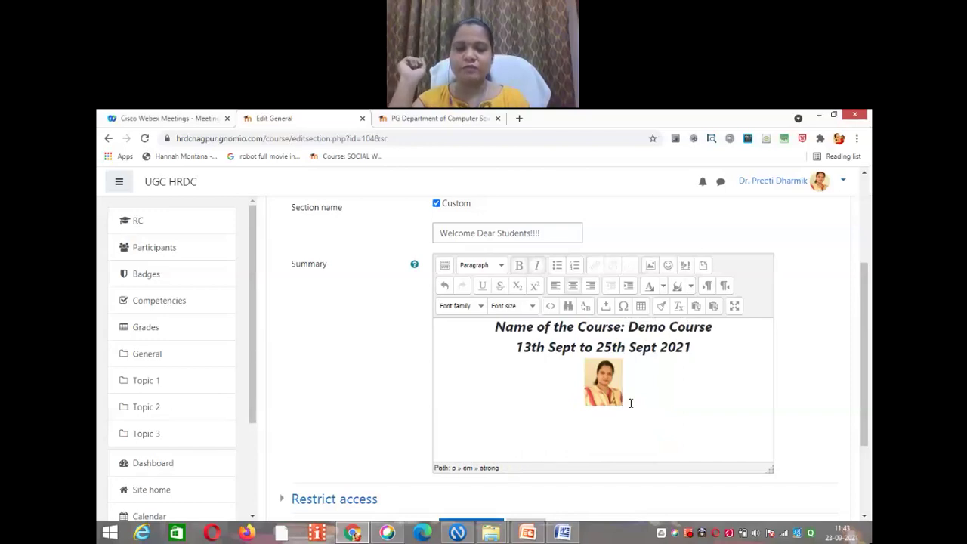
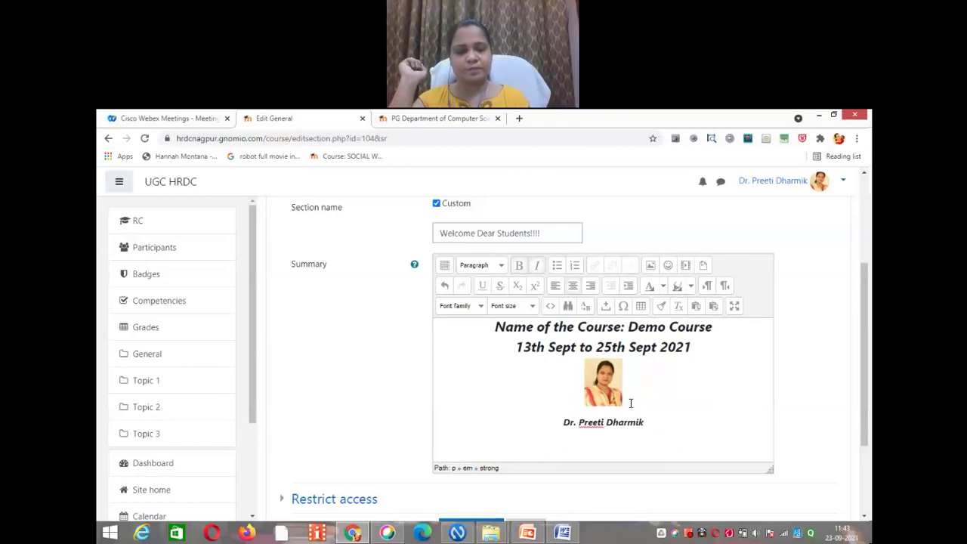
key(Return)
Step: Add a 'Contact details:' line with the phone number and e-mail address, fixing the 'COntact' typo
text(COnt)
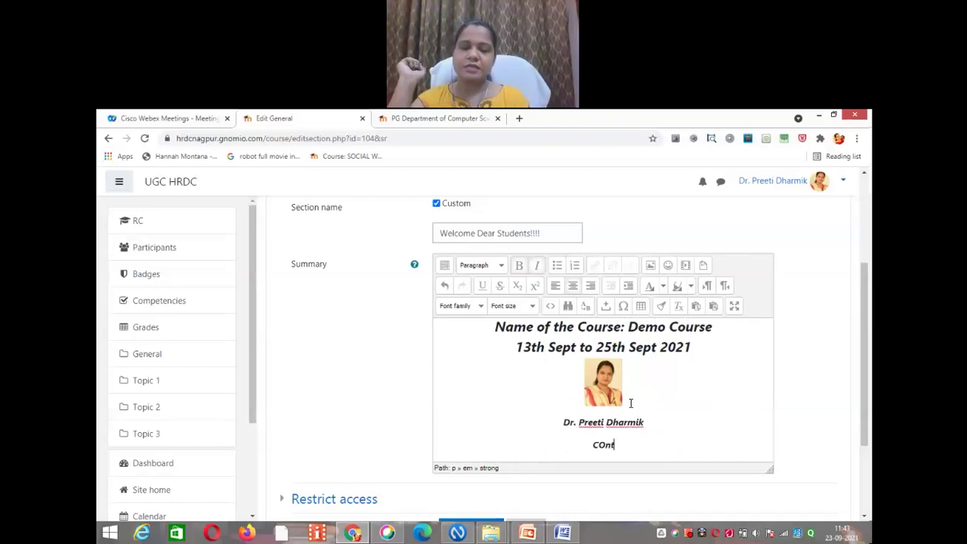
text(act det)
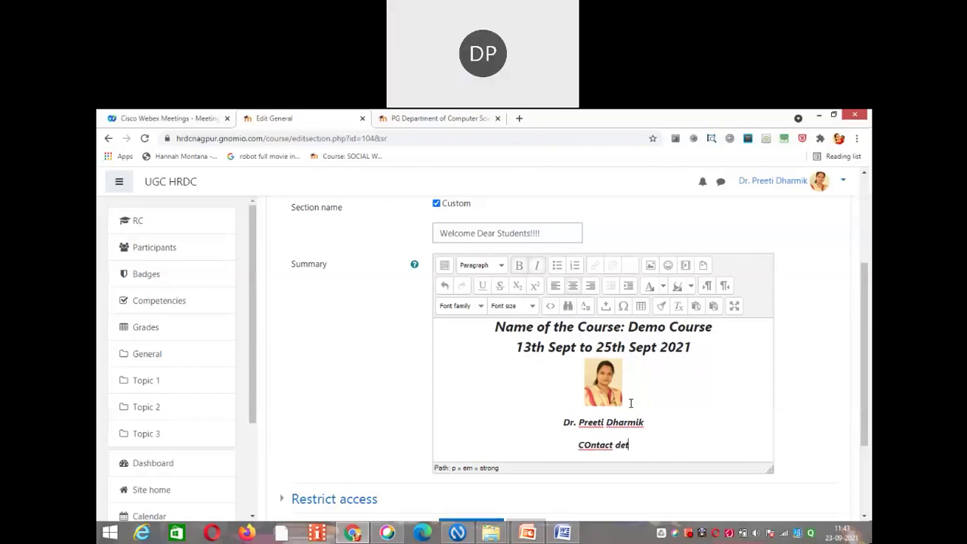
text(ails:)
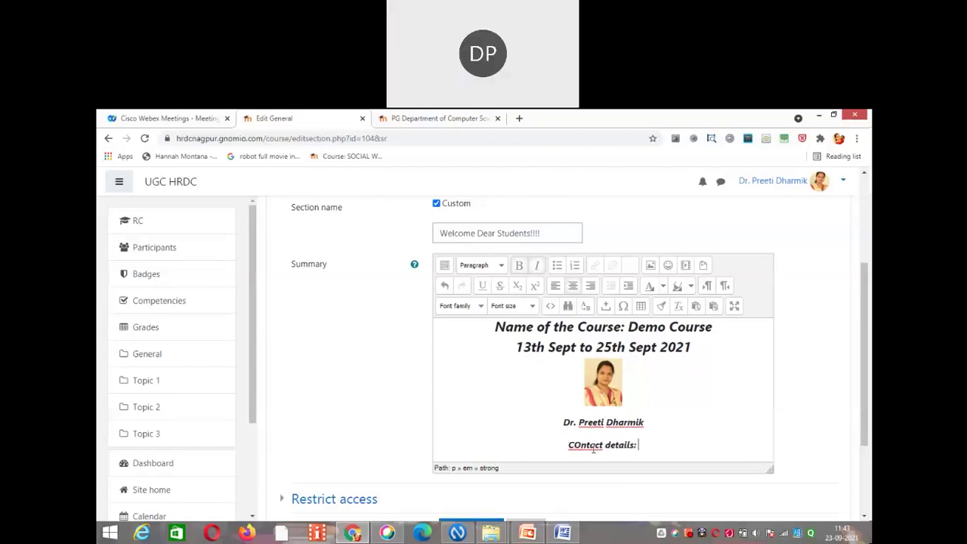
click(582, 446)
key(BackSpace)
text(o)
click(637, 446)
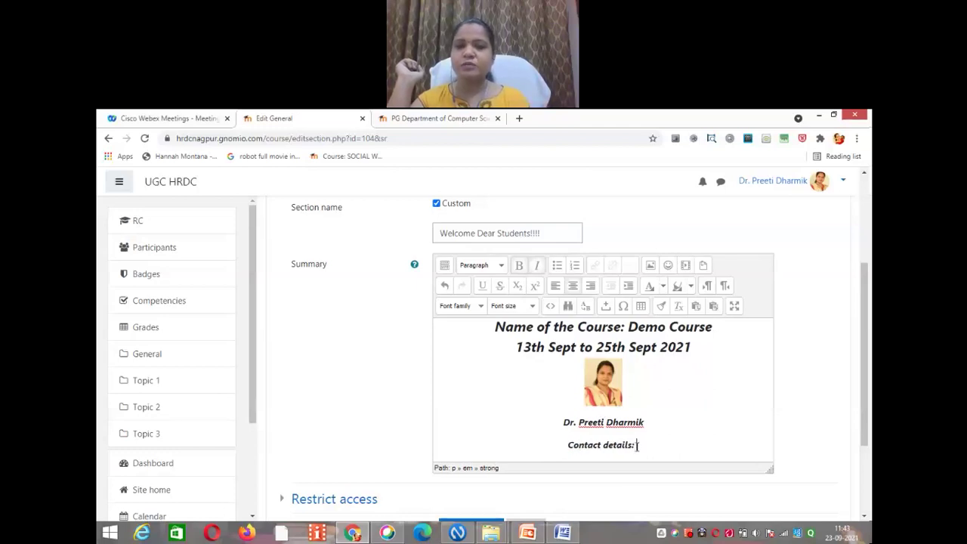
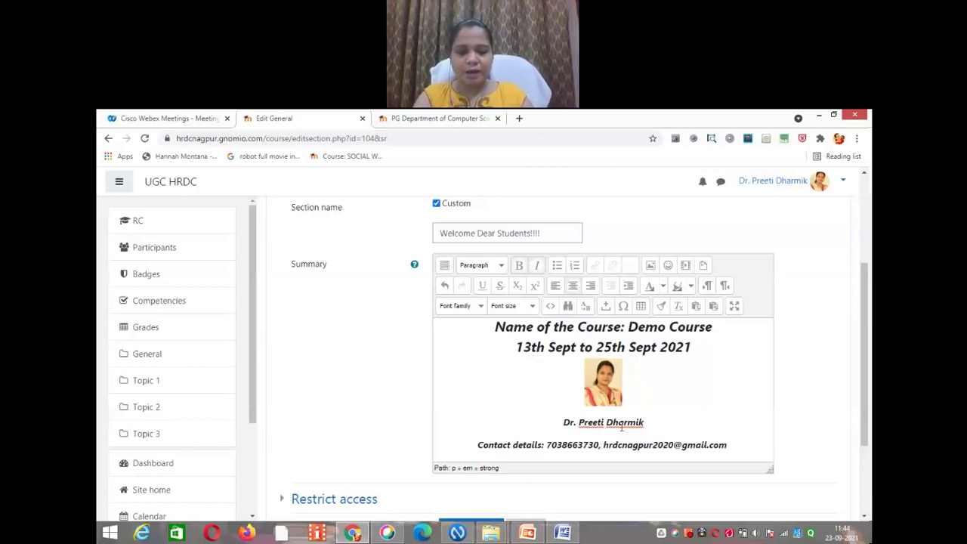
Step: Type 'Brief Biodata/ About me' on a new line after the contact details and select it
key(Return)
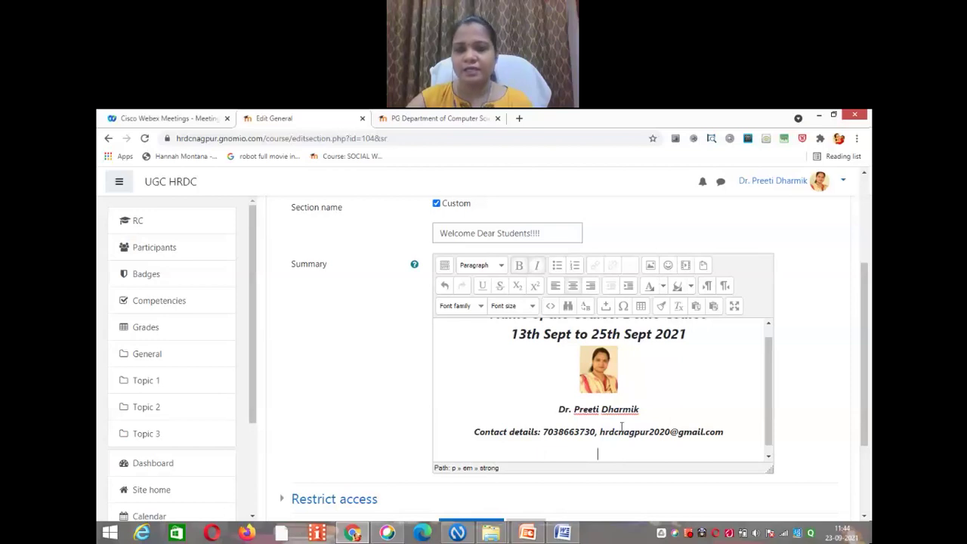
scroll(769, 430, down, 1)
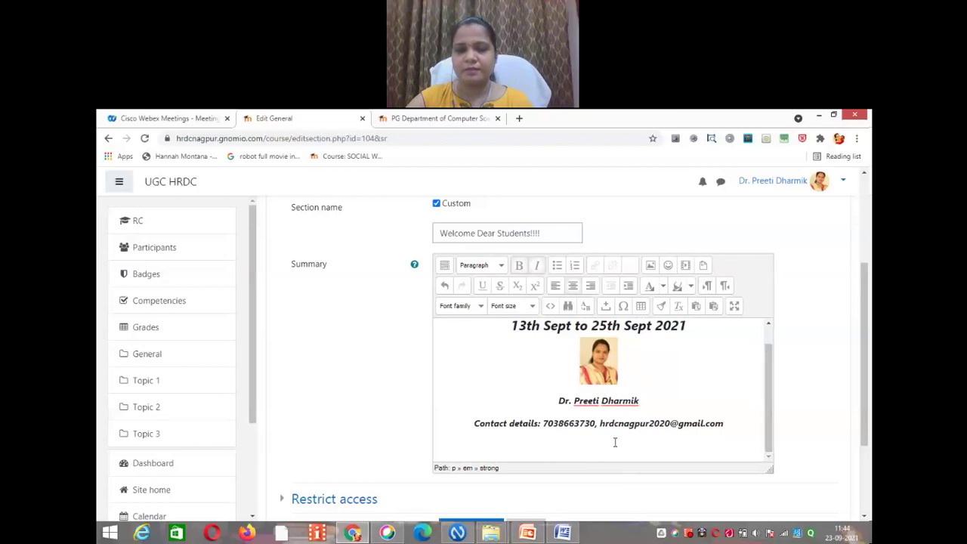
text(Brief )
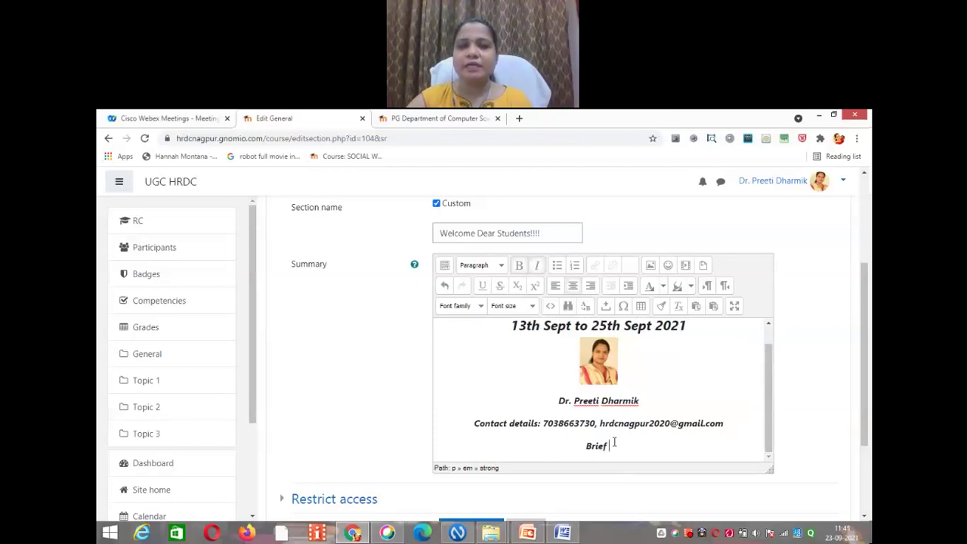
text(Bioda)
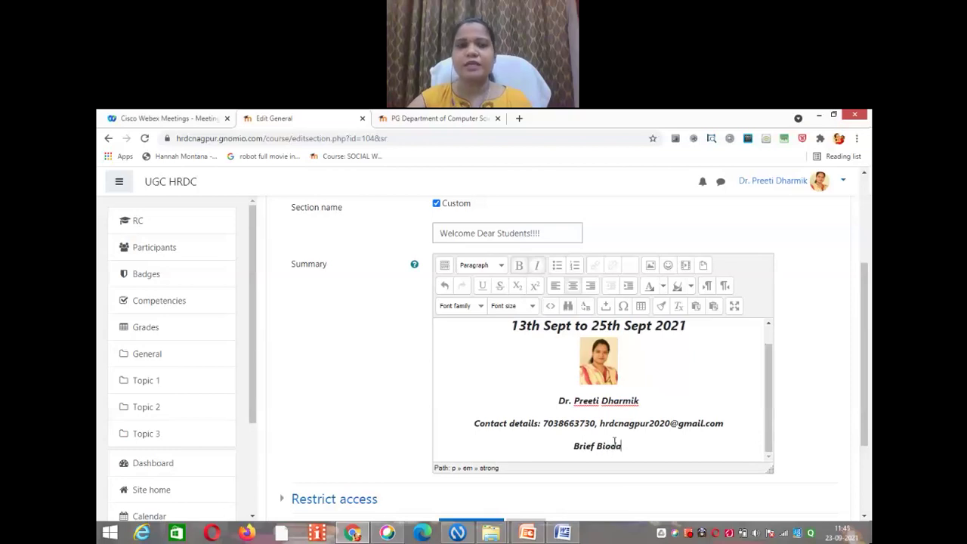
text(ta)
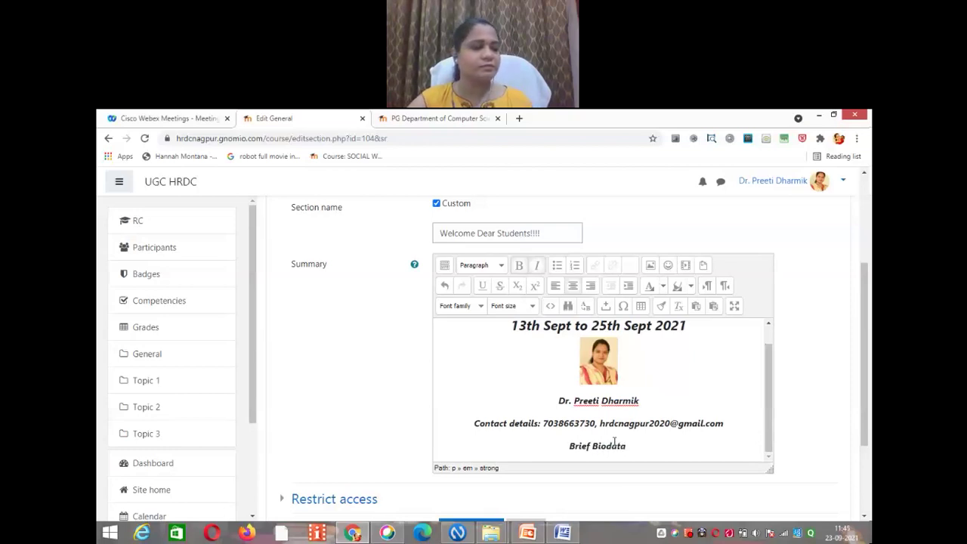
text(/ About me)
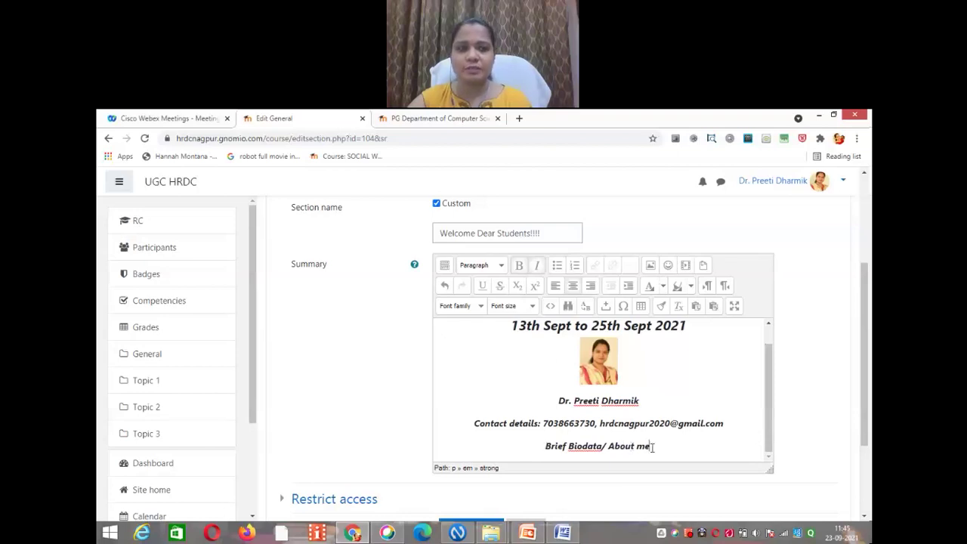
drag(652, 446, 546, 446)
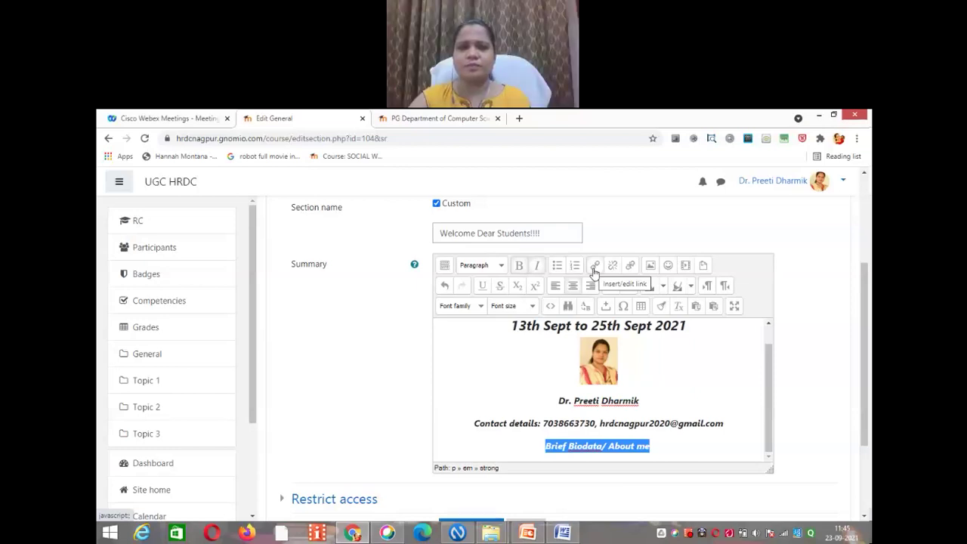
Step: Reselect 'Brief Biodata/ About me', open the Insert/edit link dialog, and zoom the page to 90%
click(641, 456)
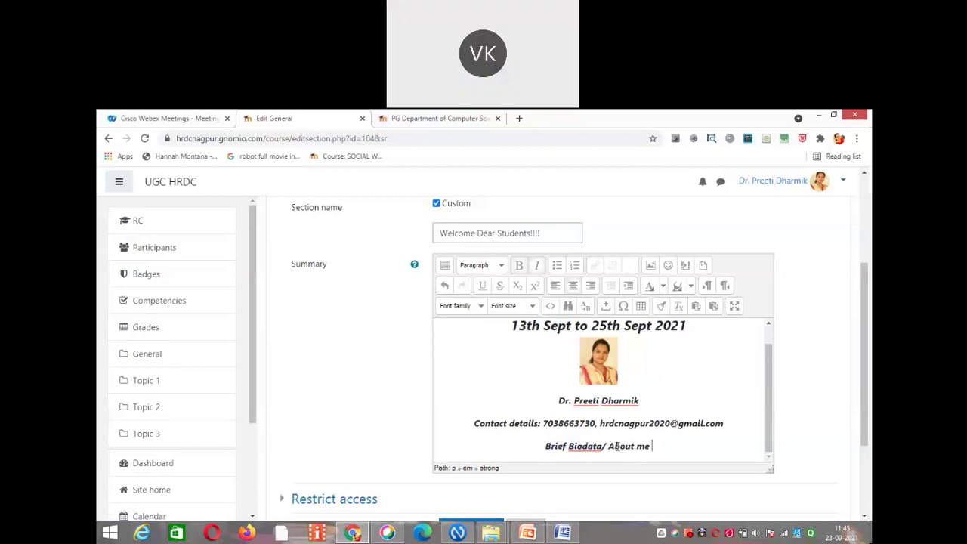
drag(651, 446, 546, 446)
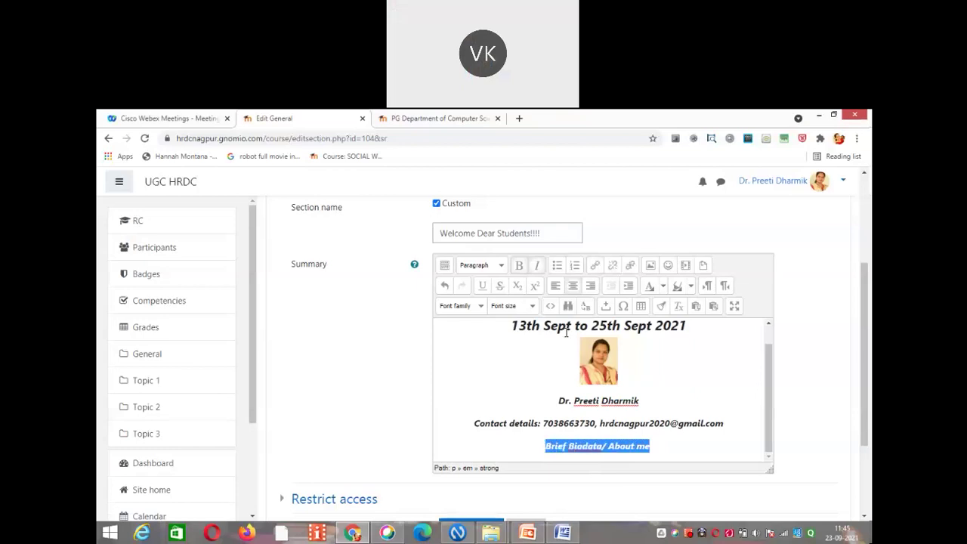
click(596, 268)
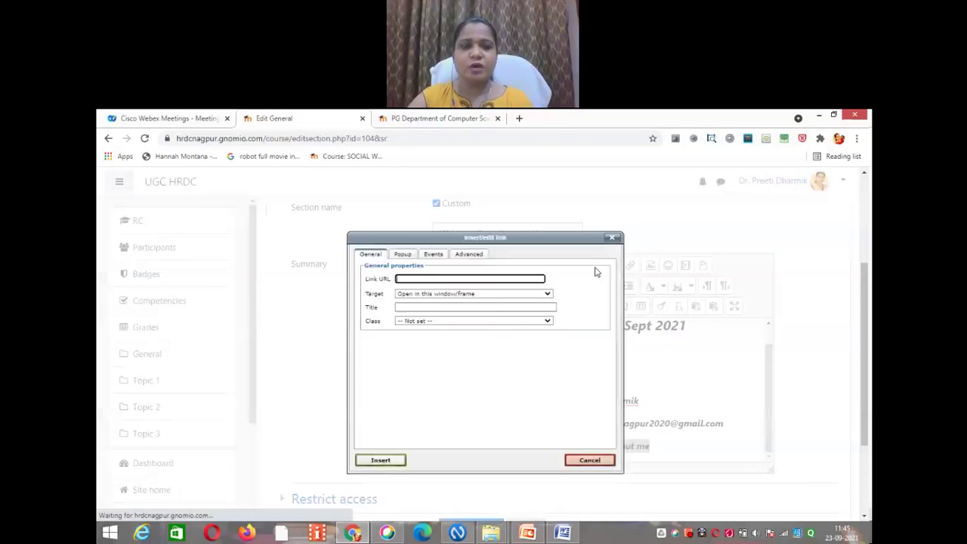
key(ctrl+minus)
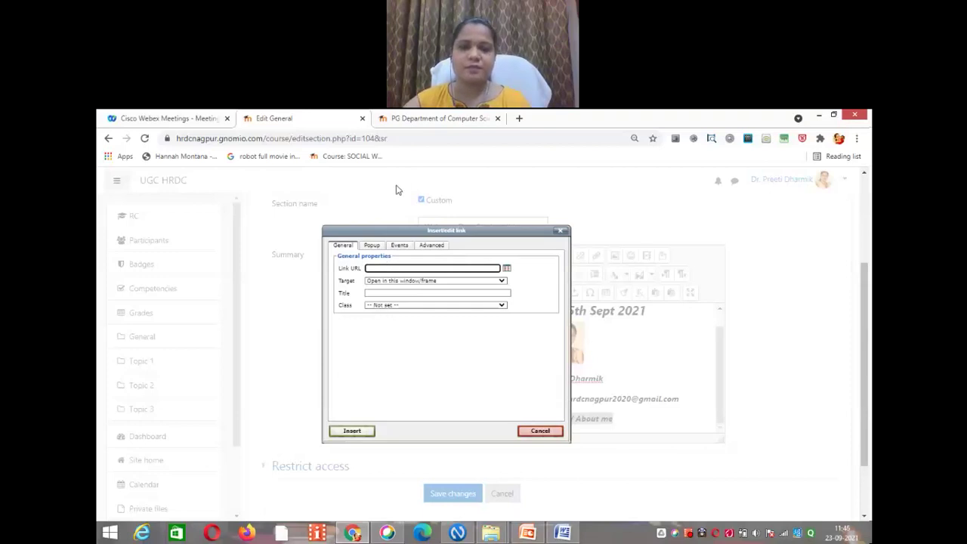
Step: In the third tab, go to google.com and open Google Drive from the apps grid
click(398, 121)
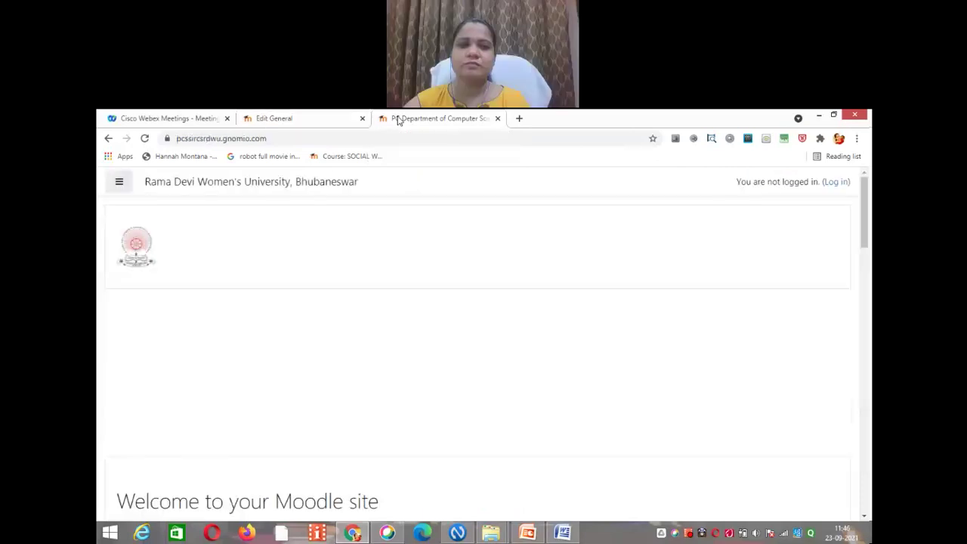
click(354, 141)
text(www.google)
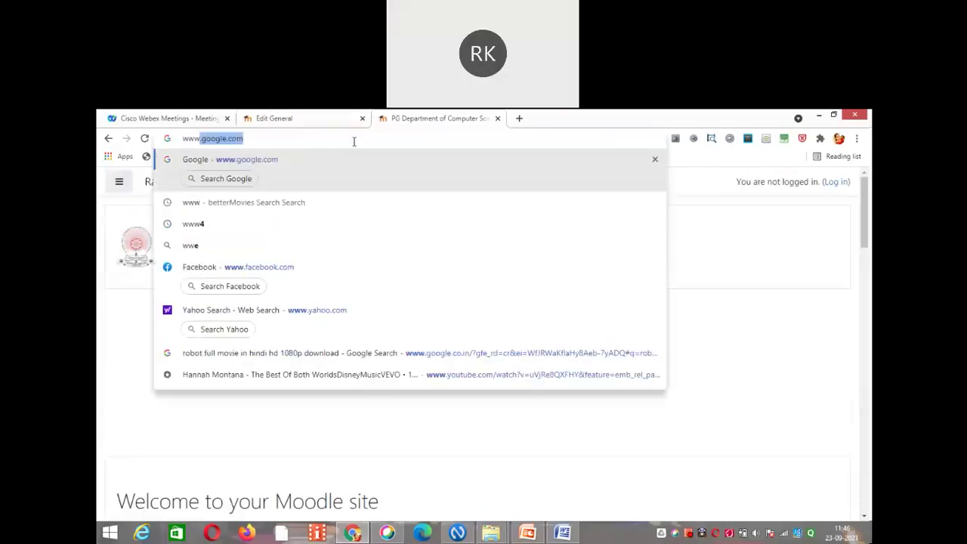
key(Return)
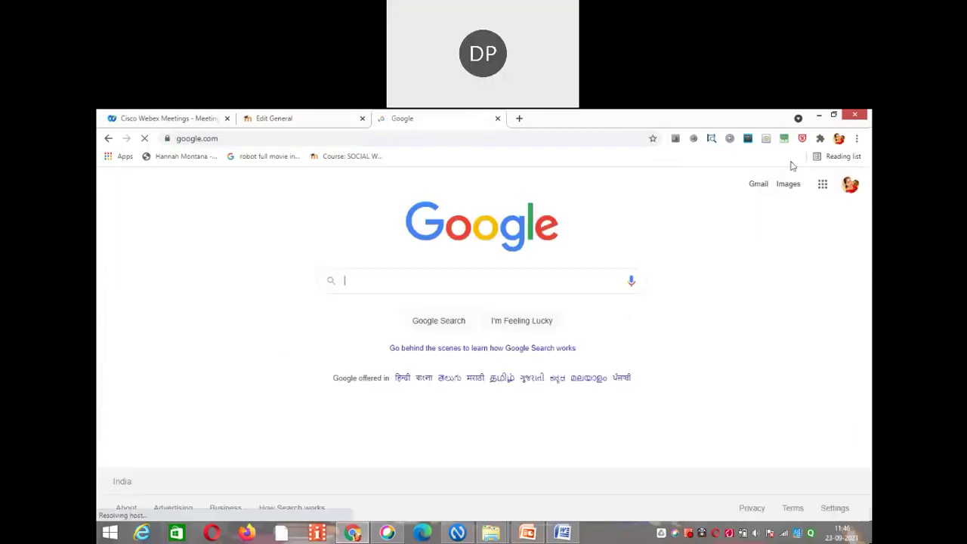
click(823, 185)
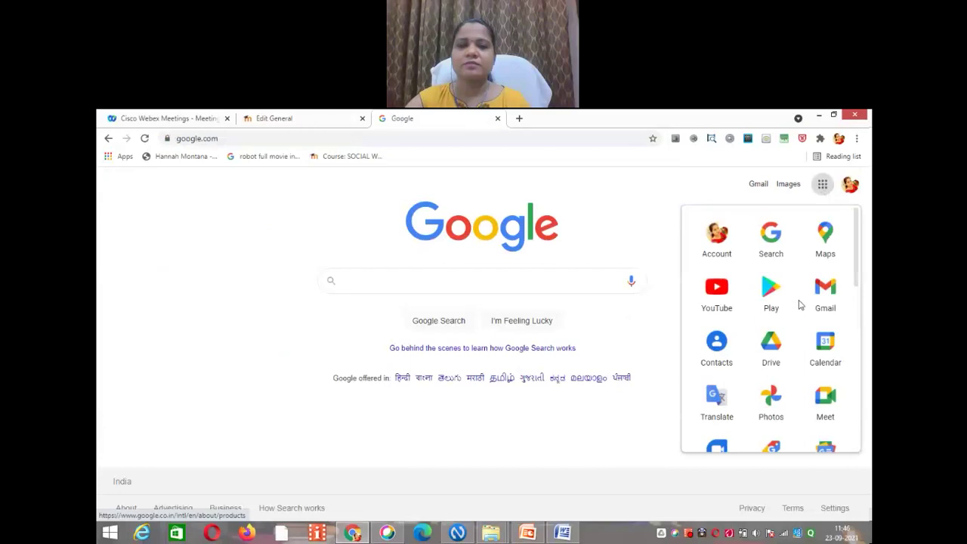
click(776, 342)
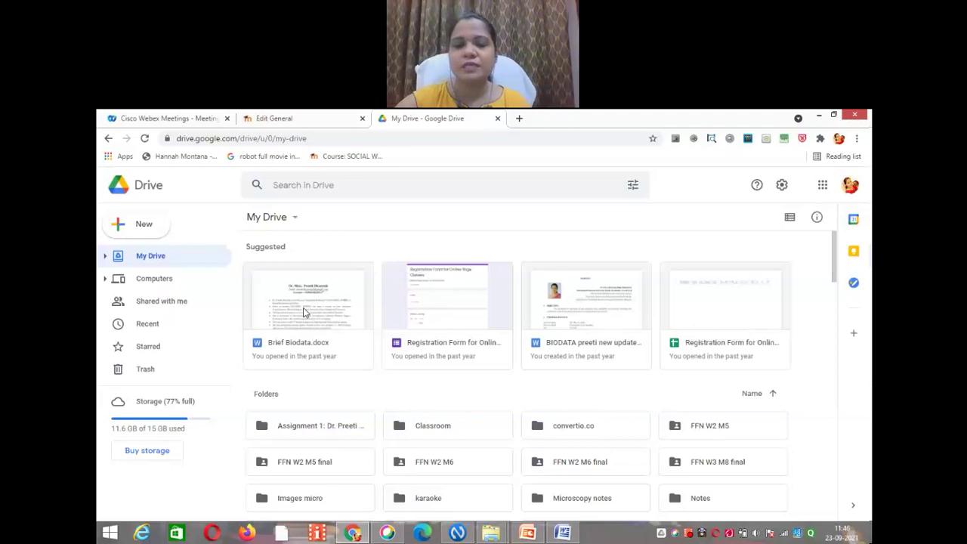
Step: Copy the shareable link to Brief Biodata.docx and bring it to Moodle's Link URL field
click(305, 312)
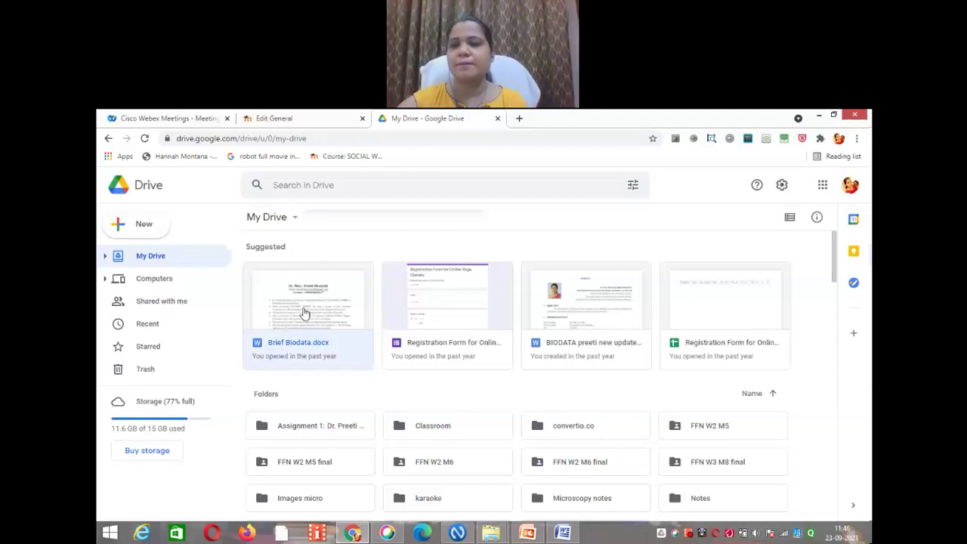
right_click(305, 312)
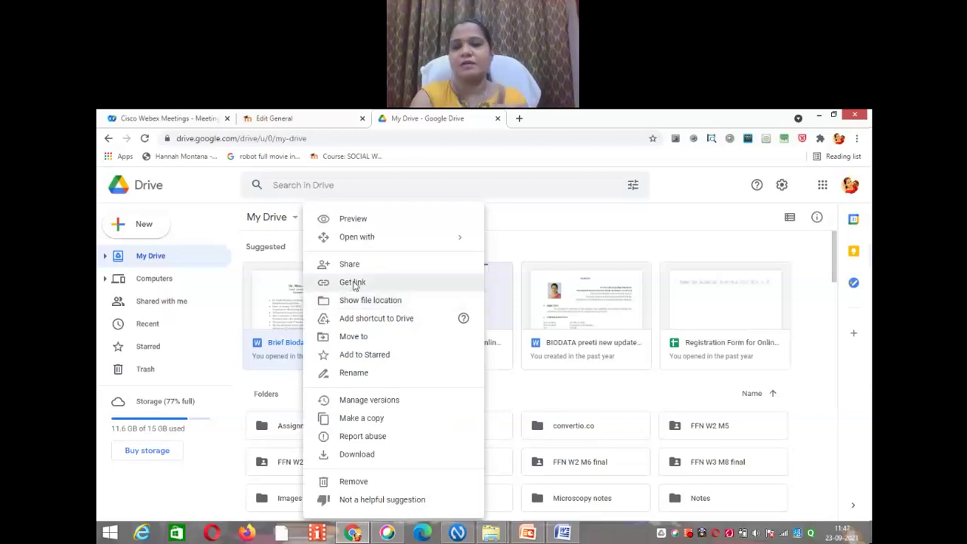
click(353, 283)
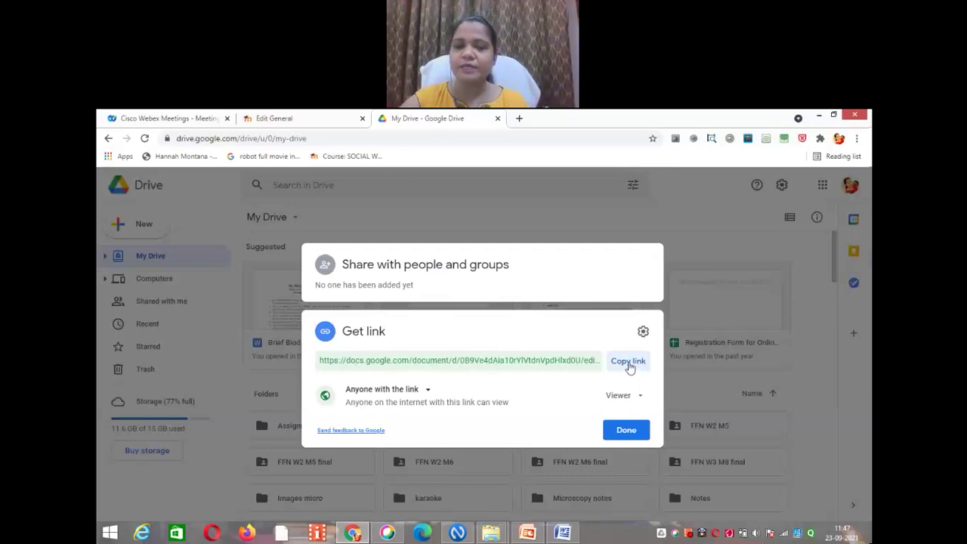
click(628, 363)
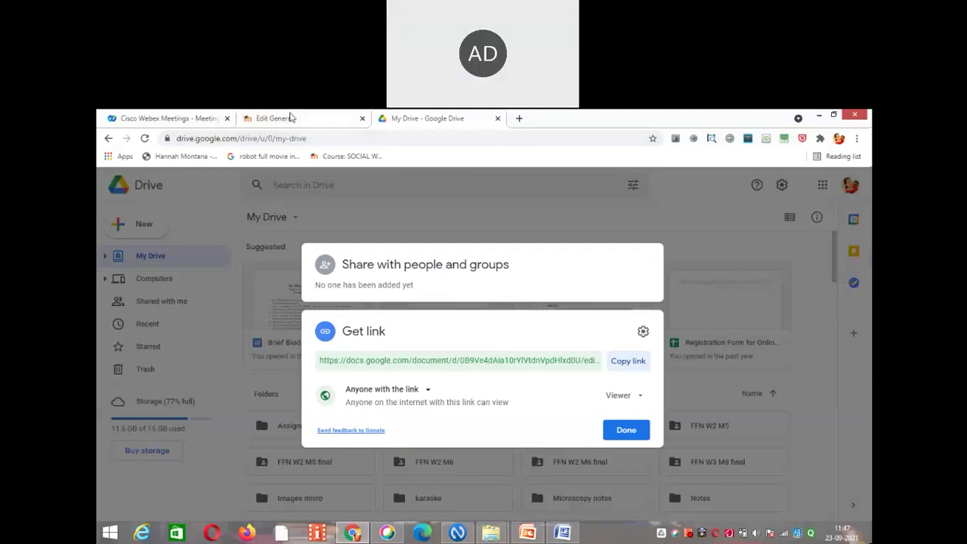
click(291, 117)
right_click(376, 269)
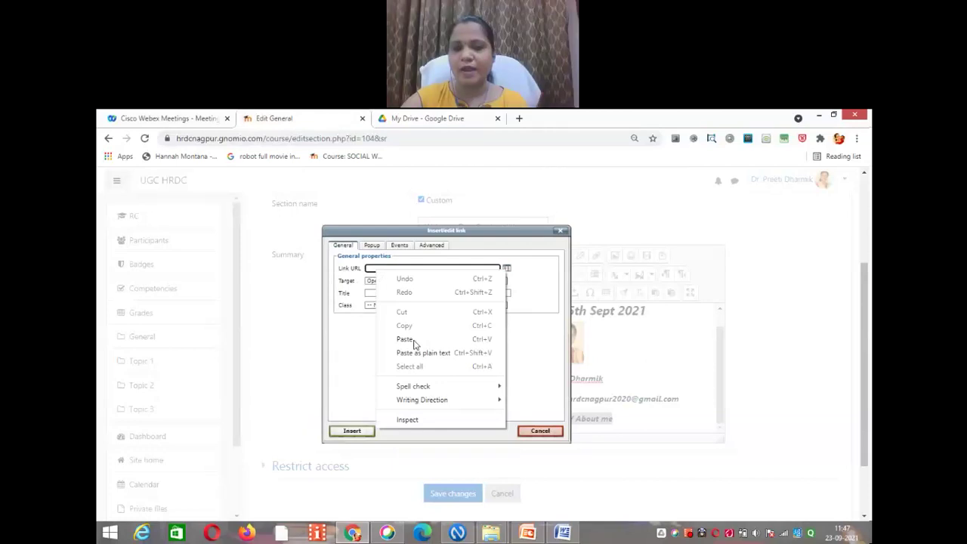
Step: Paste the Drive link as the URL for 'Brief Biodata/ About me' and save the section
click(405, 339)
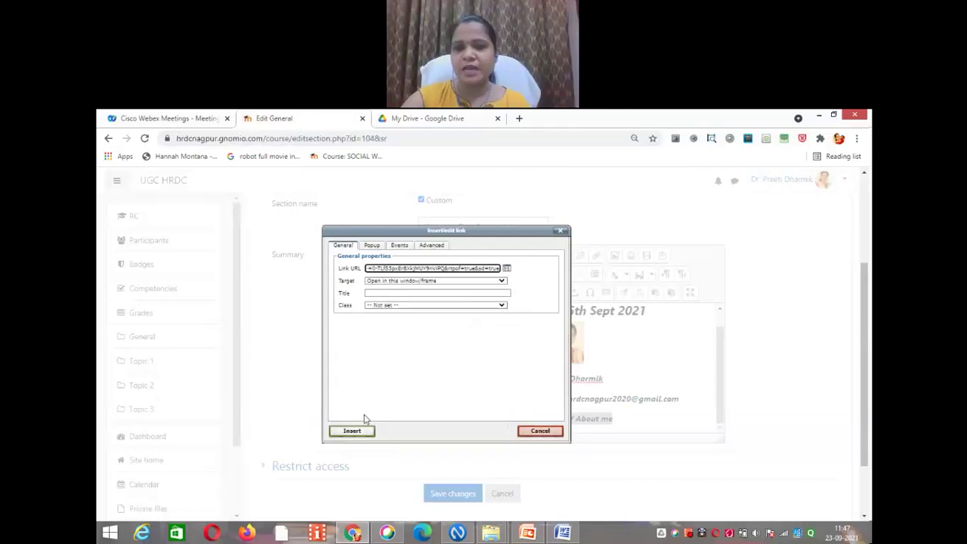
click(356, 433)
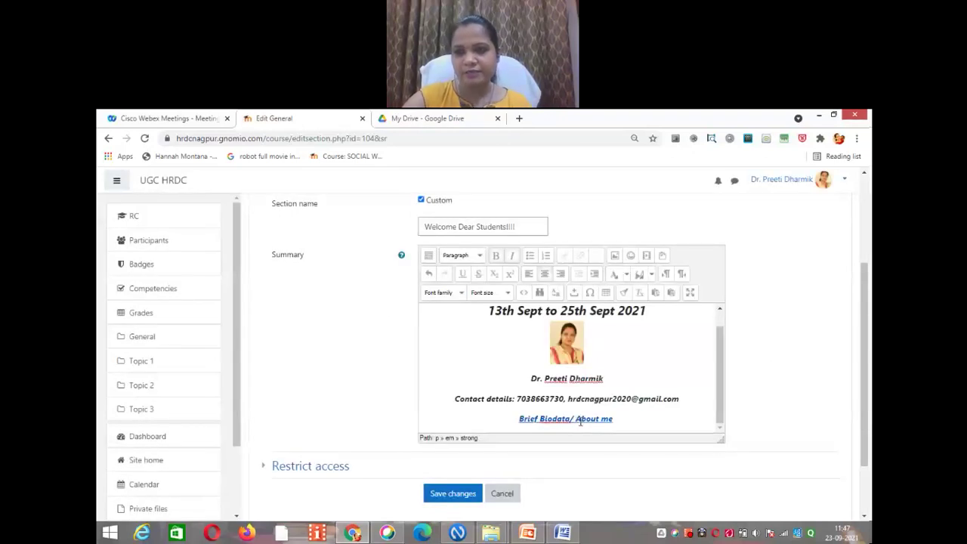
click(452, 495)
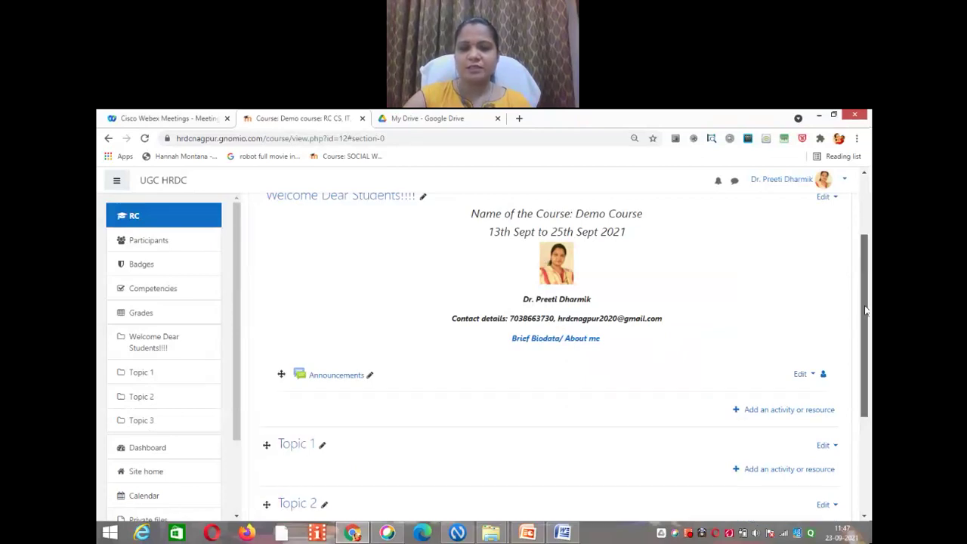
scroll(866, 311, up, 1)
drag(866, 305, 866, 289)
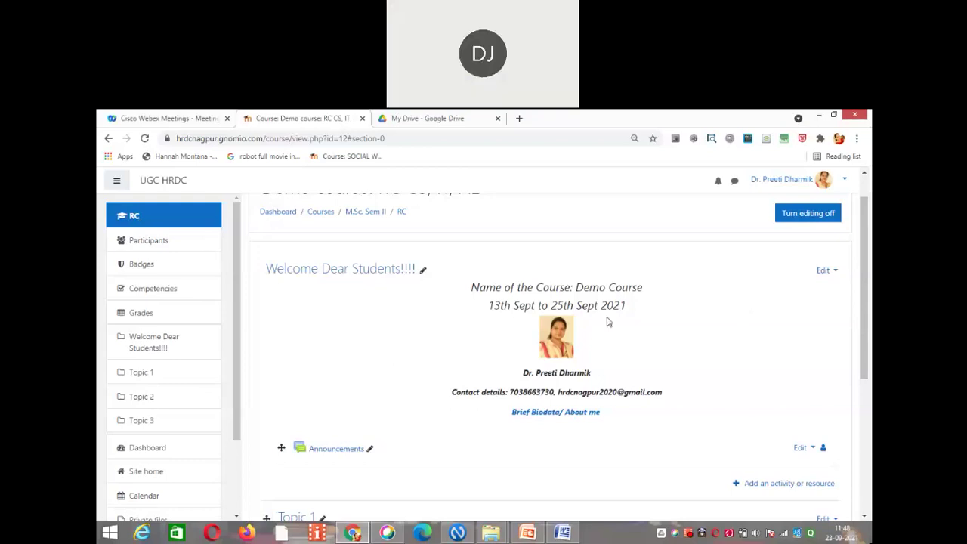
Step: Open the Welcome Dear Students section for editing
click(836, 274)
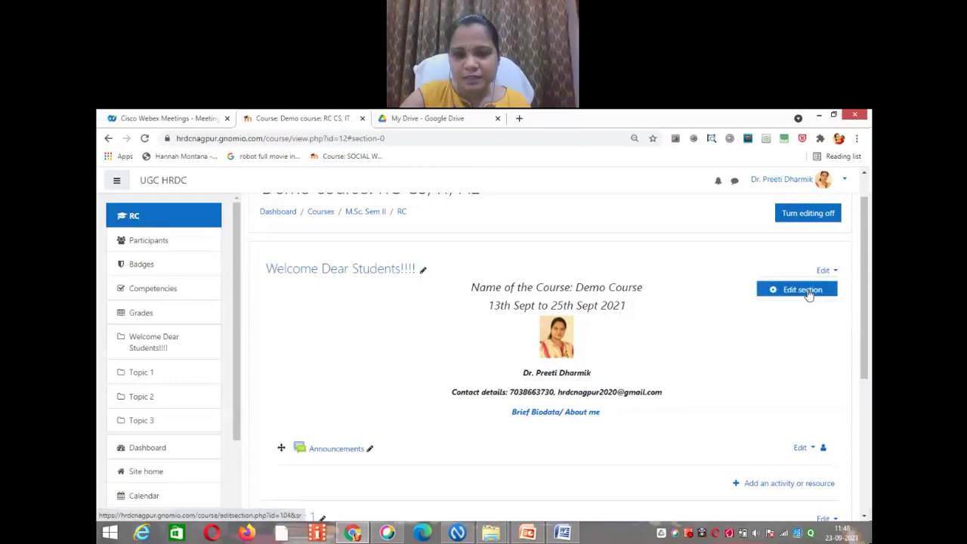
click(807, 292)
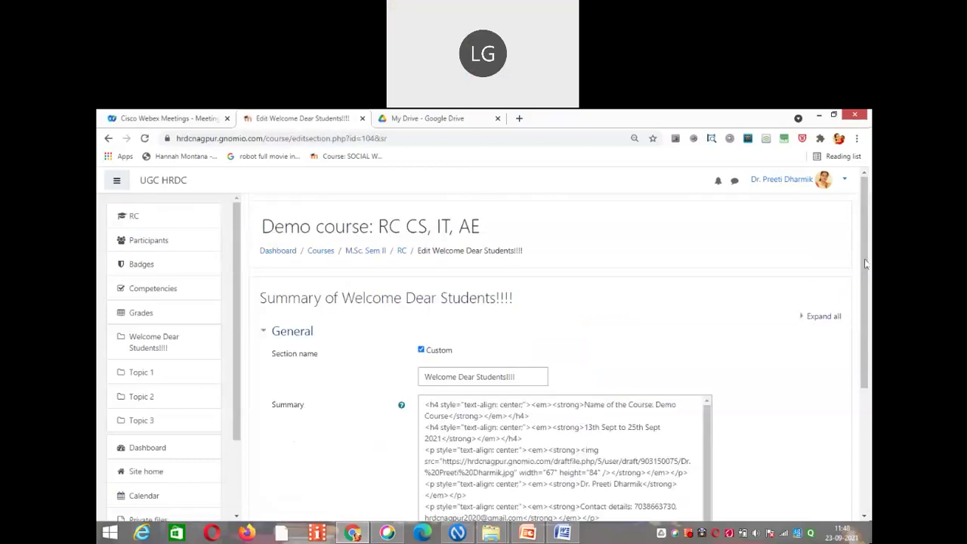
drag(867, 263, 868, 340)
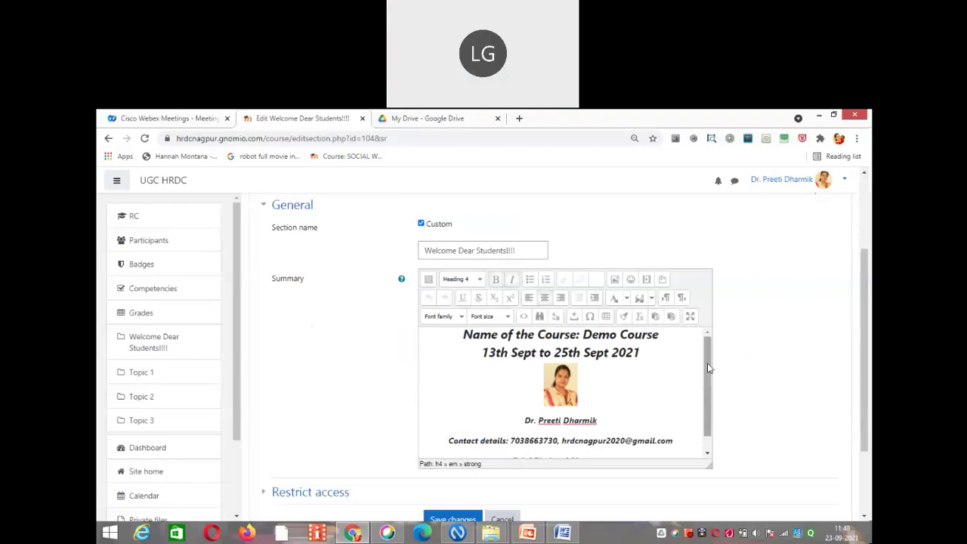
drag(709, 368, 709, 378)
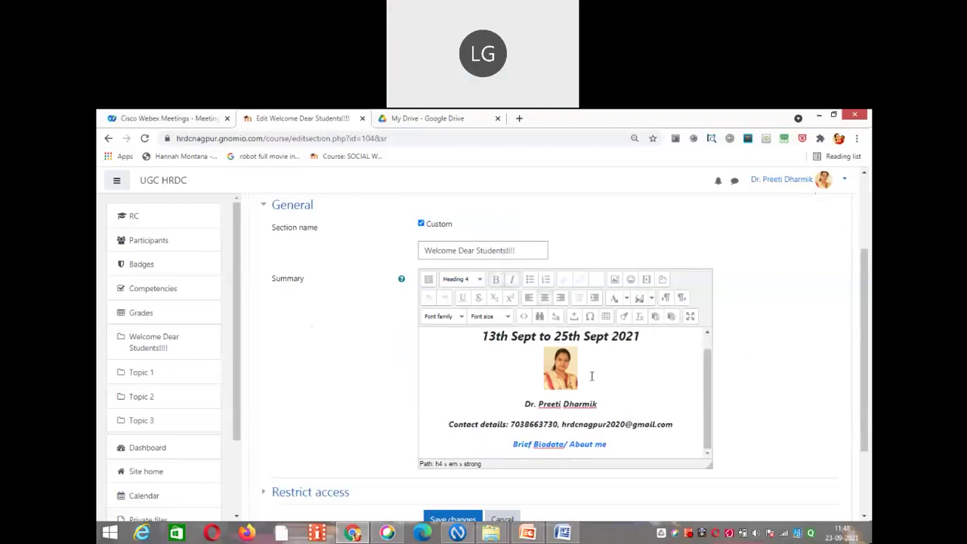
Step: Add an 'About Myself' line below 'About me', select it and start a link
click(615, 444)
key(Return)
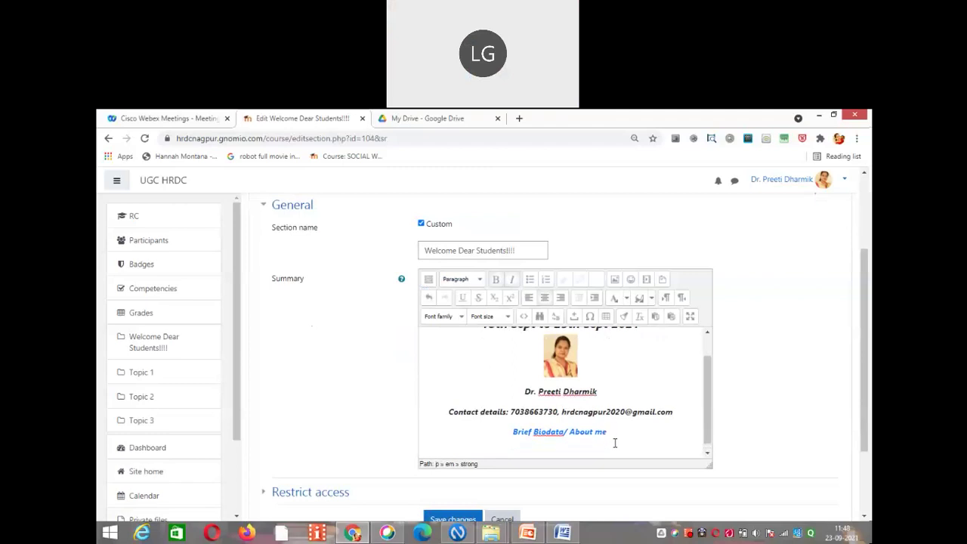
text(About My)
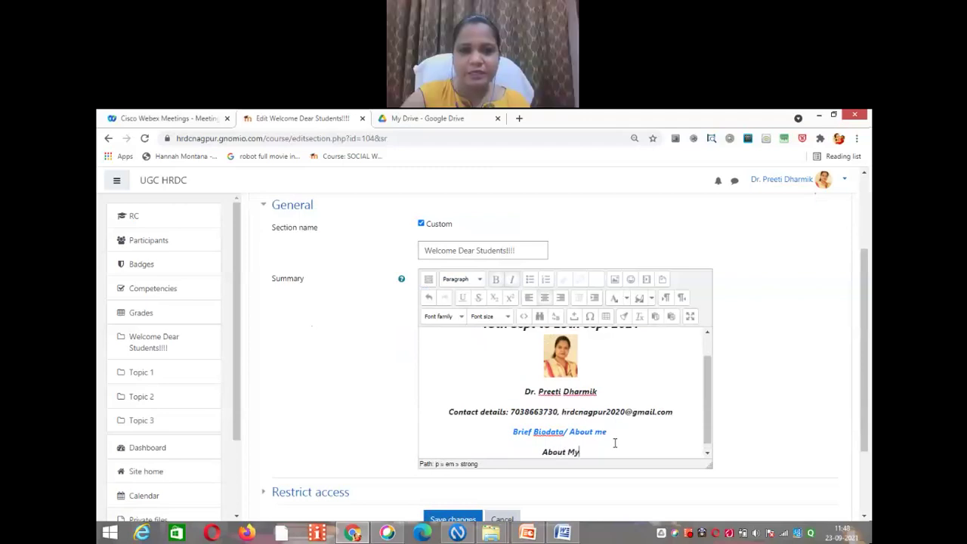
text(self)
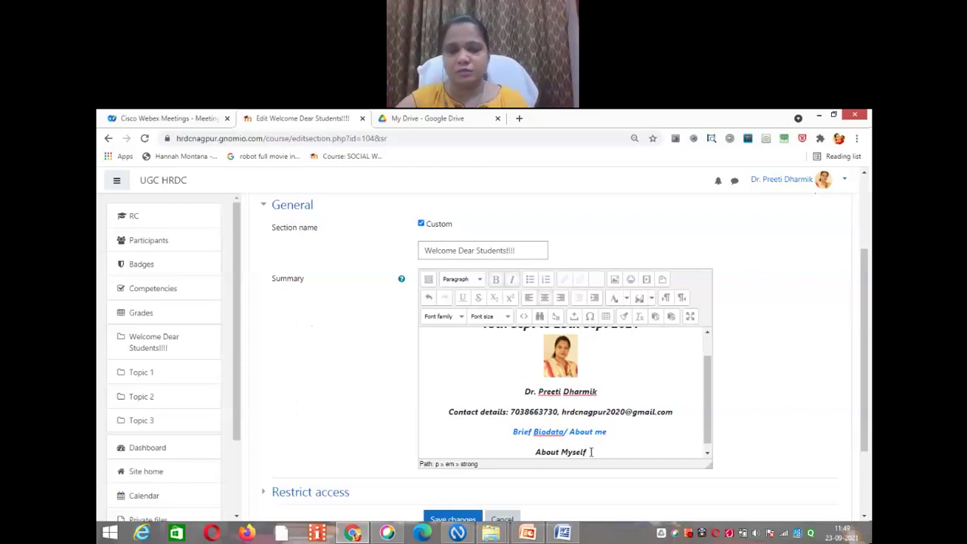
drag(586, 451, 538, 452)
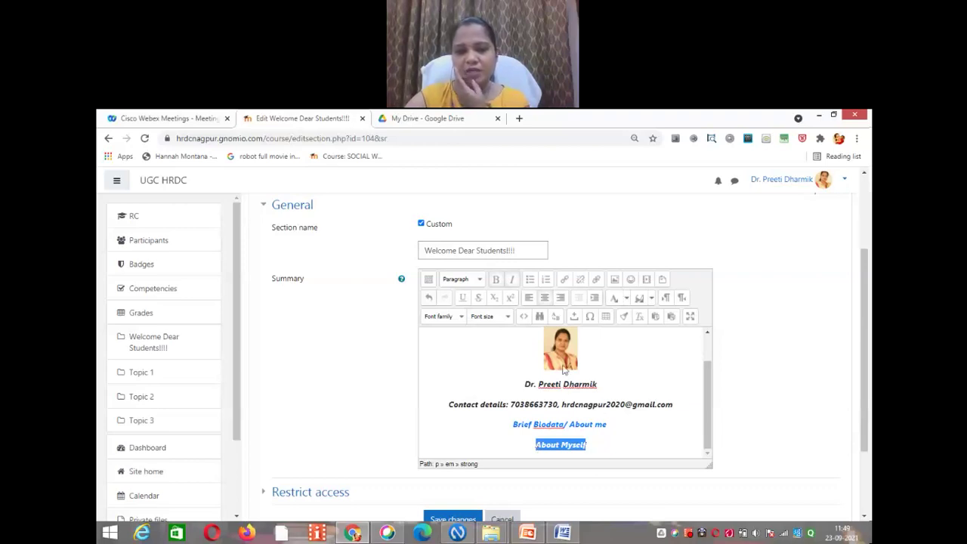
click(564, 279)
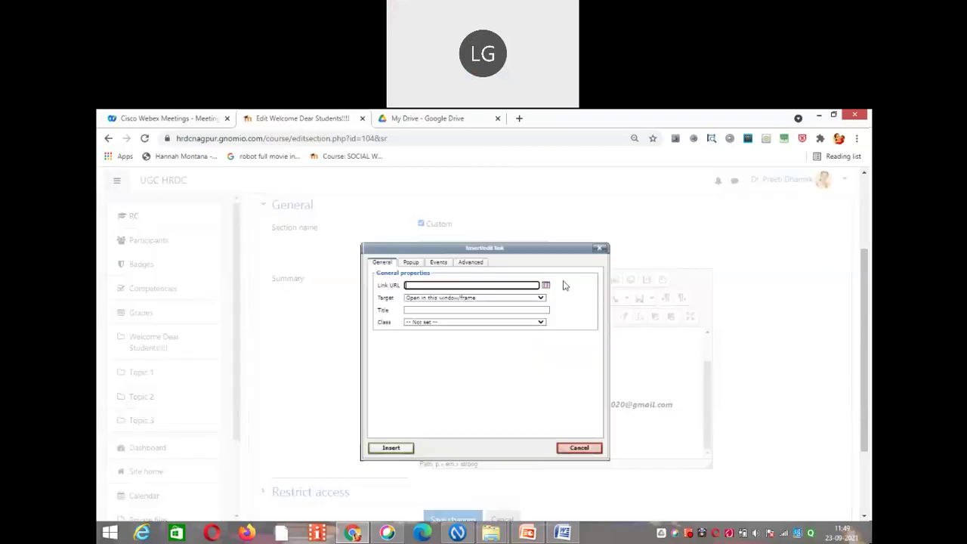
Step: Copy the Brief Biodata document's shareable link again from Google Drive
click(398, 121)
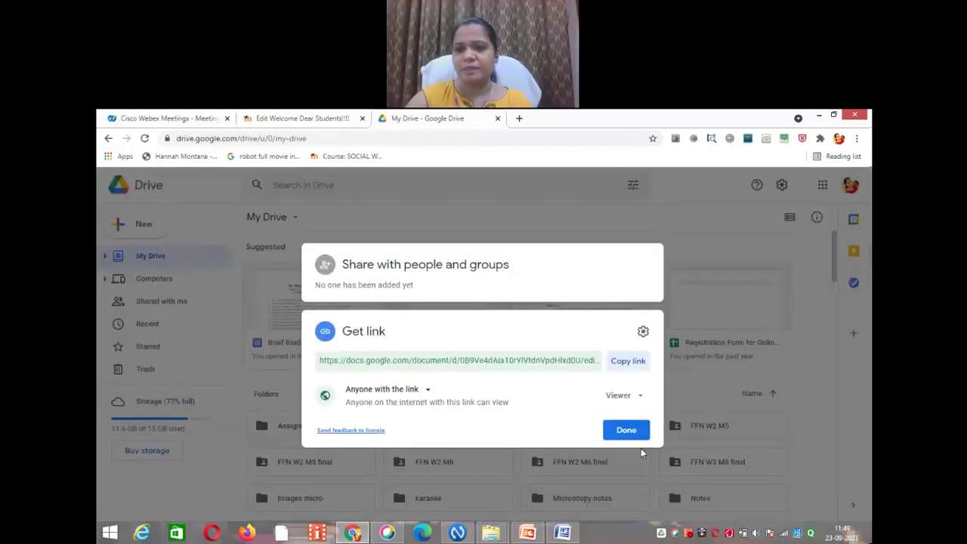
click(627, 431)
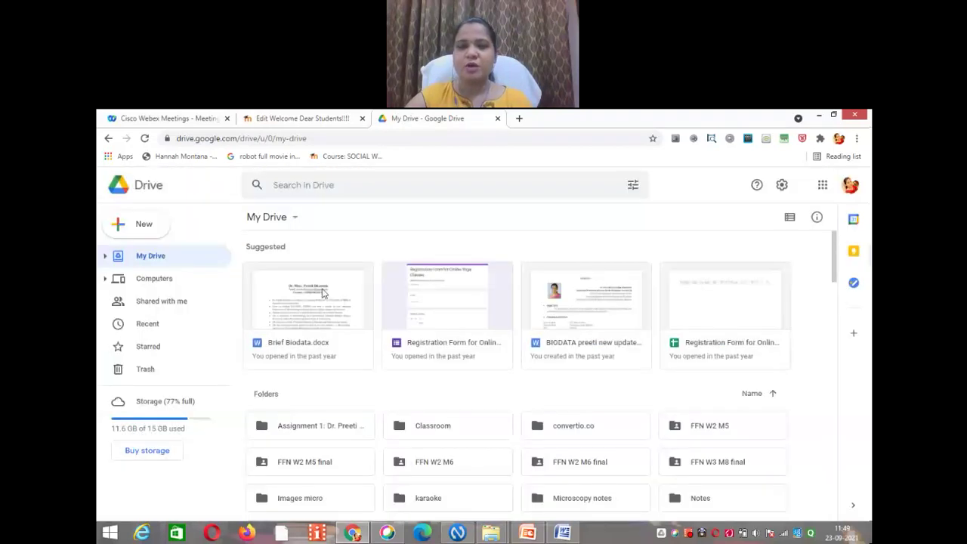
click(322, 292)
right_click(323, 294)
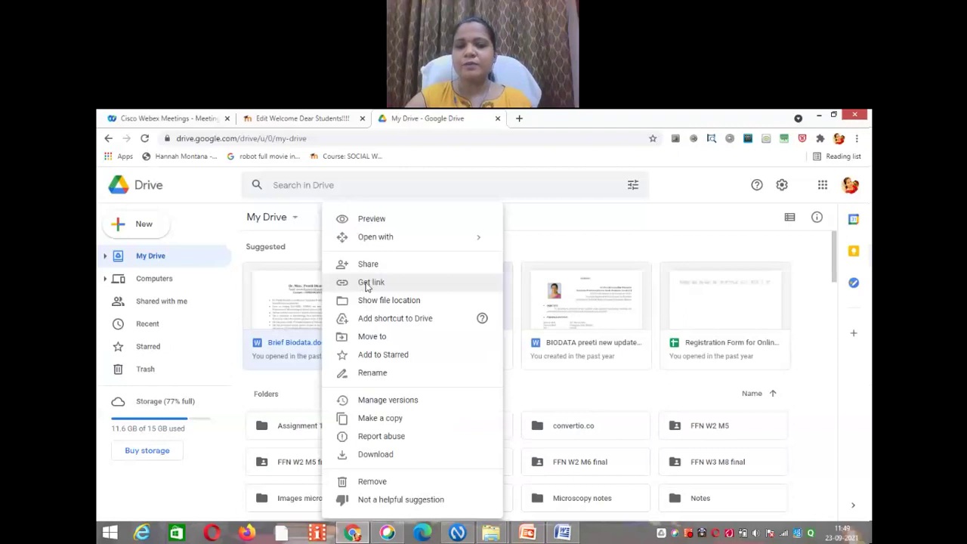
click(367, 285)
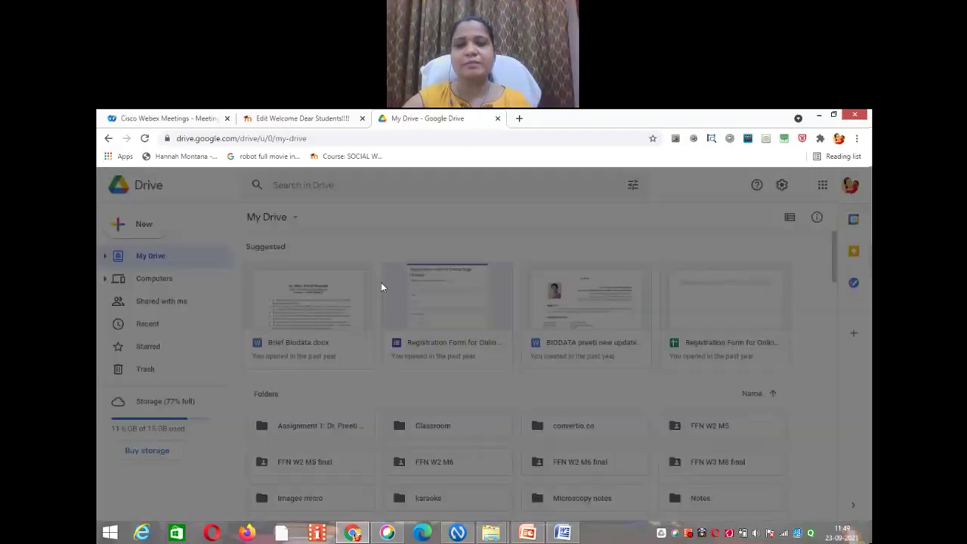
click(619, 366)
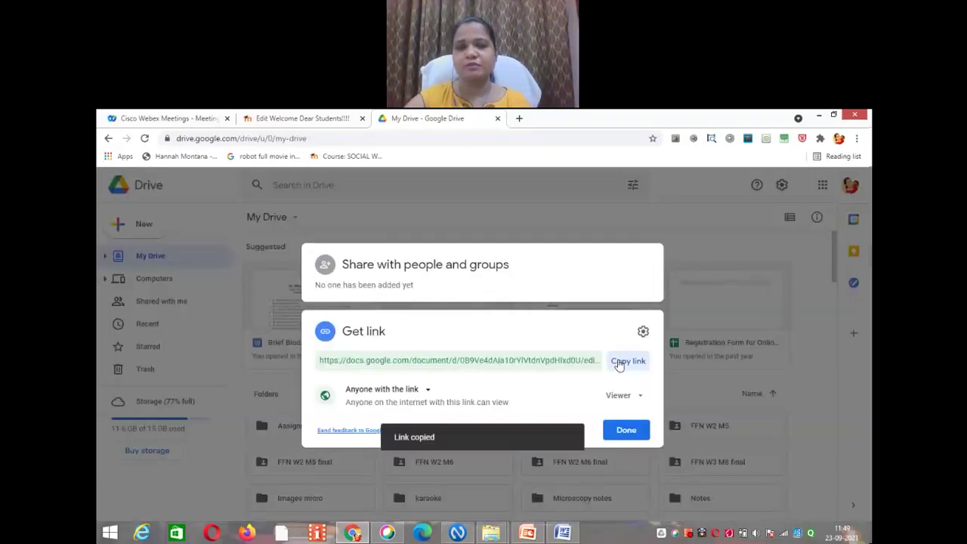
click(305, 121)
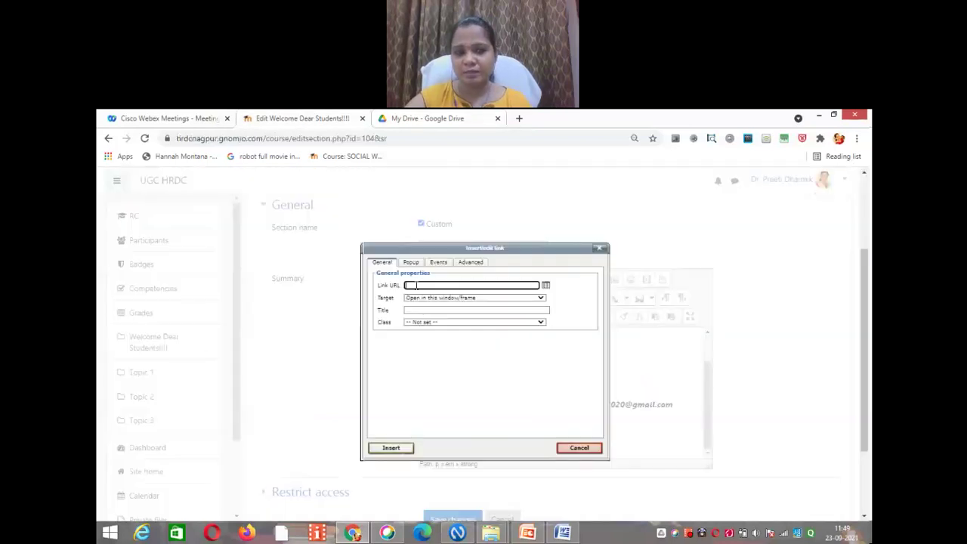
Step: Link 'About Myself' to the copied biodata document URL and save the Welcome Dear Students section
right_click(416, 285)
click(446, 356)
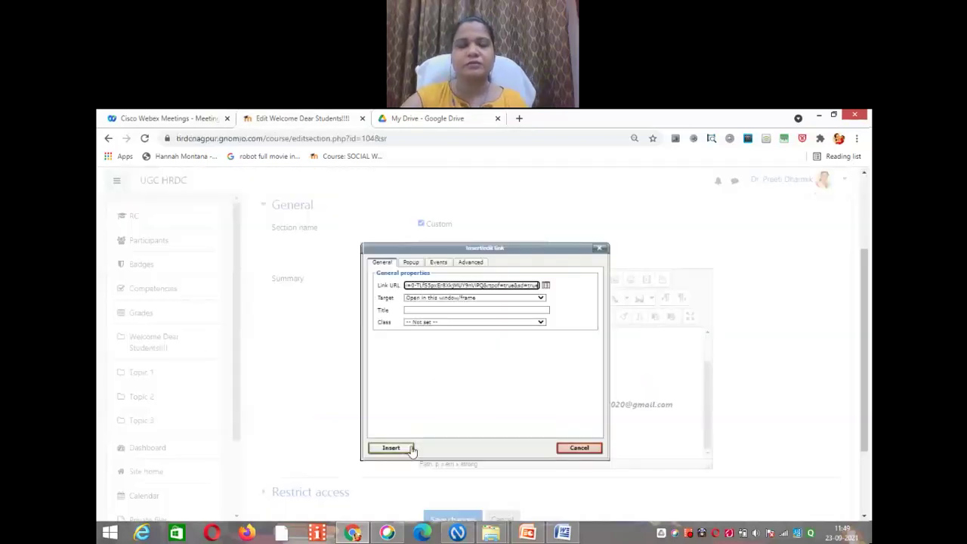
click(404, 449)
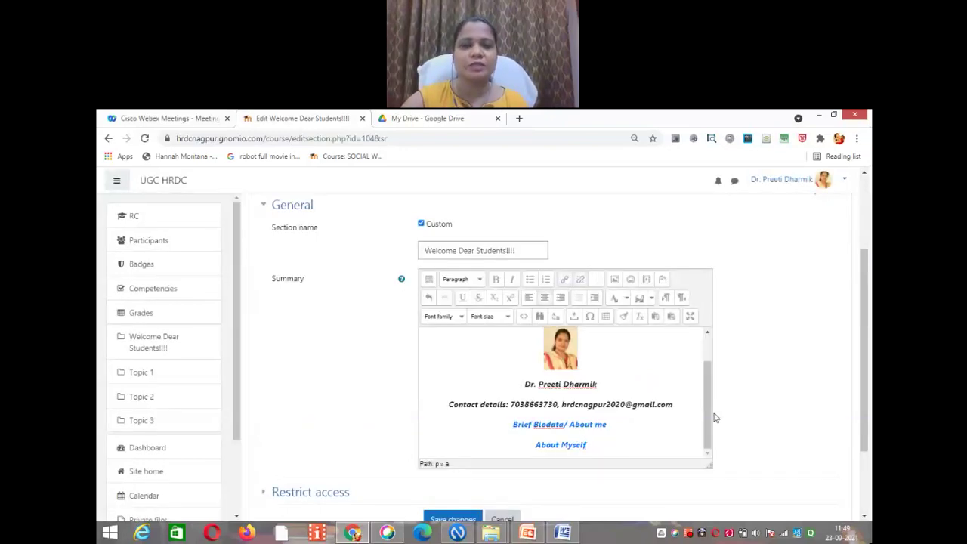
scroll(865, 372, down, 1)
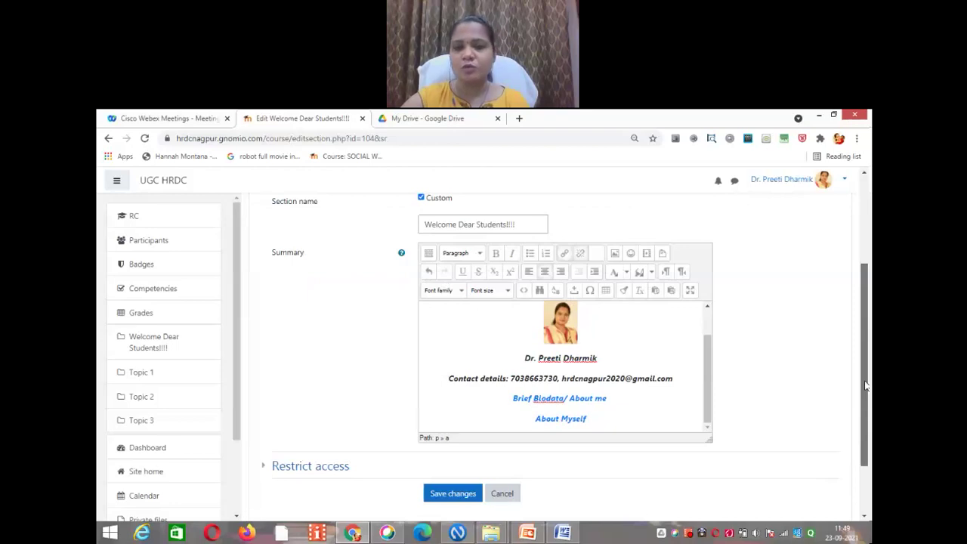
click(448, 495)
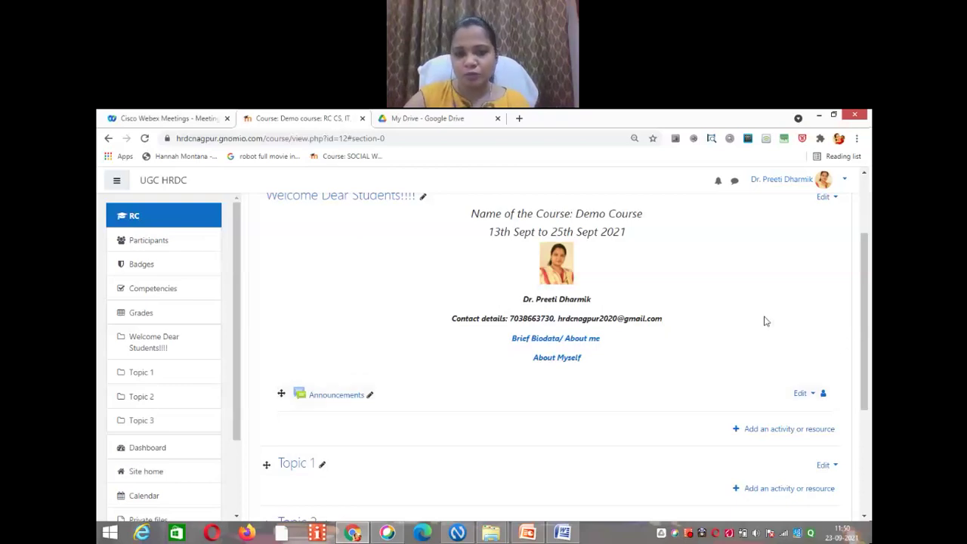
scroll(867, 297, down, 1)
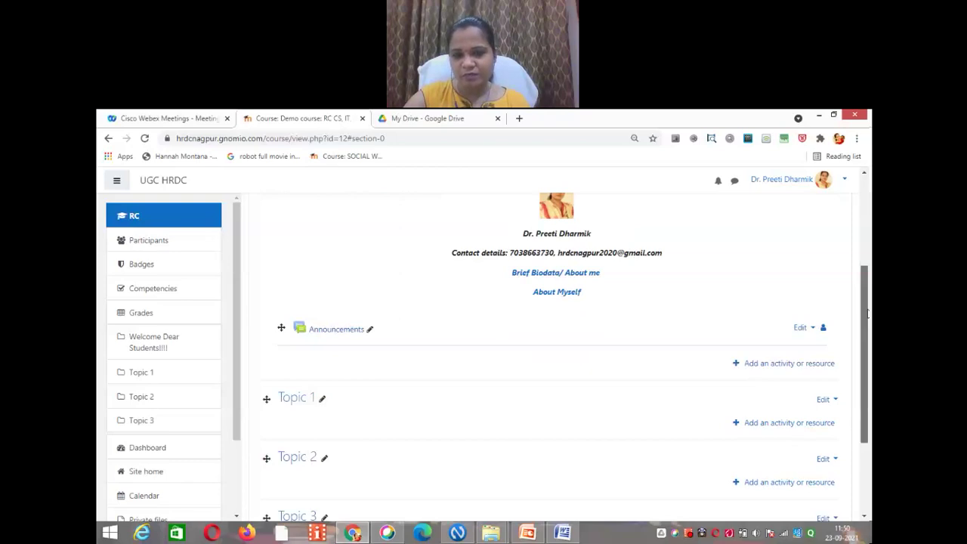
drag(868, 313, 868, 285)
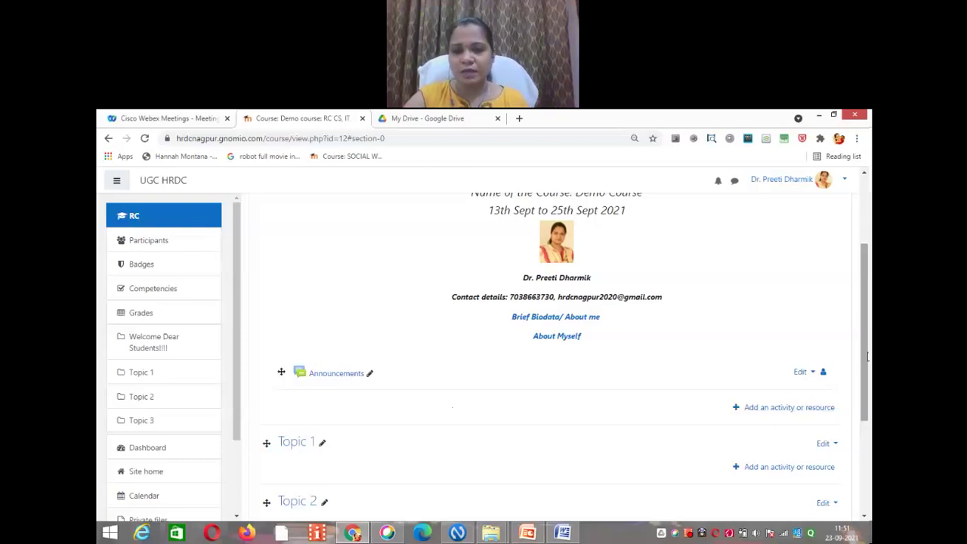
drag(869, 361, 868, 378)
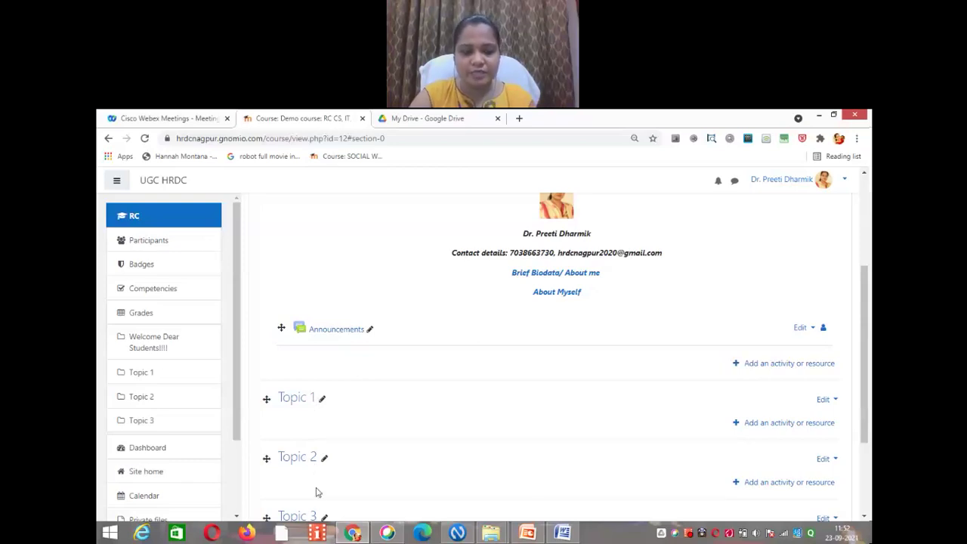
scroll(867, 381, down, 1)
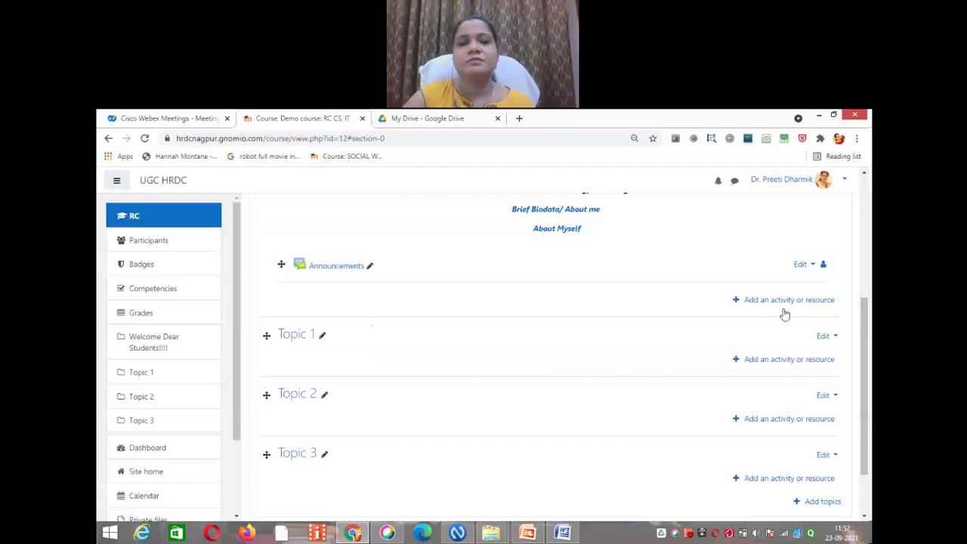
drag(865, 325, 866, 344)
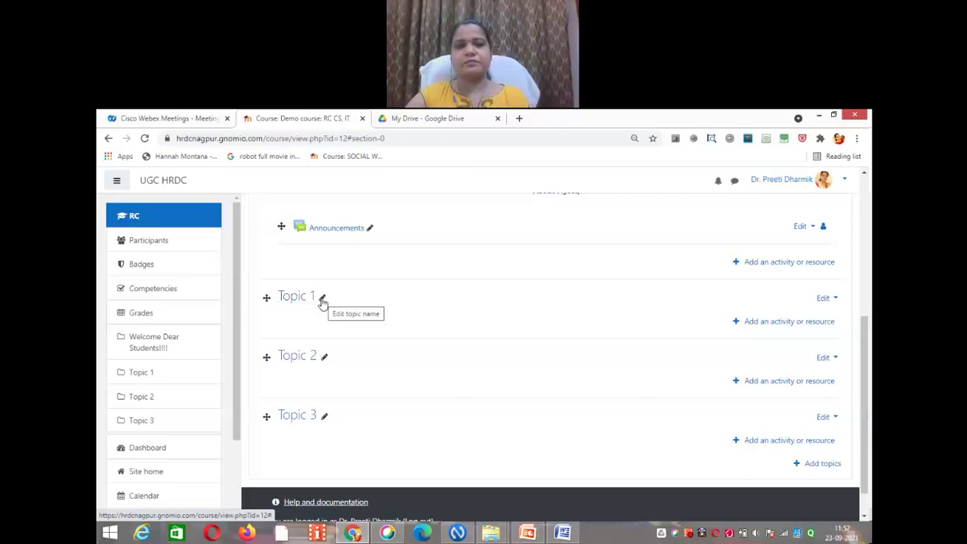
Step: Rename the Topic 1 section to UNIT 1
click(322, 300)
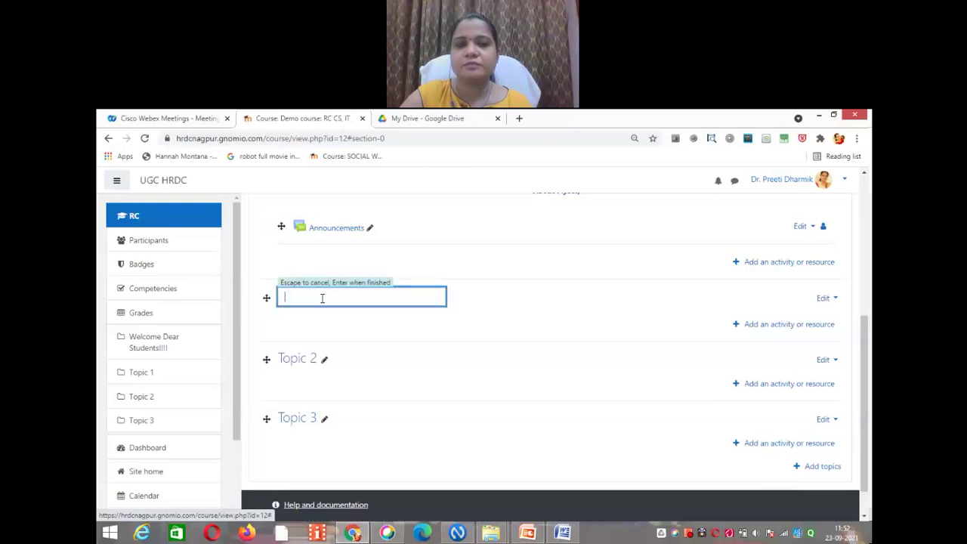
text(UNIT 1)
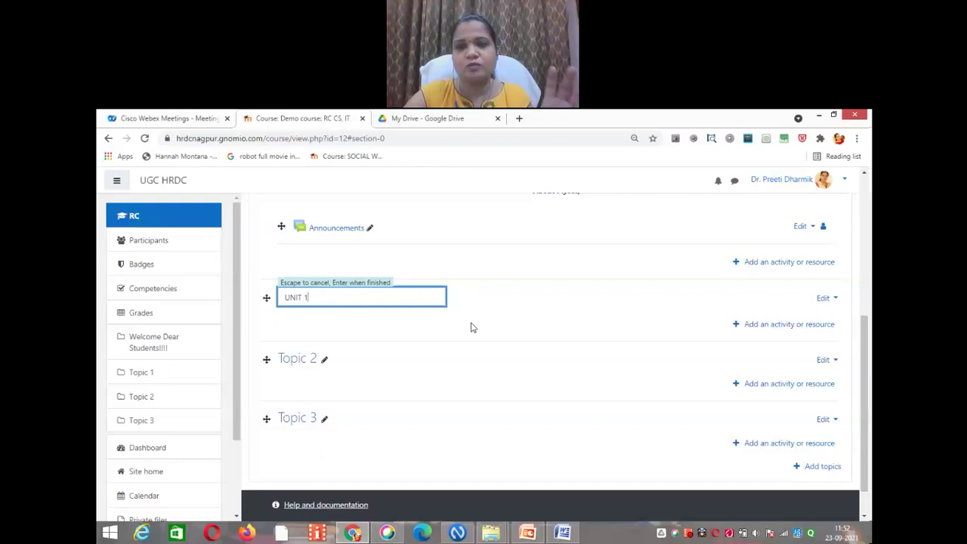
key(Escape)
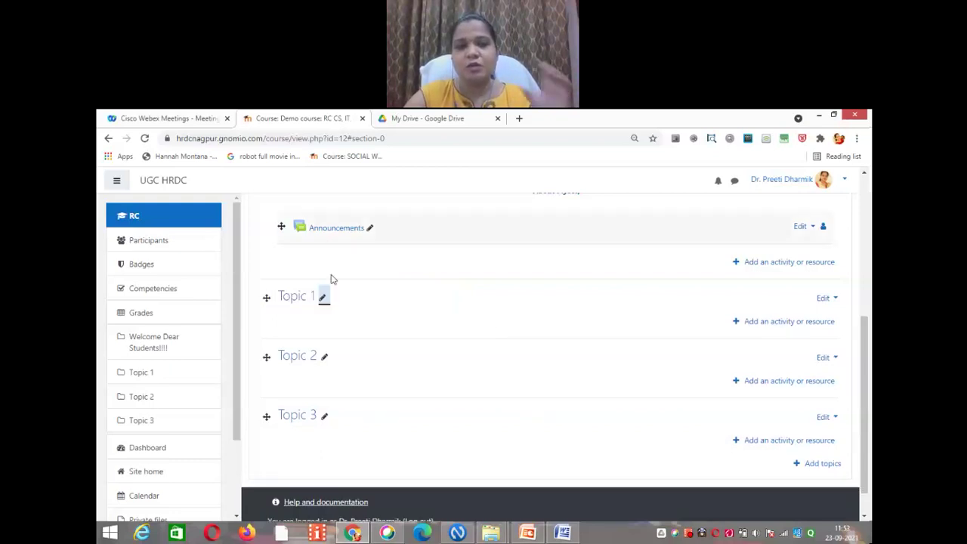
click(323, 297)
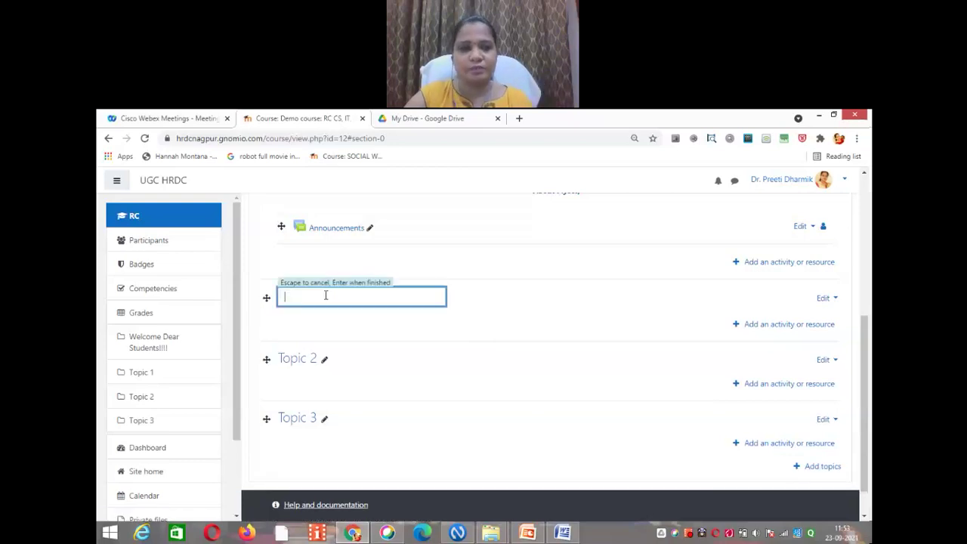
text(UNIT)
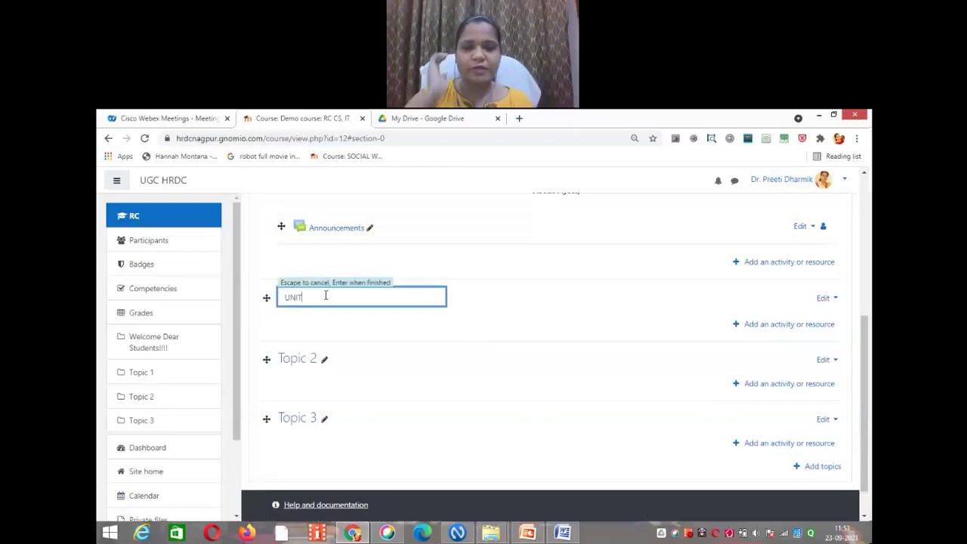
text( 1)
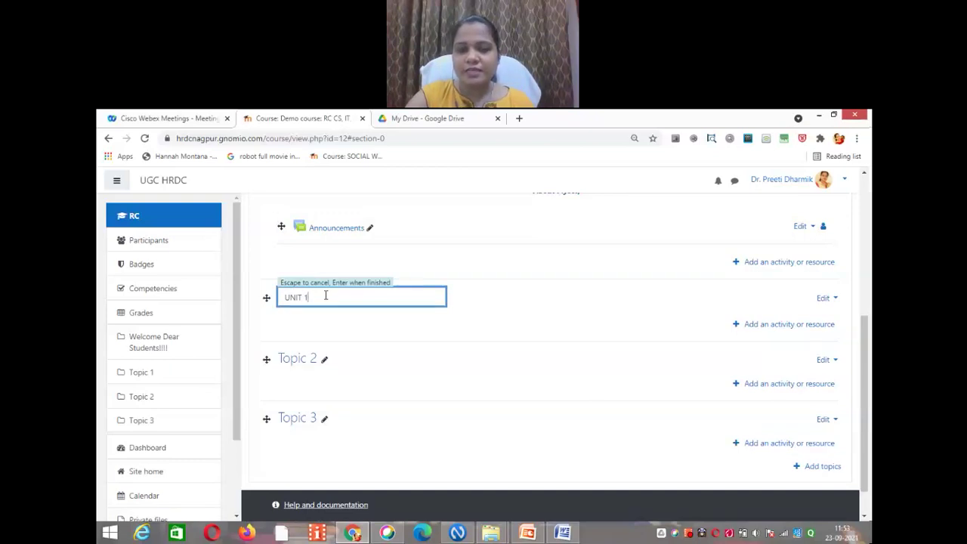
key(Escape)
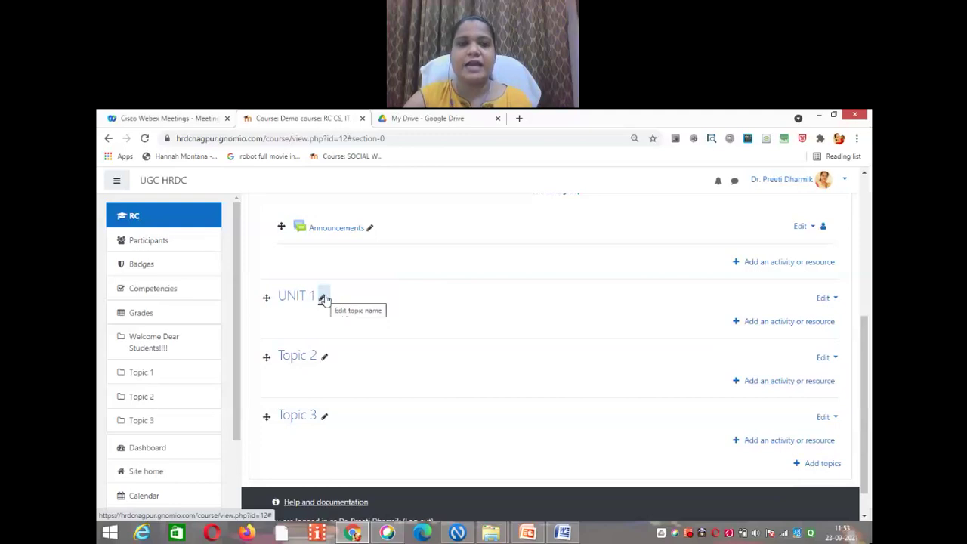
Step: Rename Topic 2 to UNIT 2 and Topic 3 to UNIT 3
click(325, 359)
text(U)
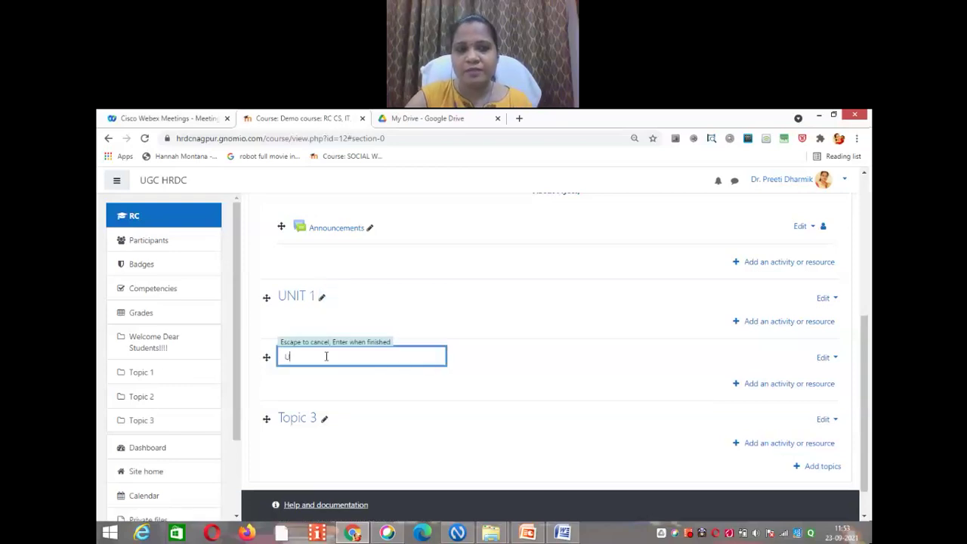
text(NIT 2)
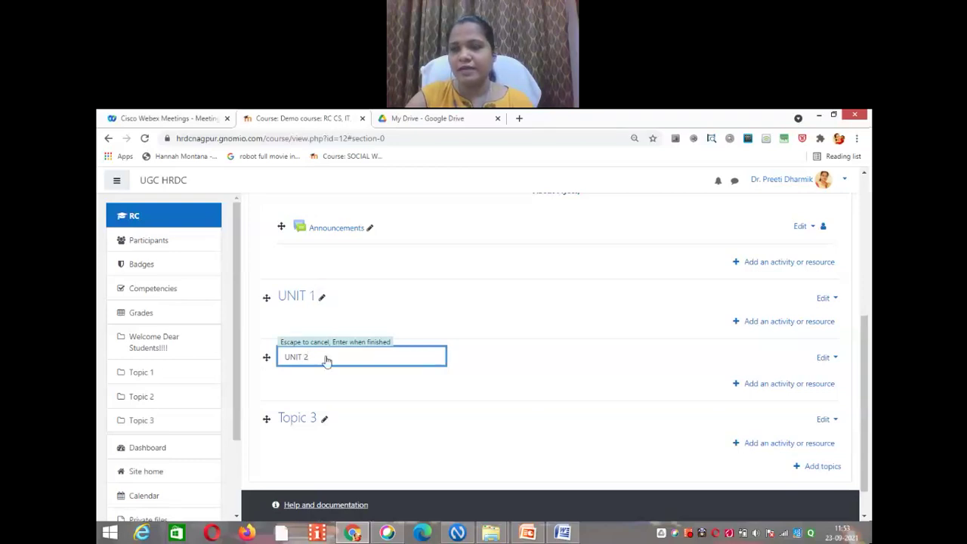
key(Return)
click(325, 418)
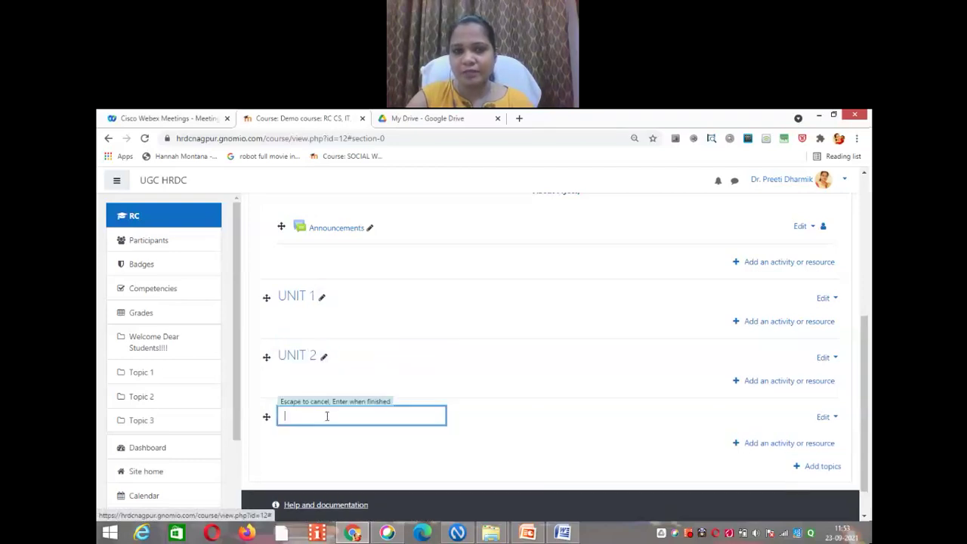
text(UN)
text(3)
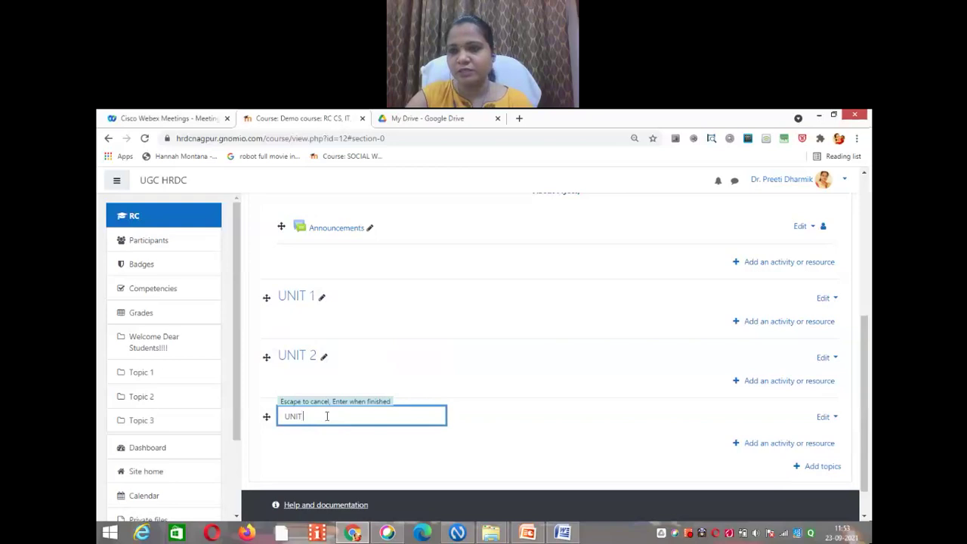
key(Return)
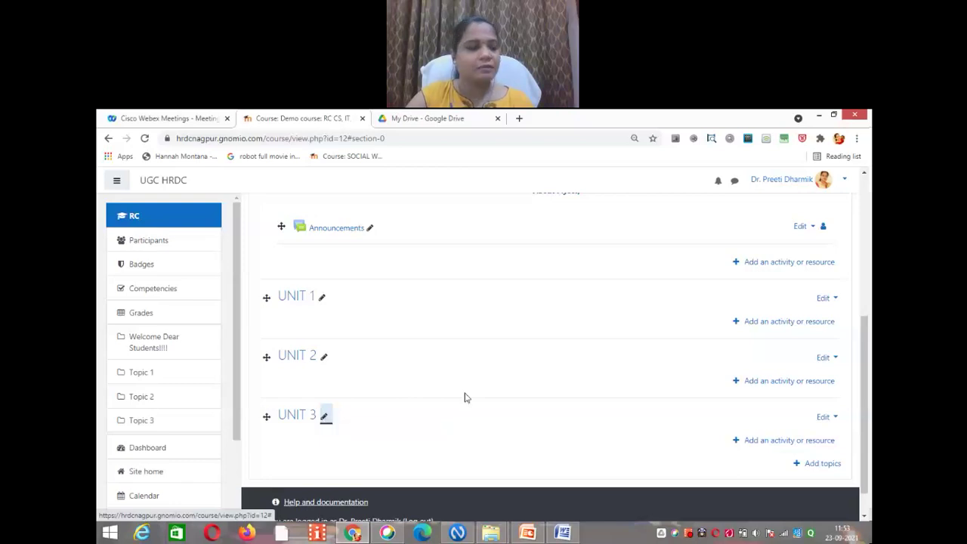
drag(867, 396, 869, 413)
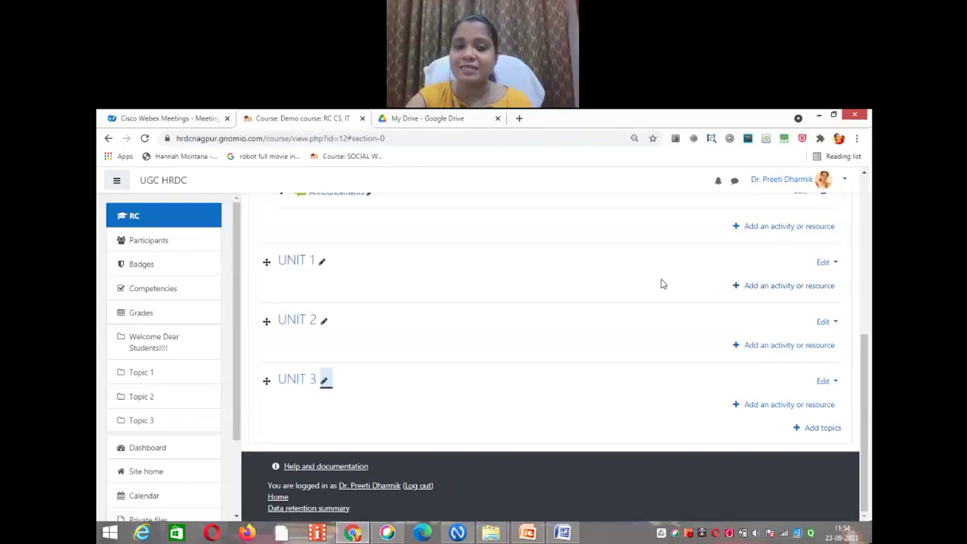
Step: Open the activity and resource chooser from the UNIT 1 section
click(758, 287)
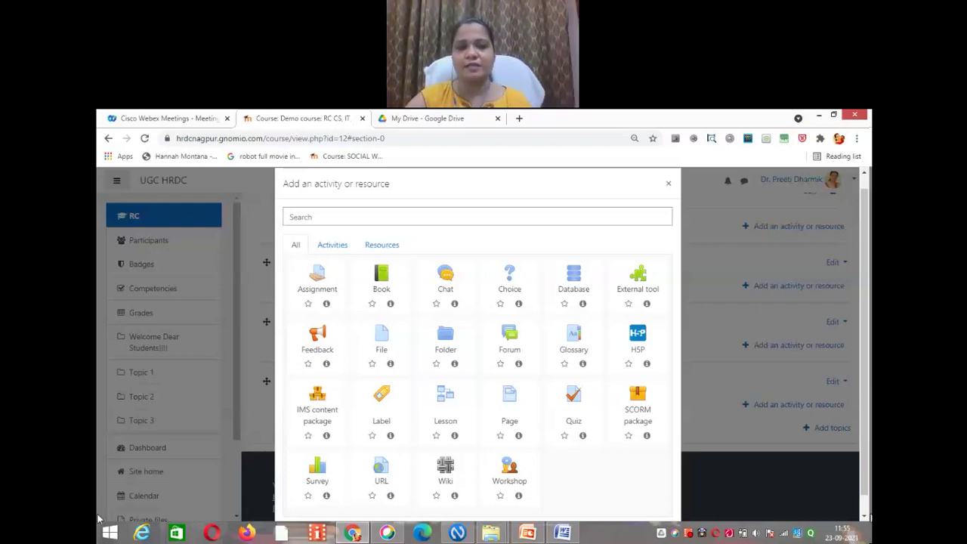
Step: Switch the chooser from the Activities filter to the Resources filter
click(335, 248)
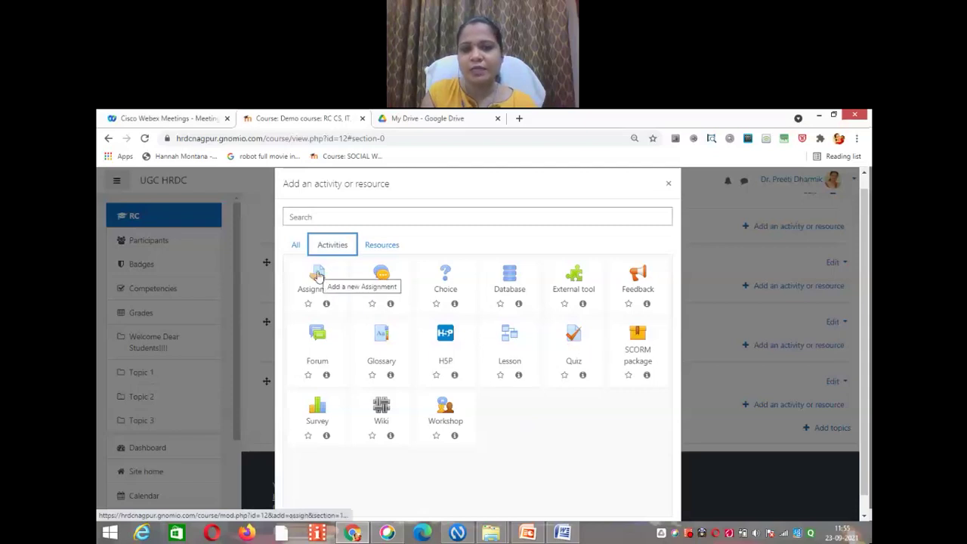
click(390, 246)
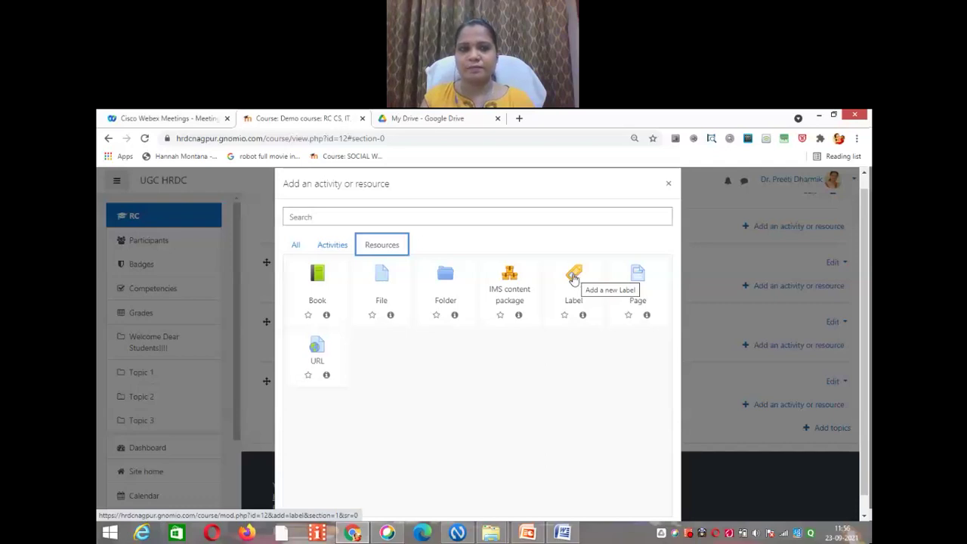
Step: Add a Label to UNIT 1 containing the text 'E Resources of Unit 1'
click(669, 185)
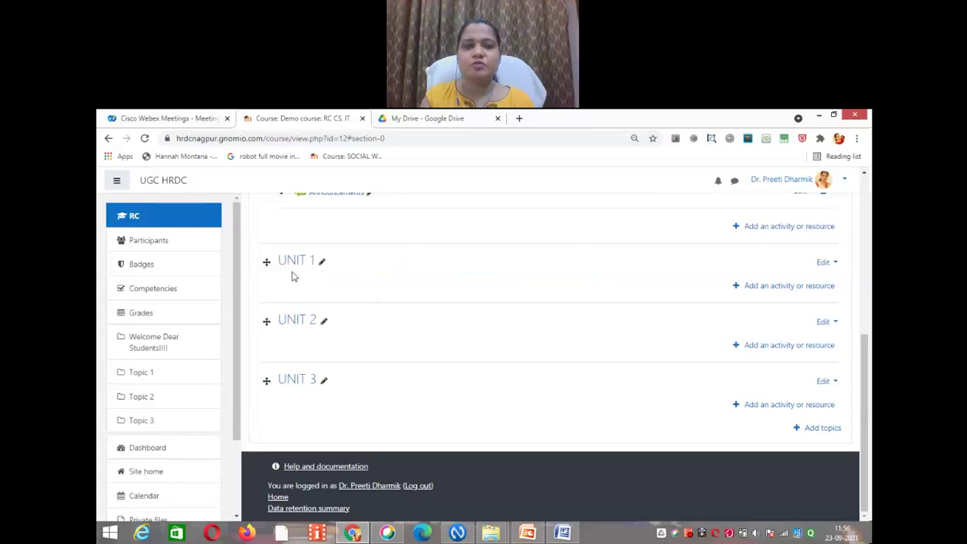
click(781, 288)
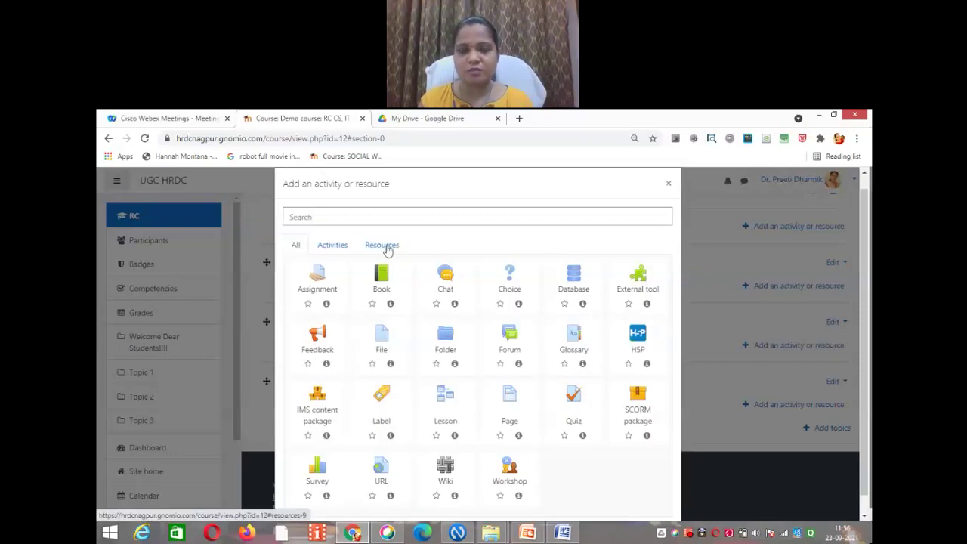
click(383, 246)
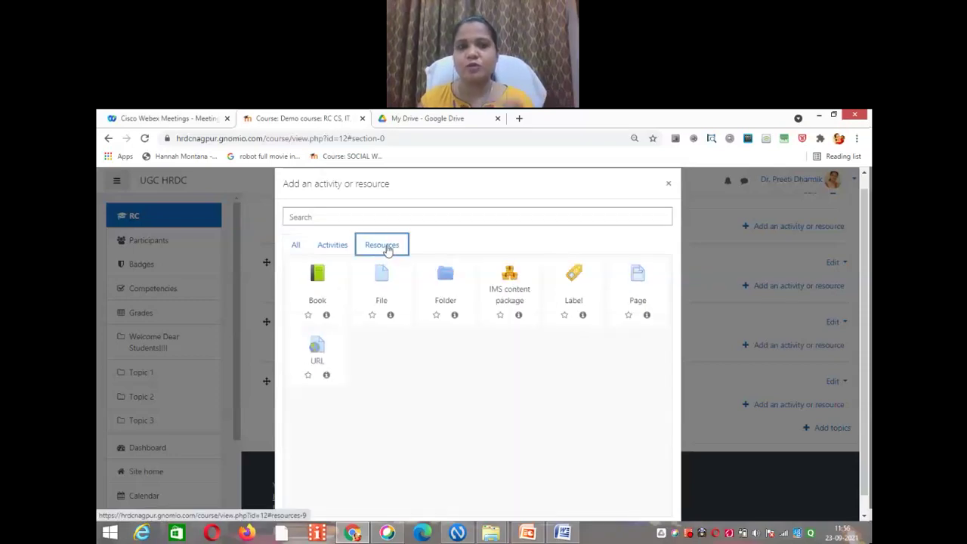
click(575, 282)
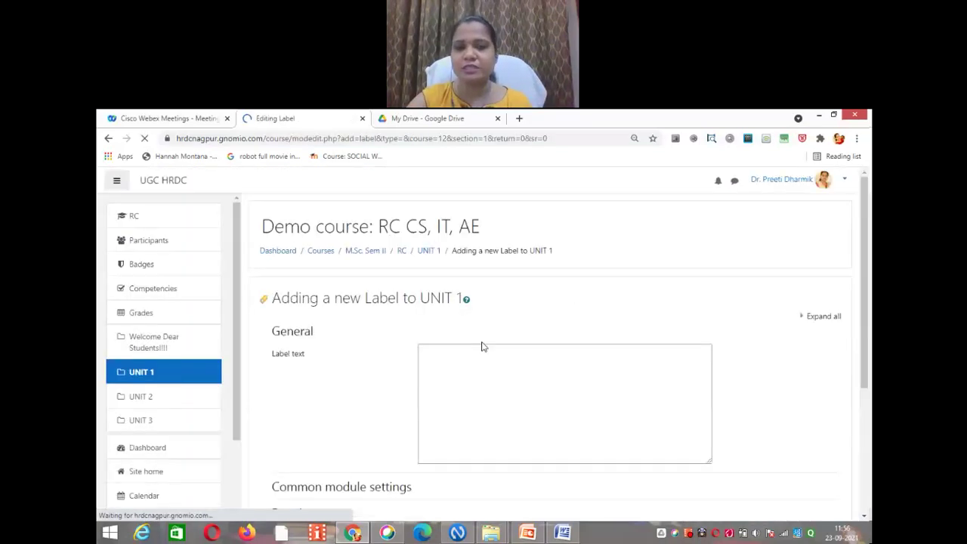
click(447, 378)
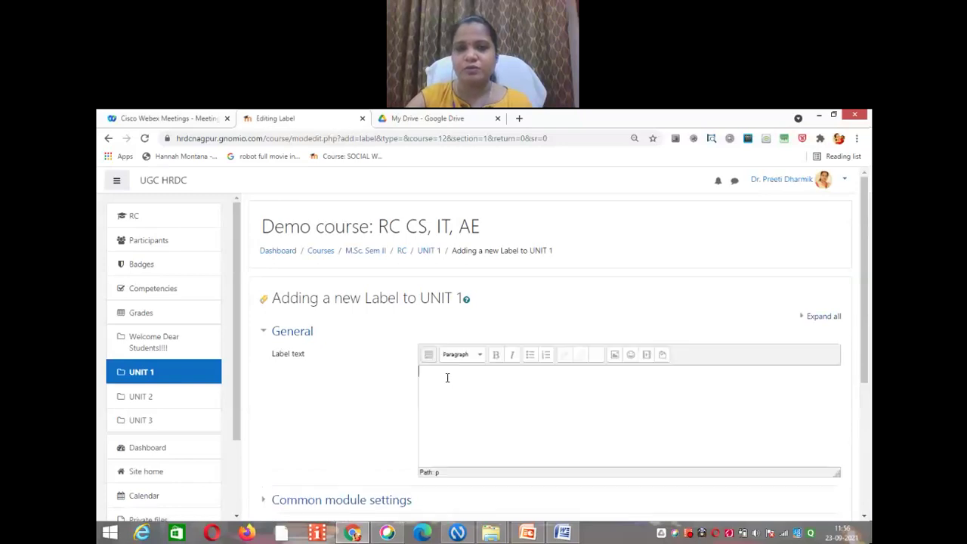
text(E Res)
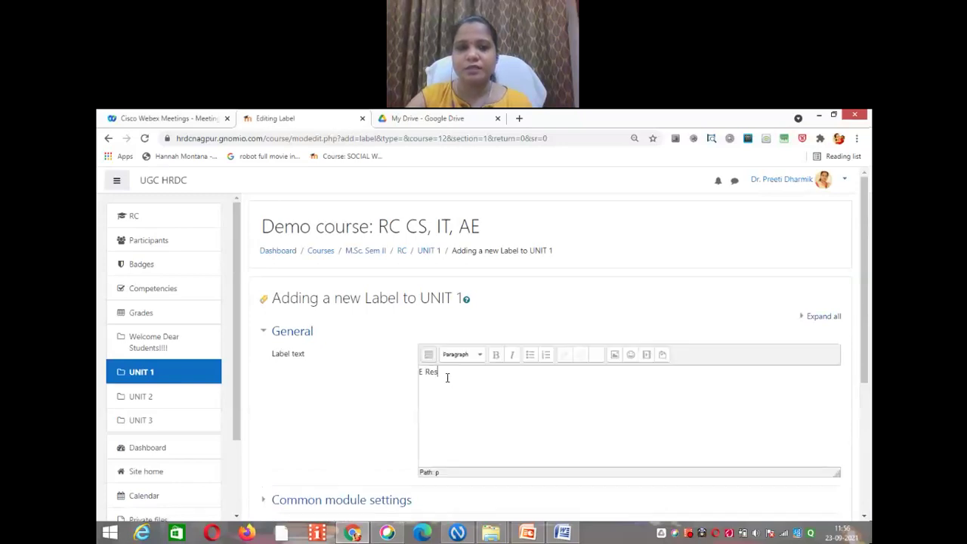
text(ources o)
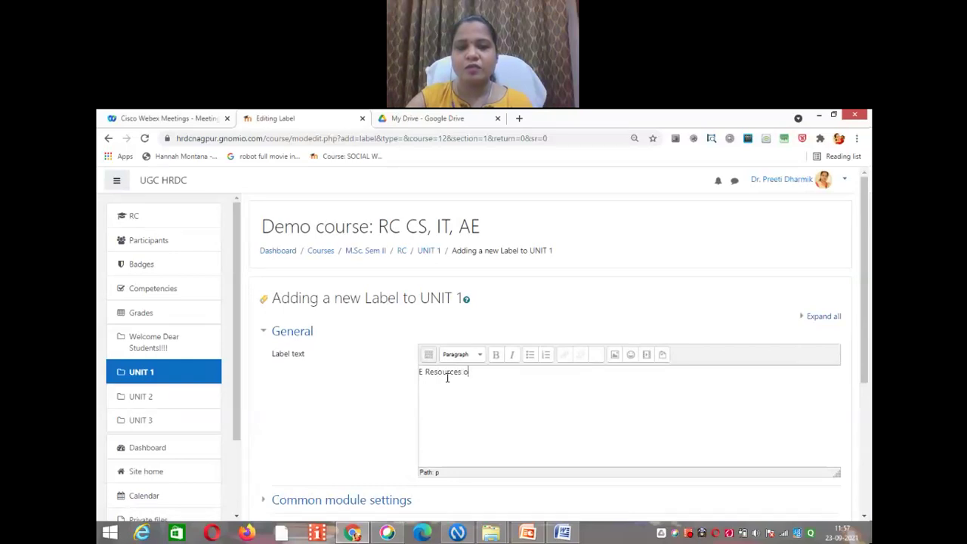
text(f Unit 1)
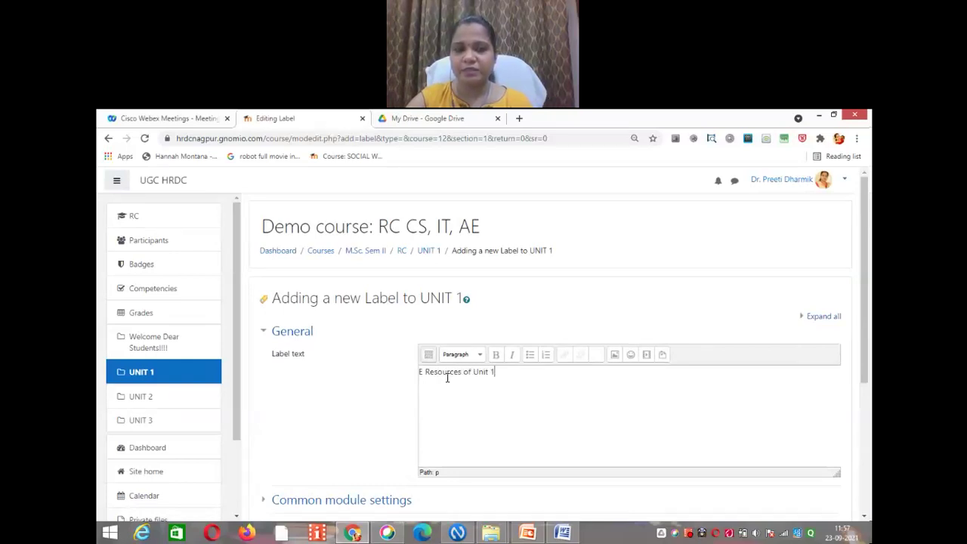
Step: Format the label text as a bold, italic, red Heading 4
drag(495, 372, 420, 372)
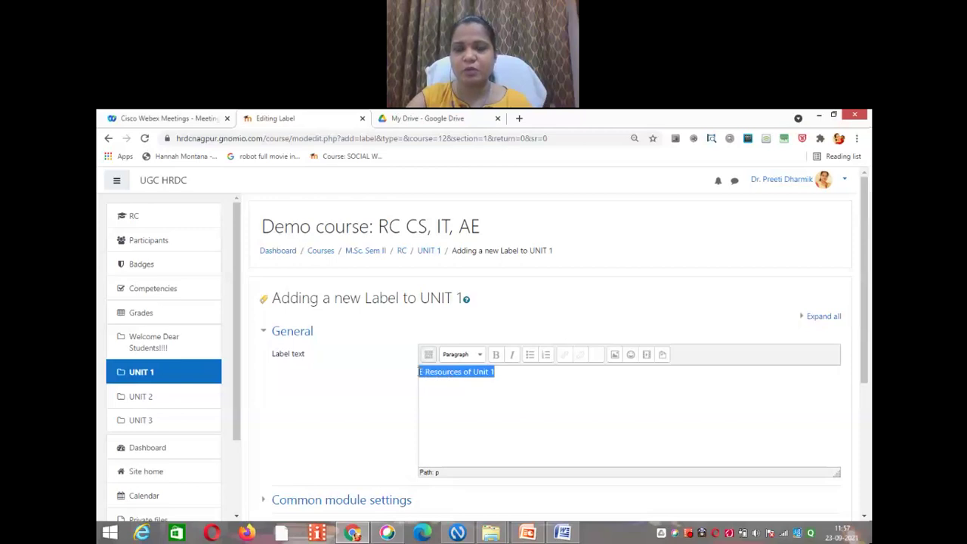
click(476, 355)
drag(543, 388, 542, 420)
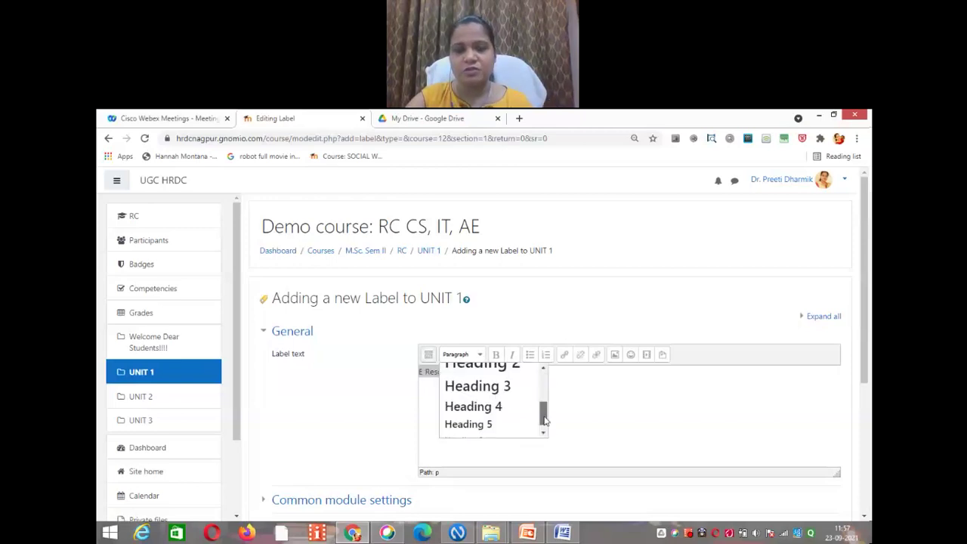
click(509, 403)
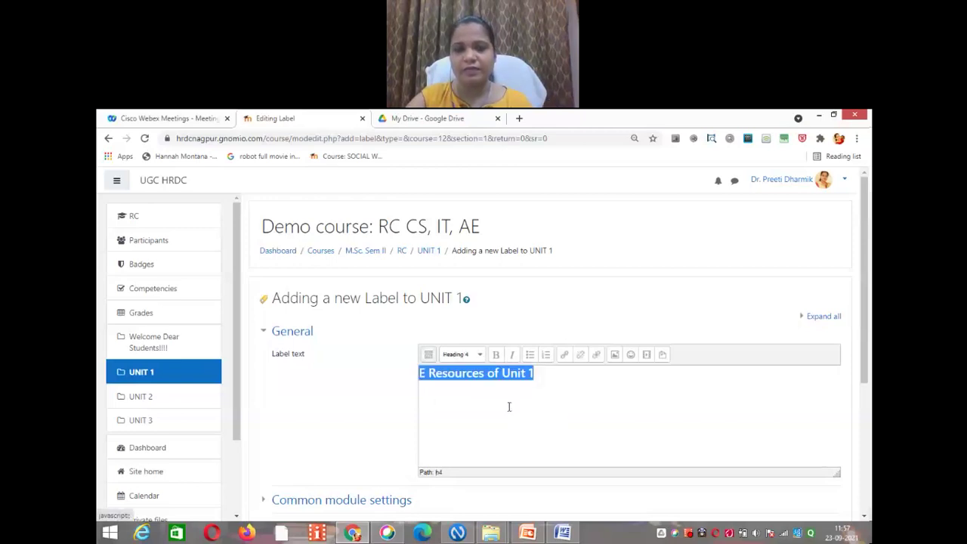
click(496, 354)
click(513, 355)
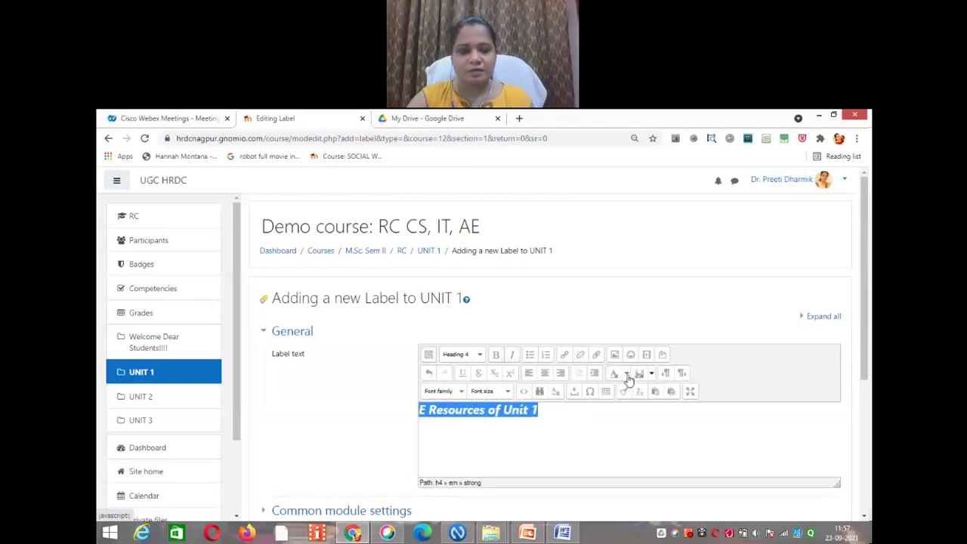
click(627, 374)
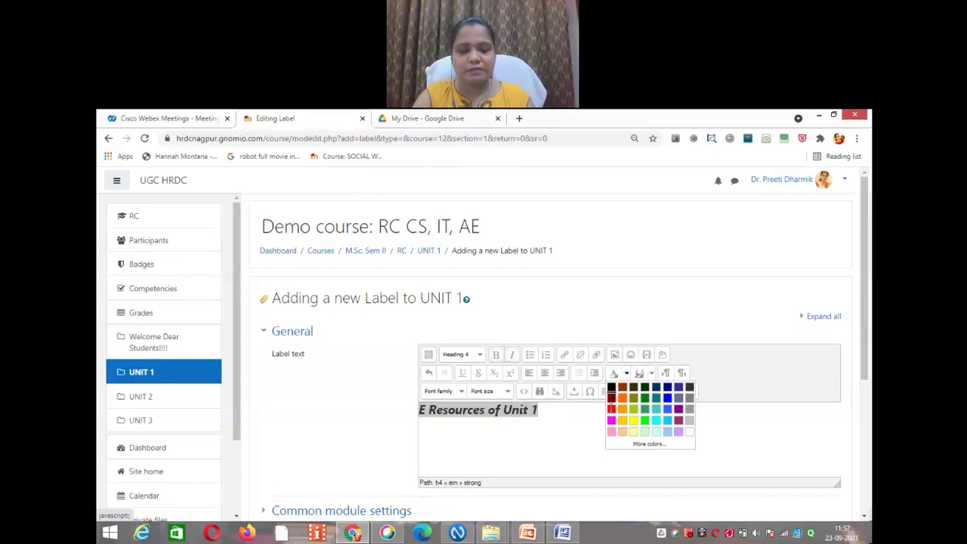
click(612, 409)
click(594, 408)
drag(868, 285, 869, 372)
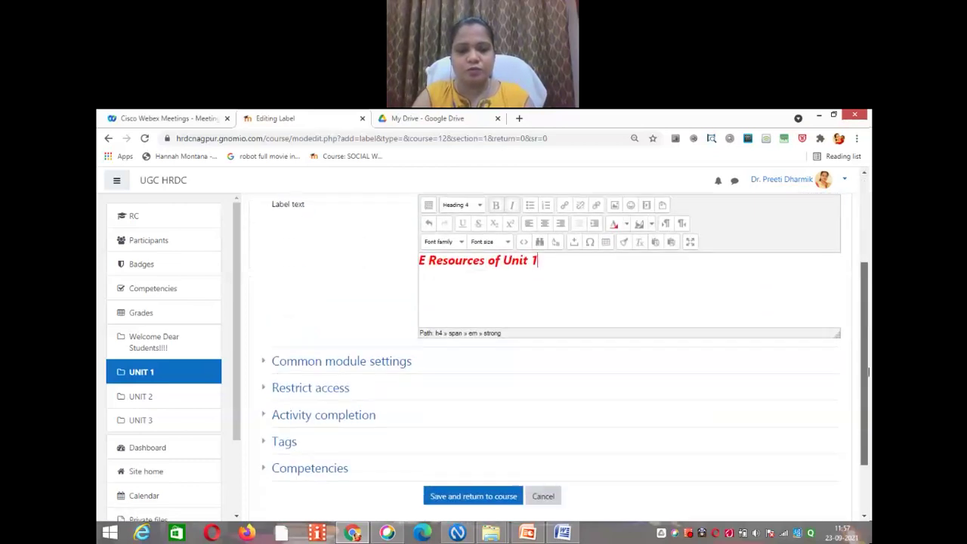
scroll(560, 391, down, 1)
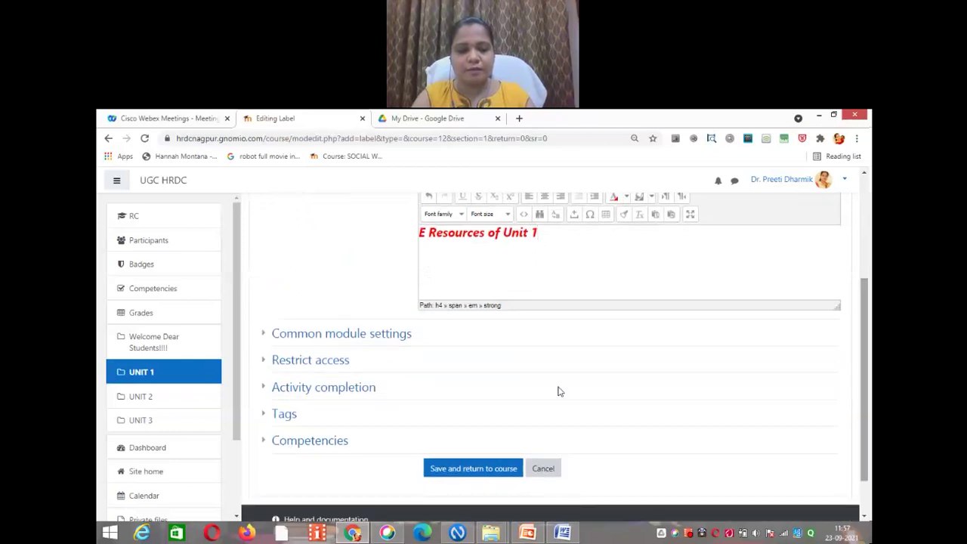
Step: Save the label to the course, then start adding a File resource to UNIT 1
click(474, 469)
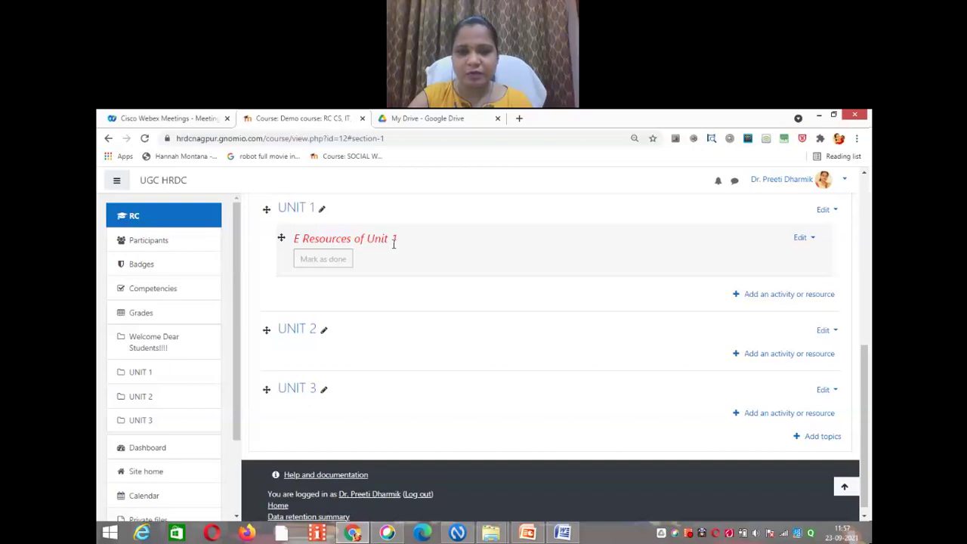
click(774, 297)
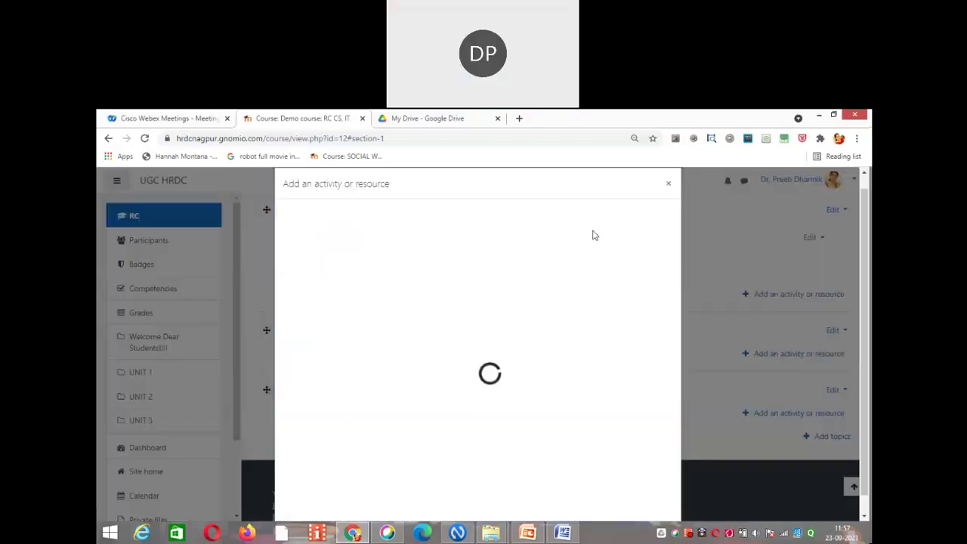
click(382, 245)
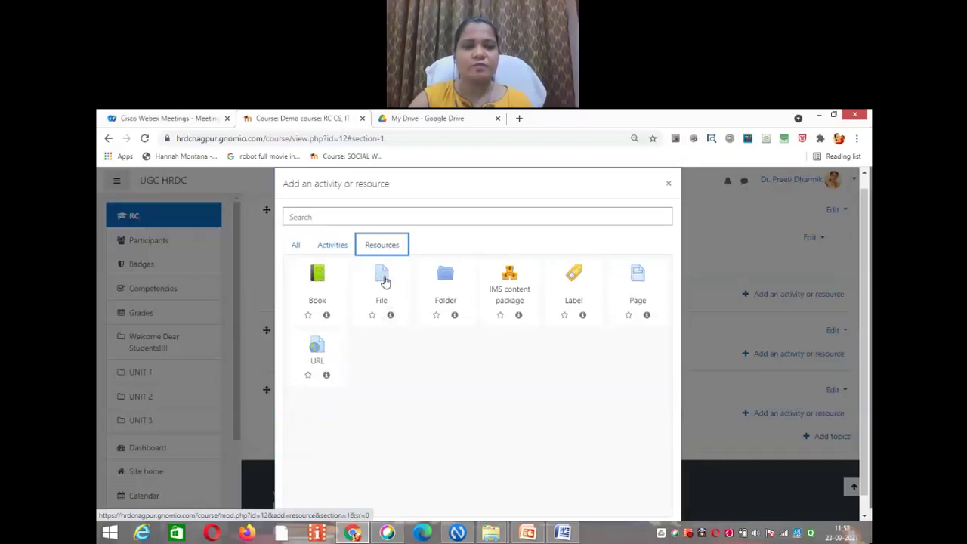
click(385, 281)
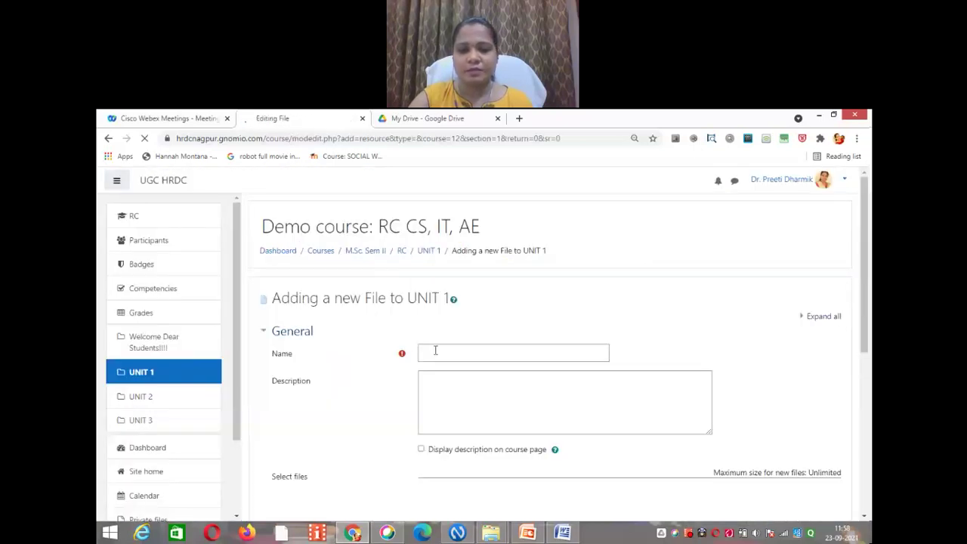
Step: Name the file resource 'Notes of CS' and bring up the file picker
click(435, 351)
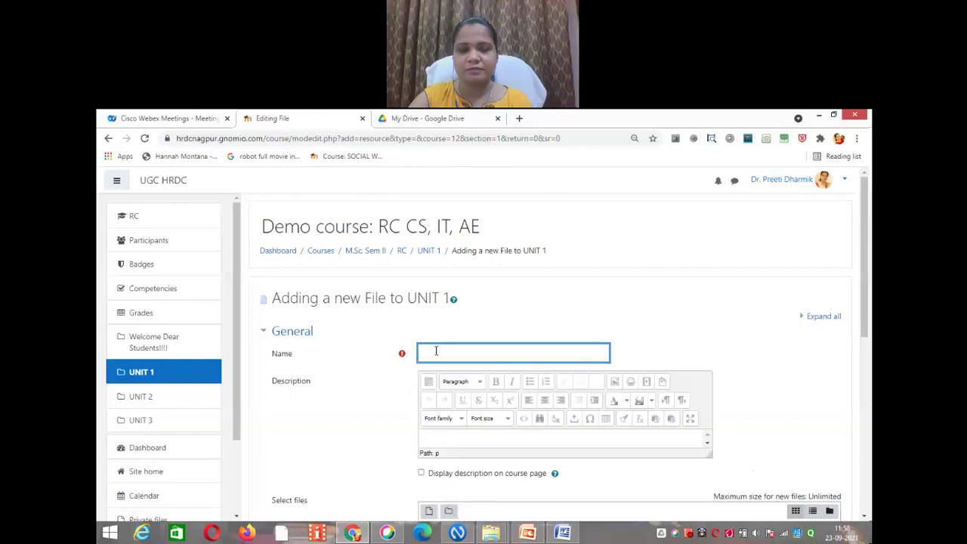
text(cl)
key(BackSpace)
key(BackSpace)
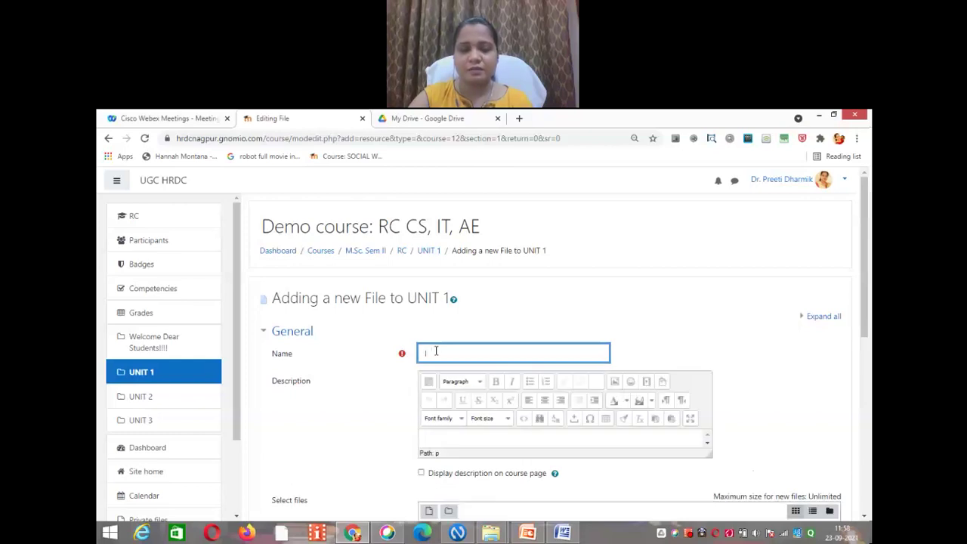
text(Notes of)
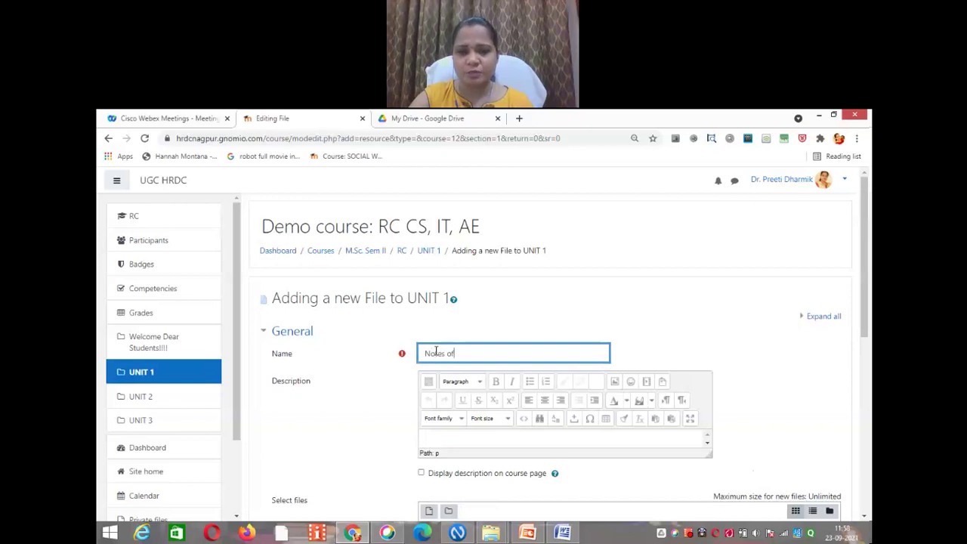
text( CS)
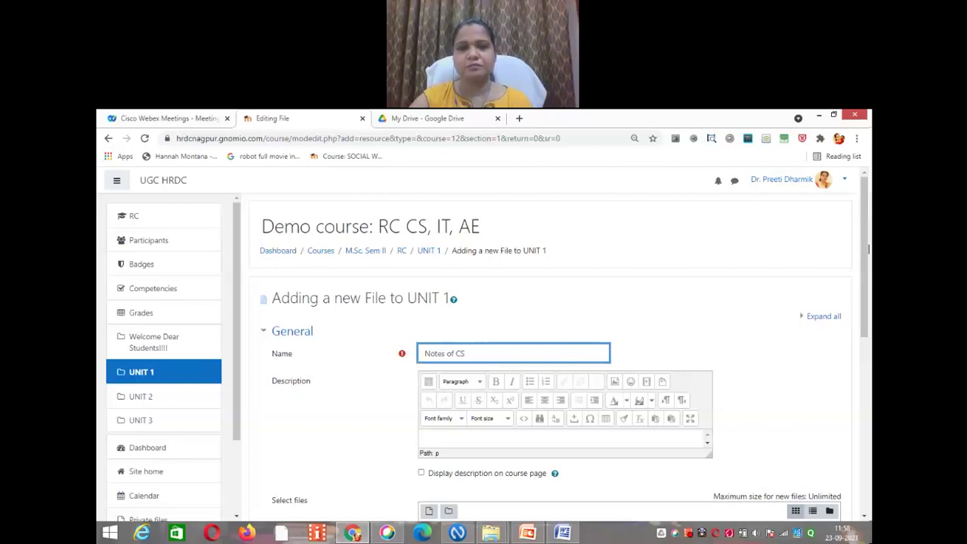
drag(866, 247, 867, 317)
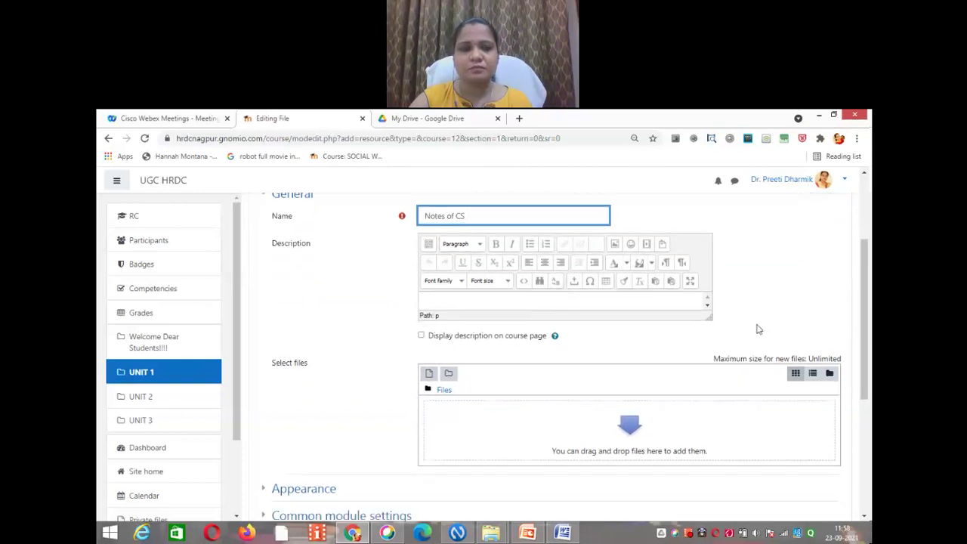
scroll(524, 372, down, 1)
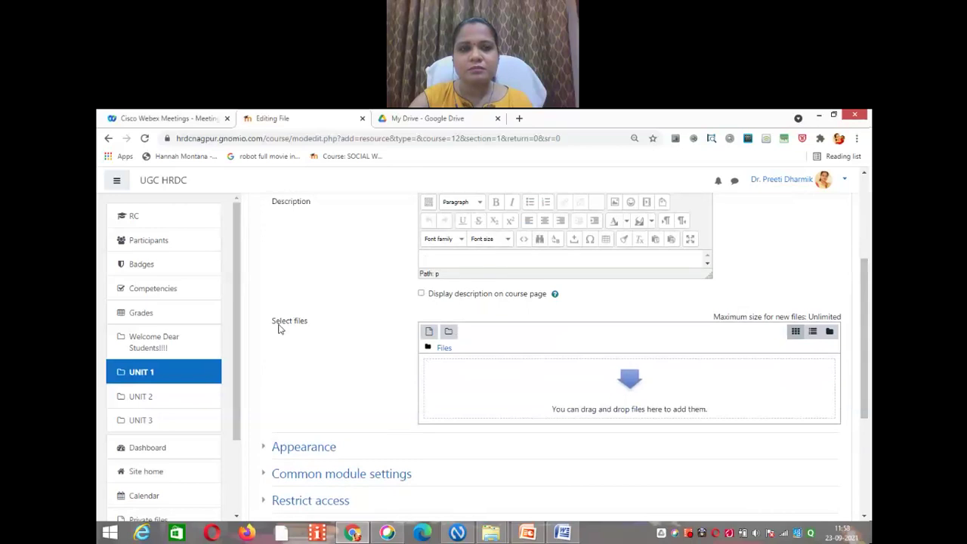
click(430, 335)
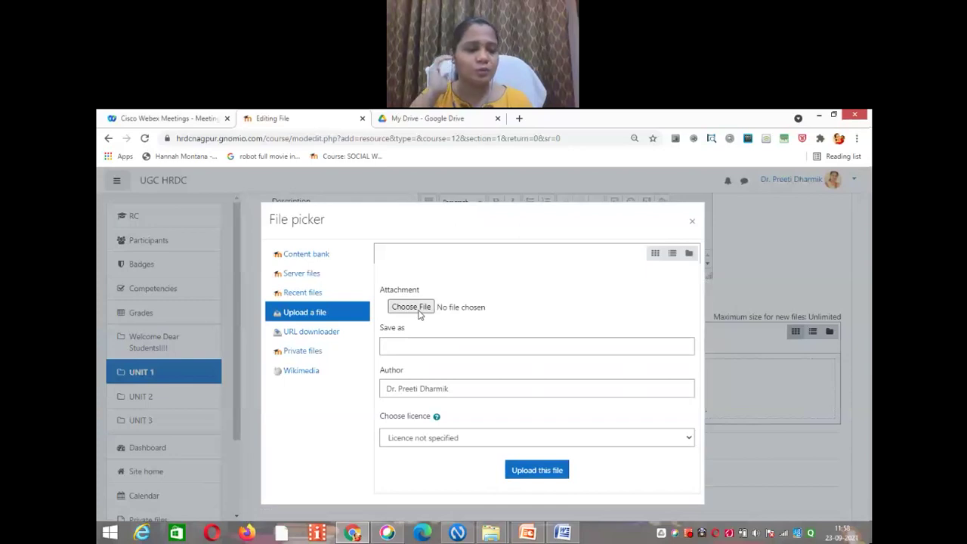
Step: Upload the BIODATA Word document from the computer into the resource's files area
click(419, 312)
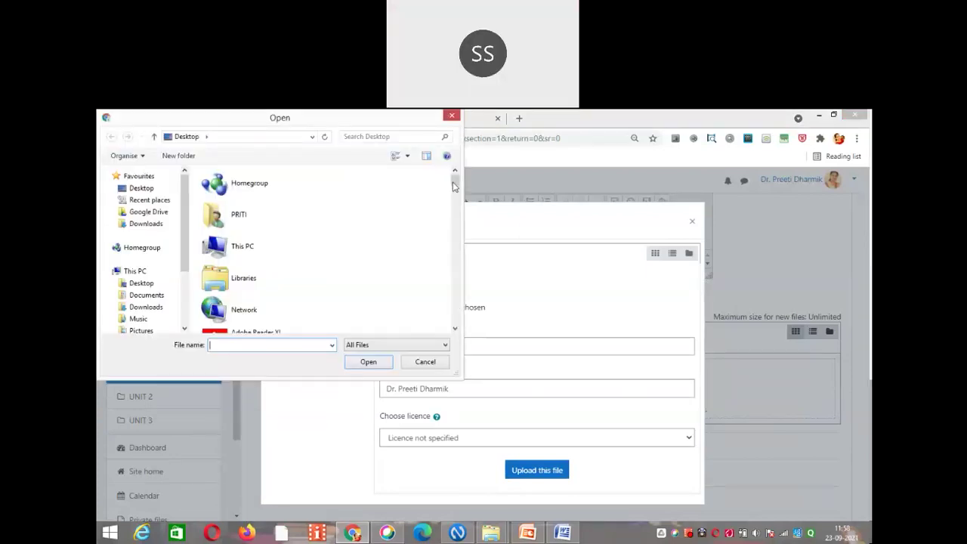
drag(455, 186, 462, 263)
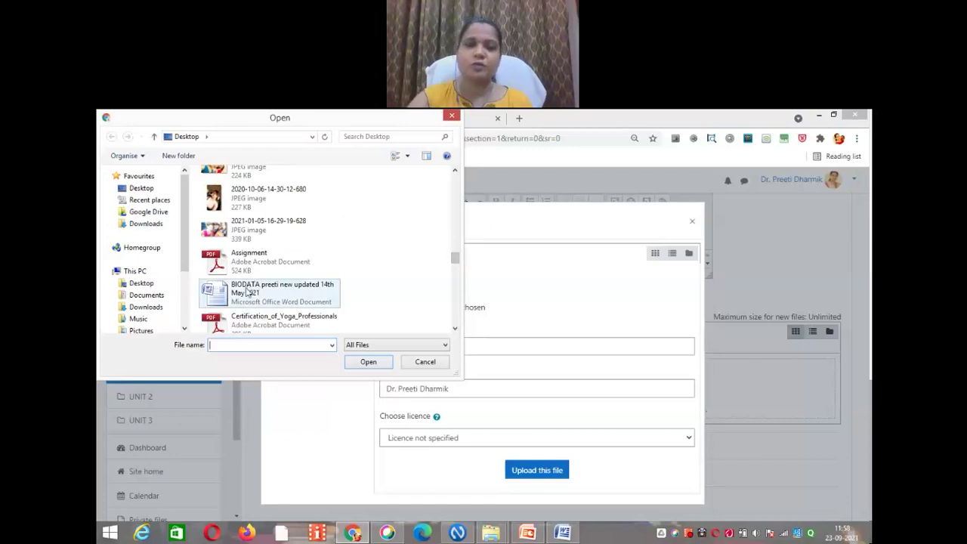
click(247, 293)
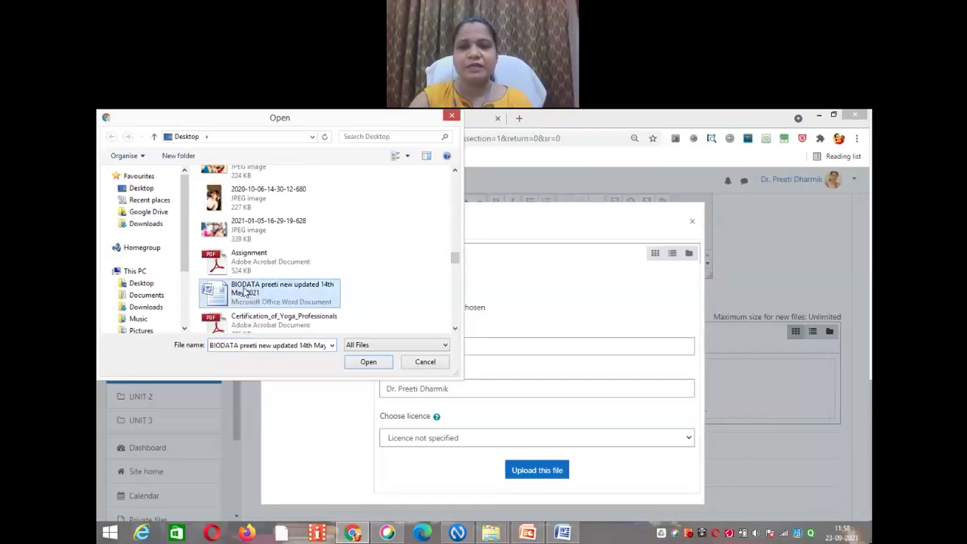
click(368, 363)
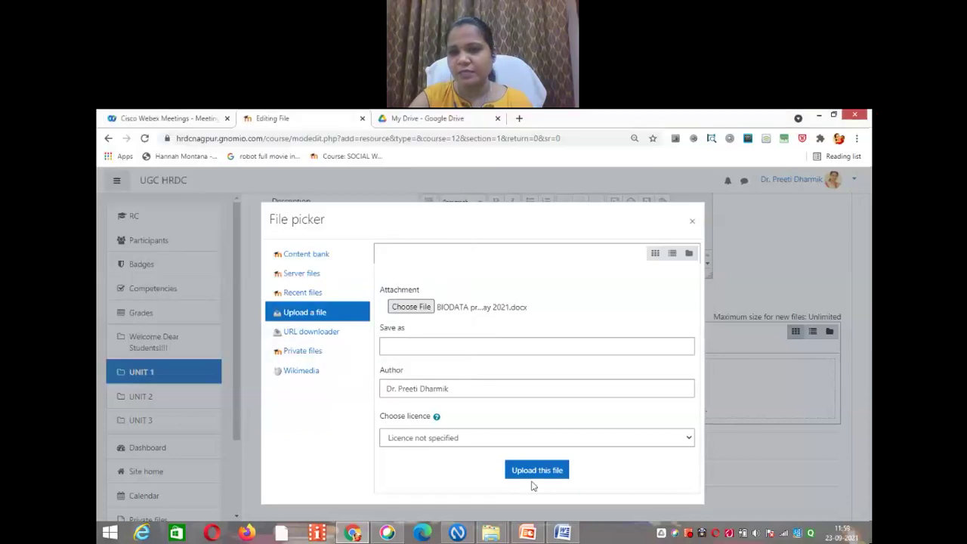
click(535, 477)
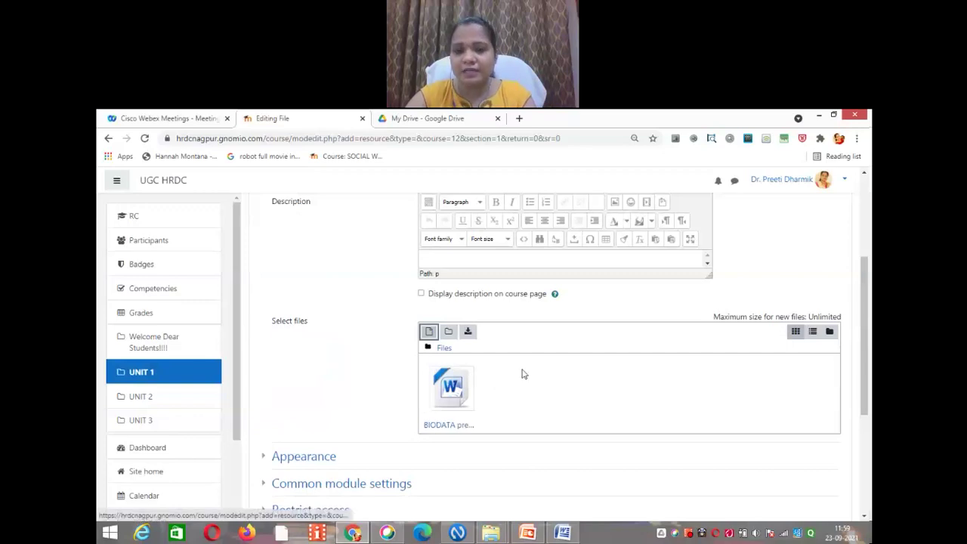
scroll(654, 375, down, 3)
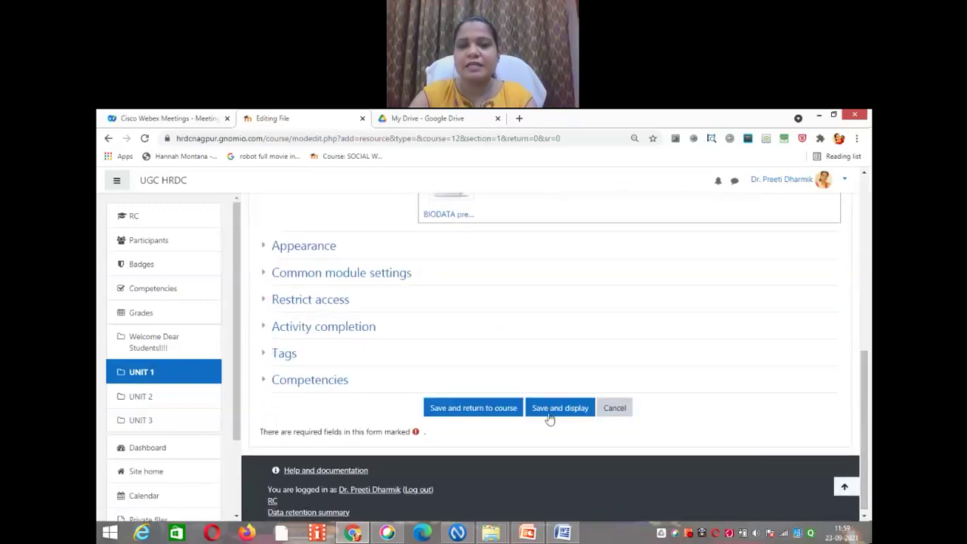
Step: Save the Notes of CS resource and go back to the UNIT 1 section
click(551, 412)
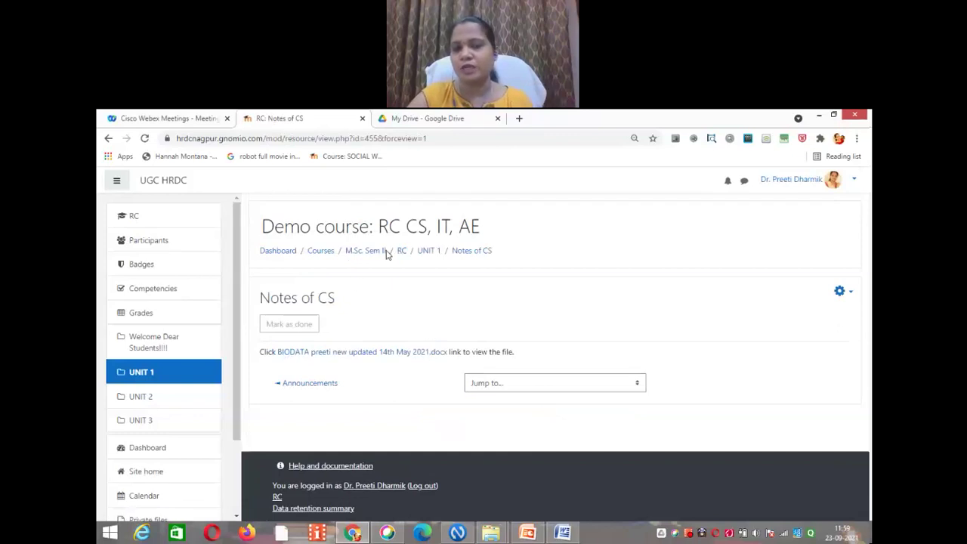
click(429, 251)
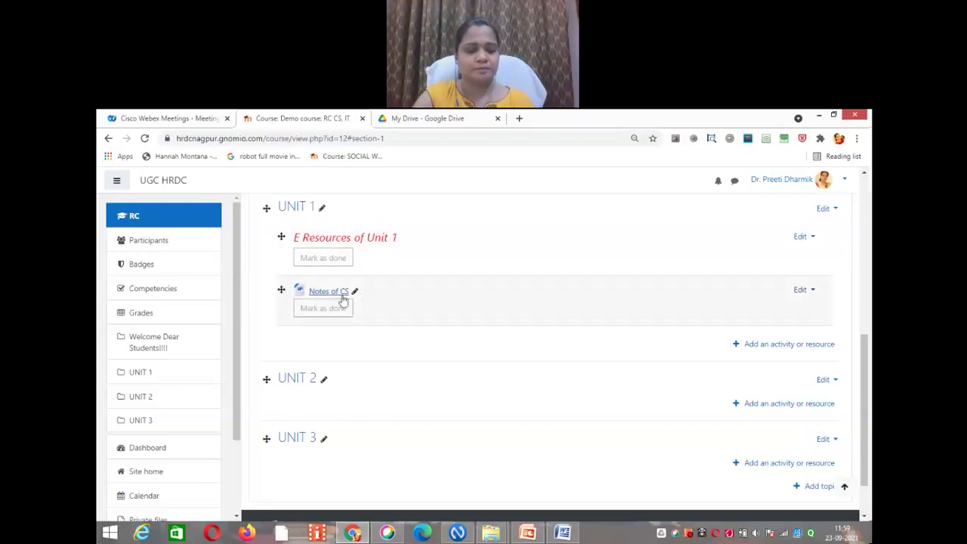
Step: Open the Edit dropdown for the Notes of CS resource
click(814, 293)
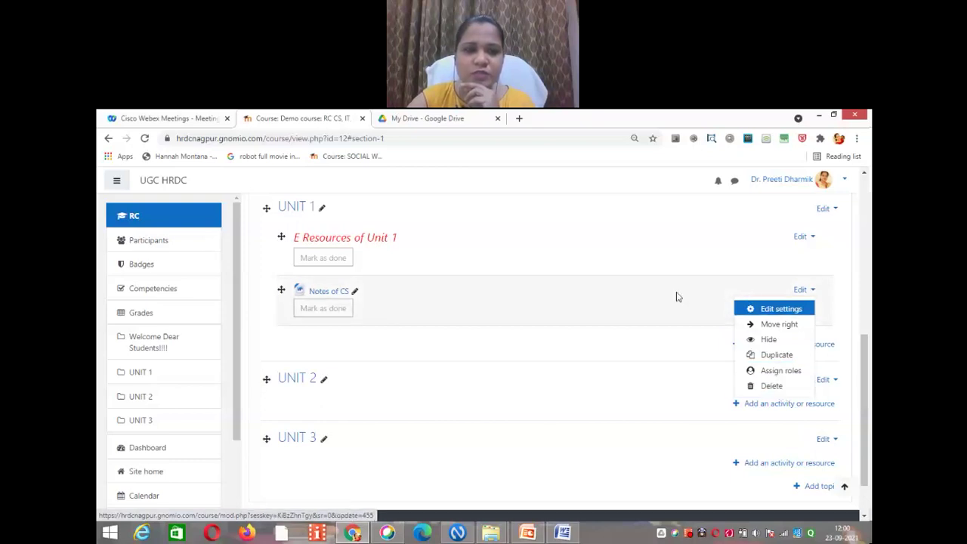
Step: Indent 'Notes of CS' under the UNIT 1 label with Move right, then start adding a resource to UNIT 1
click(787, 324)
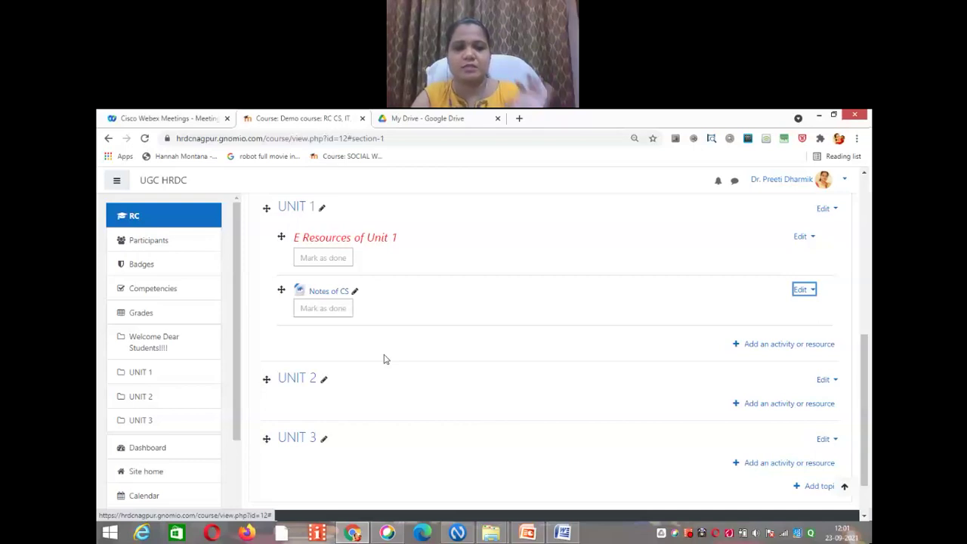
click(804, 290)
click(771, 327)
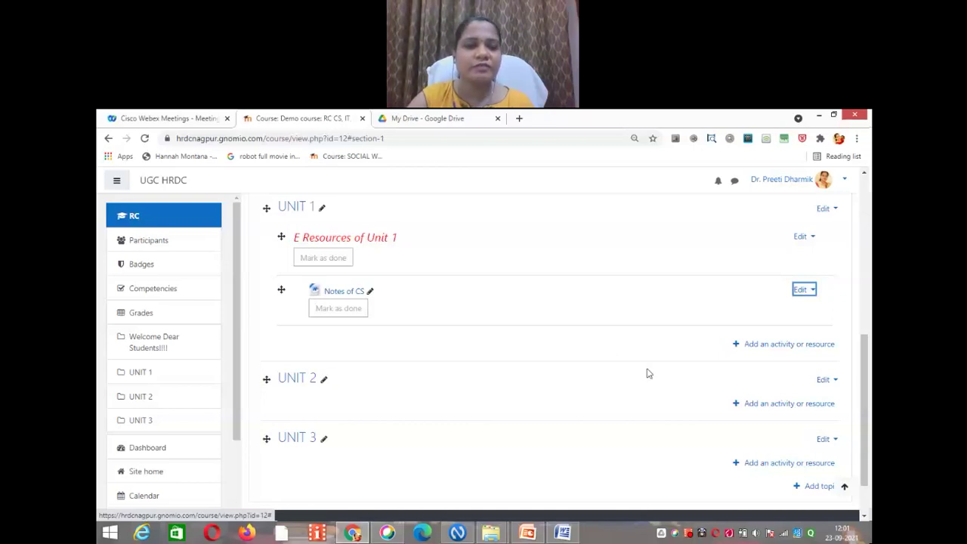
click(787, 348)
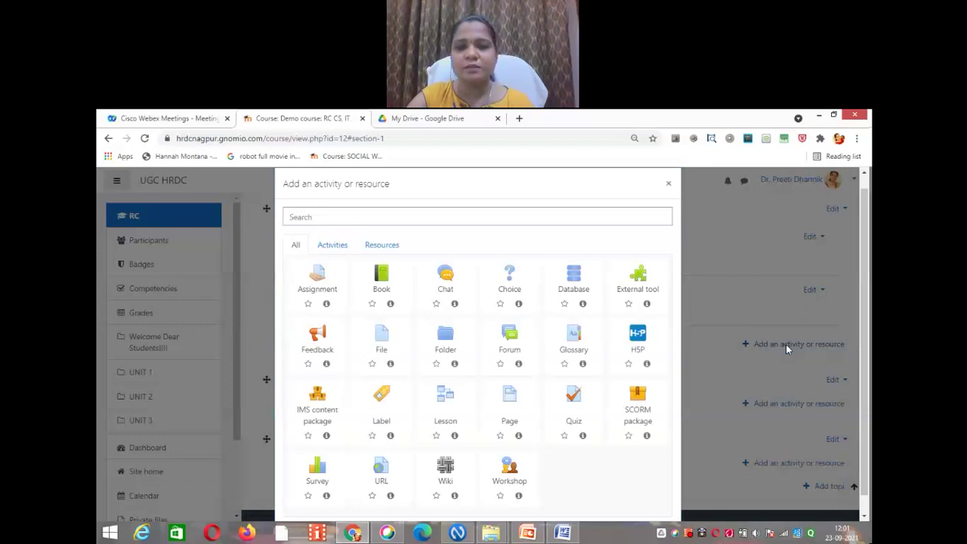
Step: Create a File resource in UNIT 1 named 'Notes on OS'
click(385, 247)
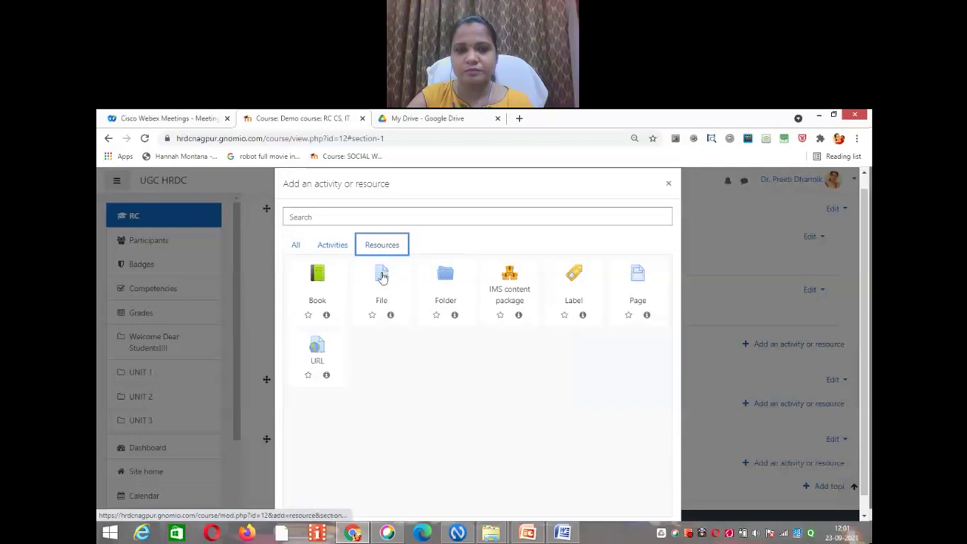
click(382, 276)
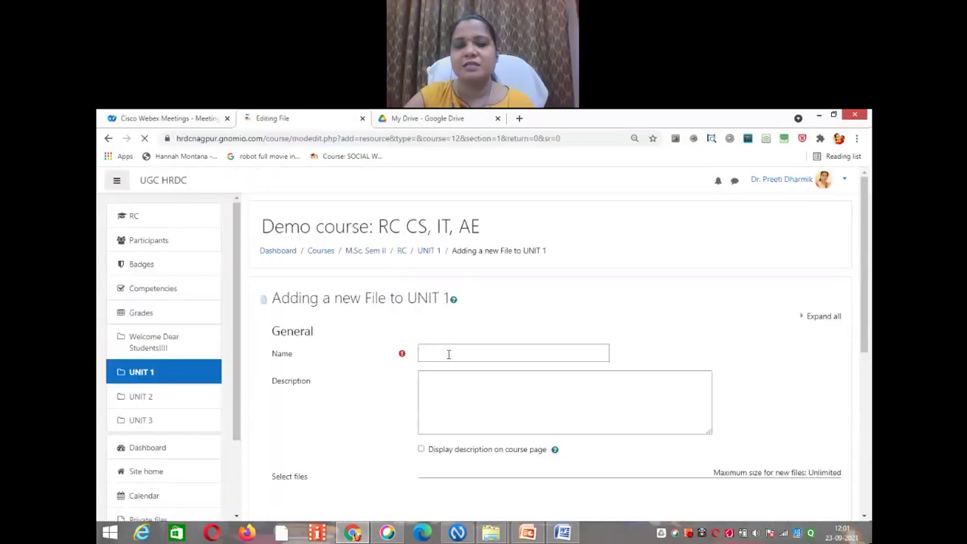
click(448, 354)
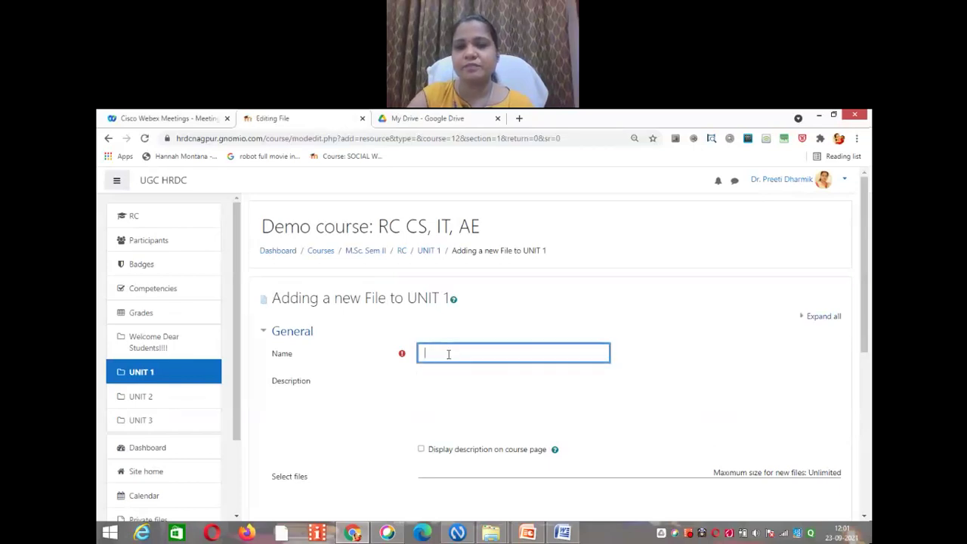
text(Notes)
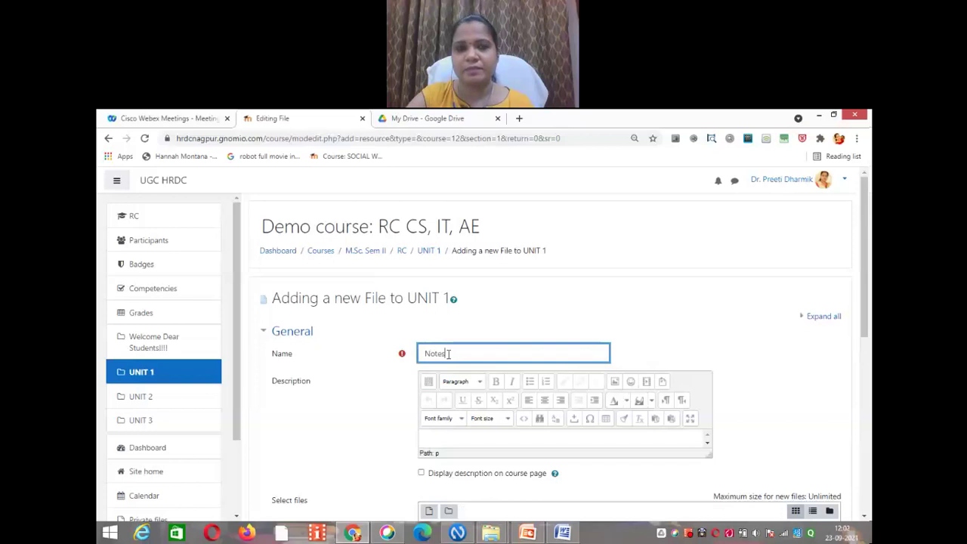
text( on OS)
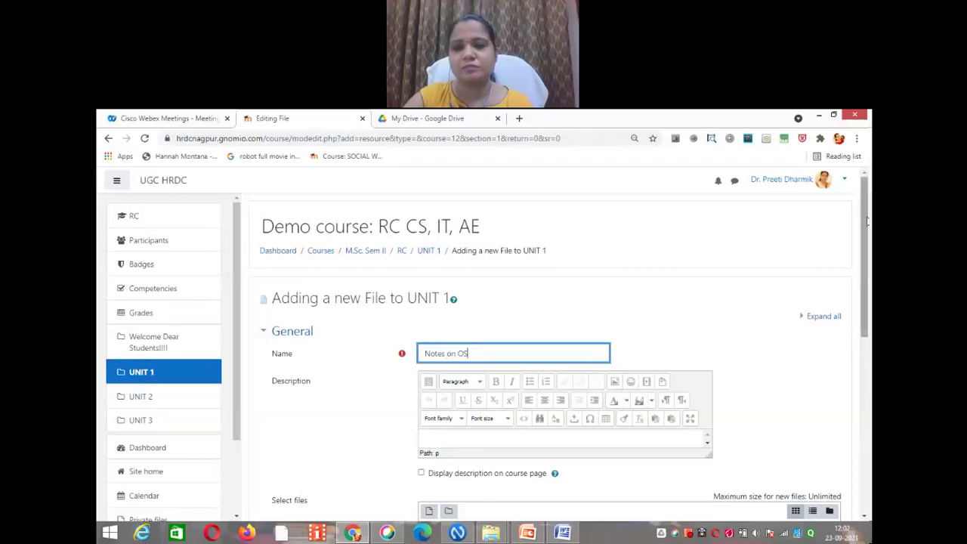
drag(868, 238, 870, 257)
scroll(464, 363, down, 3)
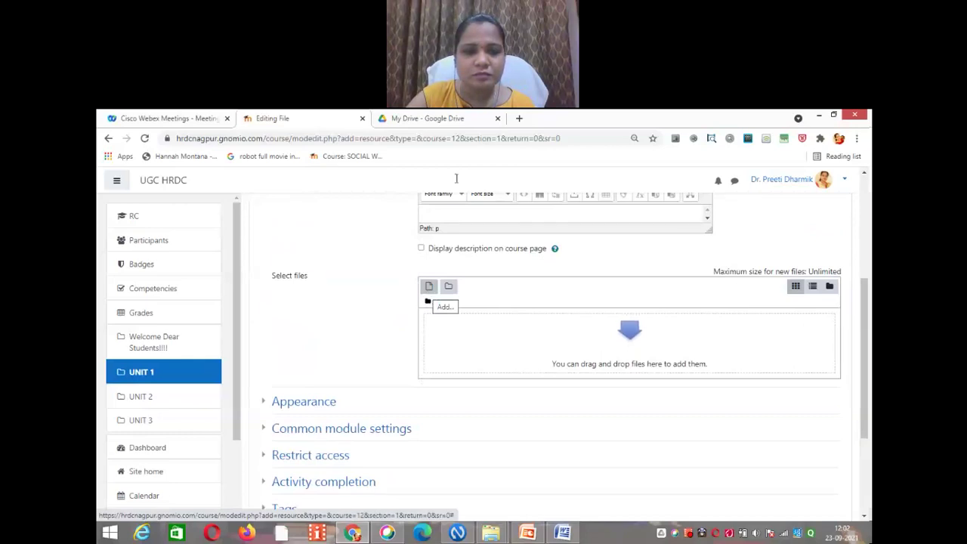
Step: Upload the Certification_of_Yoga_Professionals PDF into the Notes on OS files area
click(429, 288)
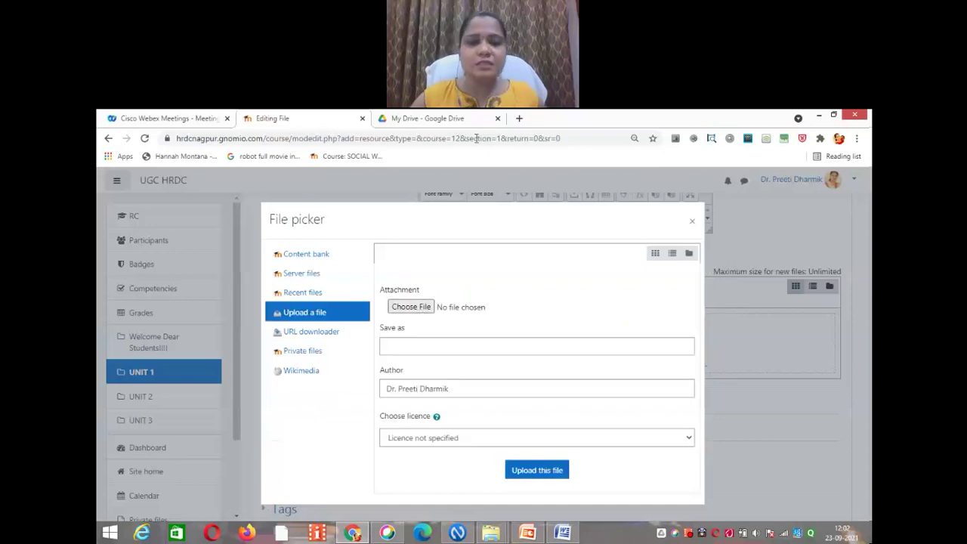
click(423, 310)
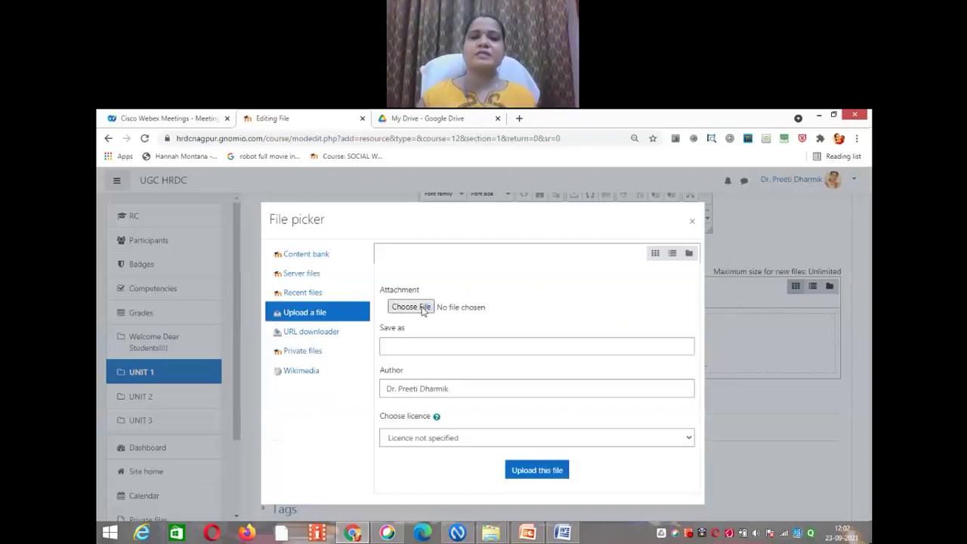
scroll(455, 184, down, 10)
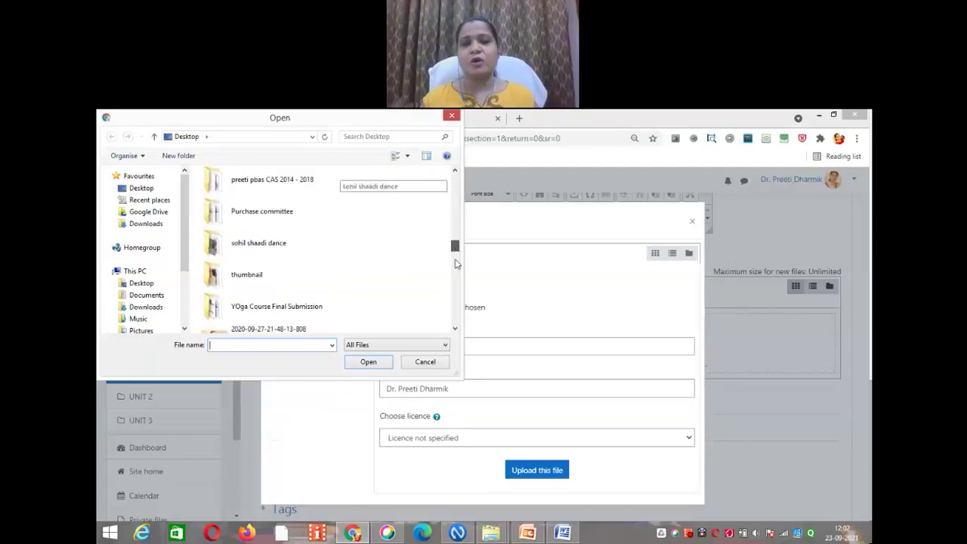
scroll(456, 263, down, 3)
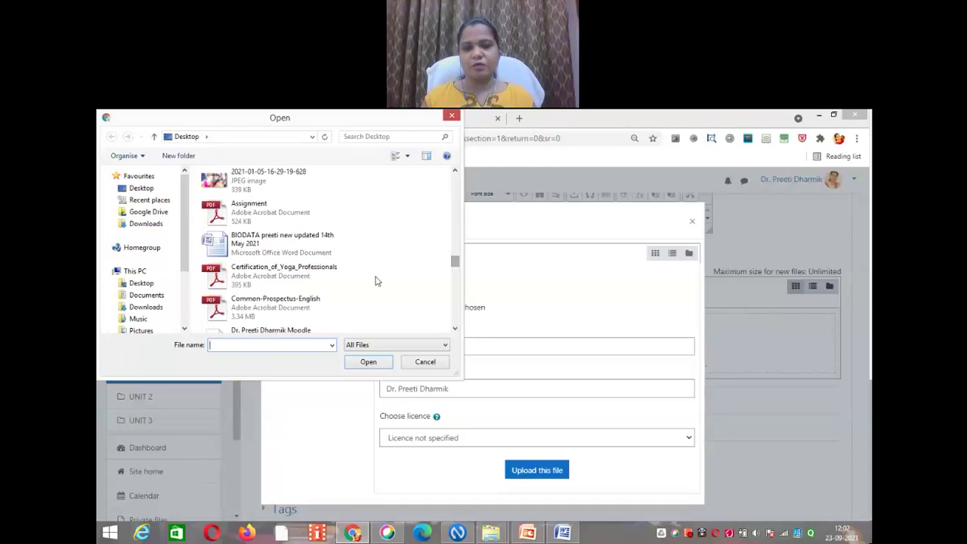
click(303, 277)
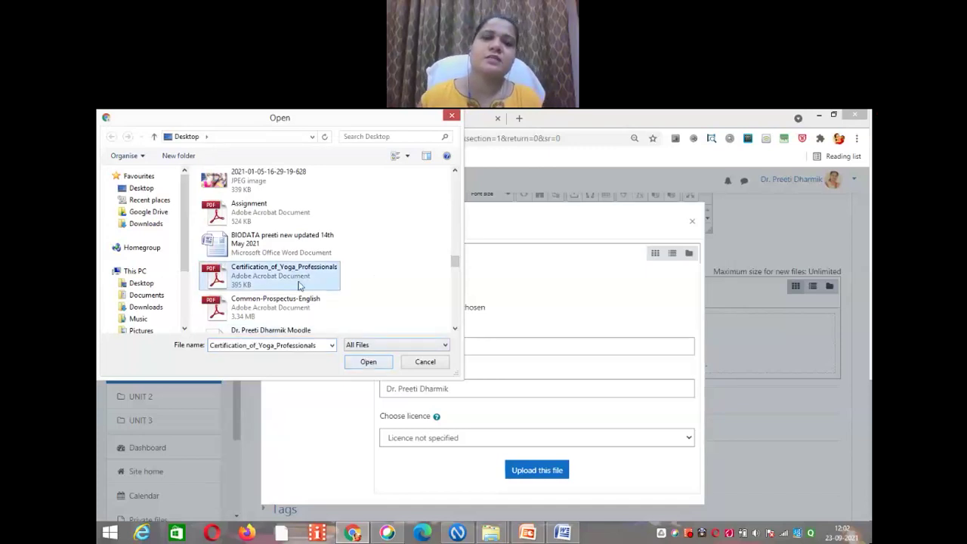
click(368, 362)
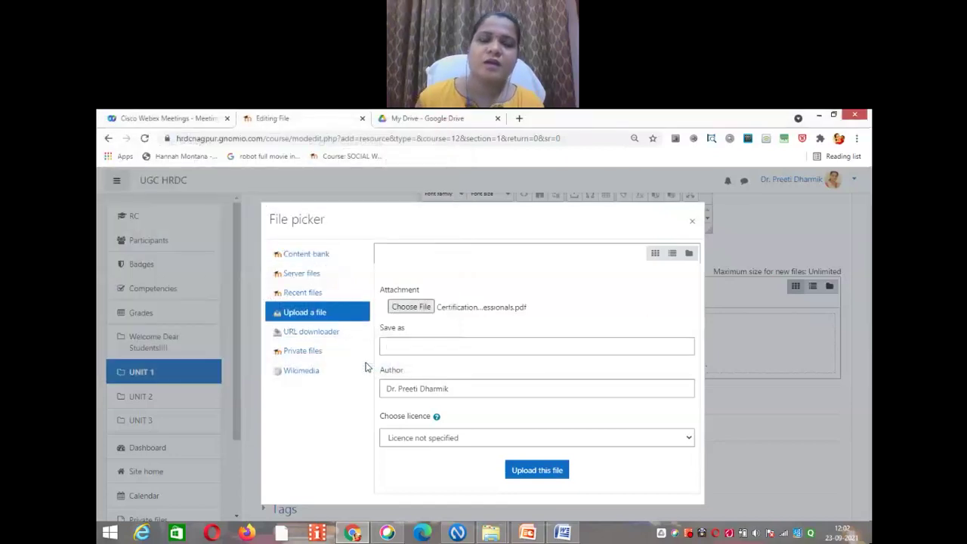
click(537, 470)
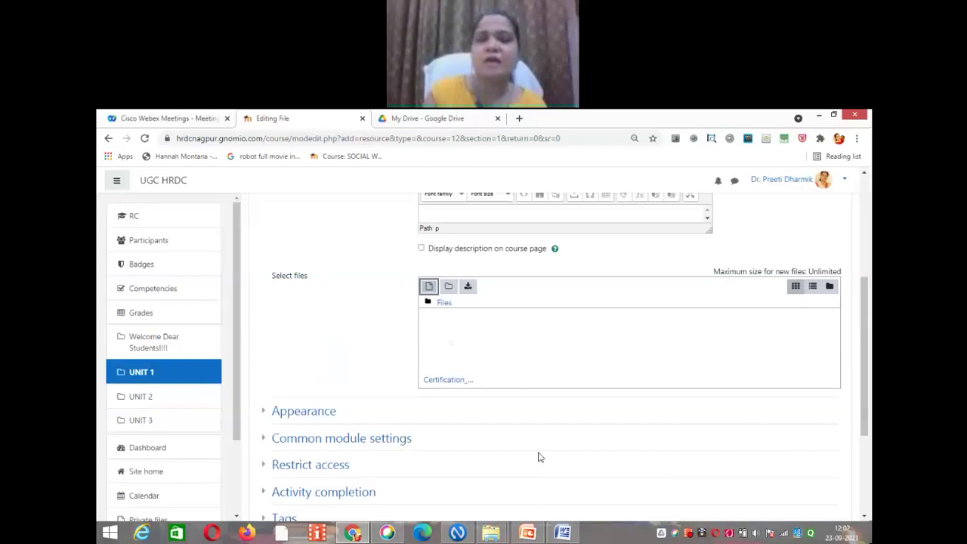
drag(868, 370, 869, 421)
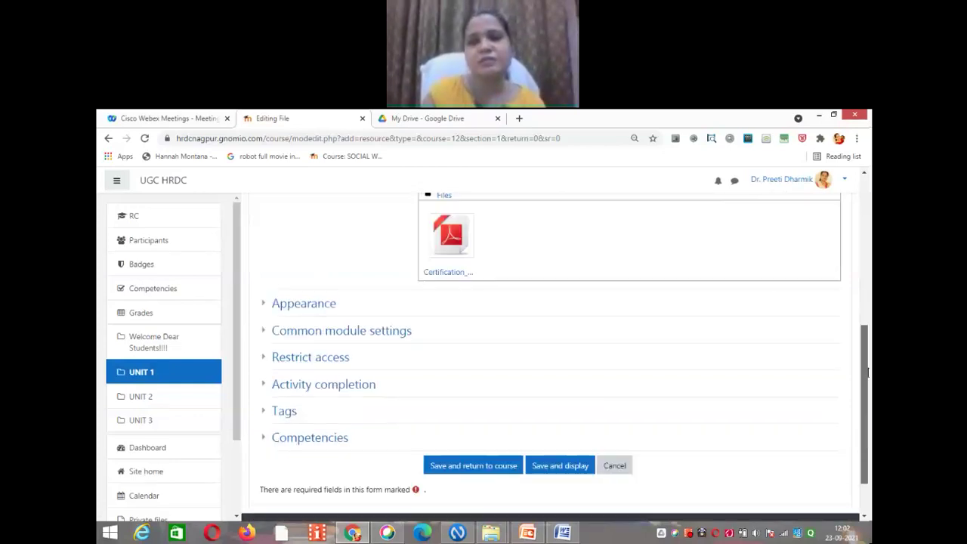
Step: Save 'Notes on OS', return to UNIT 1, and choose Move right for it
click(561, 461)
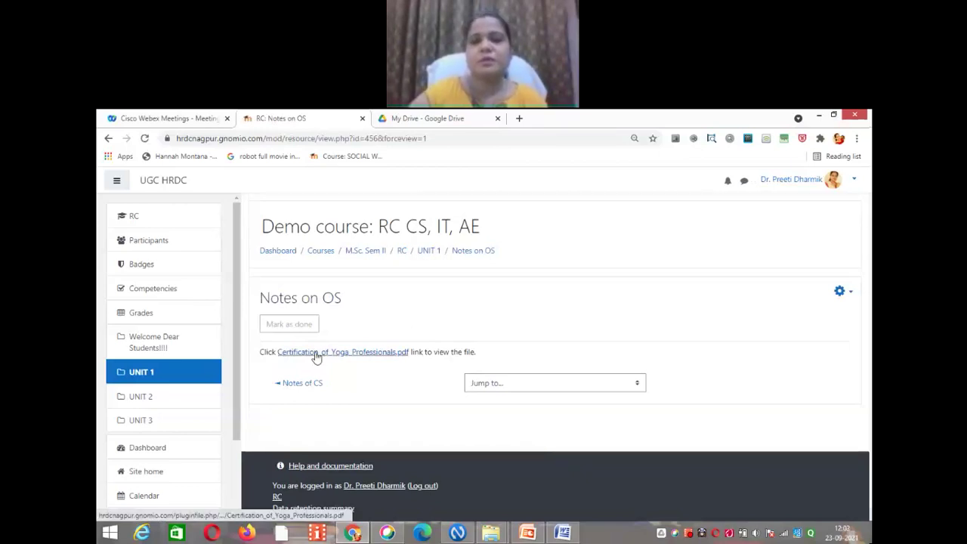
click(428, 251)
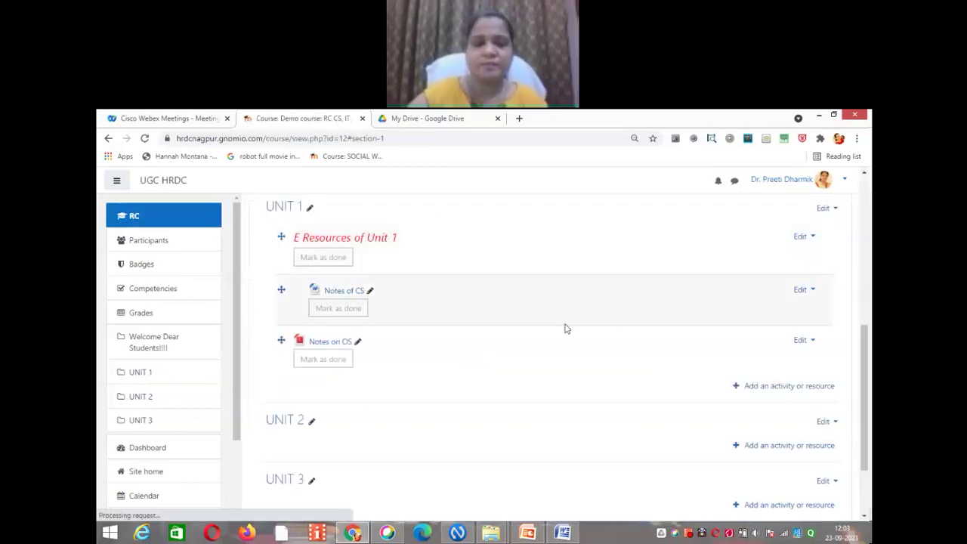
click(806, 340)
click(769, 390)
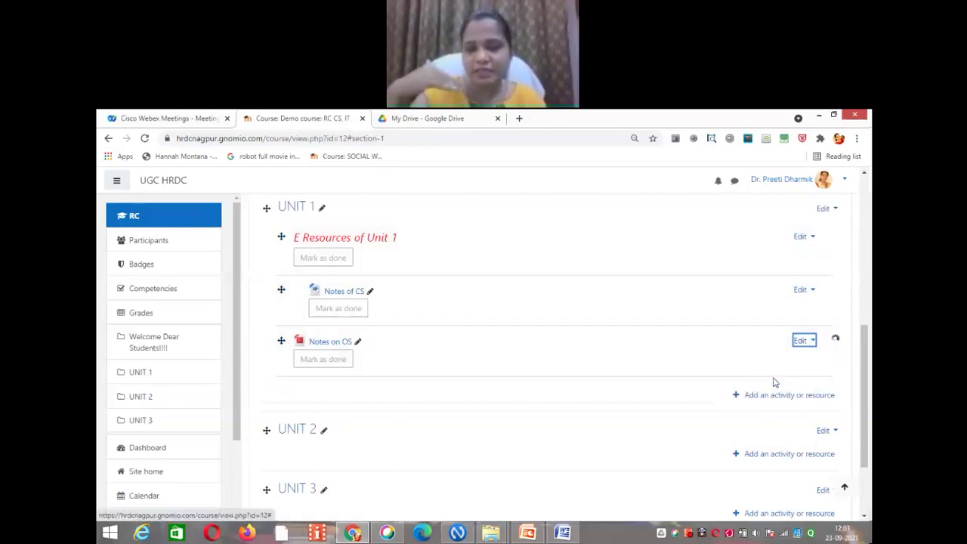
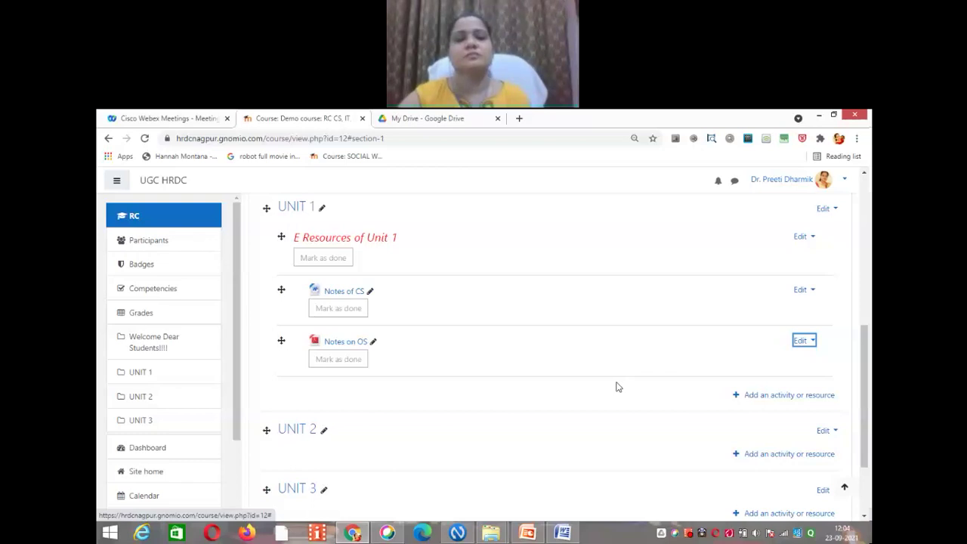
Step: Pick URL from the Resources list of UNIT 1's activity chooser
click(789, 397)
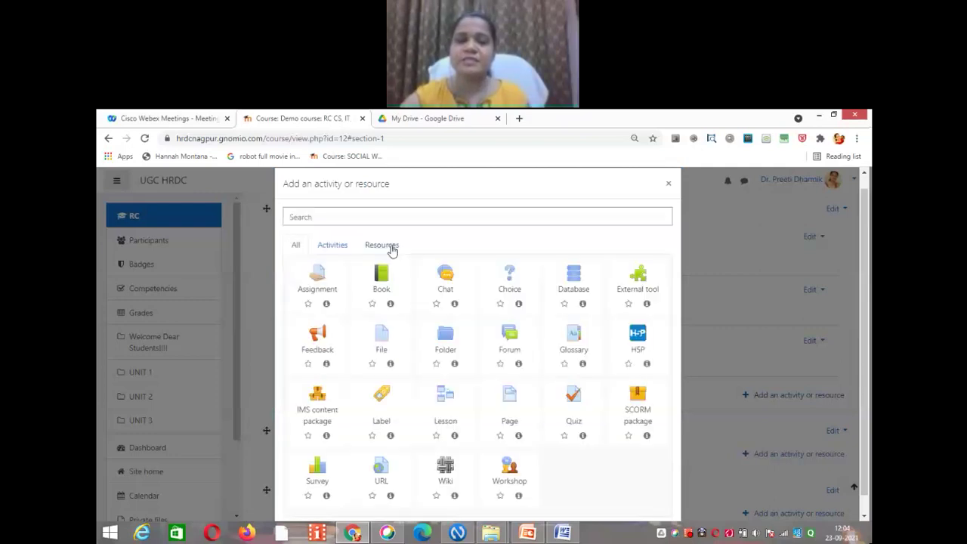
click(390, 248)
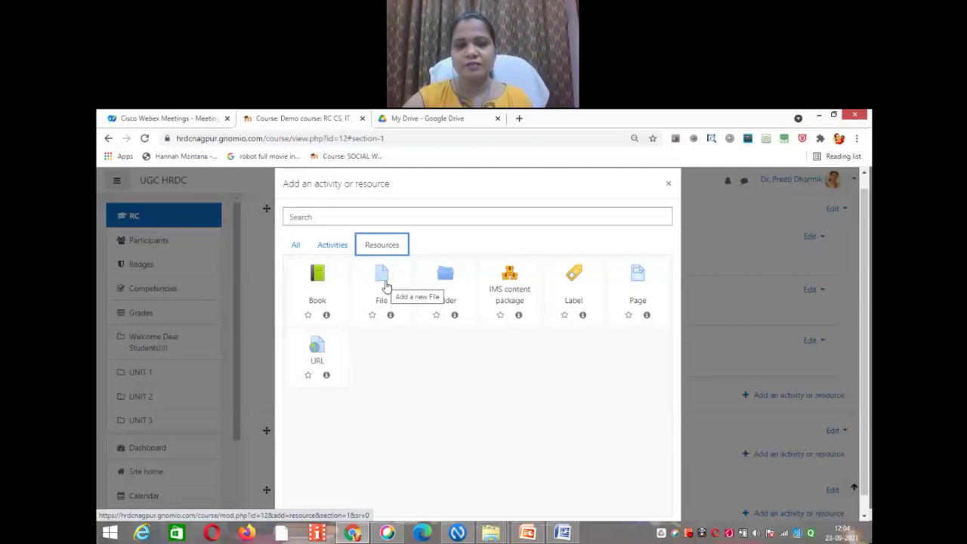
click(318, 348)
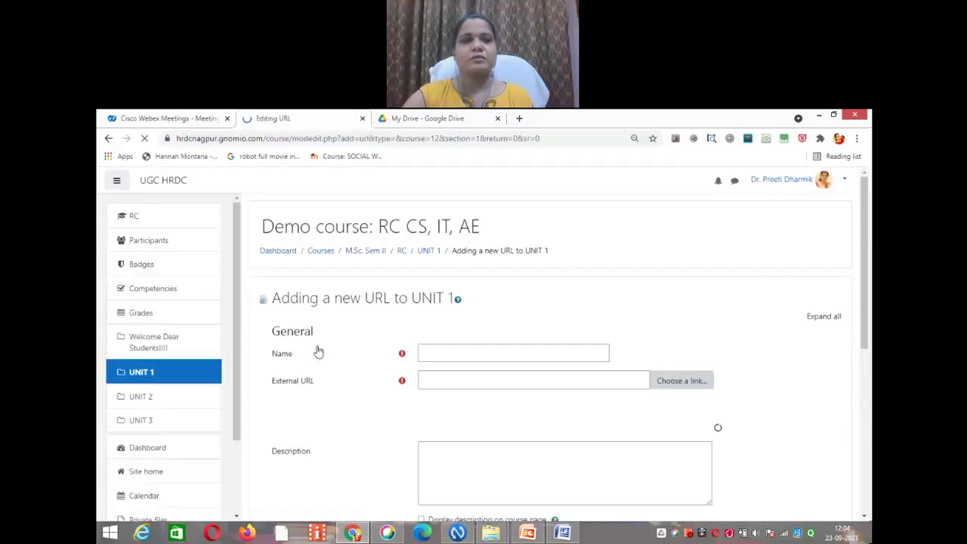
Step: Enter 'Link of notes' as the URL resource's name, then go to the External URL field
click(435, 355)
text(Unit of)
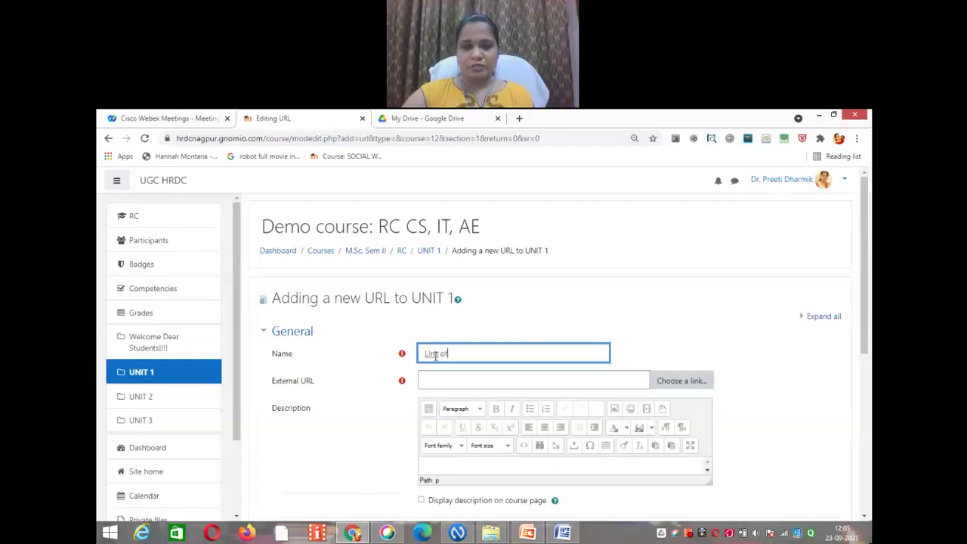
text( notes)
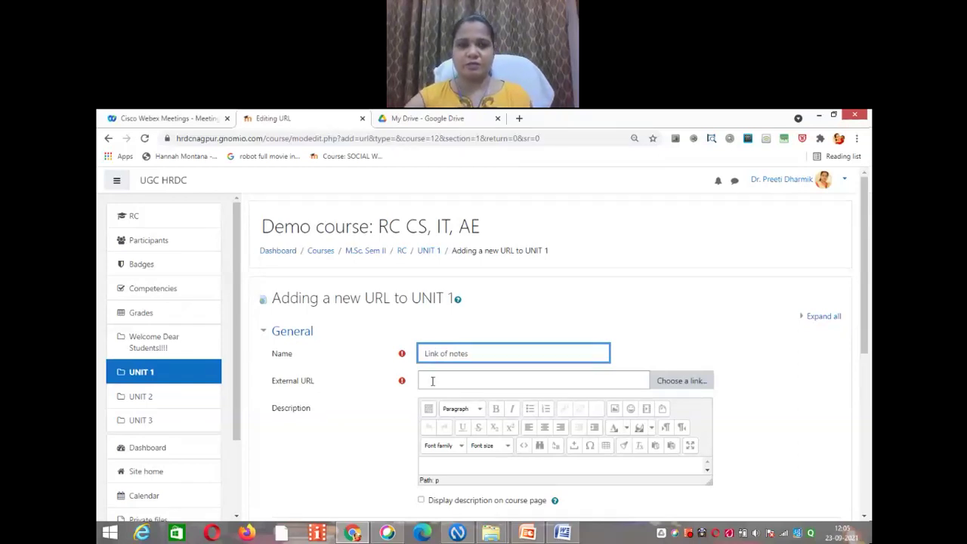
click(433, 381)
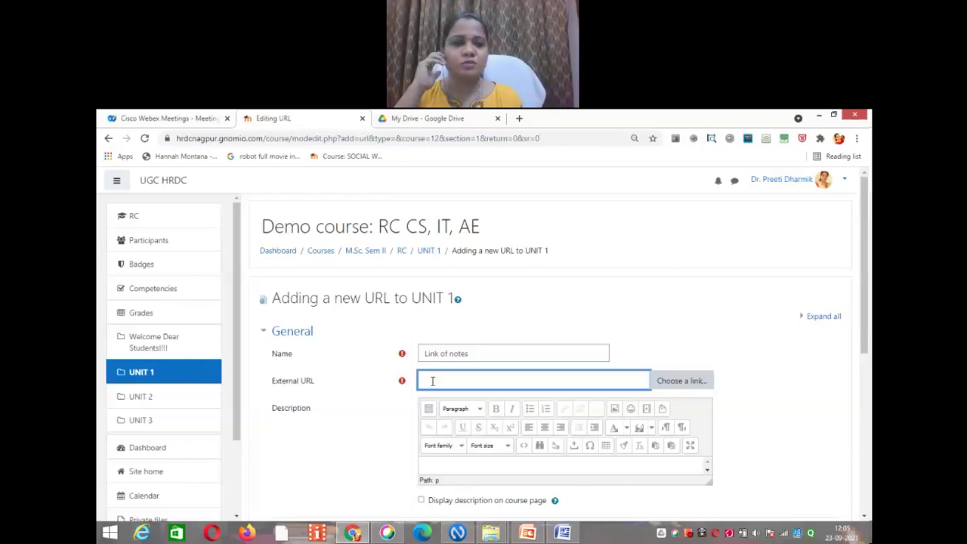
Step: Copy the Registration Form's Google Drive share link and return to the Moodle form
click(396, 121)
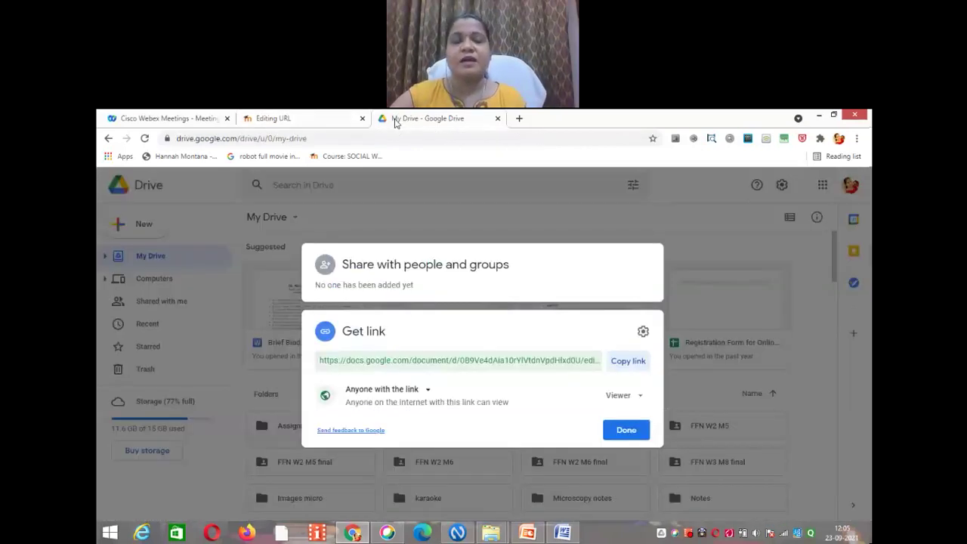
click(637, 431)
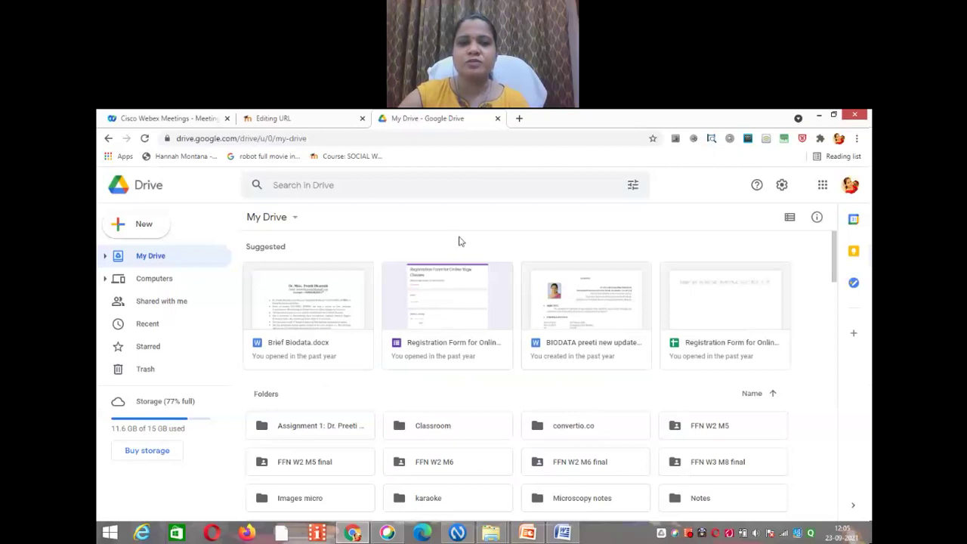
click(448, 307)
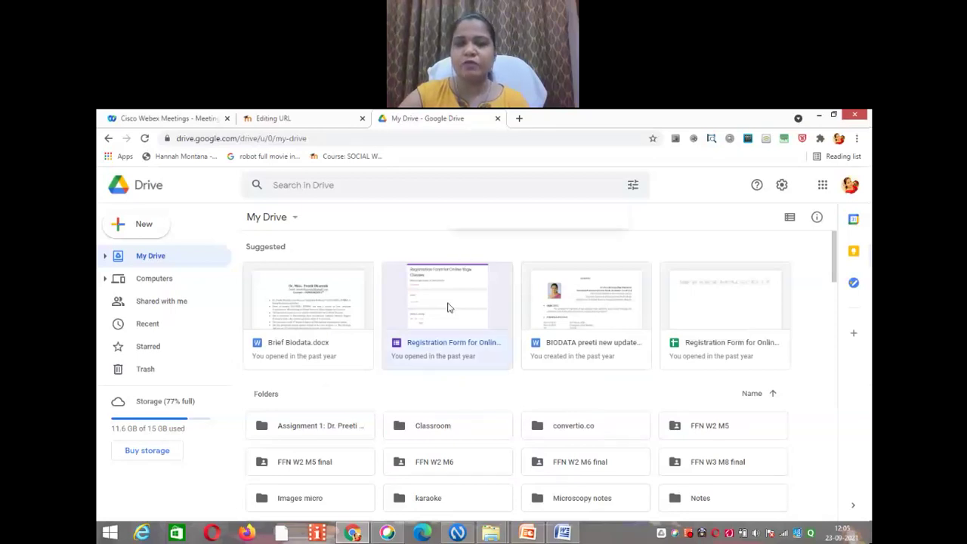
right_click(447, 307)
click(496, 283)
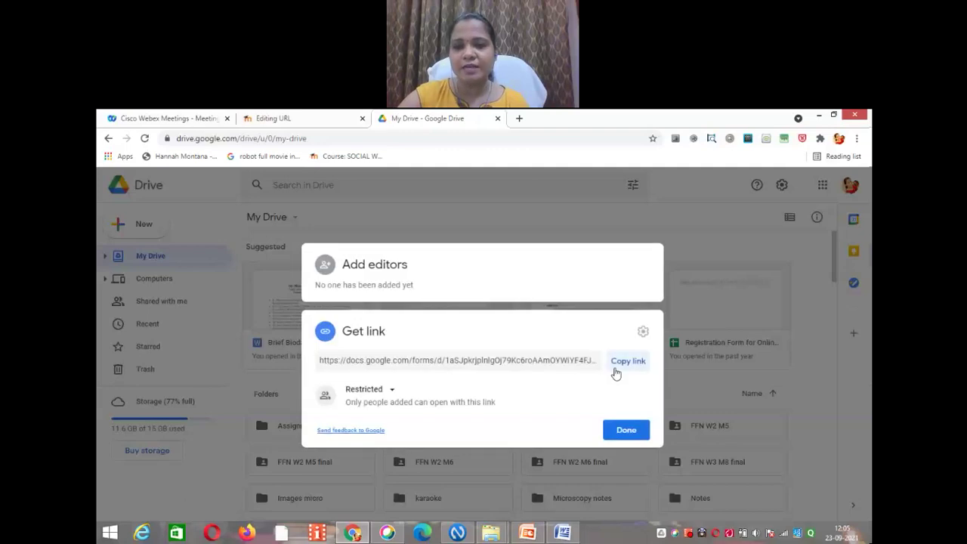
click(616, 370)
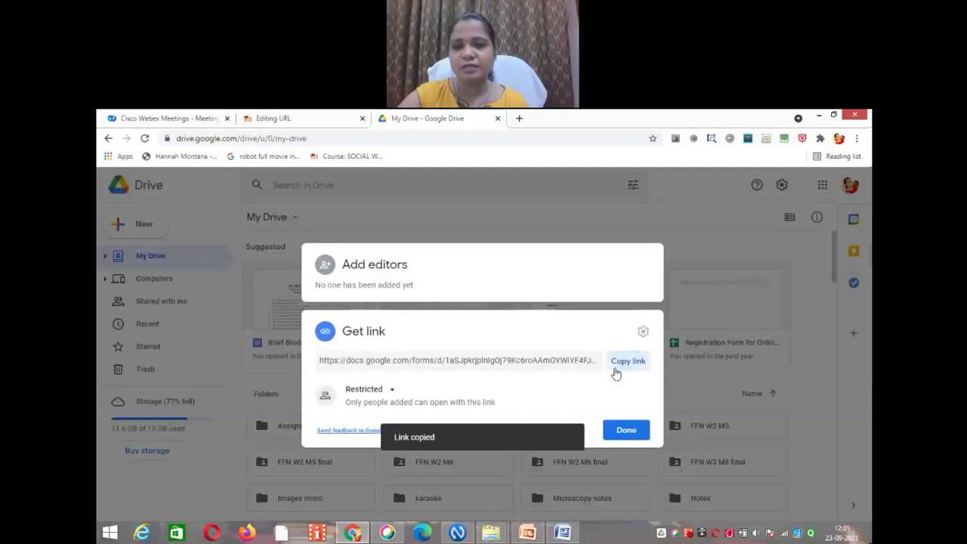
click(287, 121)
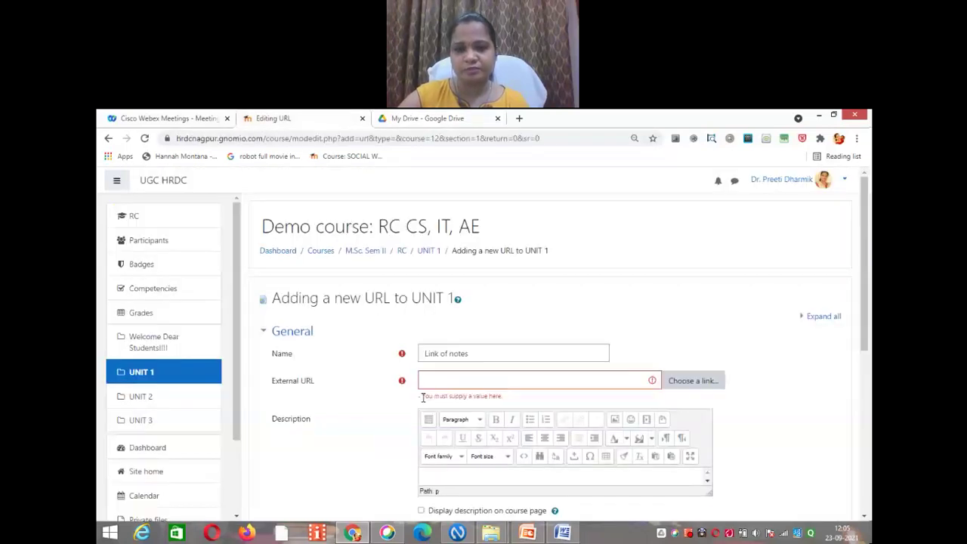
Step: Paste the Drive link as the External URL, save, and indent Link of notes one level right
right_click(432, 383)
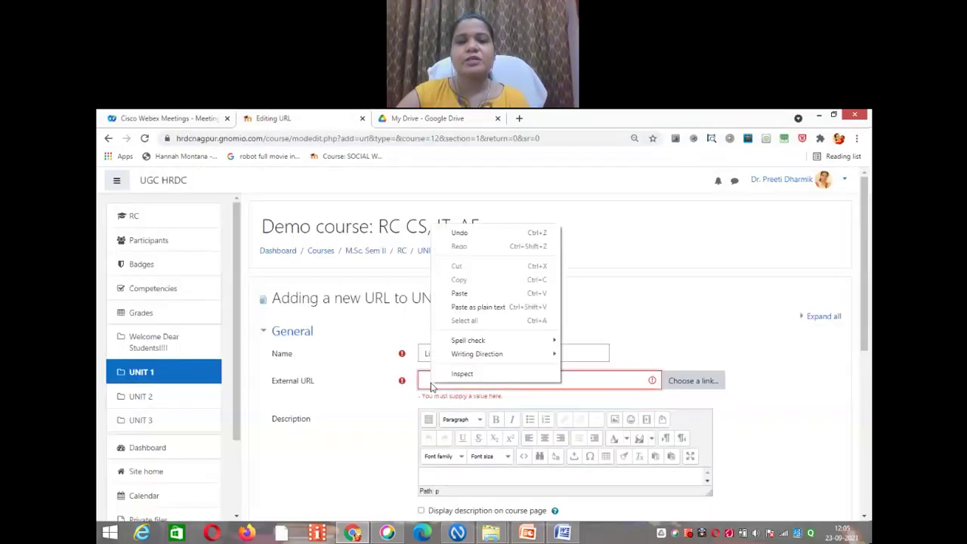
click(460, 293)
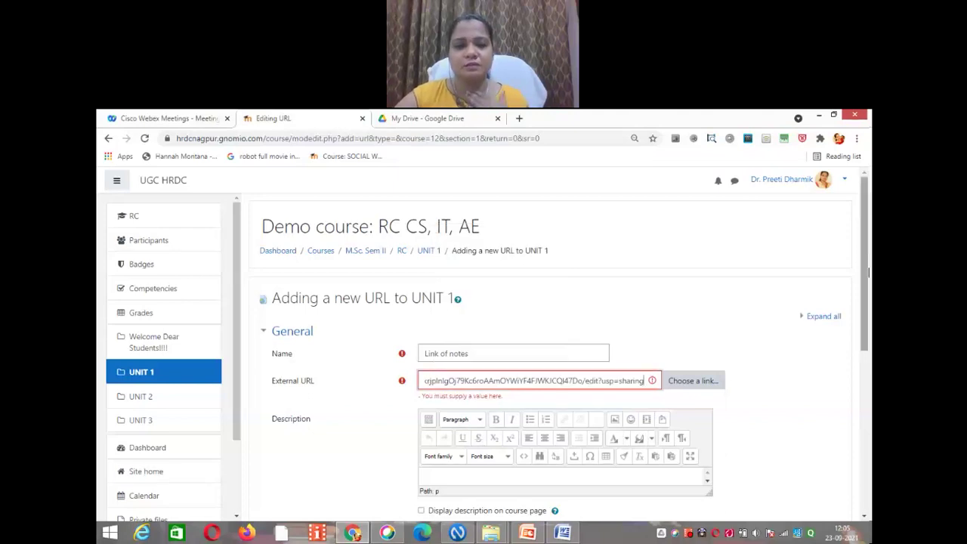
scroll(868, 317, down, 1)
scroll(869, 317, down, 4)
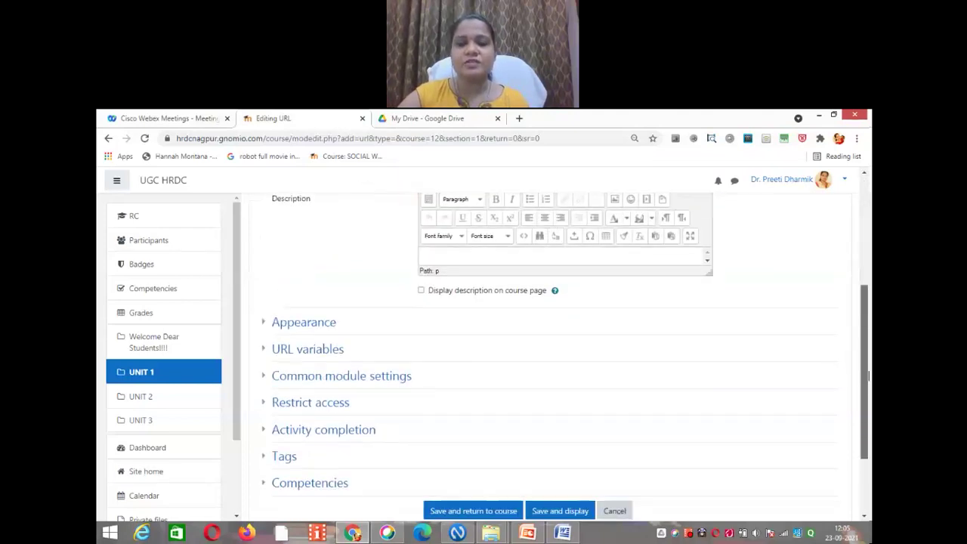
scroll(868, 384, down, 1)
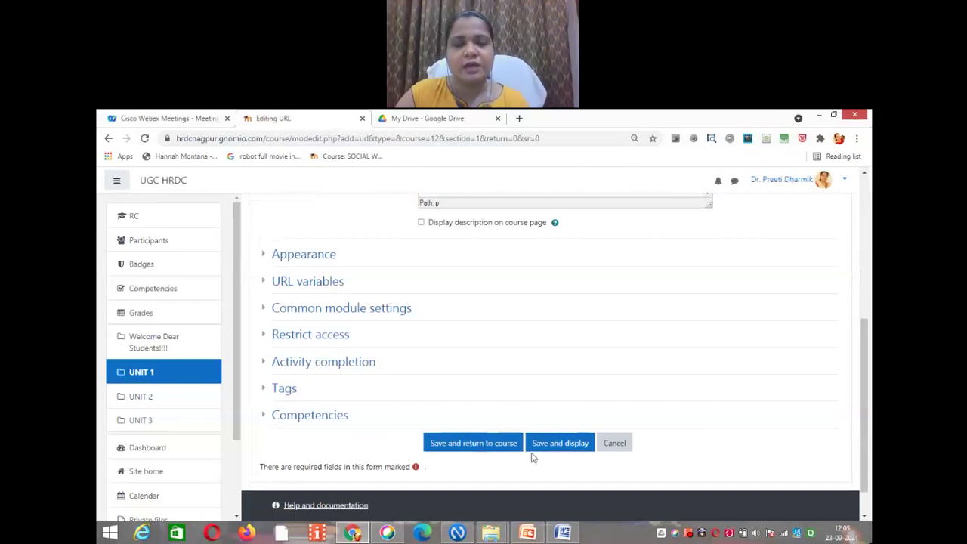
click(494, 447)
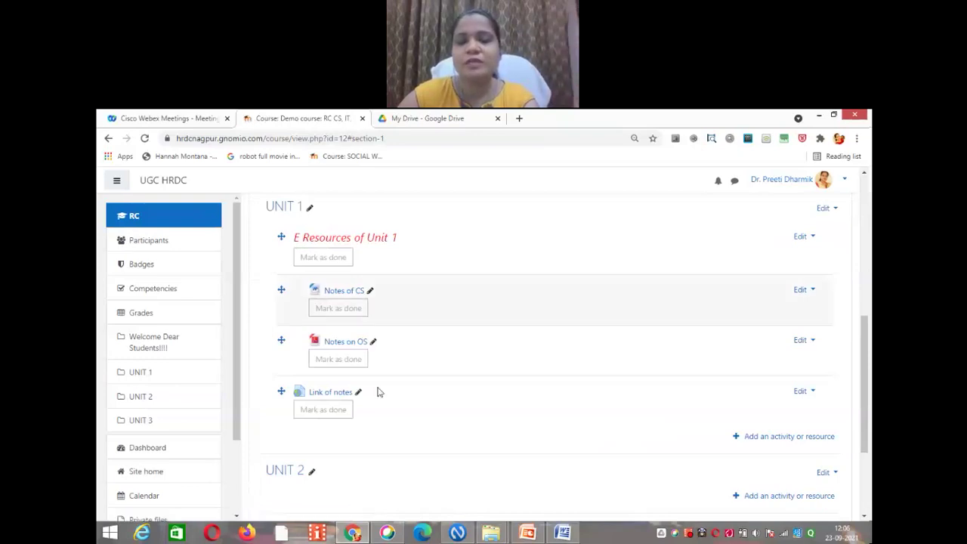
click(803, 391)
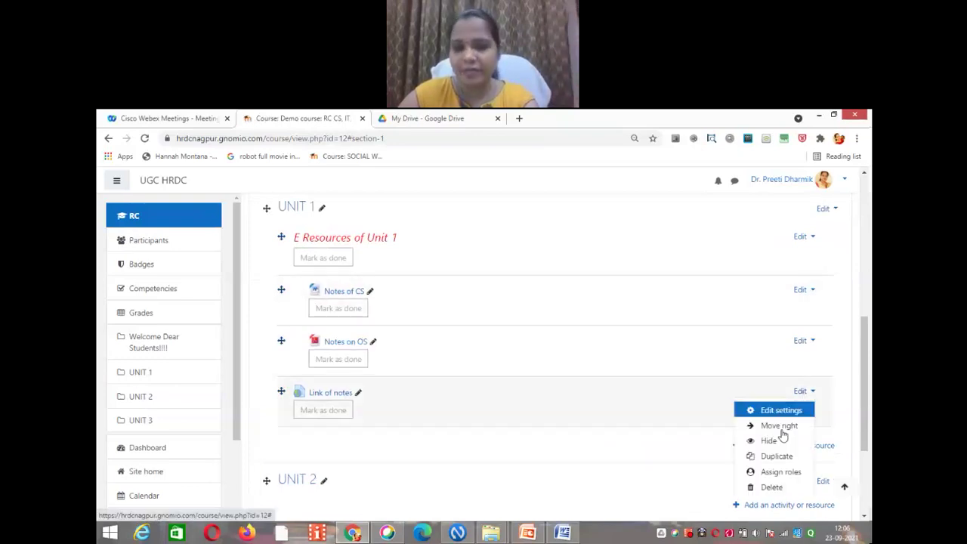
click(783, 428)
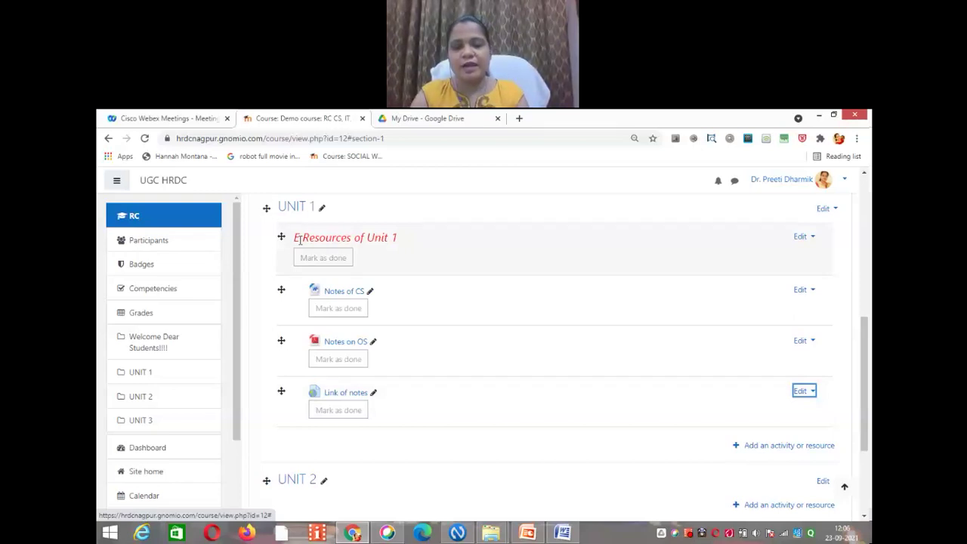
Step: Pick Page from the Resources list of UNIT 1's activity chooser
click(785, 446)
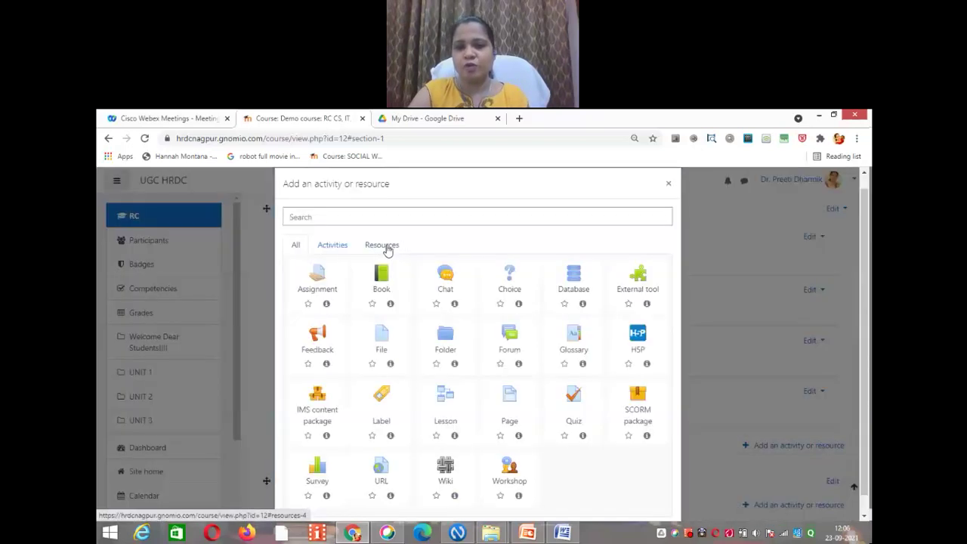
click(381, 246)
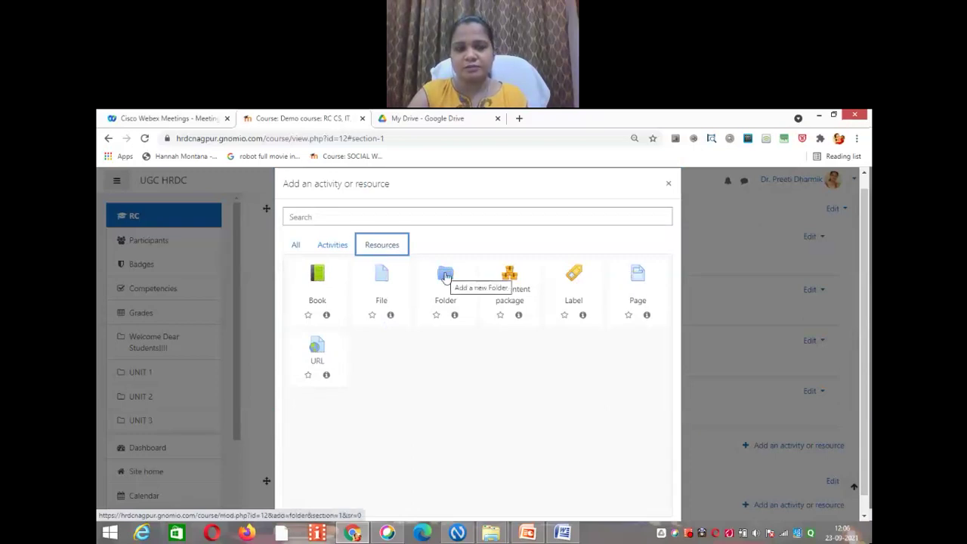
click(639, 279)
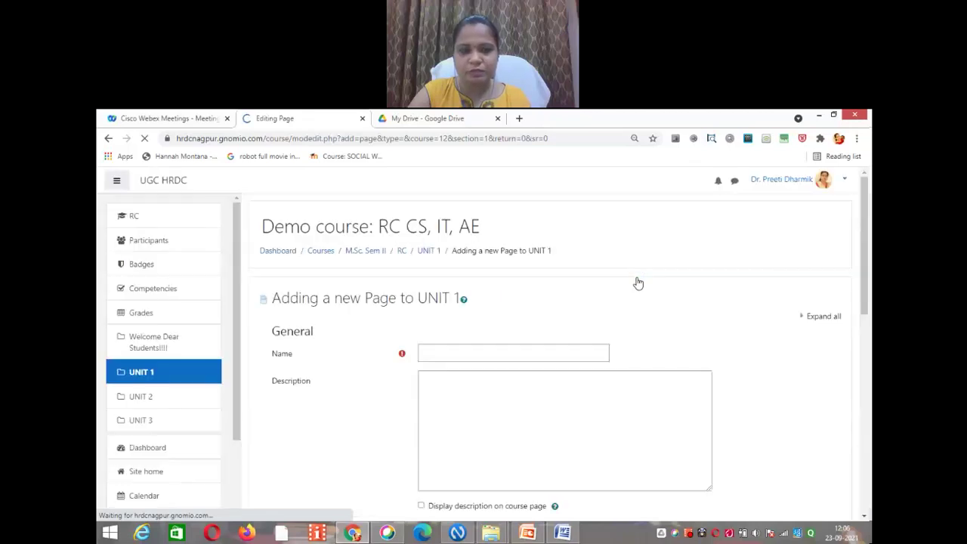
Step: Name the new page 'Page Format'
click(508, 351)
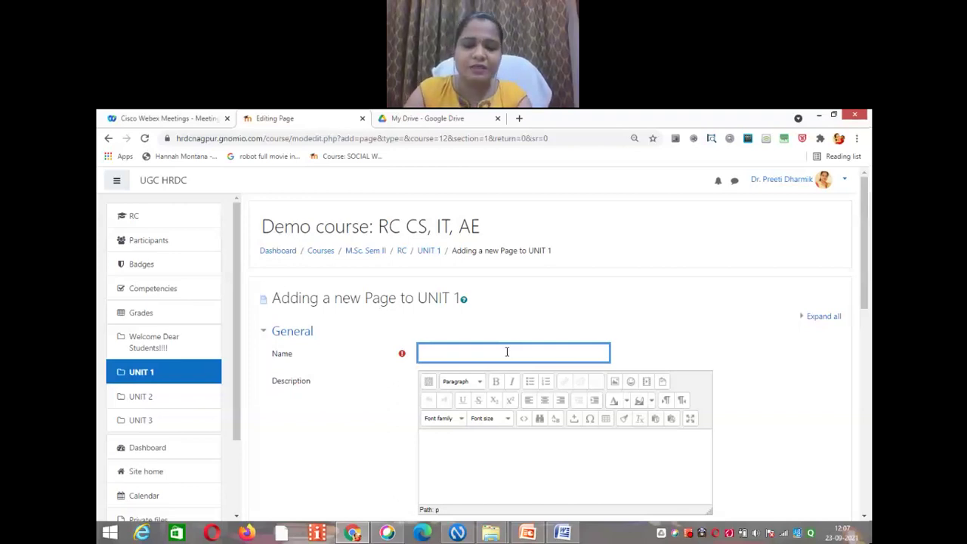
text(Page)
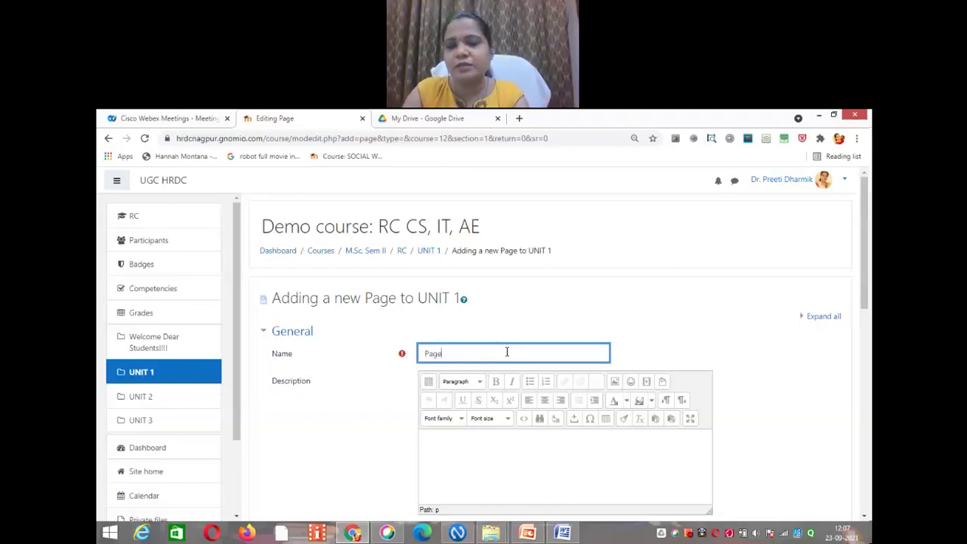
text( Format)
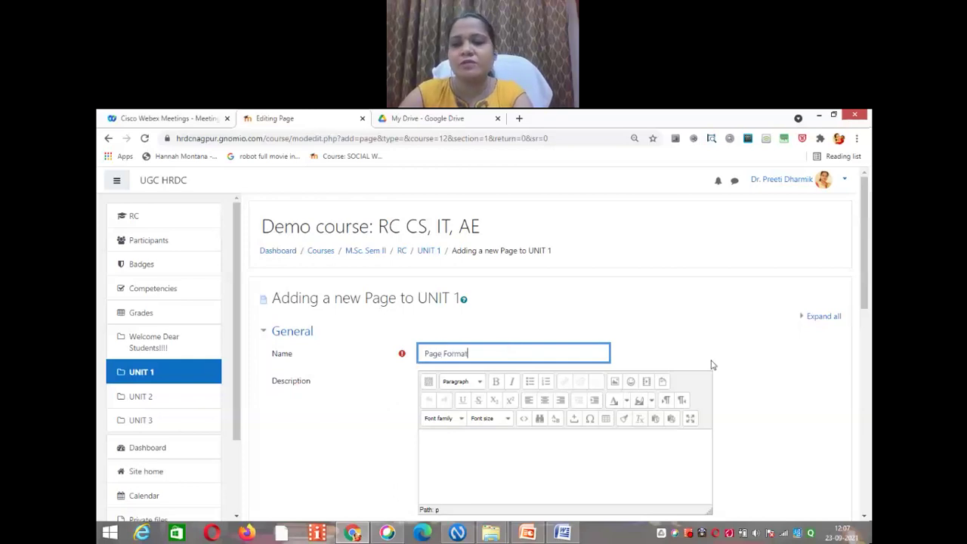
scroll(869, 316, down, 5)
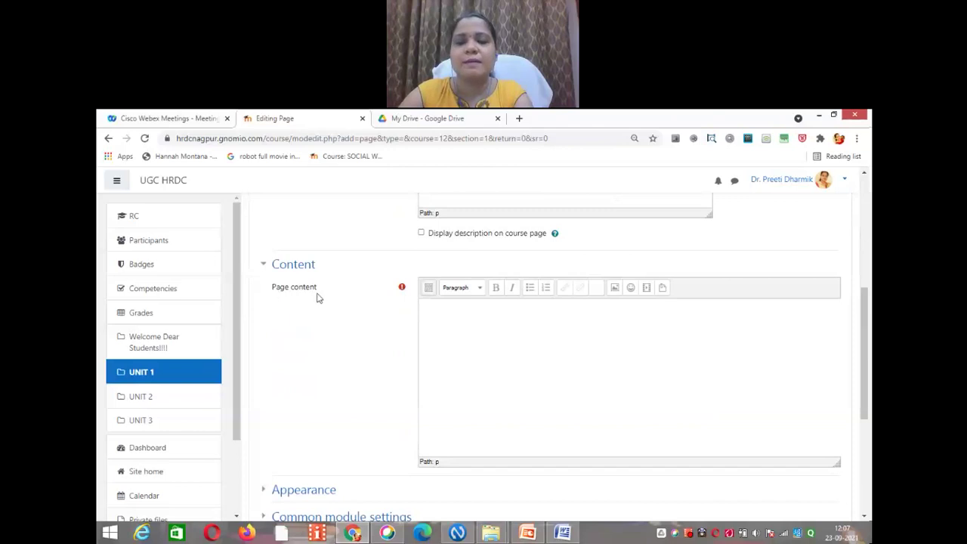
Step: Fill the page content with five lines of sample text and save it to the course
click(477, 323)
text(vgfhgjhkdsd)
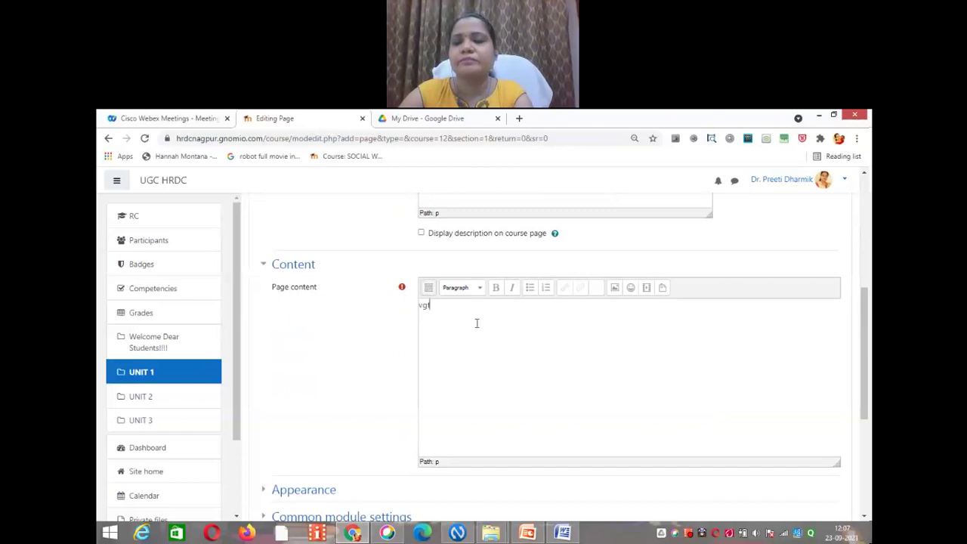
key(Return)
text(dghghj)
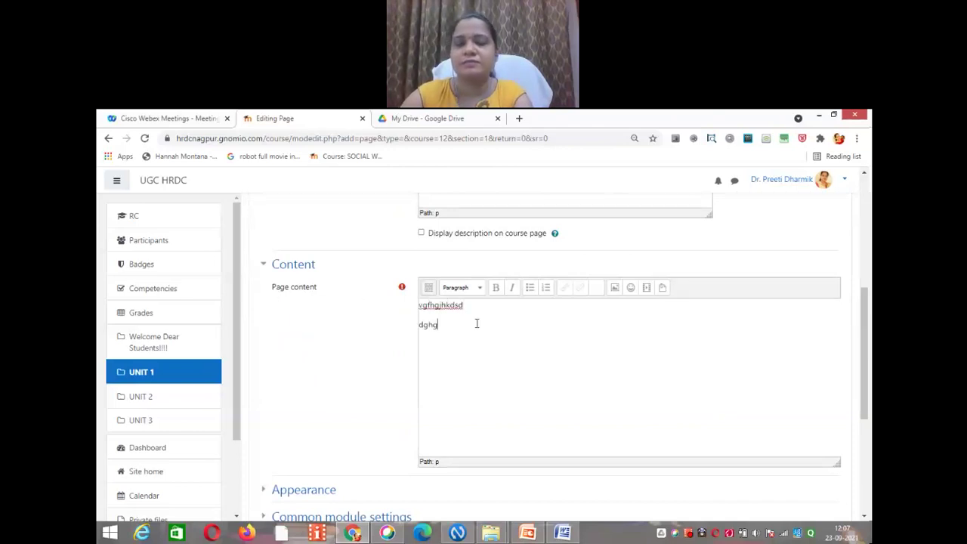
key(Return)
text(bcvh)
key(Return)
text(ghgjhgj)
key(Return)
text(bnhhhj)
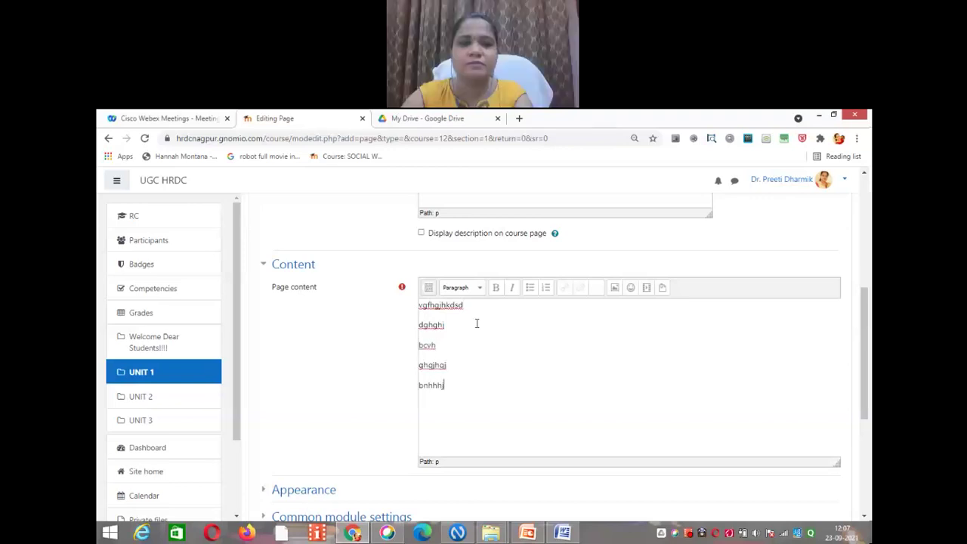
drag(863, 355, 864, 437)
click(502, 405)
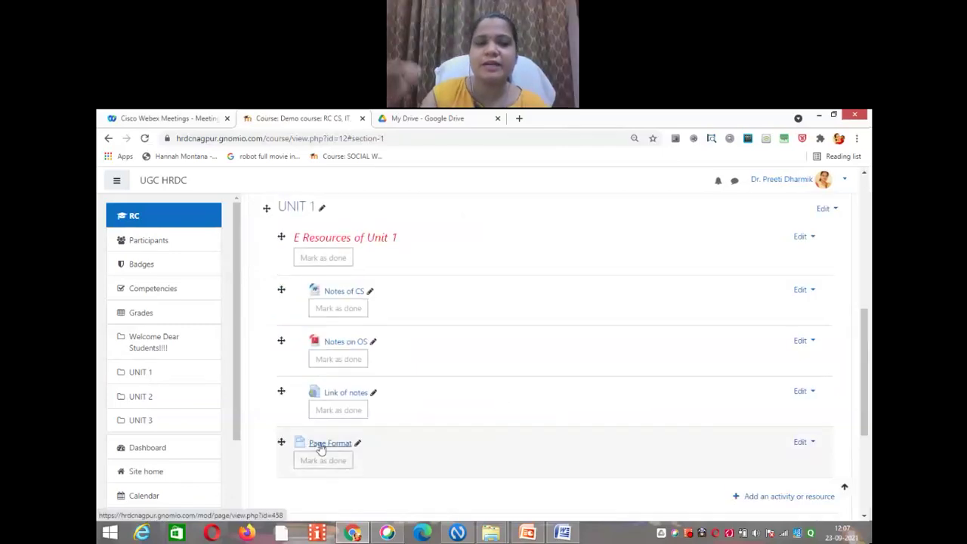
click(321, 449)
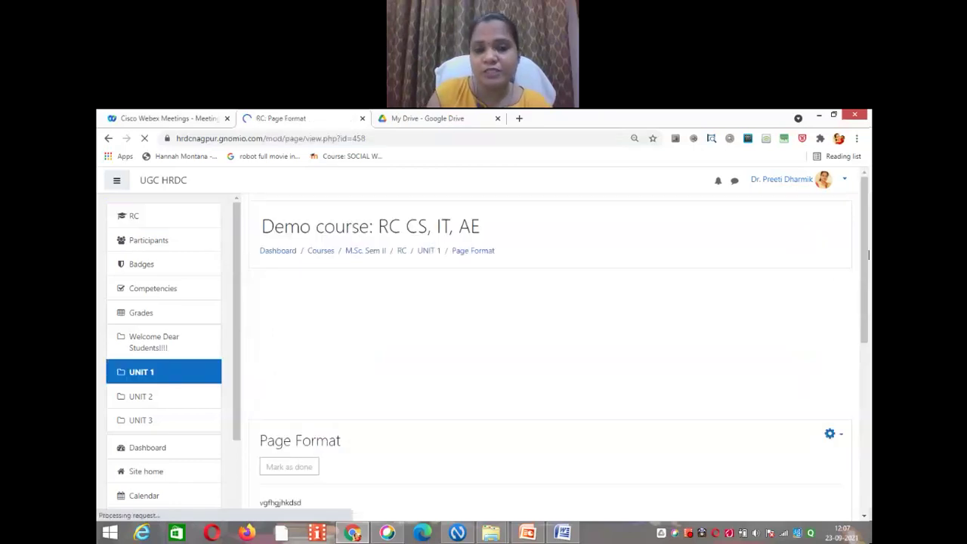
scroll(691, 300, down, 3)
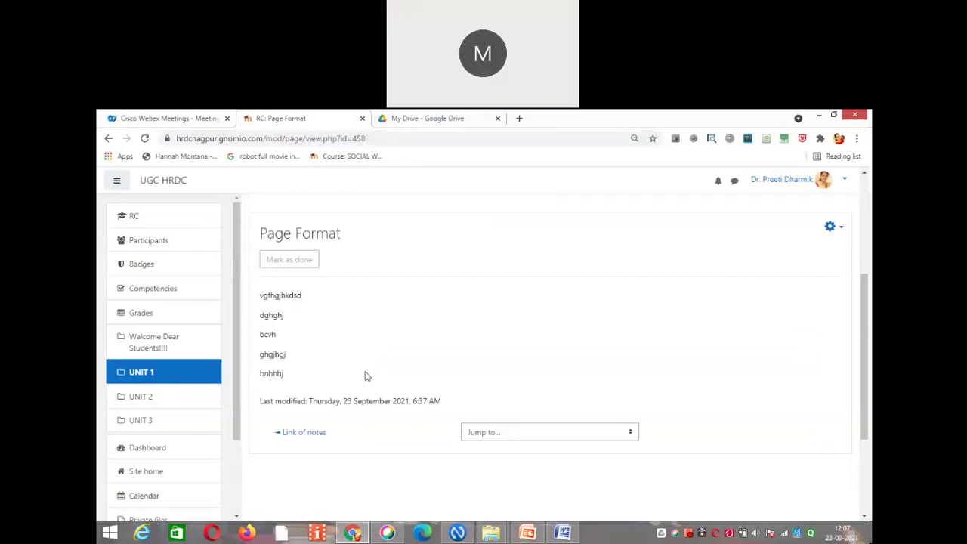
click(108, 138)
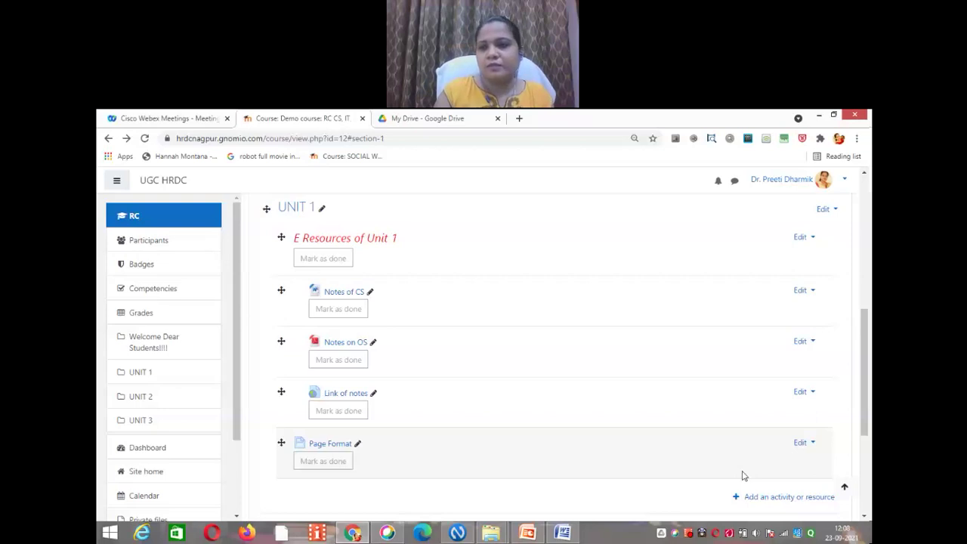
Step: Indent Page Format one level right
click(815, 446)
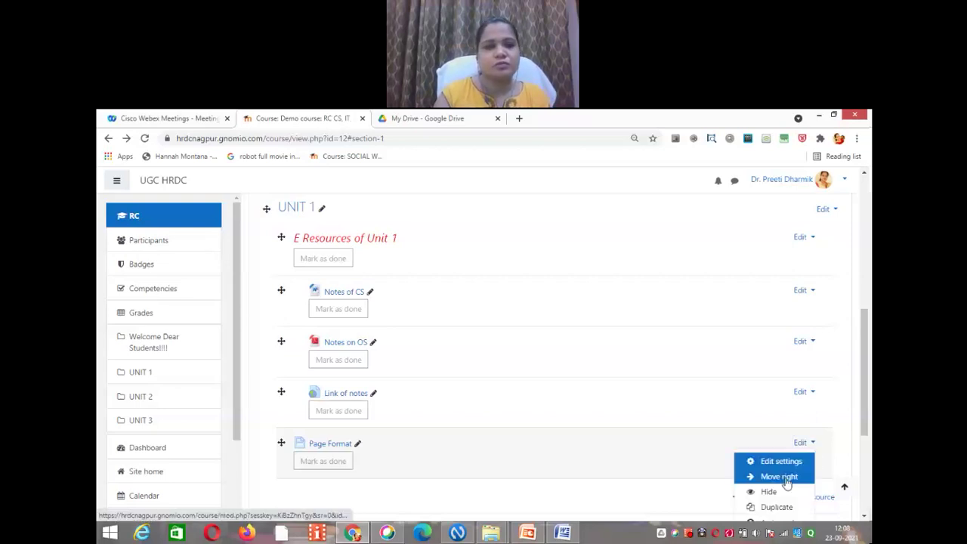
click(786, 481)
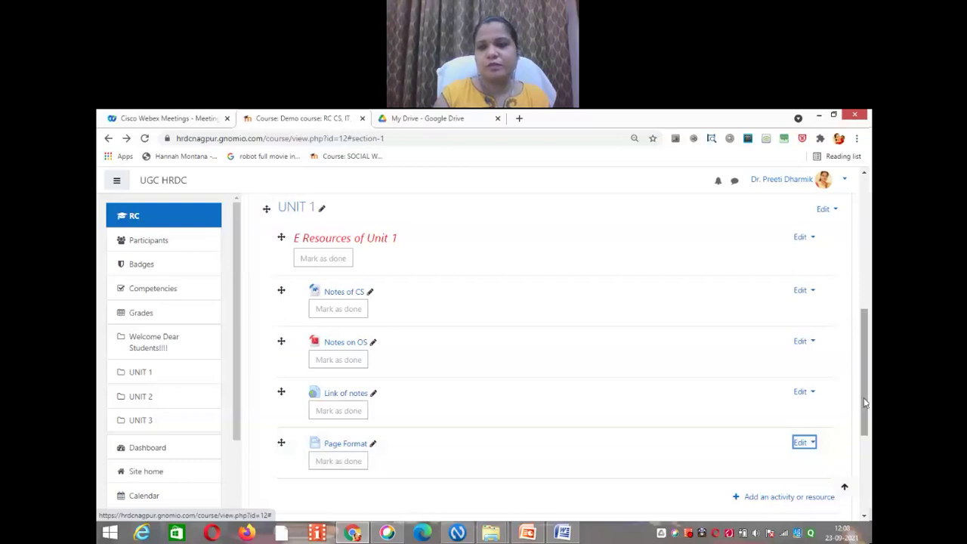
drag(866, 403, 868, 323)
Step: Drag Notes on OS below Link of notes in UNIT 1
scroll(868, 323, up, 1)
scroll(860, 377, down, 3)
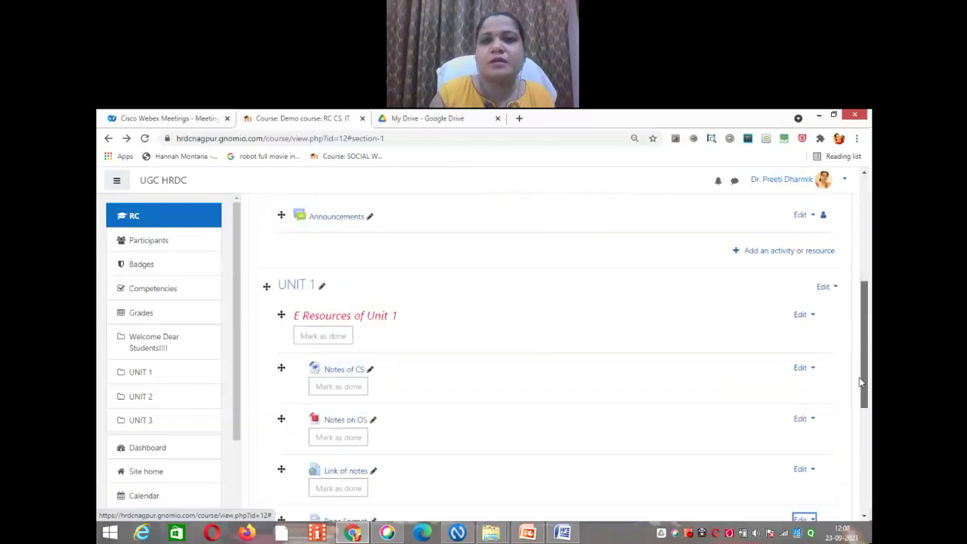
scroll(859, 382, down, 1)
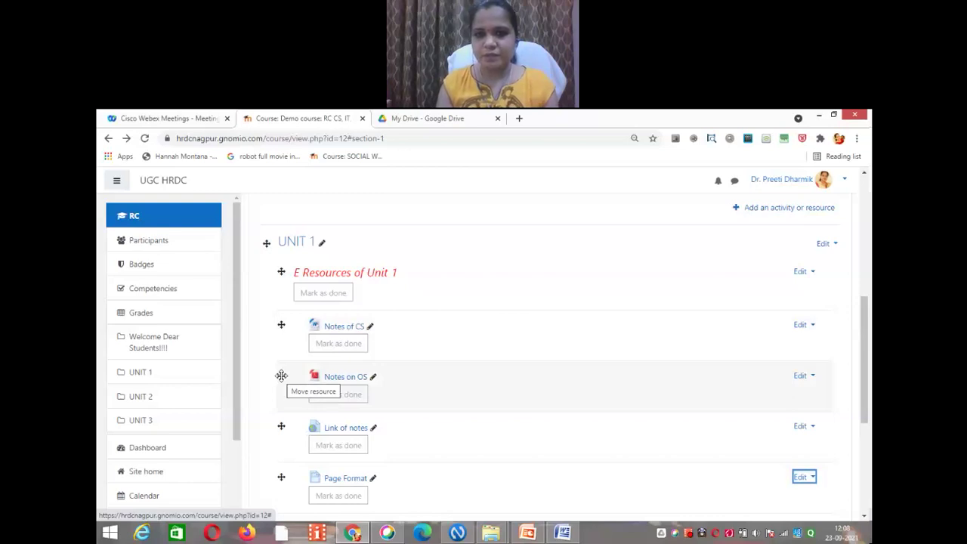
drag(281, 375, 280, 428)
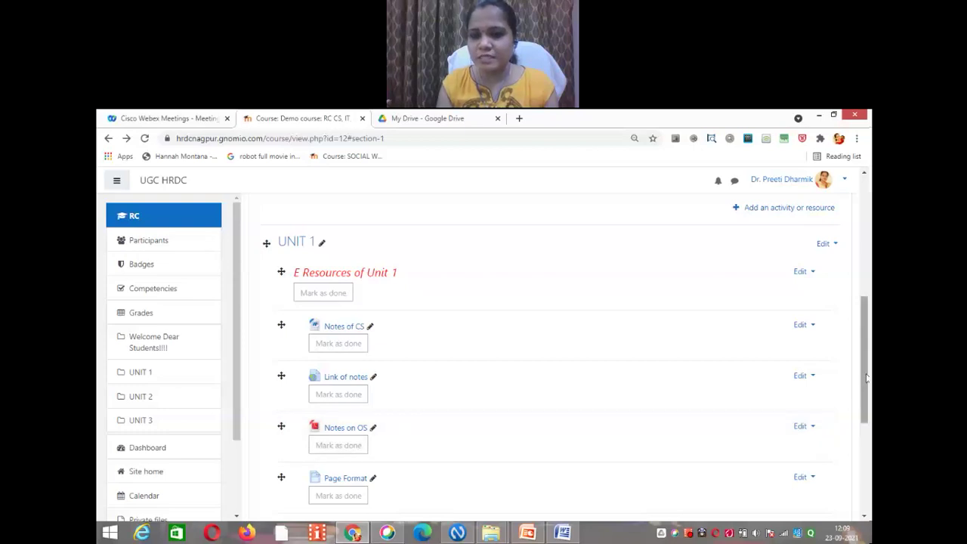
drag(867, 377, 867, 257)
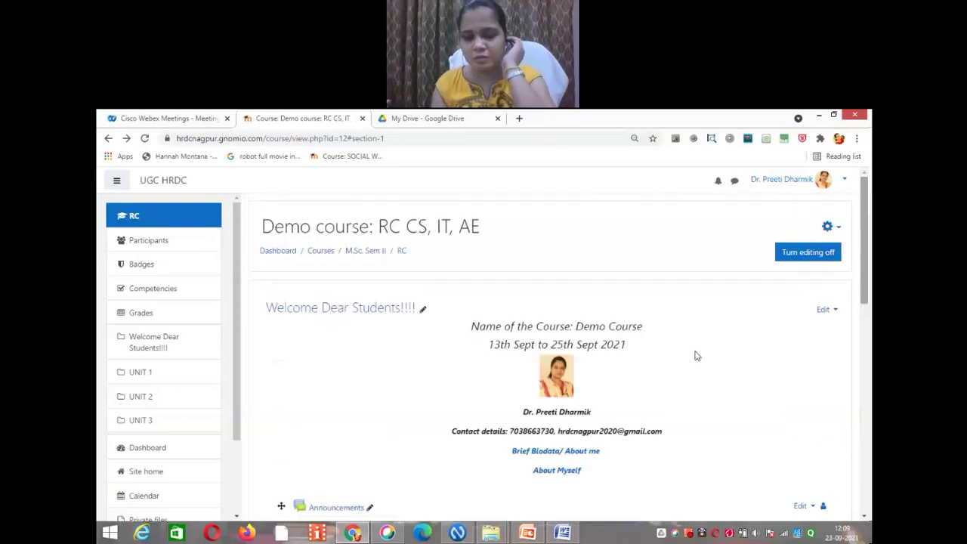
Step: Go to Site home and scroll down through the listed course descriptions
click(156, 472)
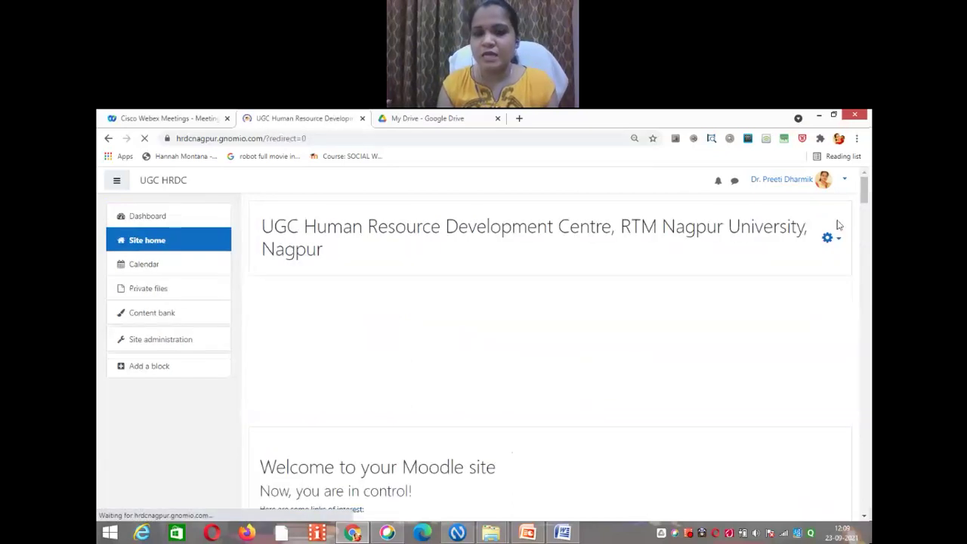
drag(866, 191, 864, 351)
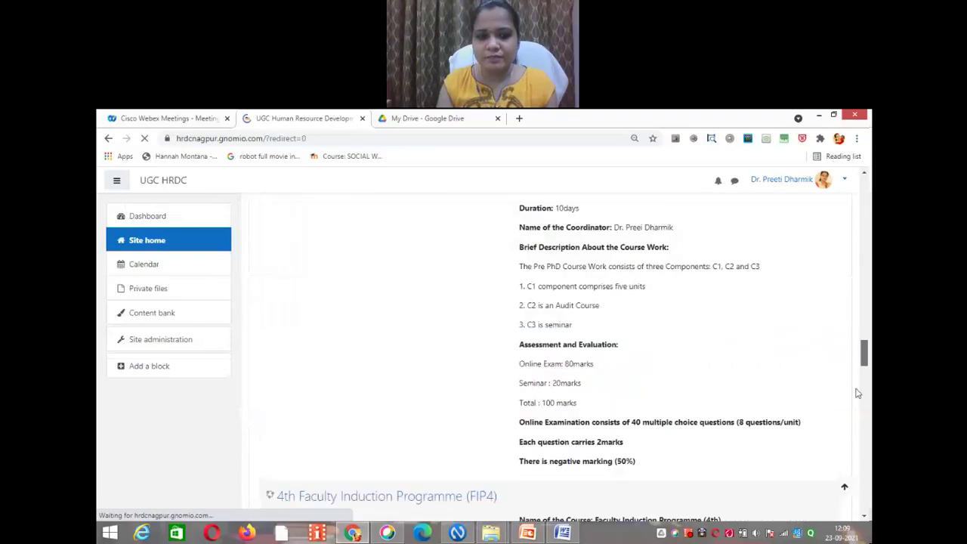
scroll(857, 391, down, 20)
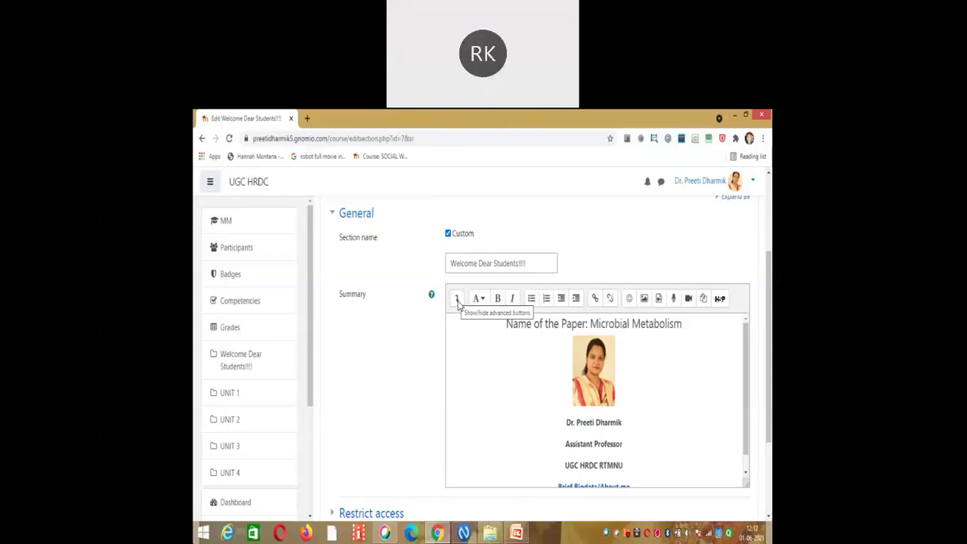
Step: Show the Atto editor's advanced formatting buttons in the section summary
click(457, 299)
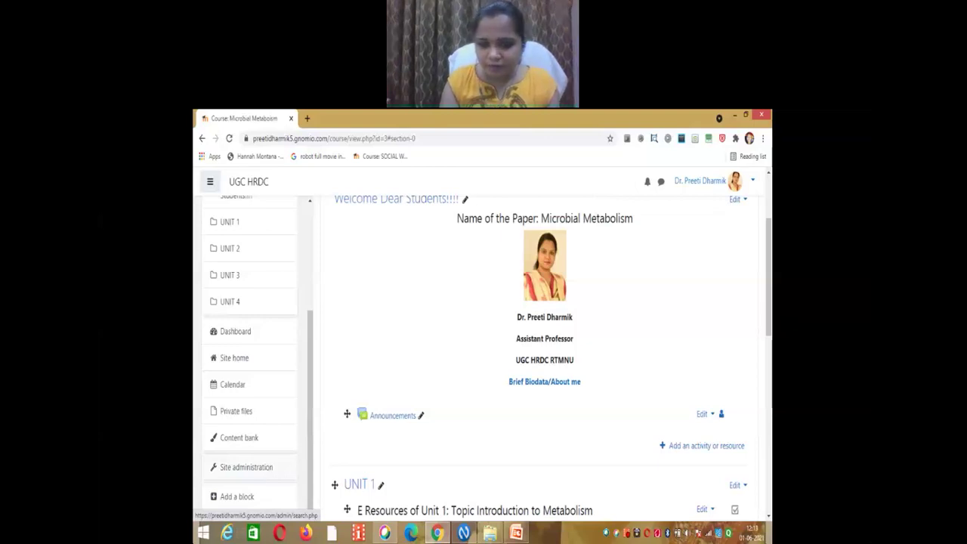
Step: Open Site administration's Plugins tab and scroll to the Text editors section
click(246, 468)
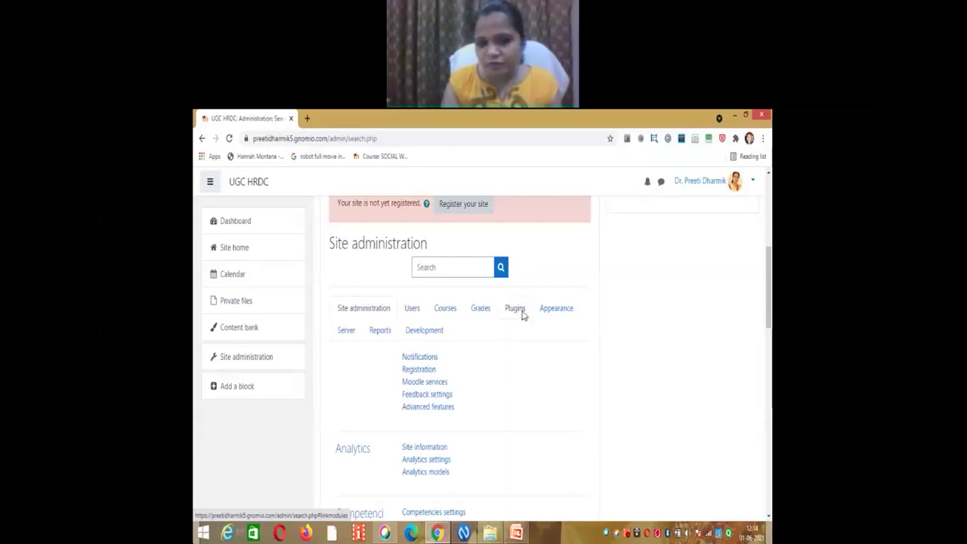
click(517, 309)
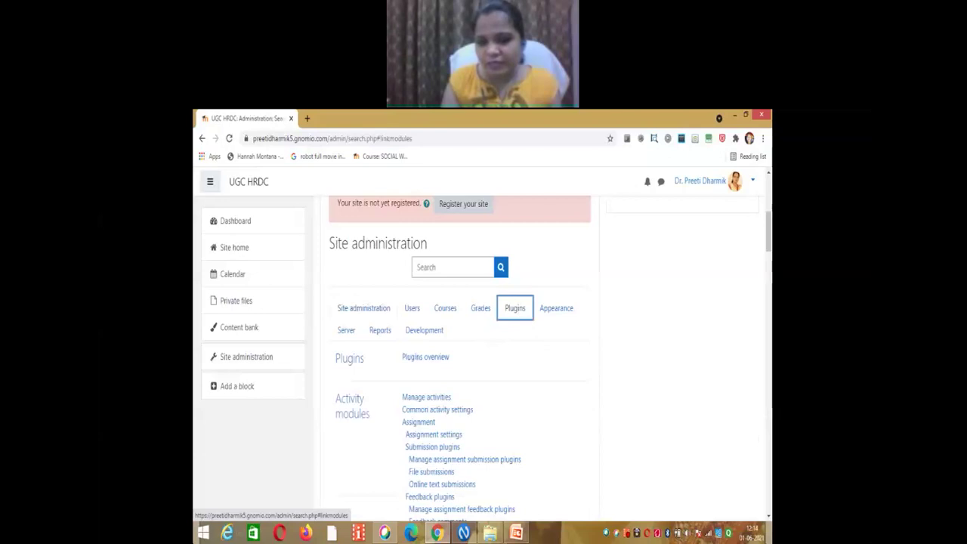
scroll(424, 322, down, 15)
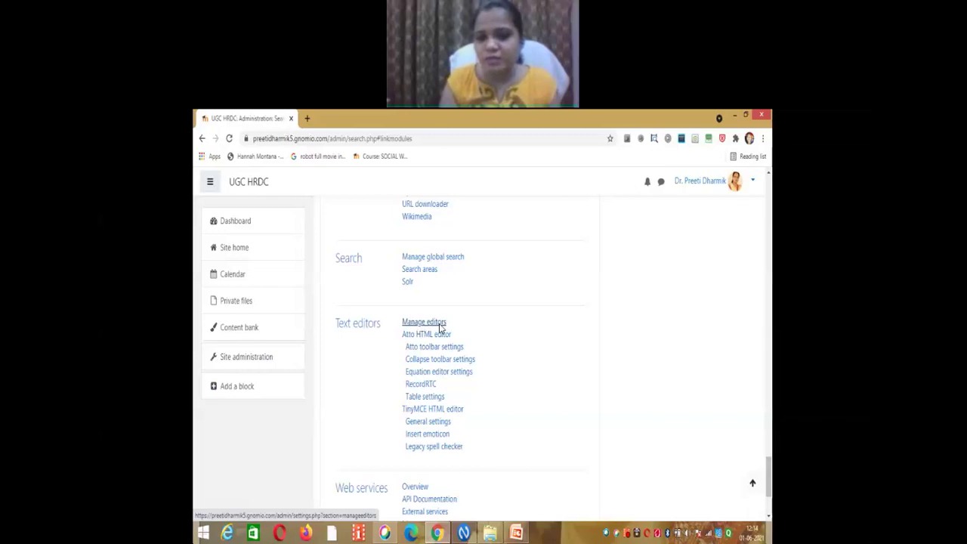
Step: In Manage editors, move TinyMCE HTML editor up above Atto HTML editor
click(438, 323)
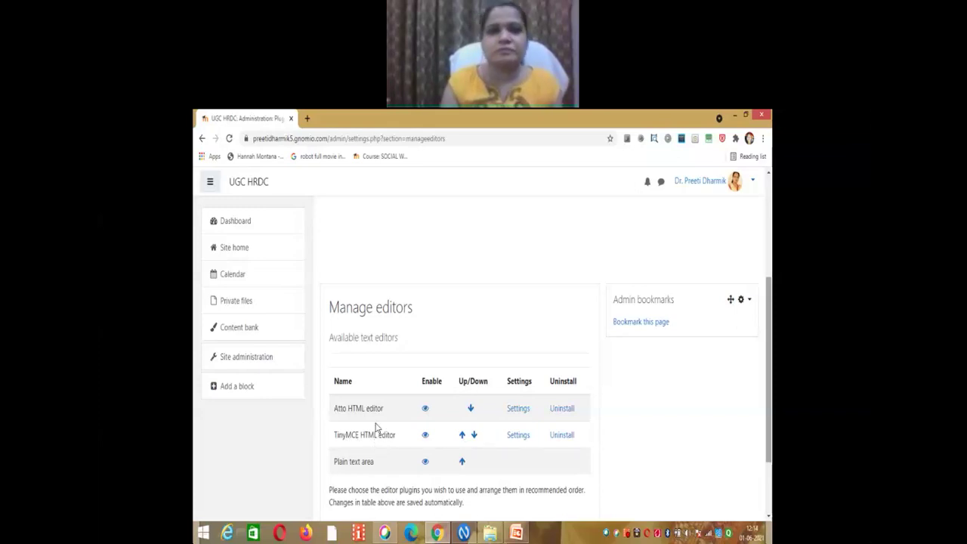
scroll(390, 424, down, 1)
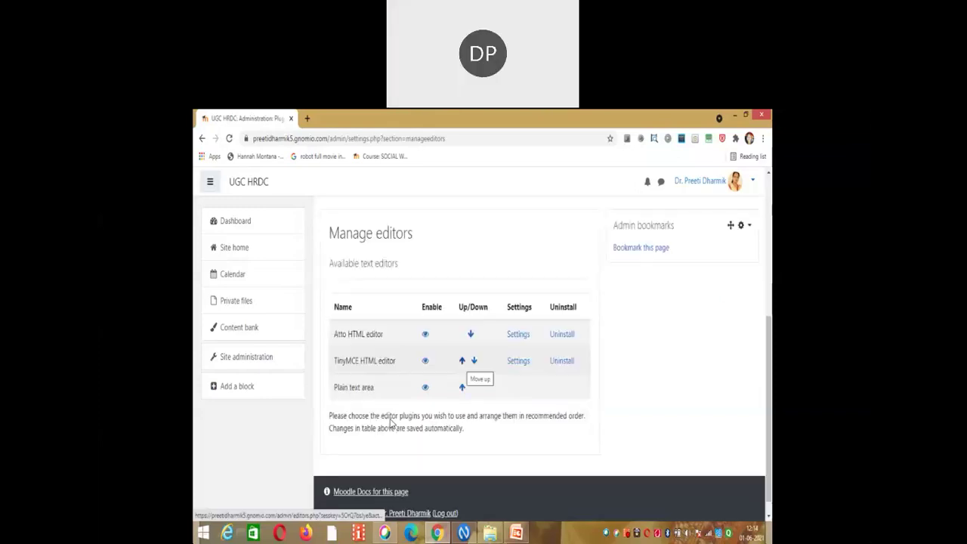
click(463, 362)
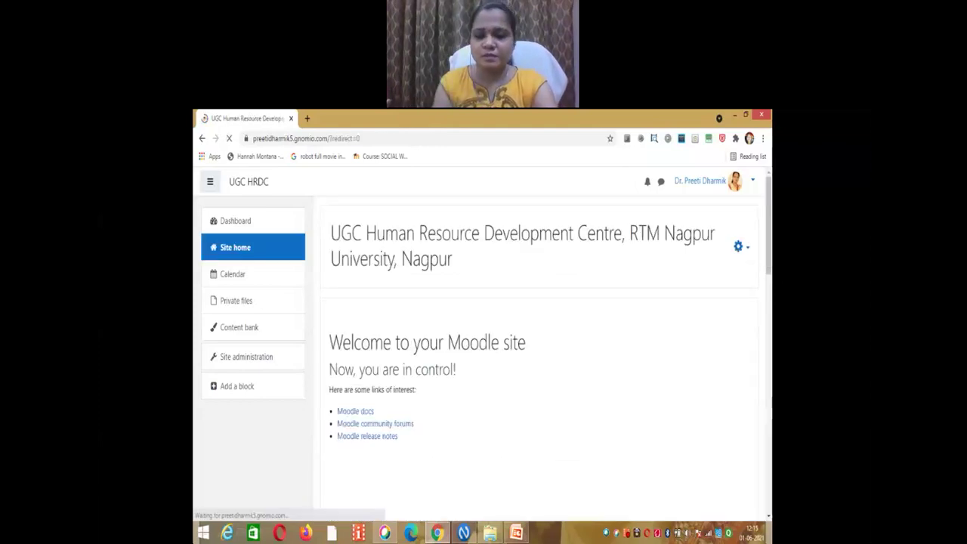
Step: Edit the Welcome Dear Students!!! section in Microbial Metabolism and expand its TinyMCE summary toolbar
scroll(537, 340, down, 10)
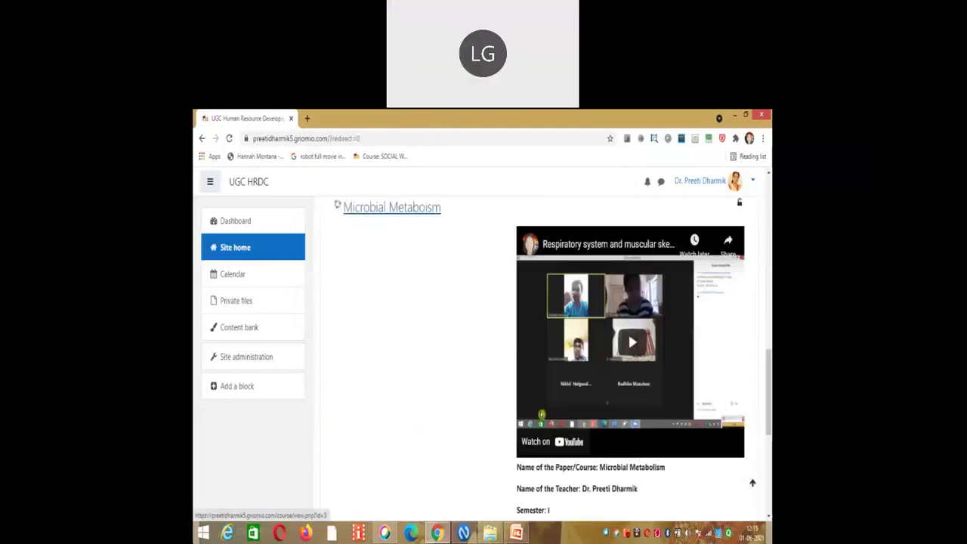
click(392, 207)
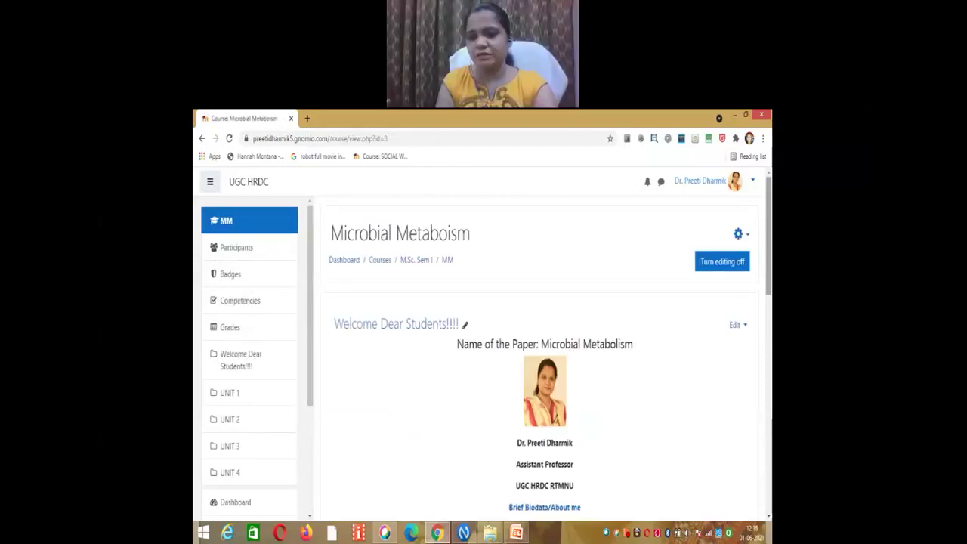
click(737, 325)
click(713, 345)
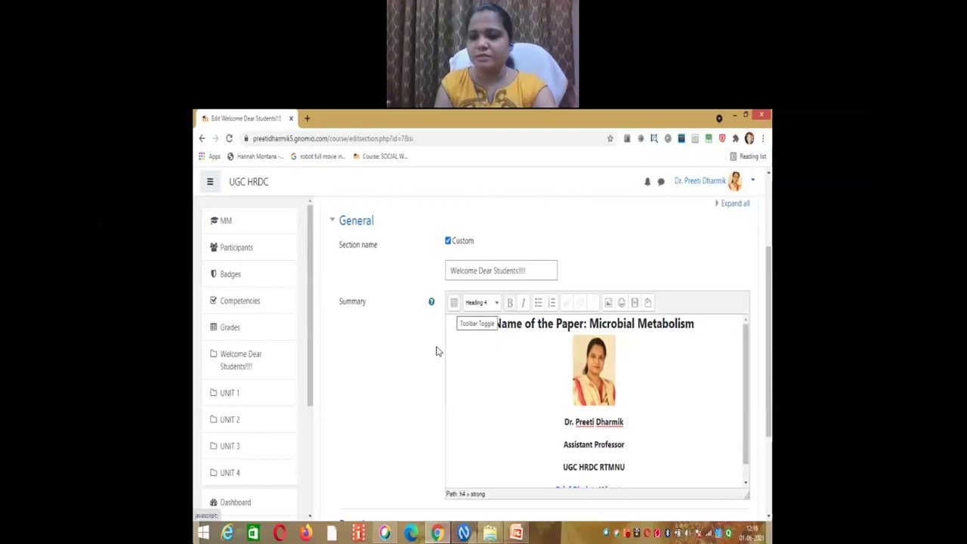
click(455, 303)
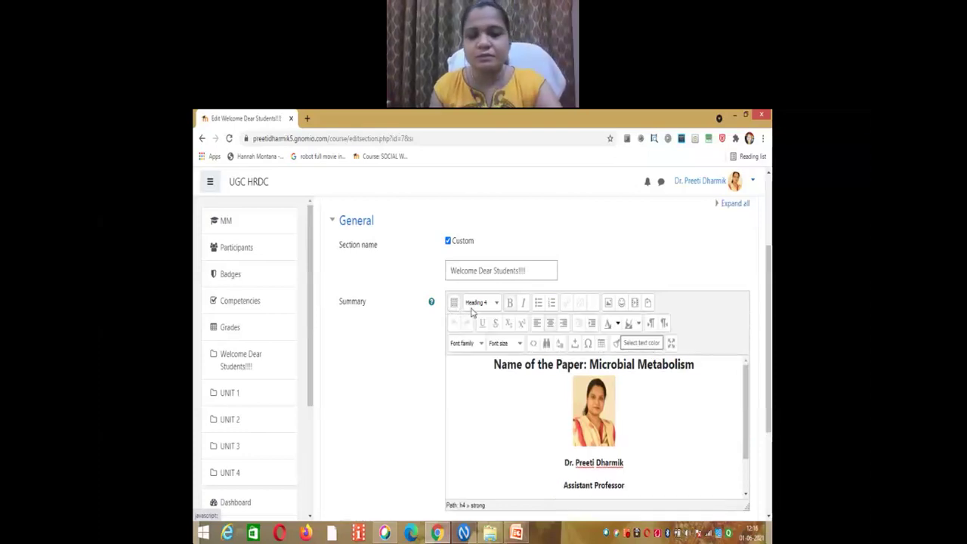